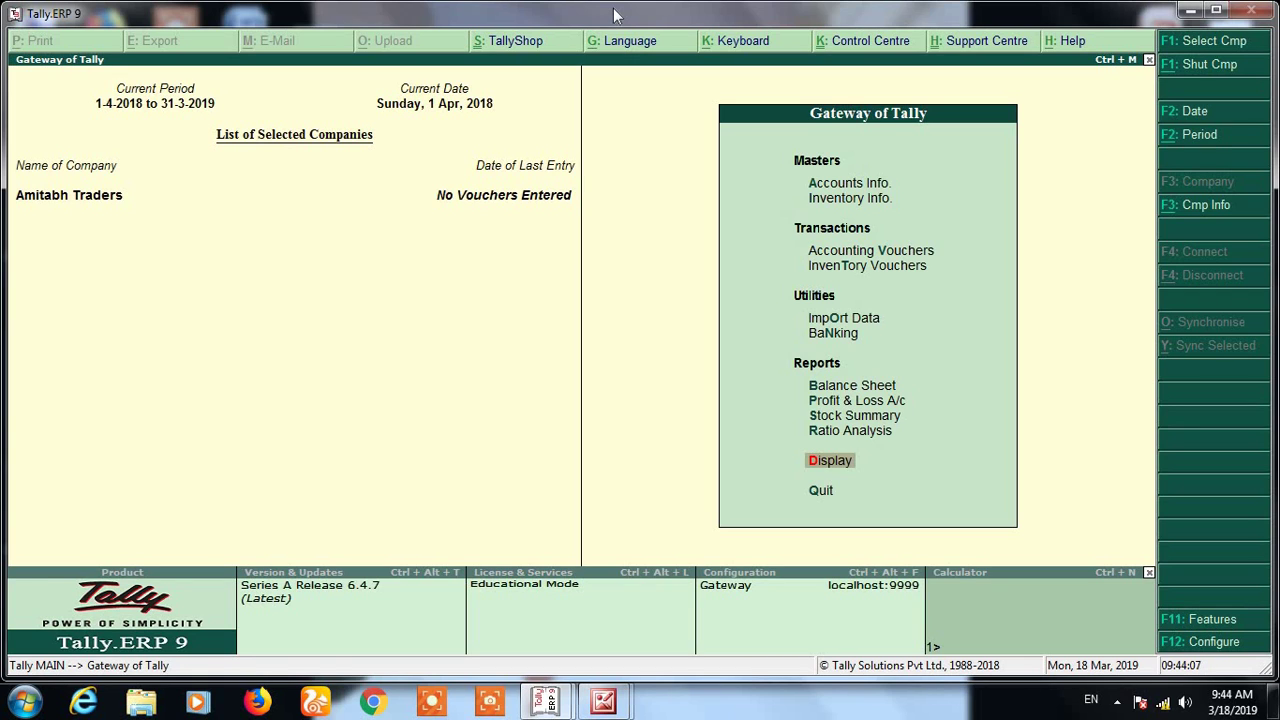
- Open a new sales voucher to examine its numbering, leave its fields unfilled, and return to the Gateway of Tally
key("v")
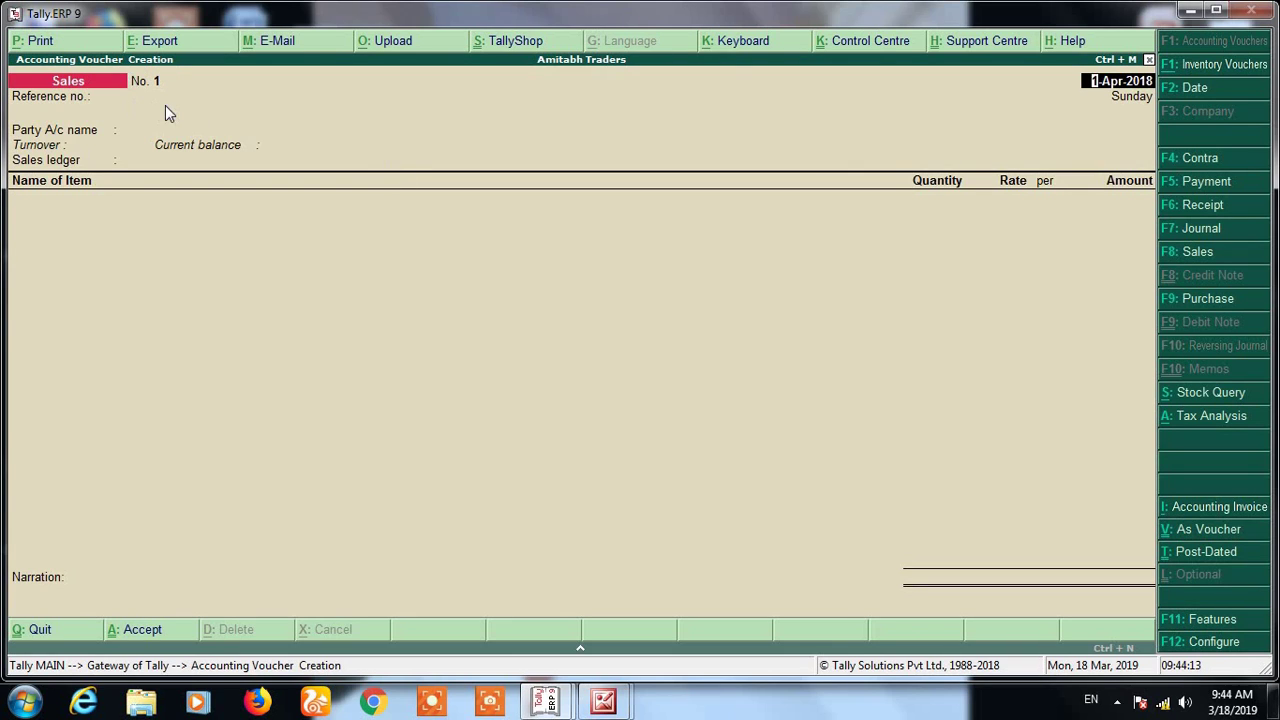
key("Return")
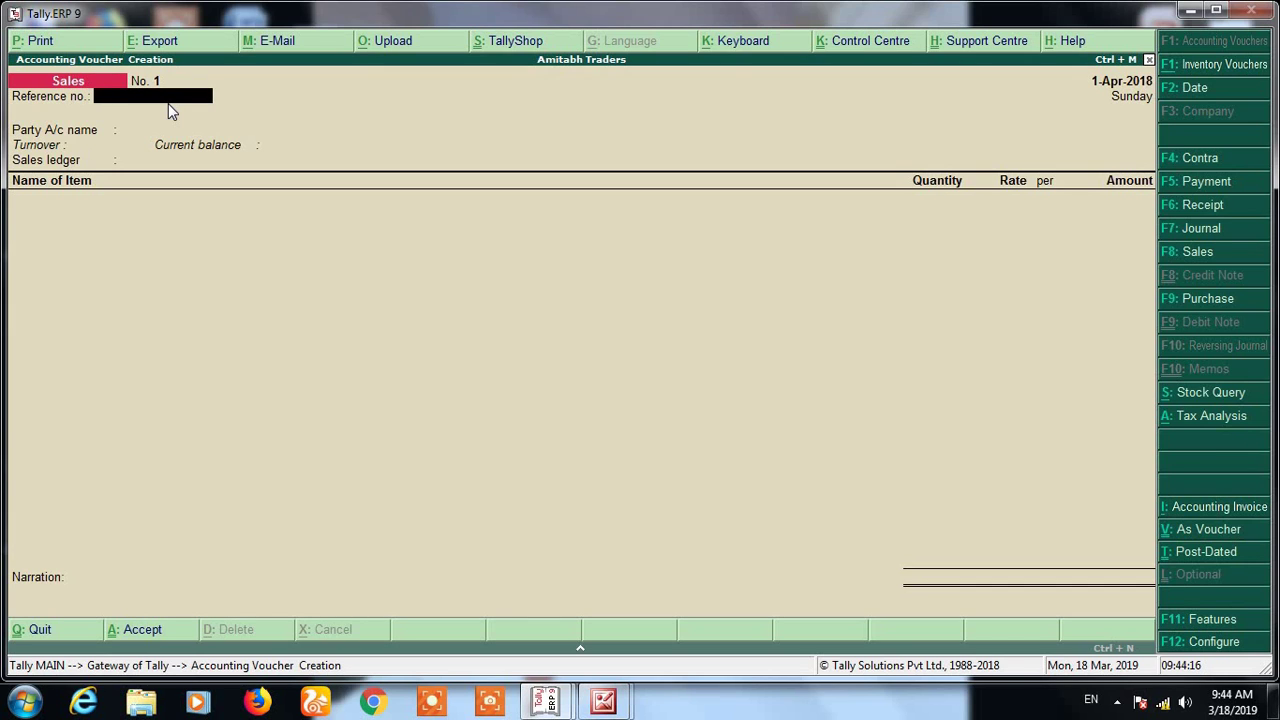
key("Escape")
key("Return")
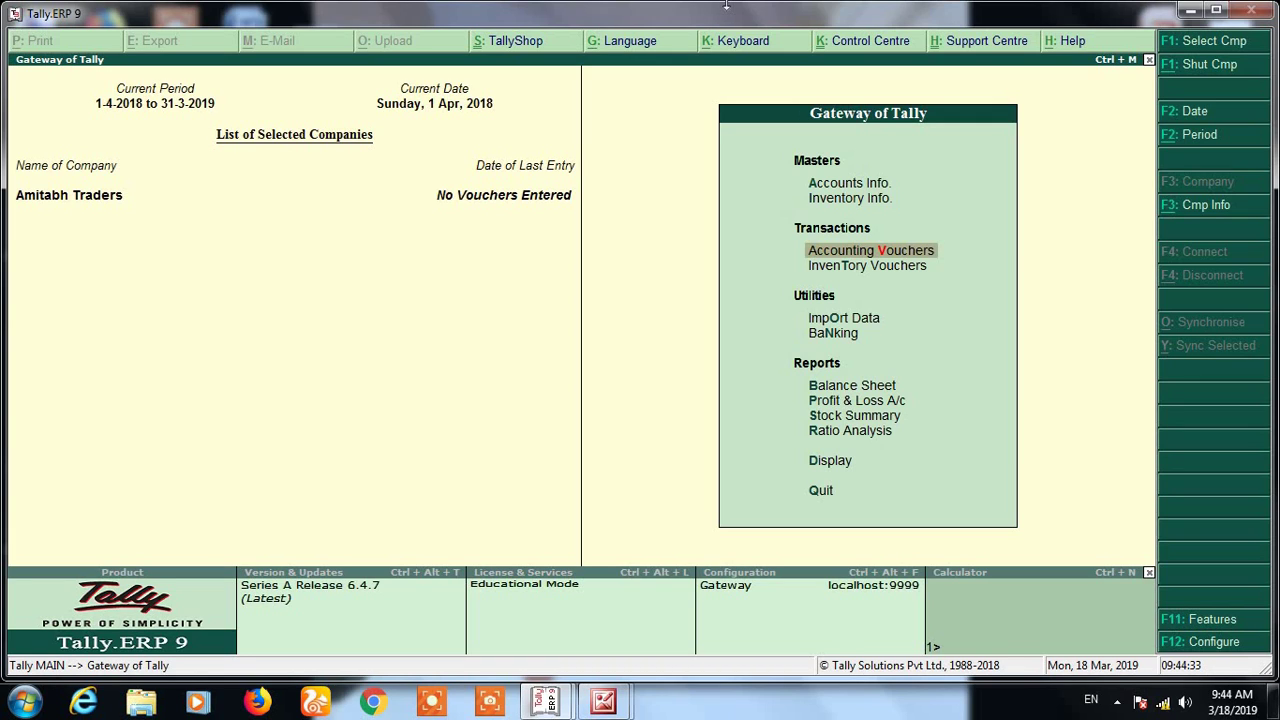
- Open the Sales voucher type for alteration from the accounts masters
key("Up")
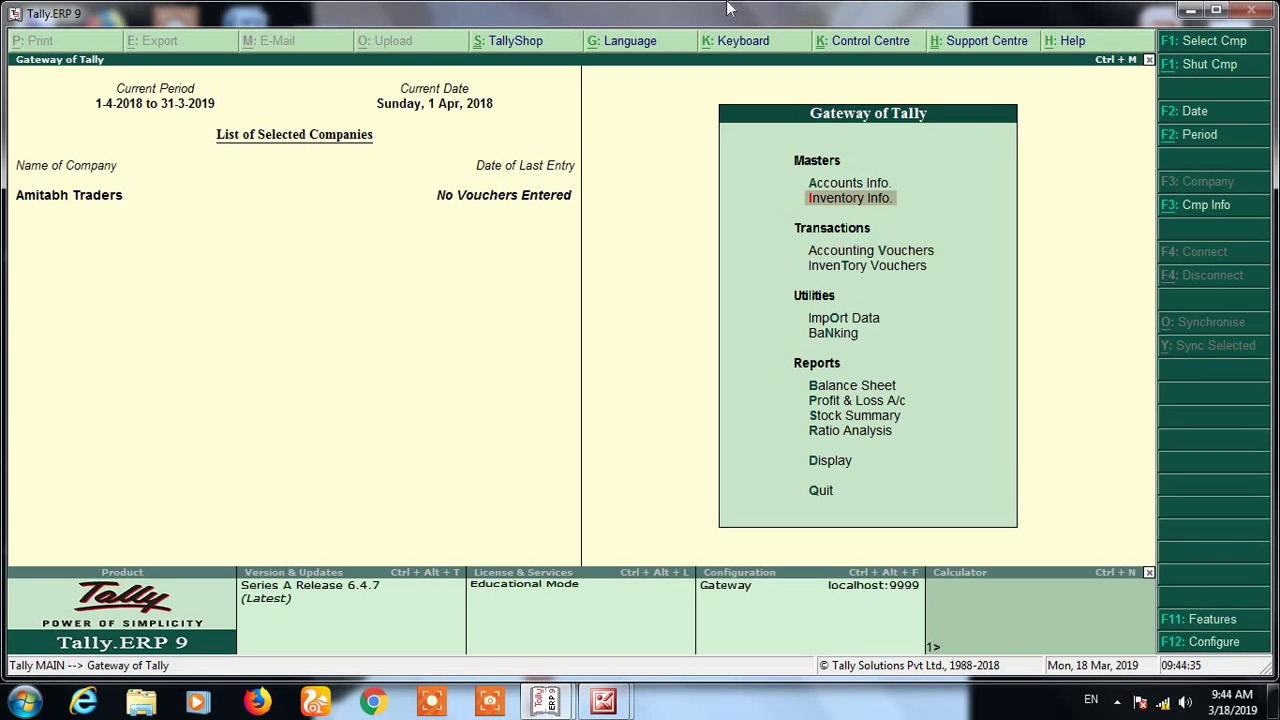
key("Up")
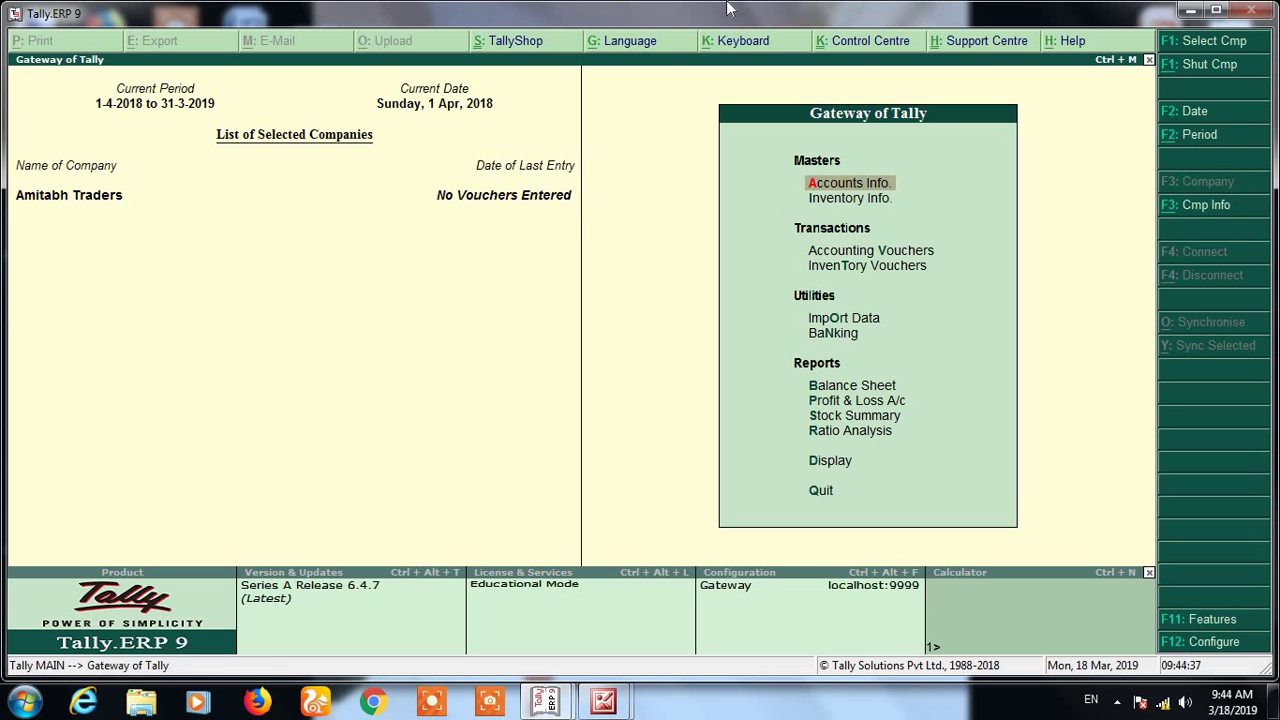
key("Return")
key("Down")
key("Down")
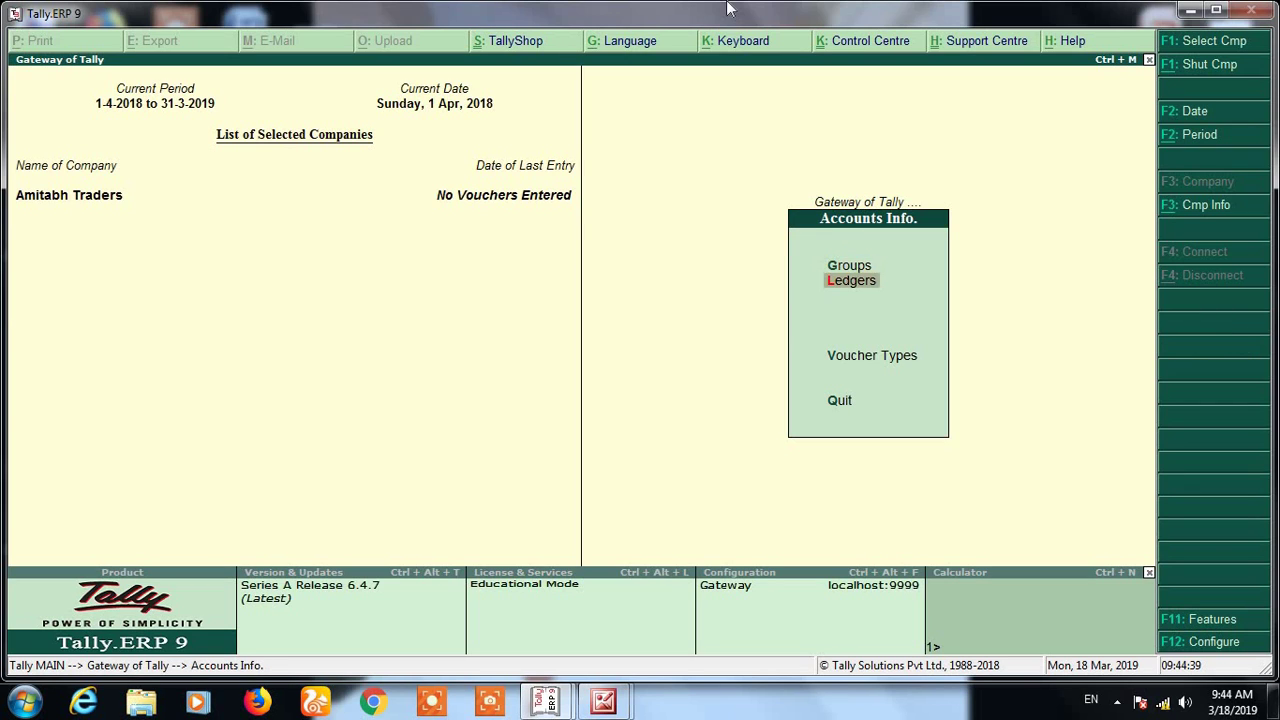
key("Return")
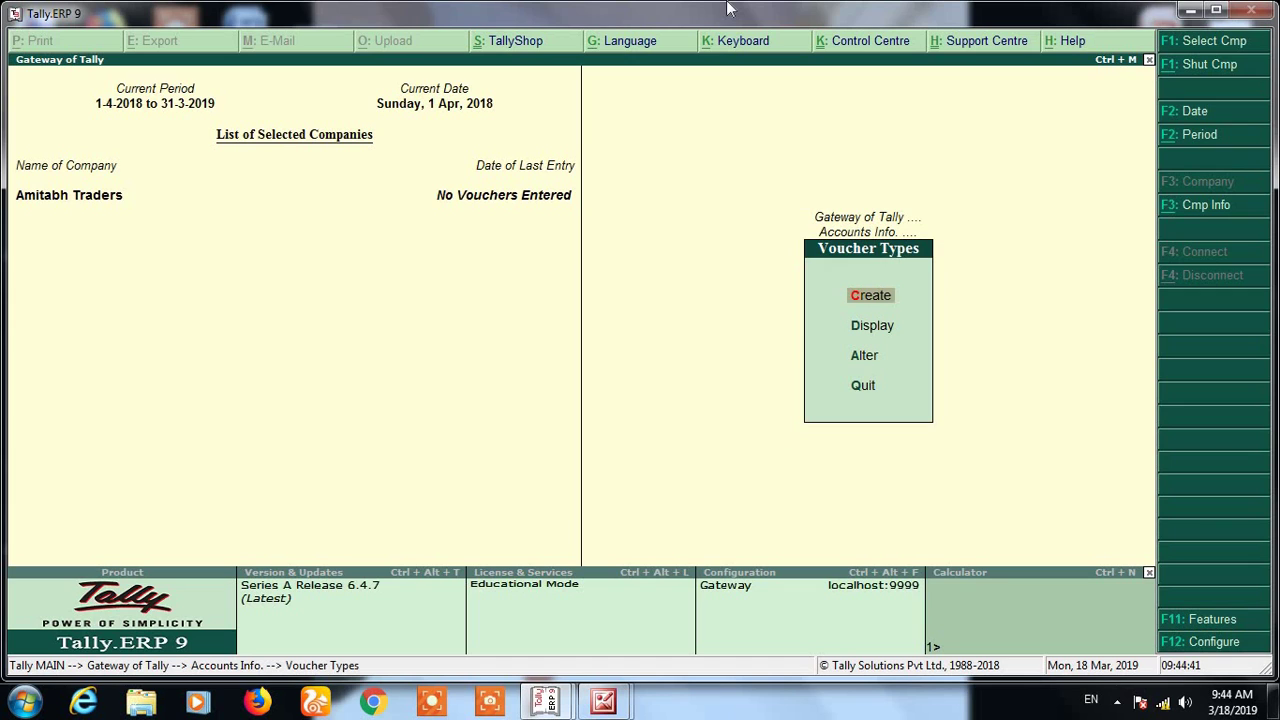
key("Down")
key("Down")
key("Return")
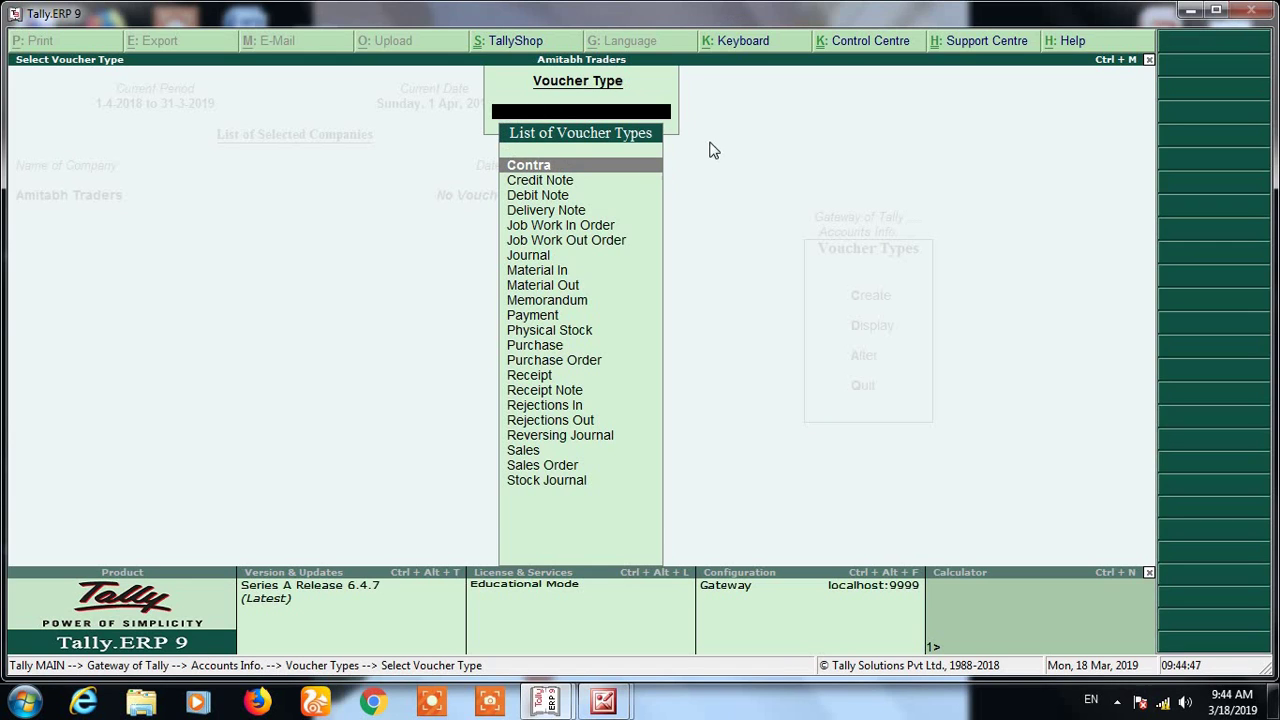
type("Sa")
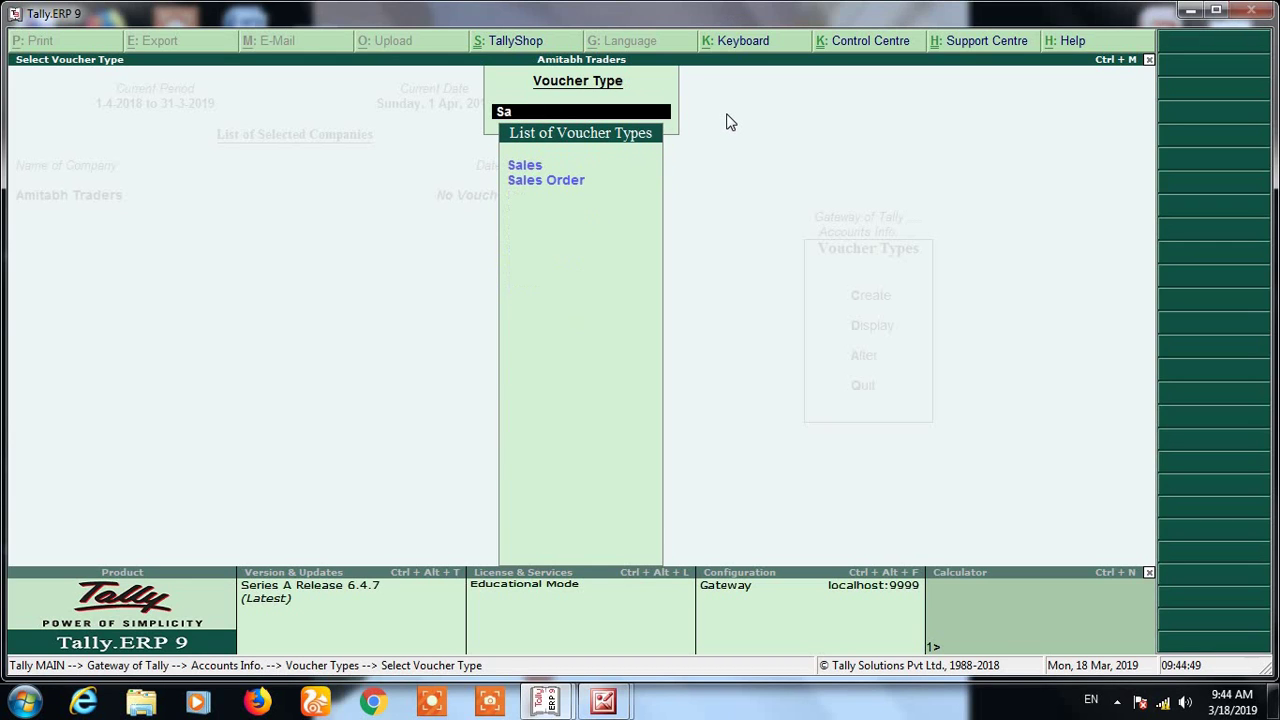
key("Return")
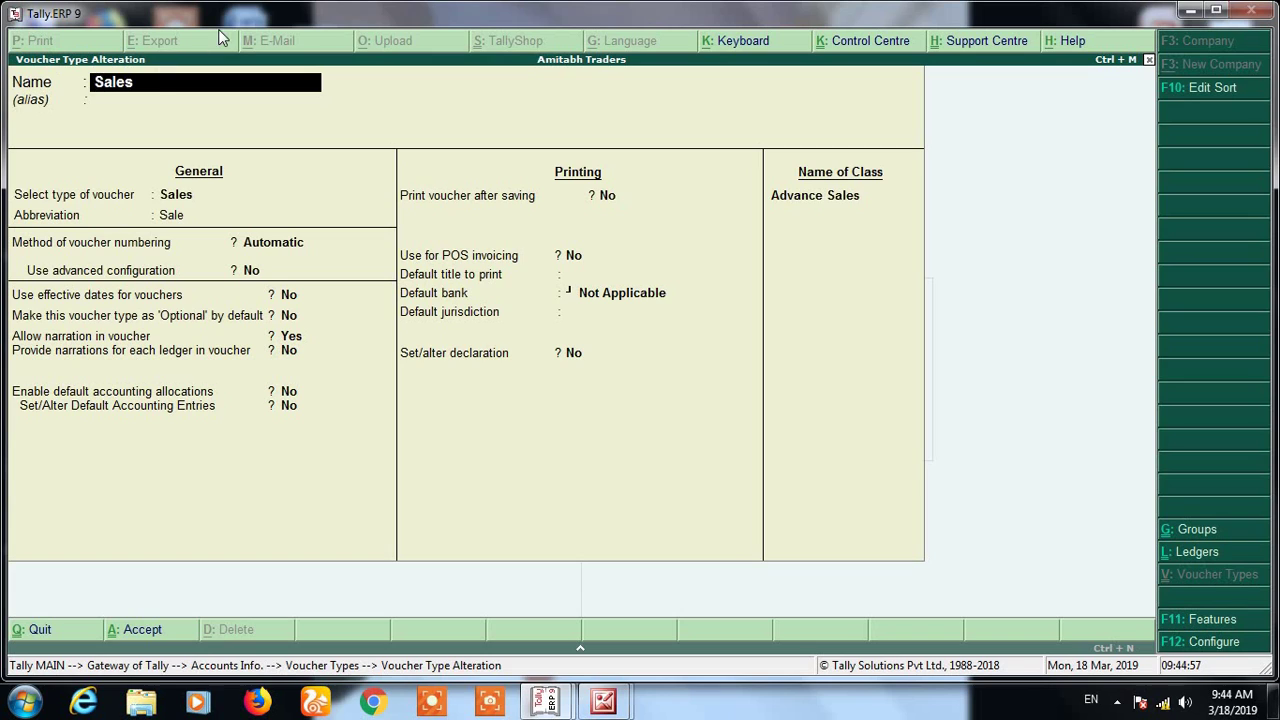
- Keep Automatic as the Sales voucher type's method of voucher numbering, leaving its name and alias as they are
key("Return")
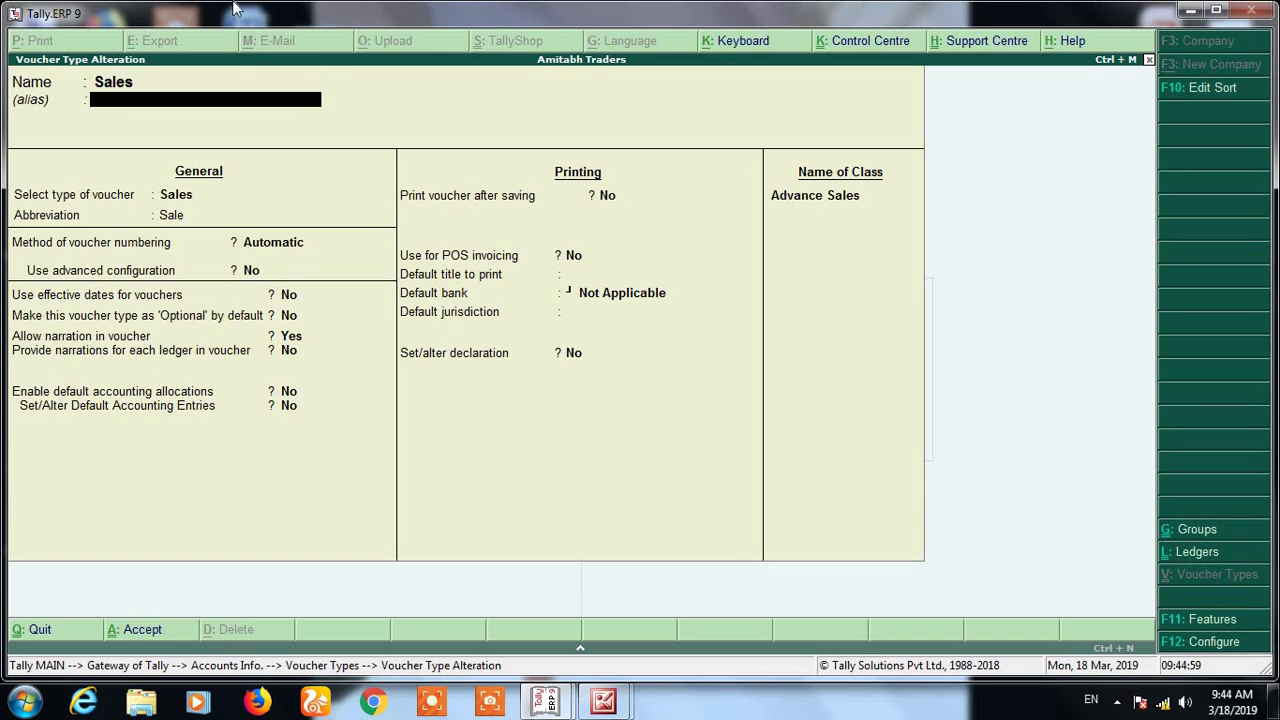
key("Return")
key("Return")
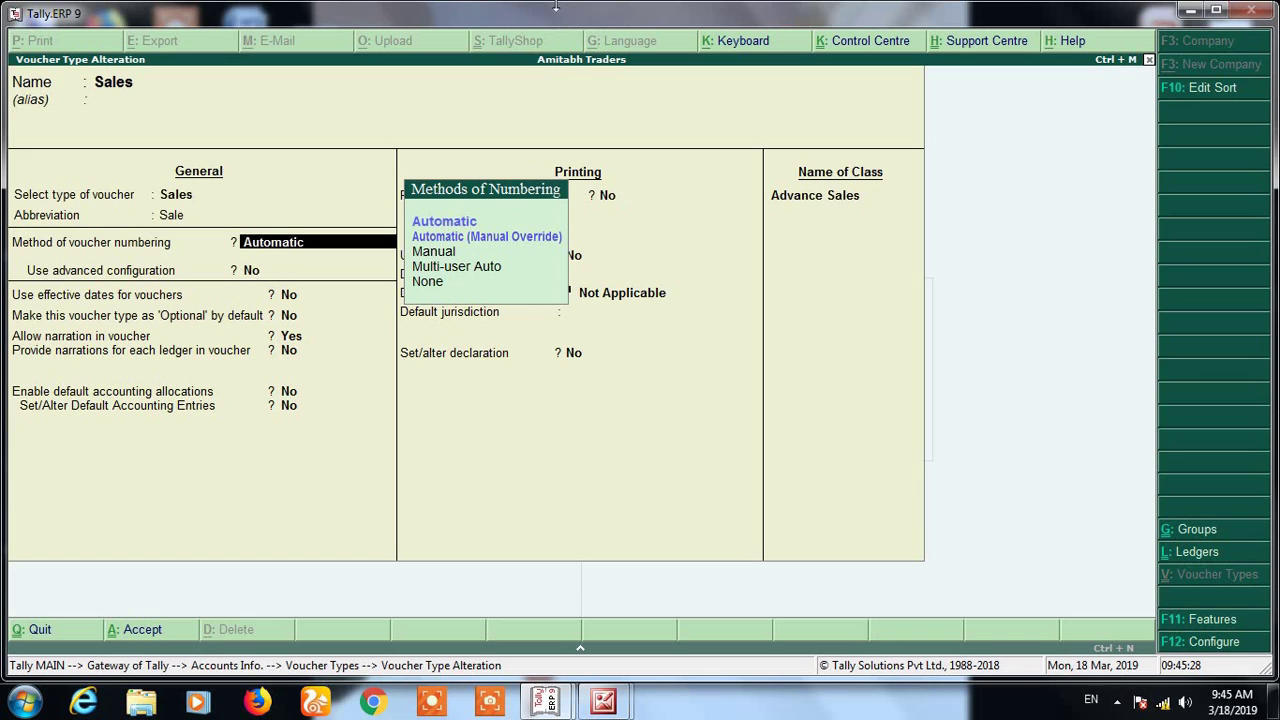
key("Down")
key("Up")
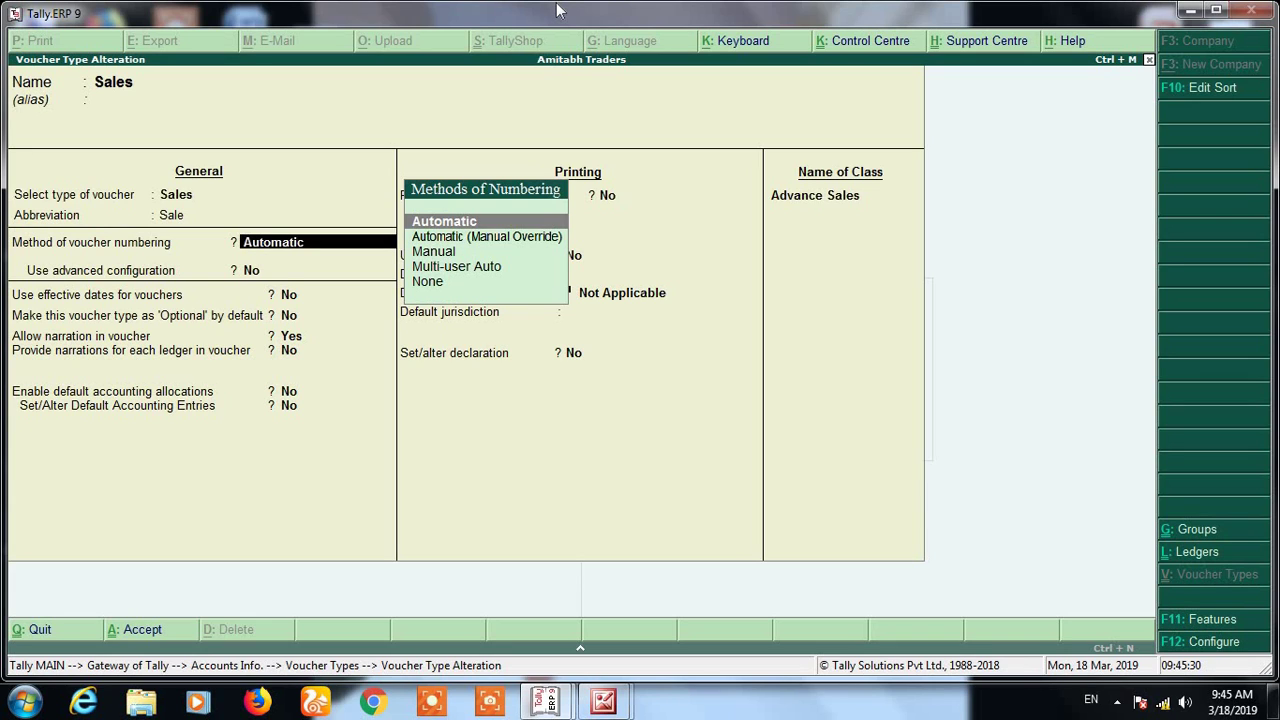
key("Return")
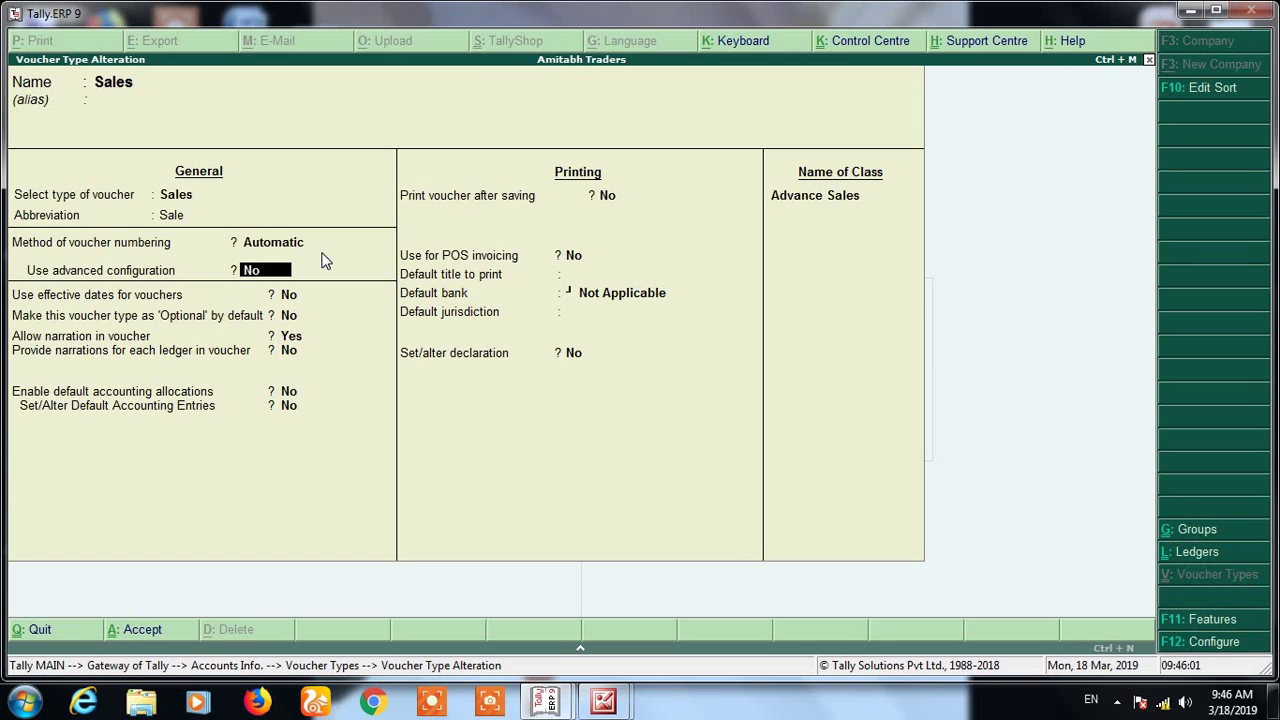
- Enable advanced configuration for Sales numbering, and view the example number format in the Picture Manager image before returning to Tally
type("y")
key("Return")
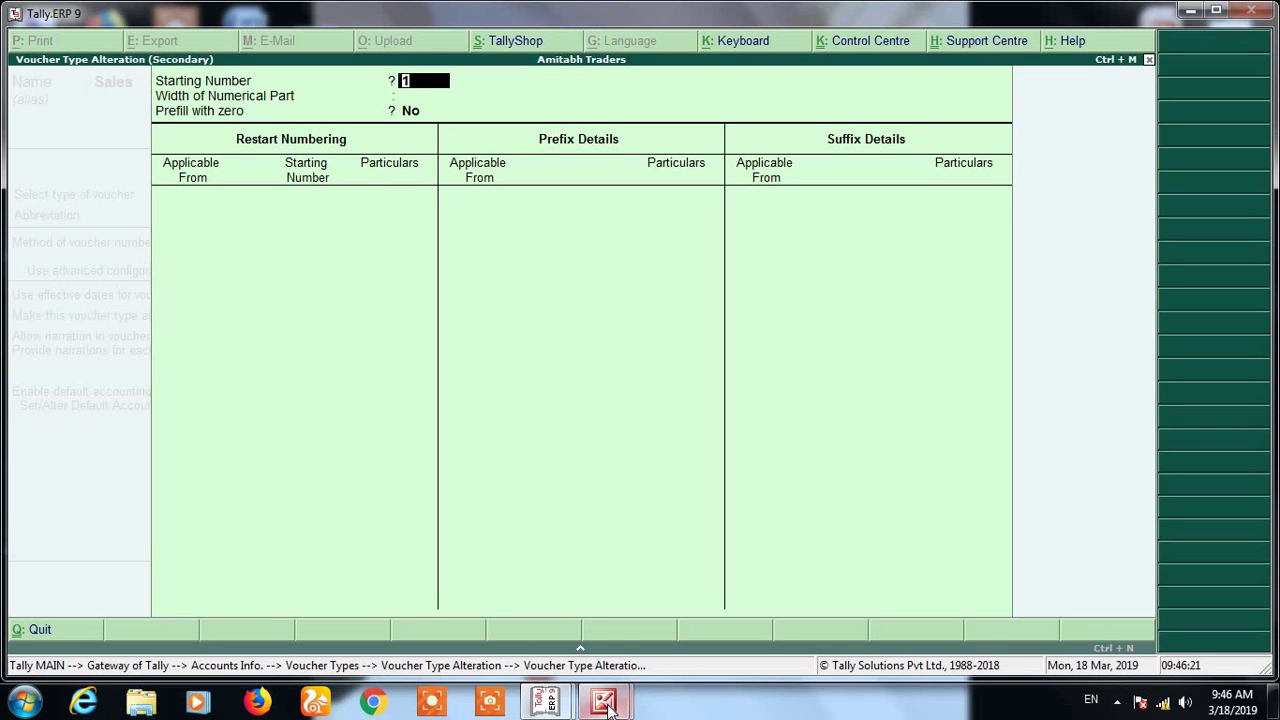
mouse_move(611, 697)
left_click(615, 537)
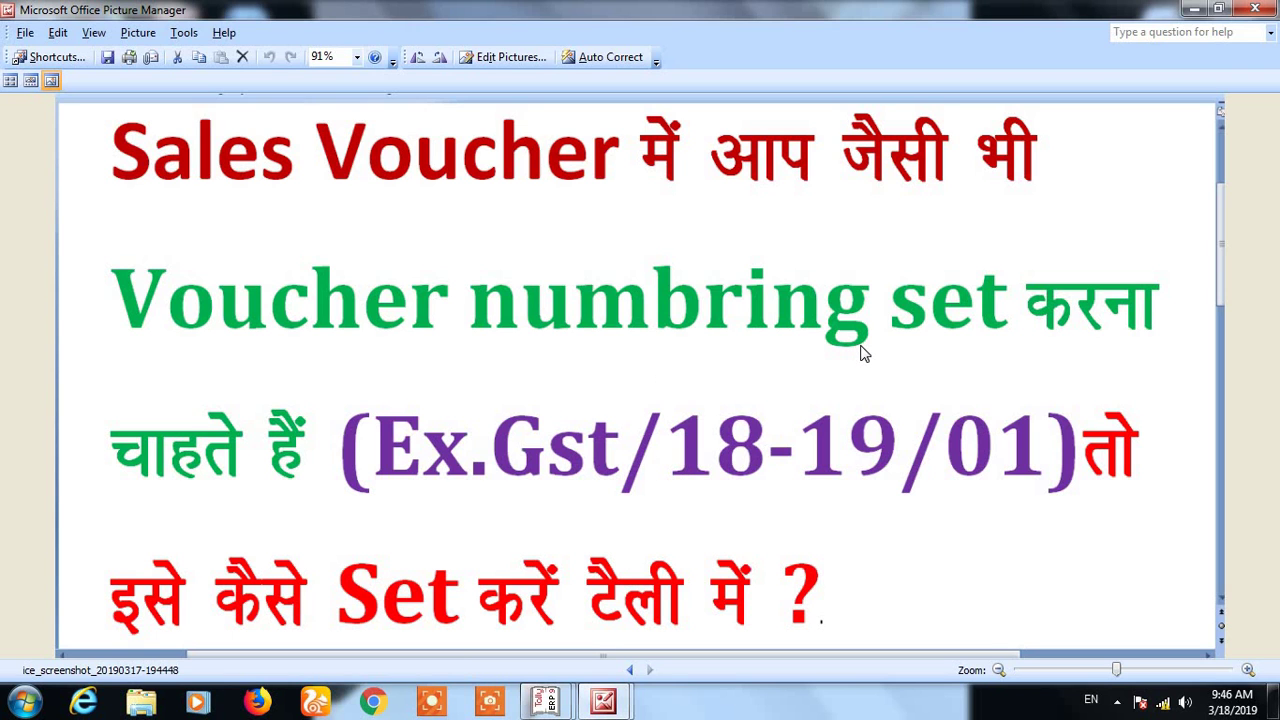
left_click(1192, 9)
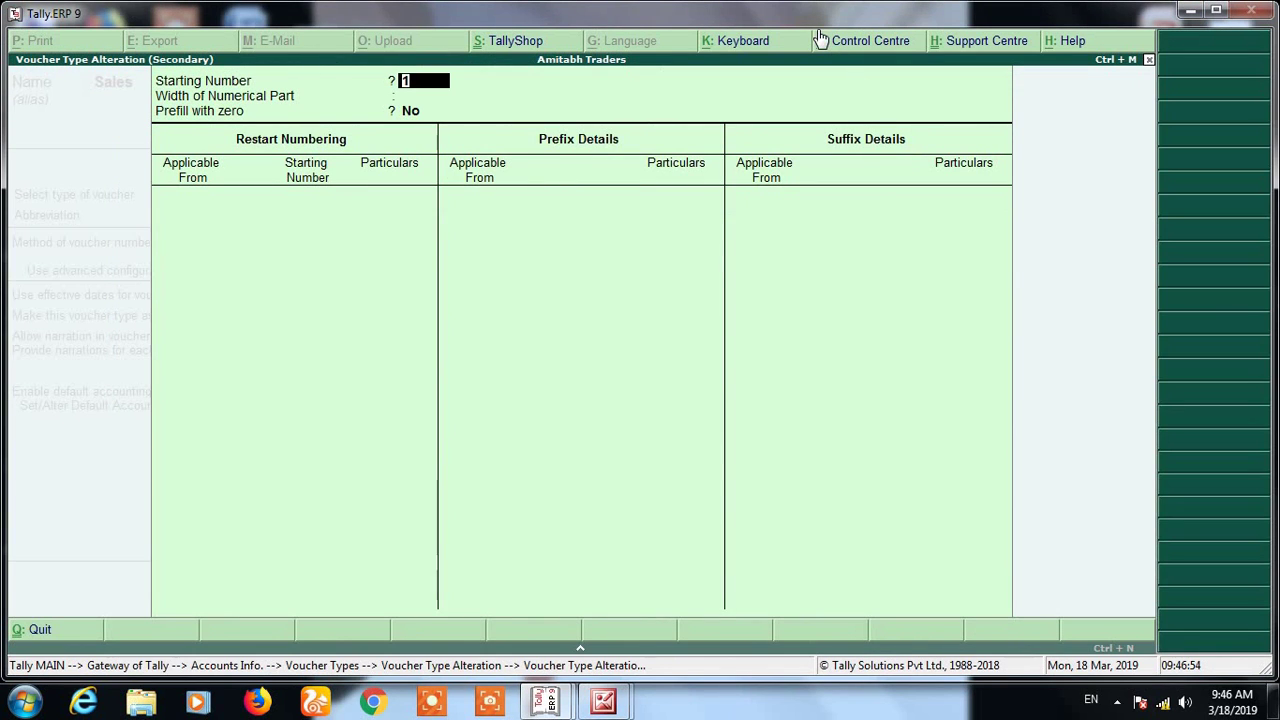
- Set advanced configuration to No, save the Sales voucher type, and return to the Gateway of Tally
key("Escape")
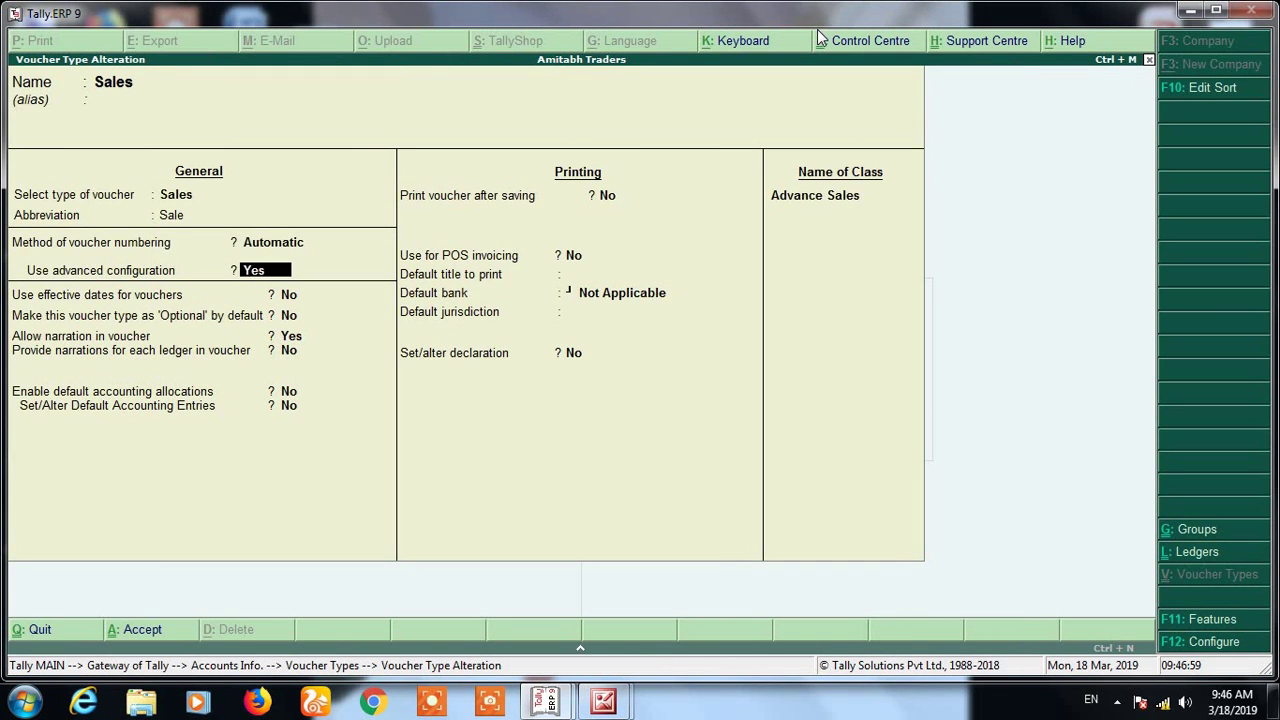
key("n")
key("Return")
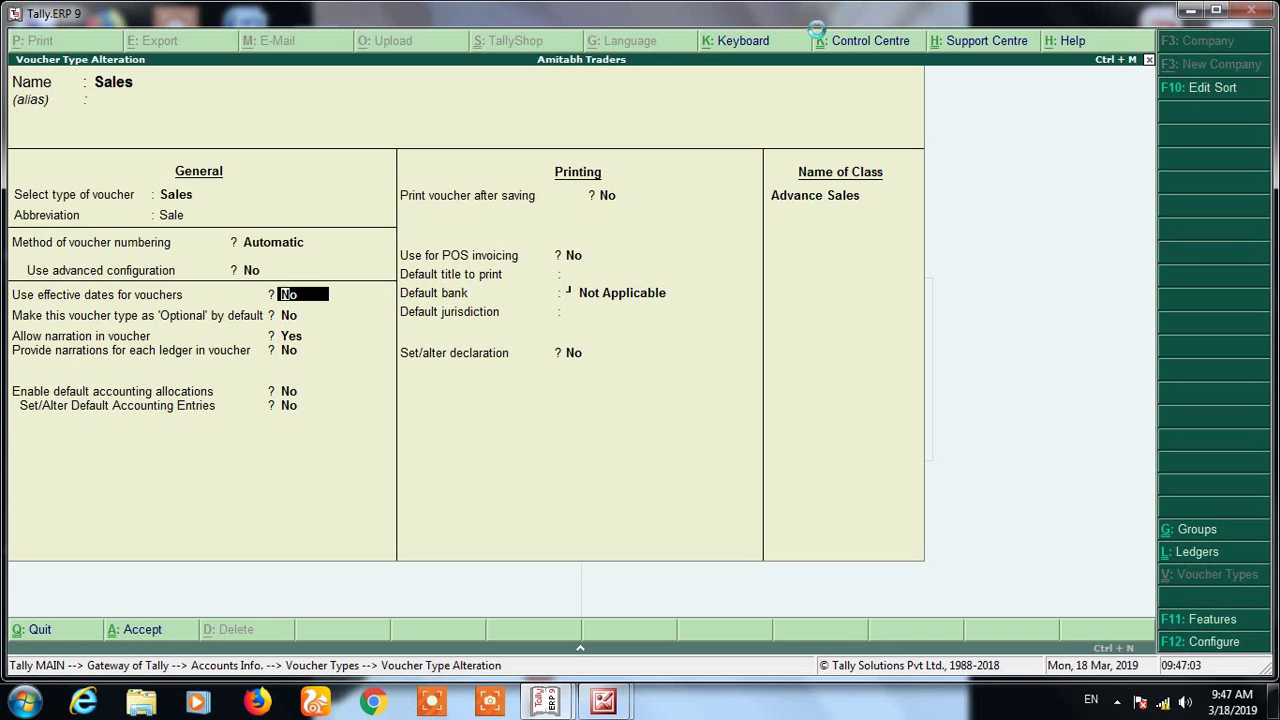
key("ctrl+a")
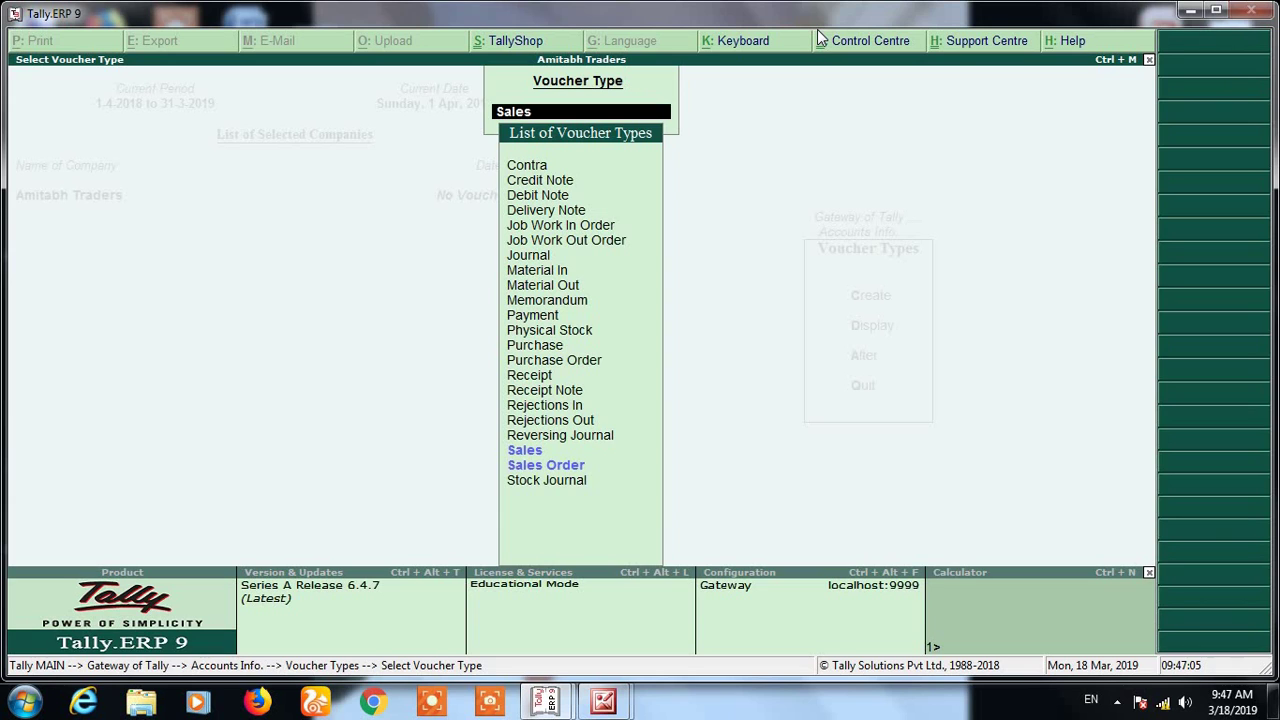
key("Escape")
key("Escape")
key("Escape")
key("Escape")
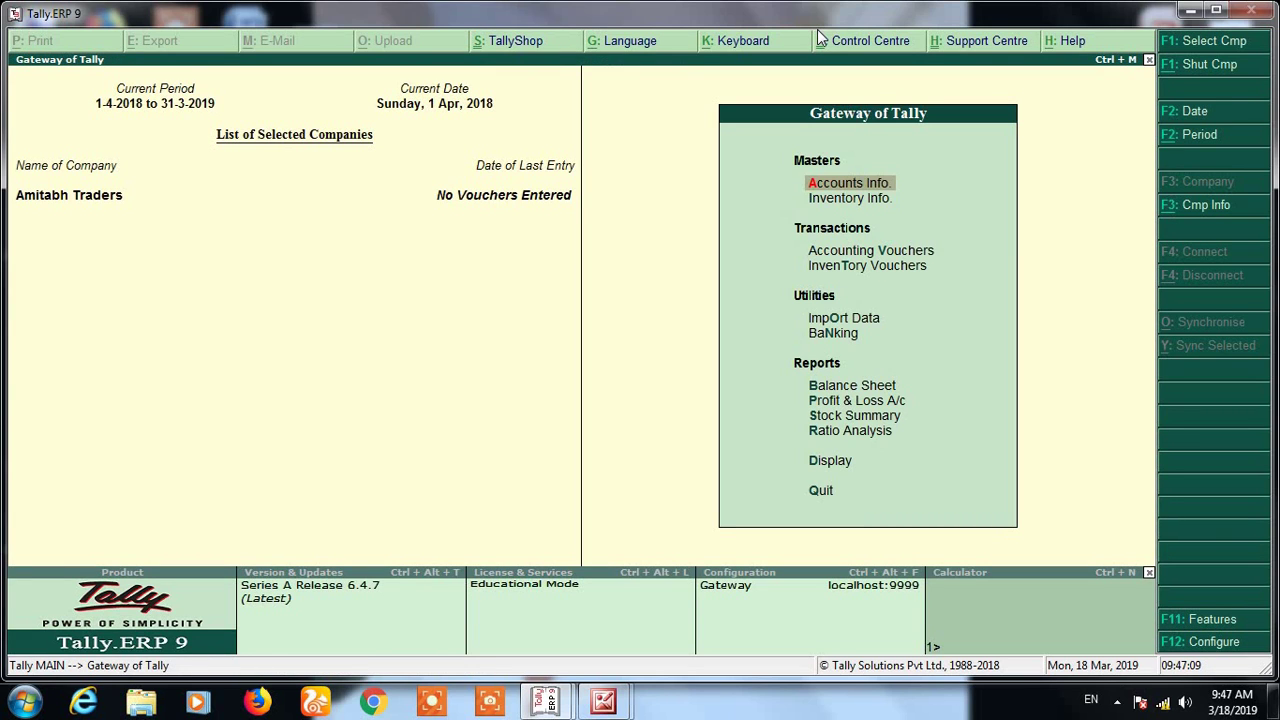
- Start a new sales voucher with the Advance Sales voucher class
key("v")
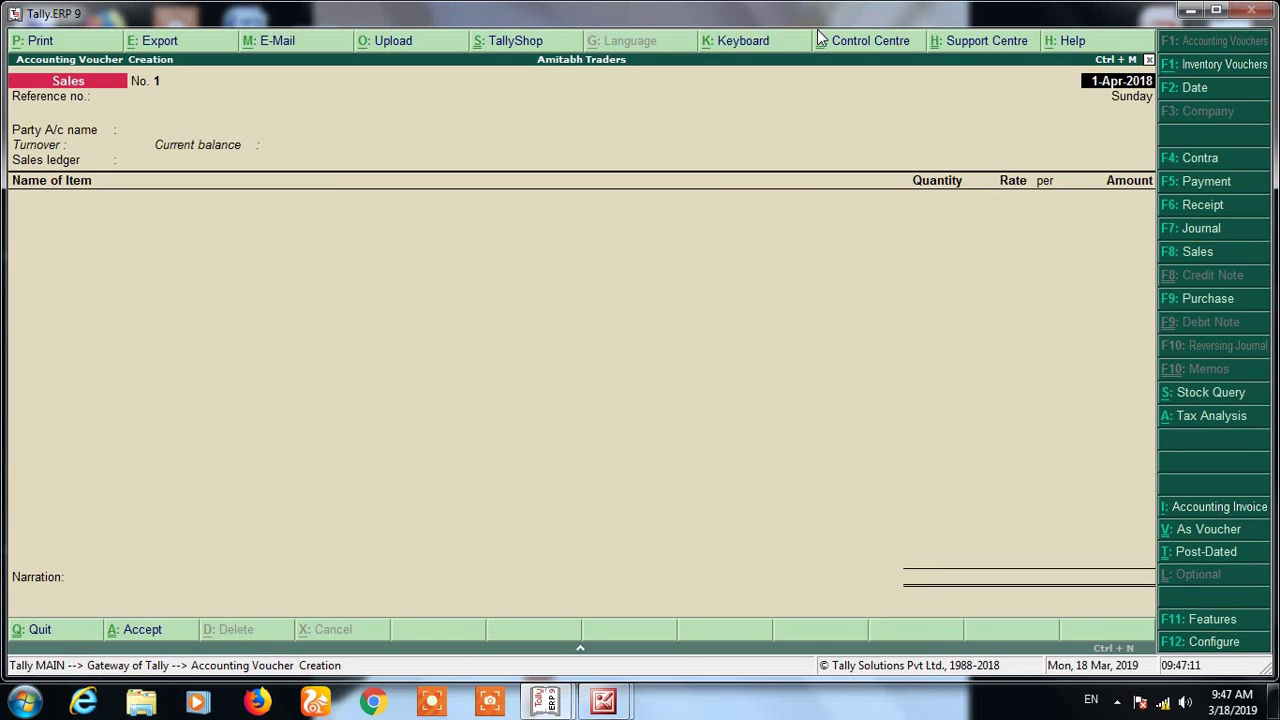
key("F8")
key("Down")
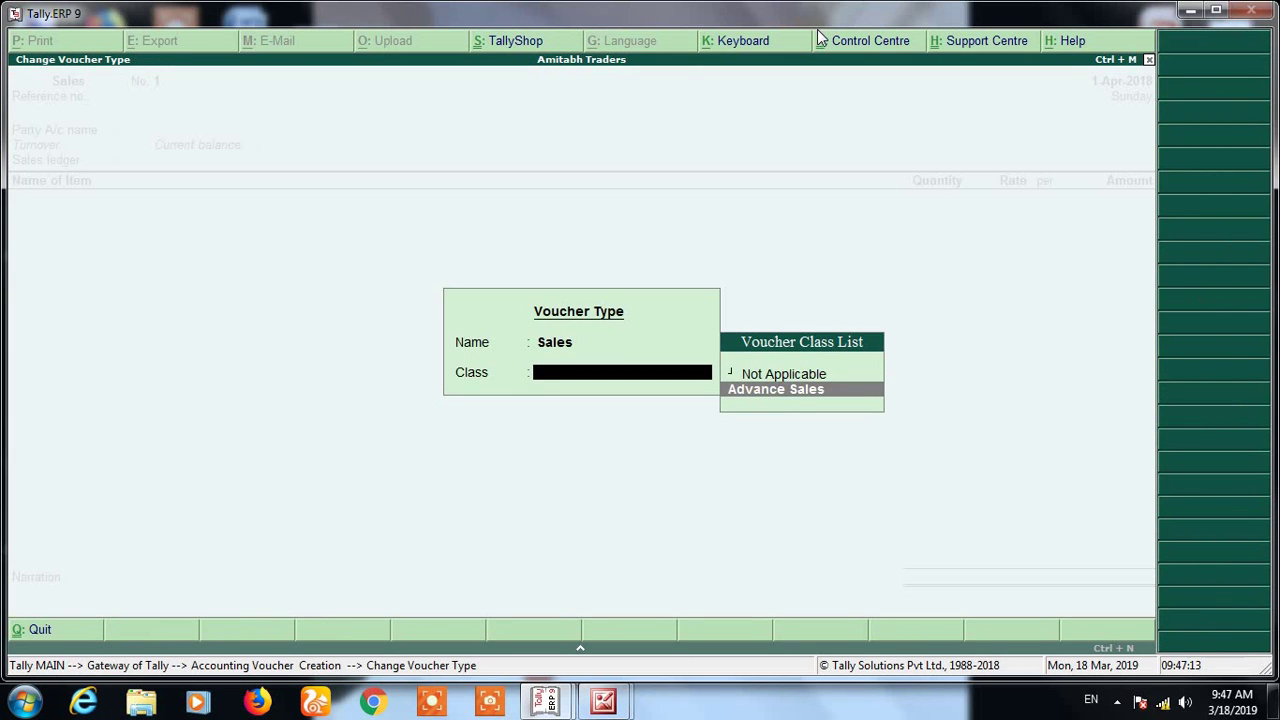
key("Return")
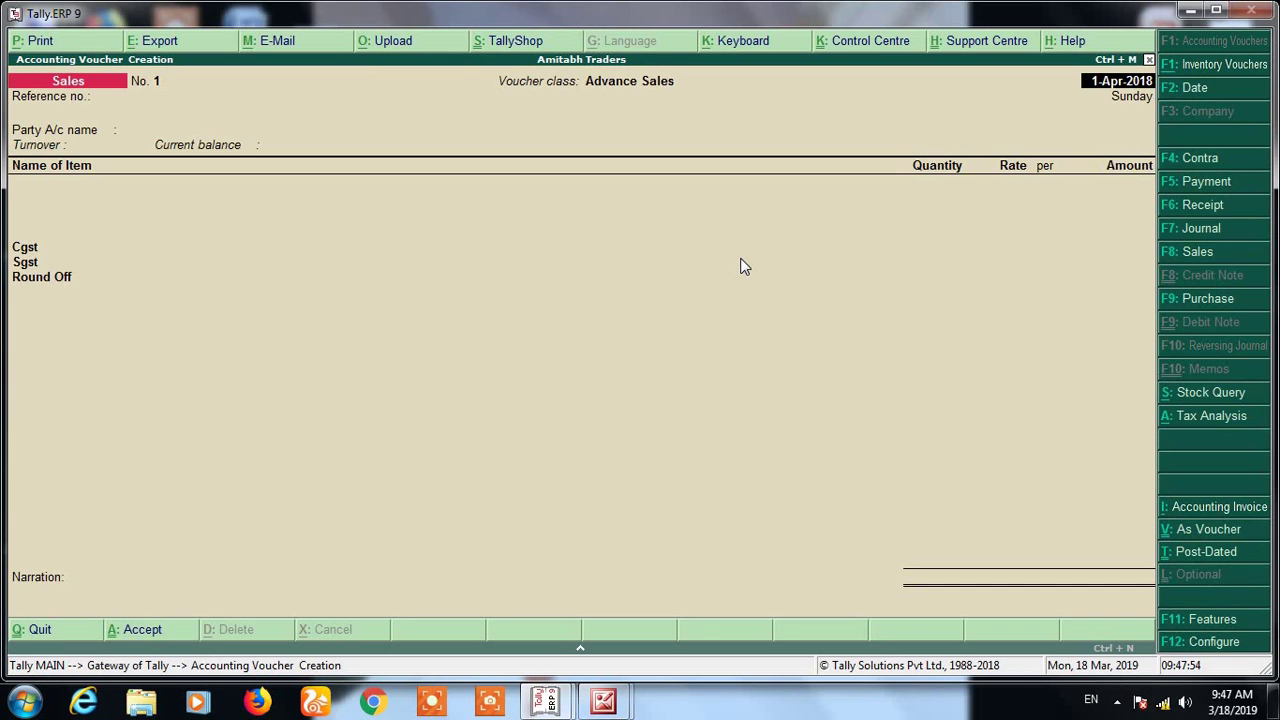
- Keep the voucher date 1-Apr-2018, leave the reference number blank, and choose Cash as the party account
key("Return")
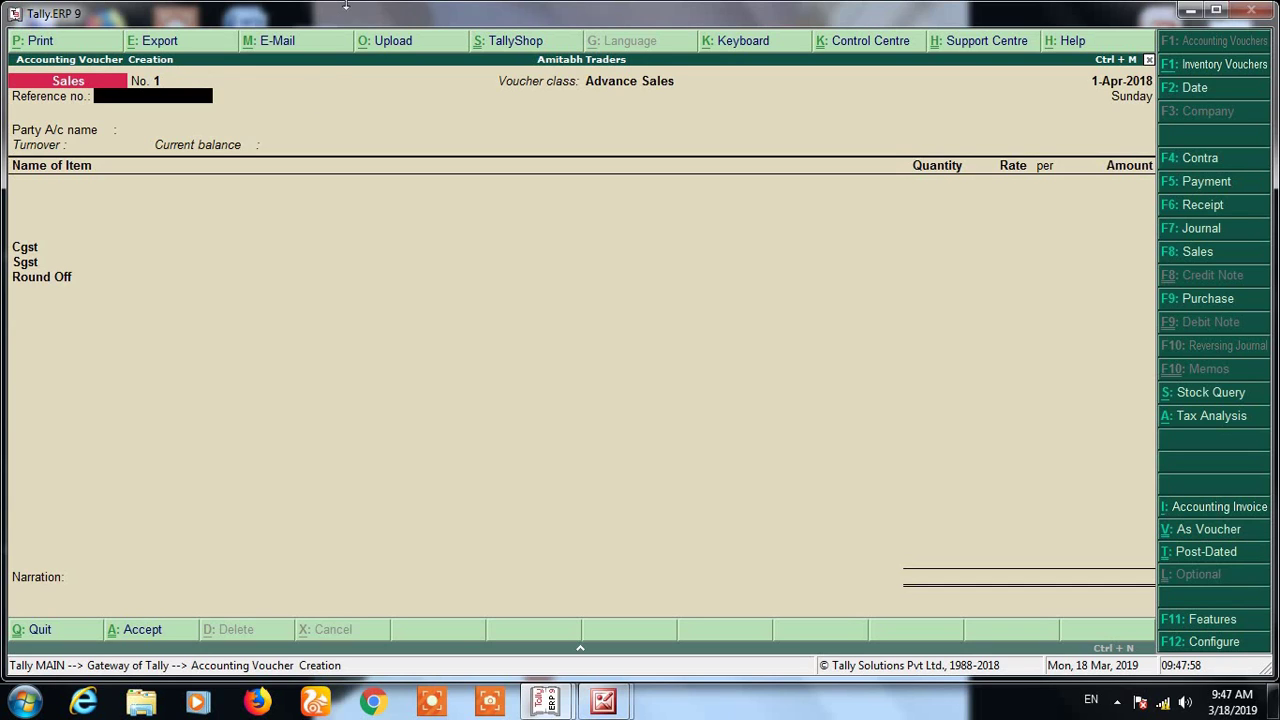
key("Return")
type("C")
key("Return")
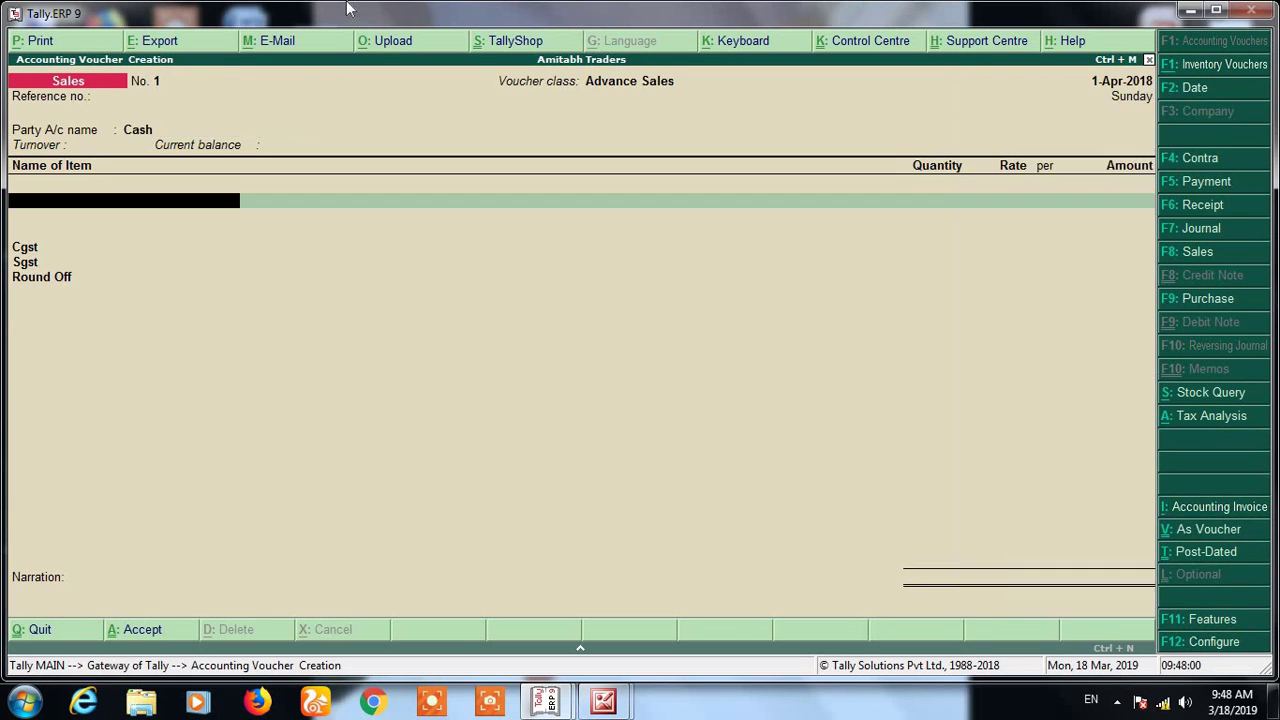
- Enter 10 kgs of A Stock Item at the default rate and save the first sales voucher
type("A")
key("Return")
type("10")
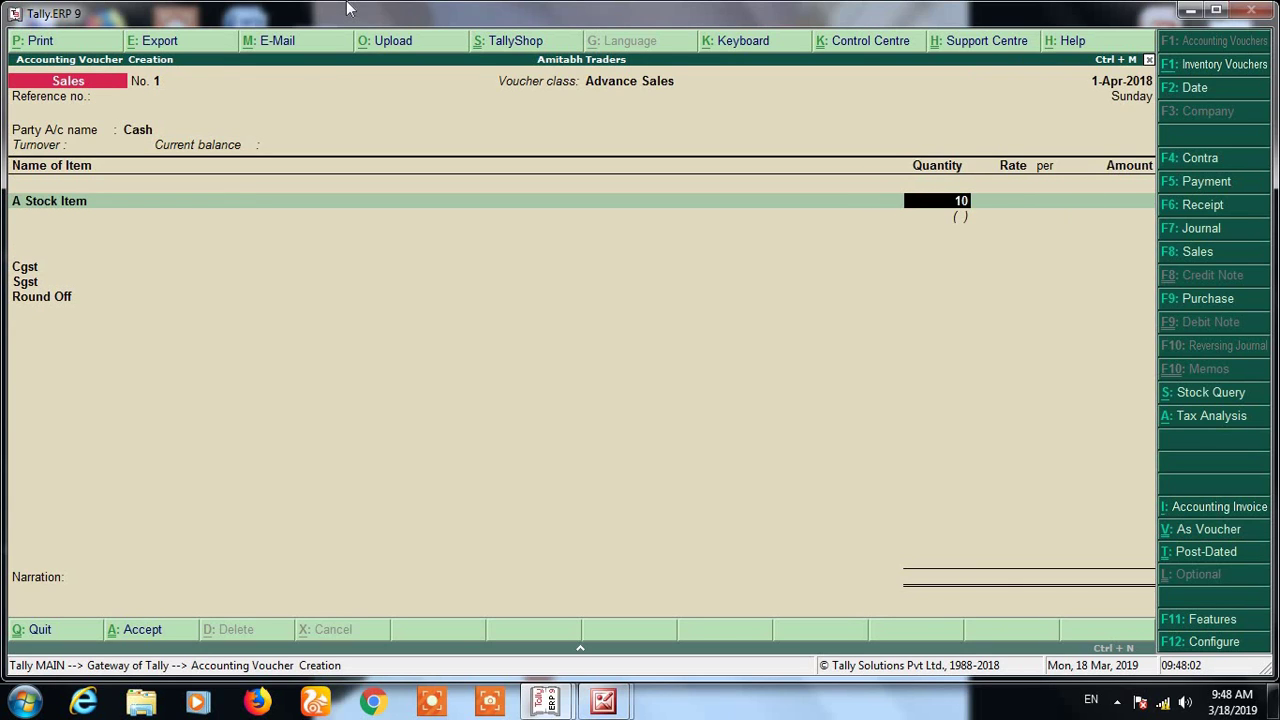
key("Return")
key("Return")
key("Return")
key("Return")
key("Return")
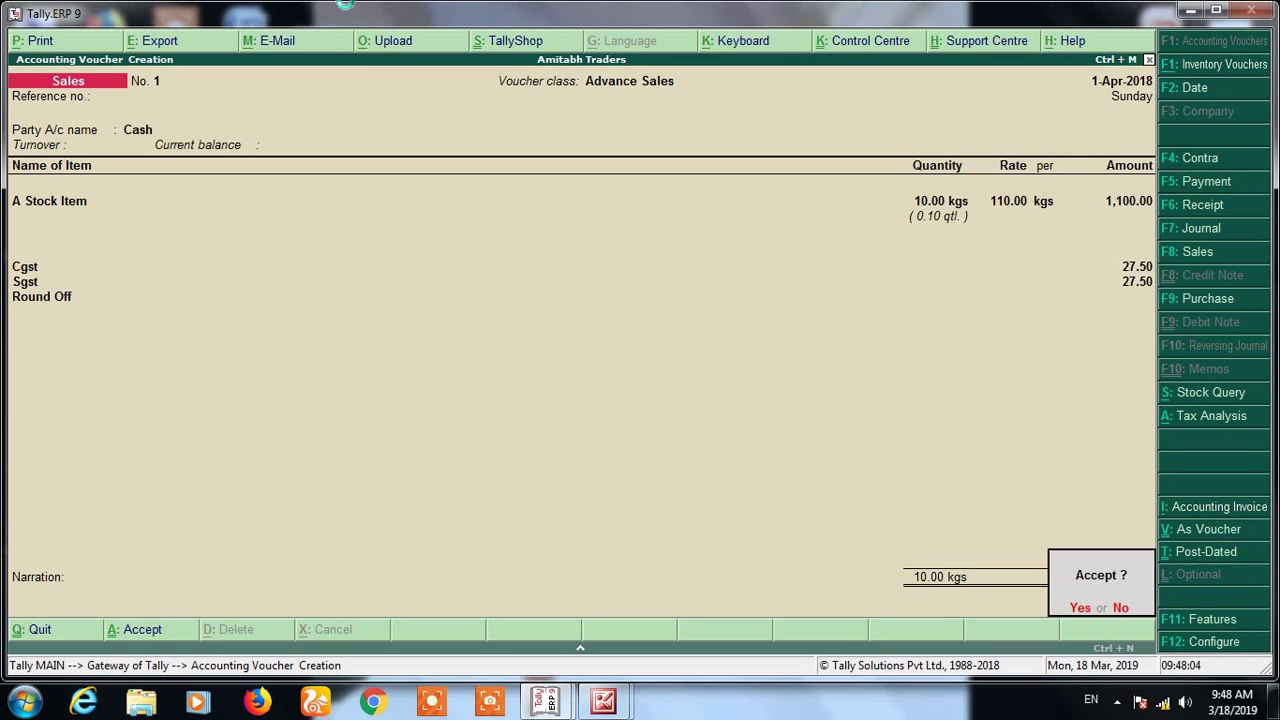
key("Return")
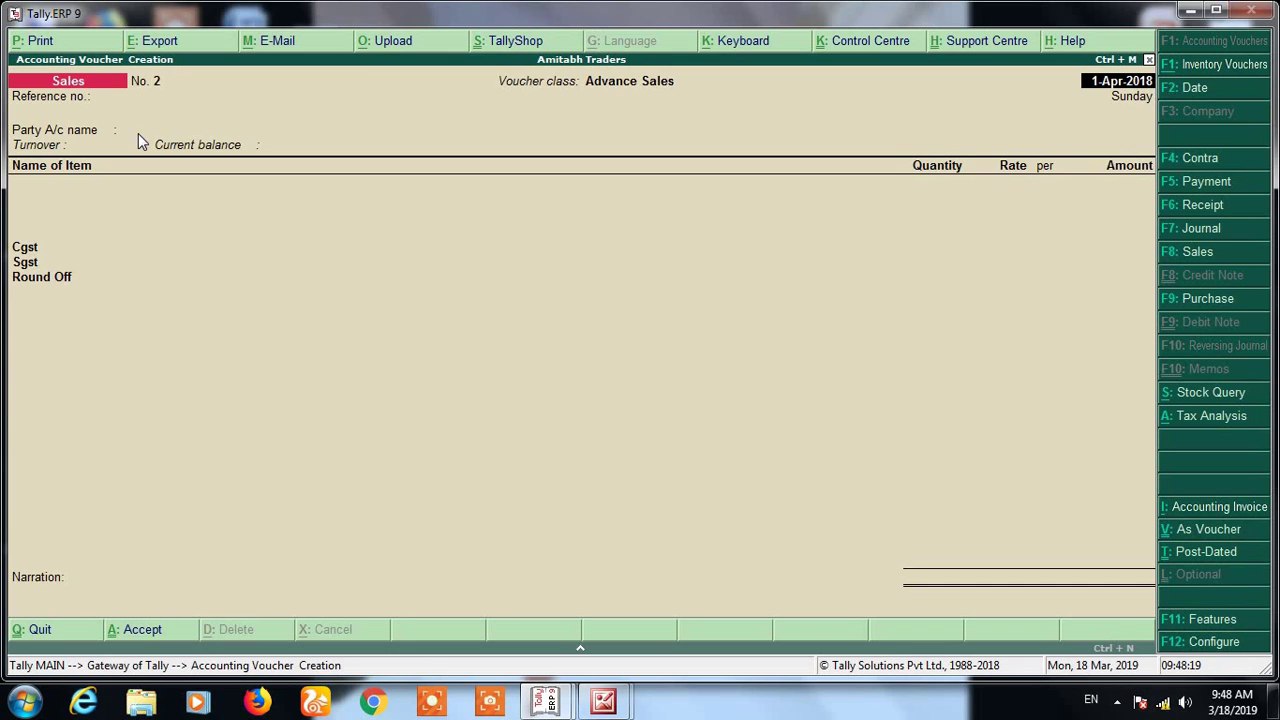
- Choose Cash as the party account for the second sales voucher, with no reference number
key("Return")
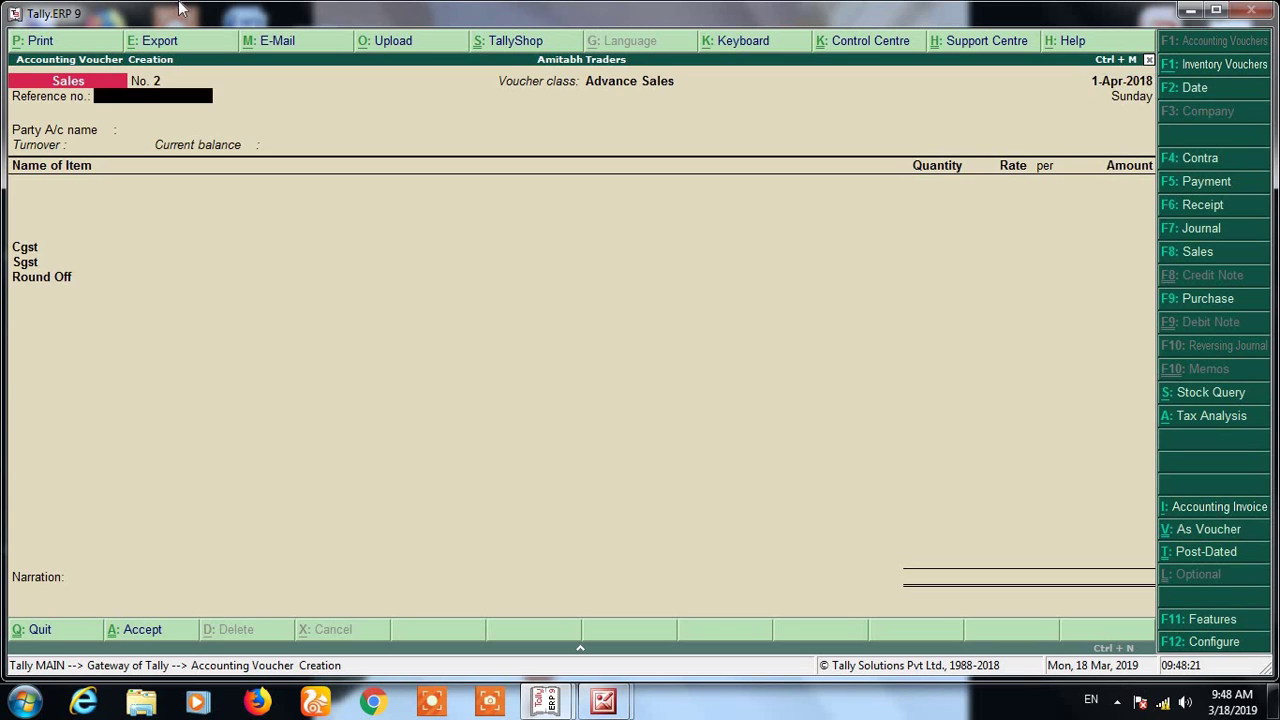
key("Return")
type("ca")
key("Return")
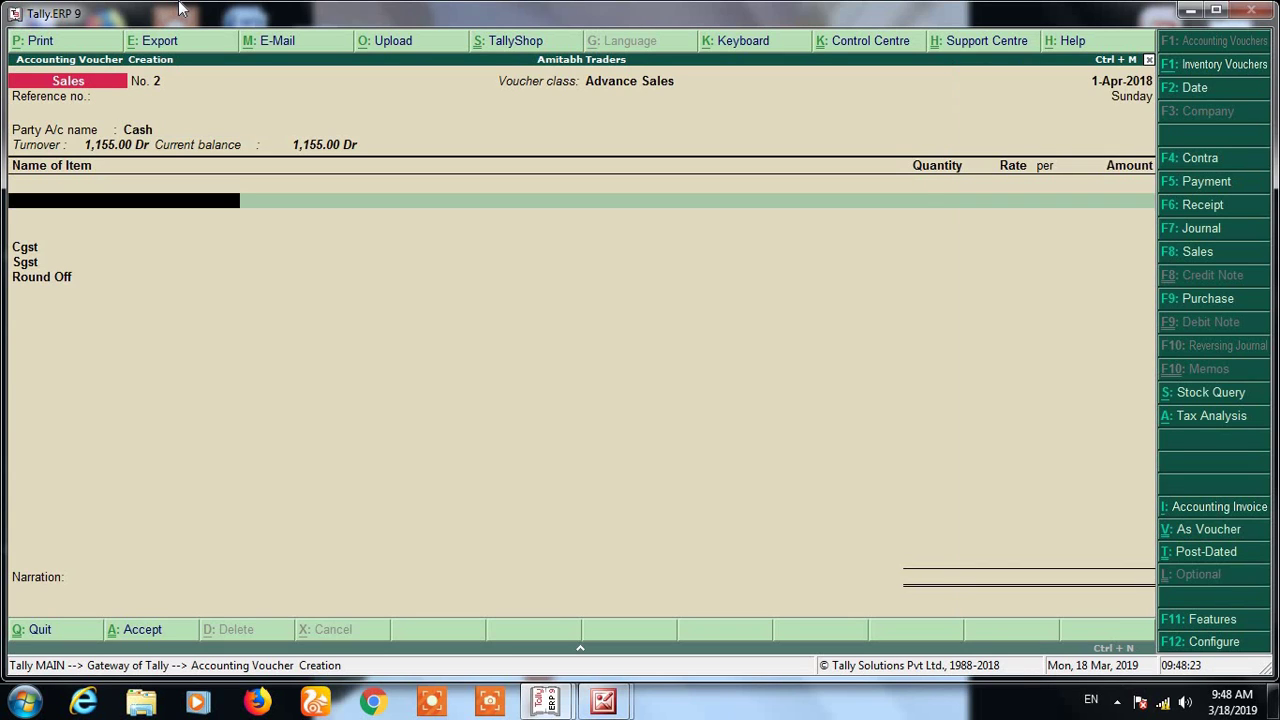
- Add 10 kgs of A Stock Item at the default rate to the second sales voucher and save it
type("a")
key("Return")
type("10")
key("Return")
key("Return")
key("Return")
key("Return")
key("Return")
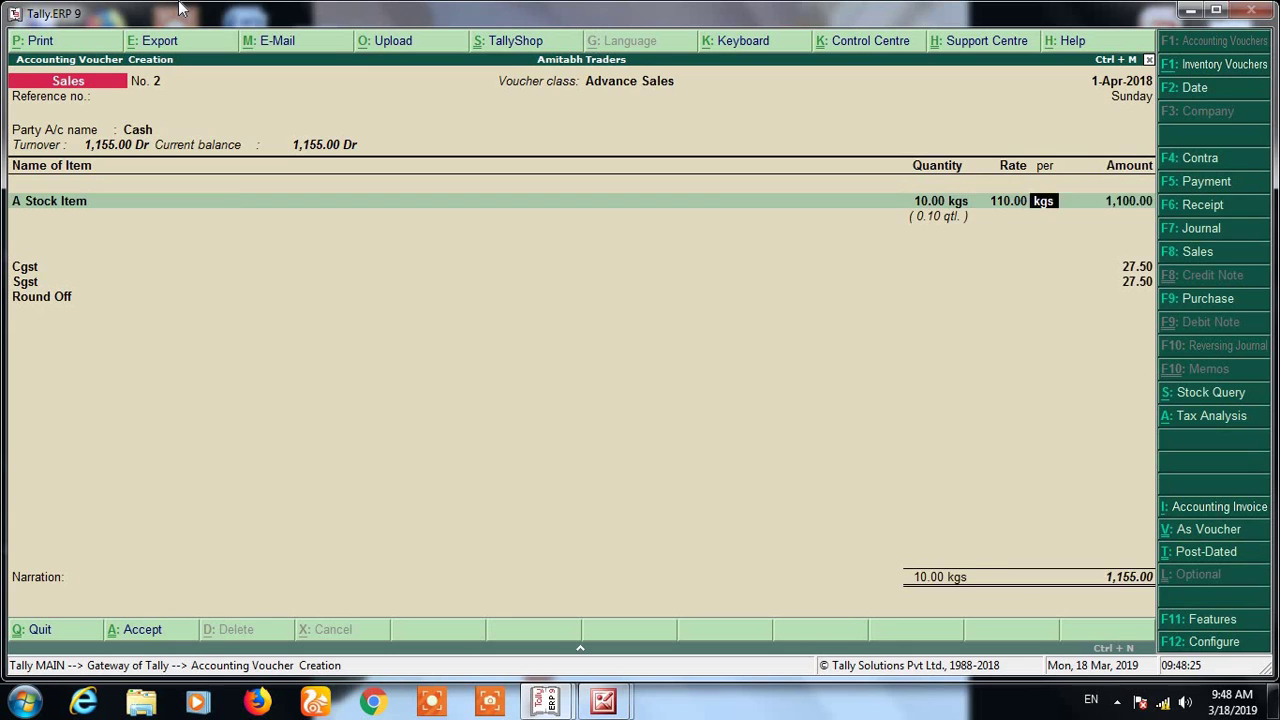
key("Return")
key("Return")
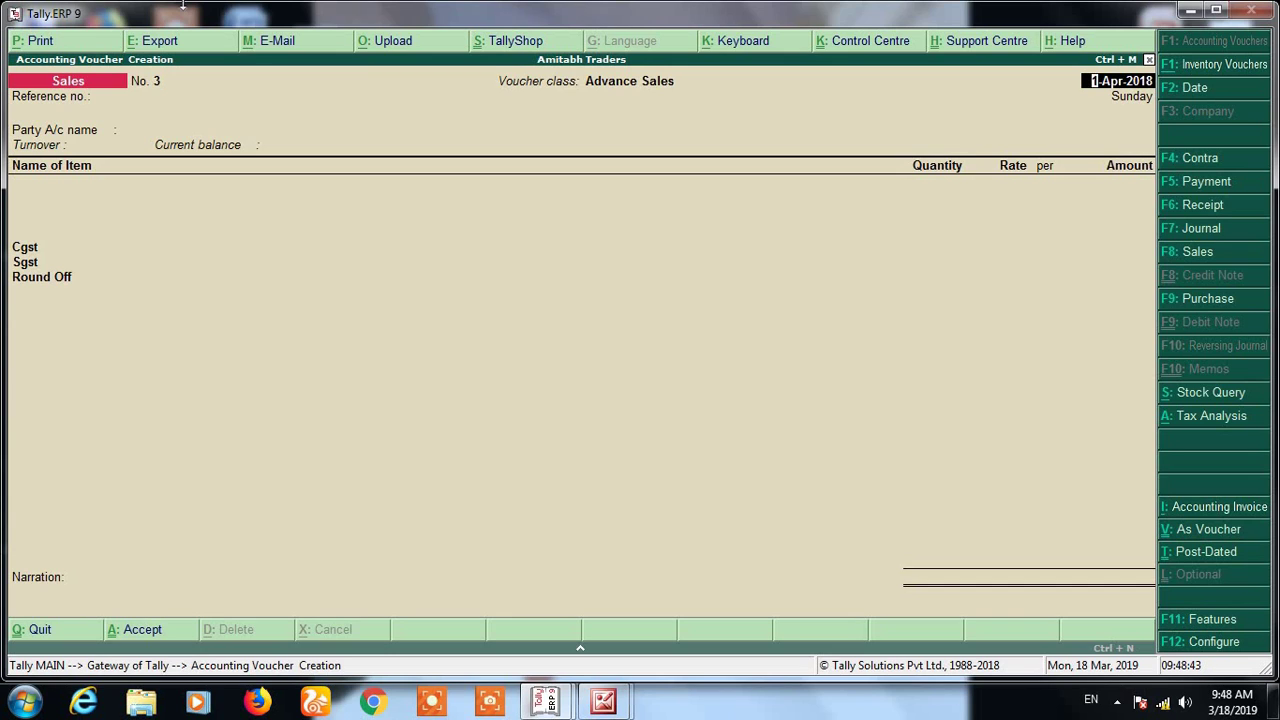
- Keep 1-Apr-2018 for the third sales voucher, leave its reference number blank, and choose Cash as the party account
key("Return")
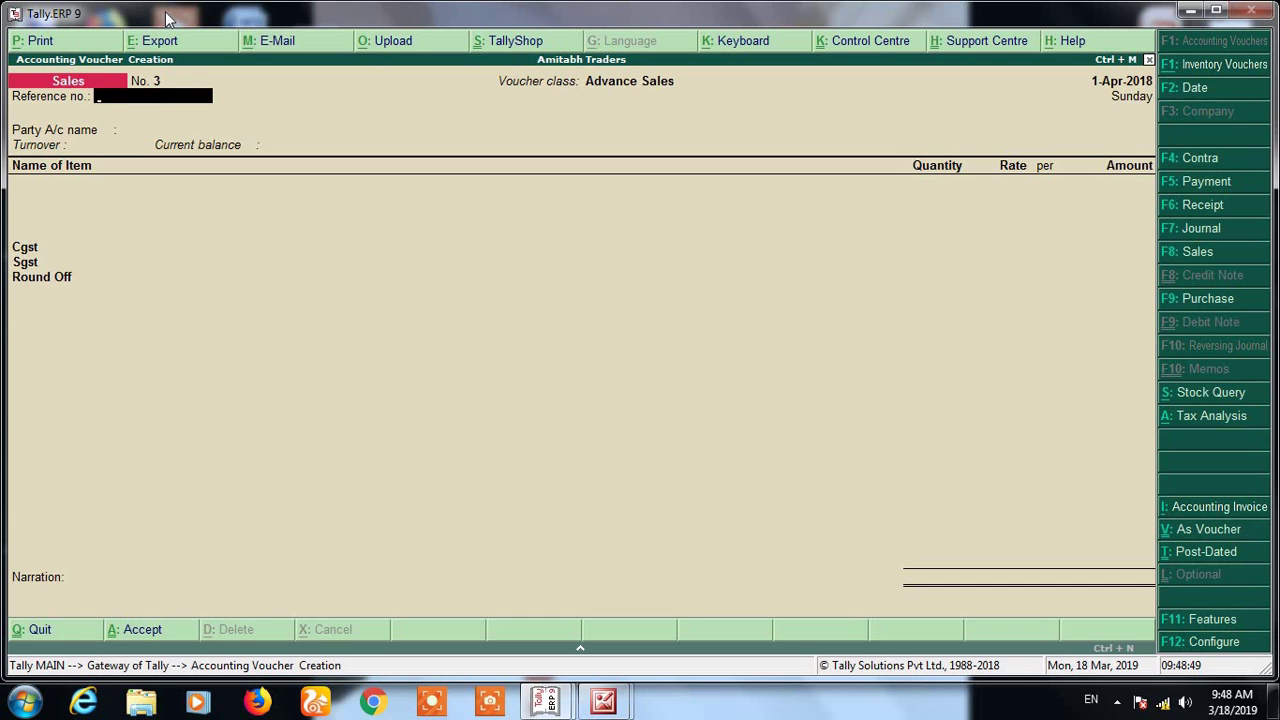
key("Return")
type("ca")
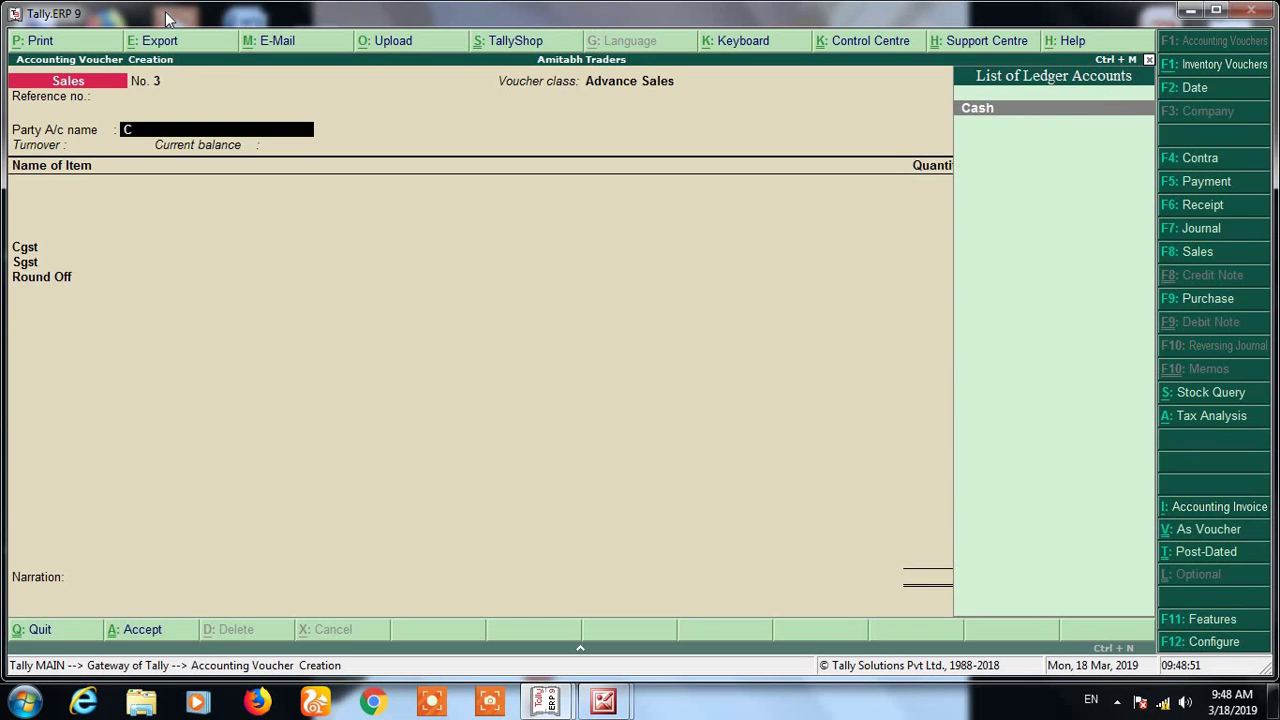
key("Return")
- Enter 10 kgs of A Stock Item at the default rate and save the third sales voucher
type("a")
key("Return")
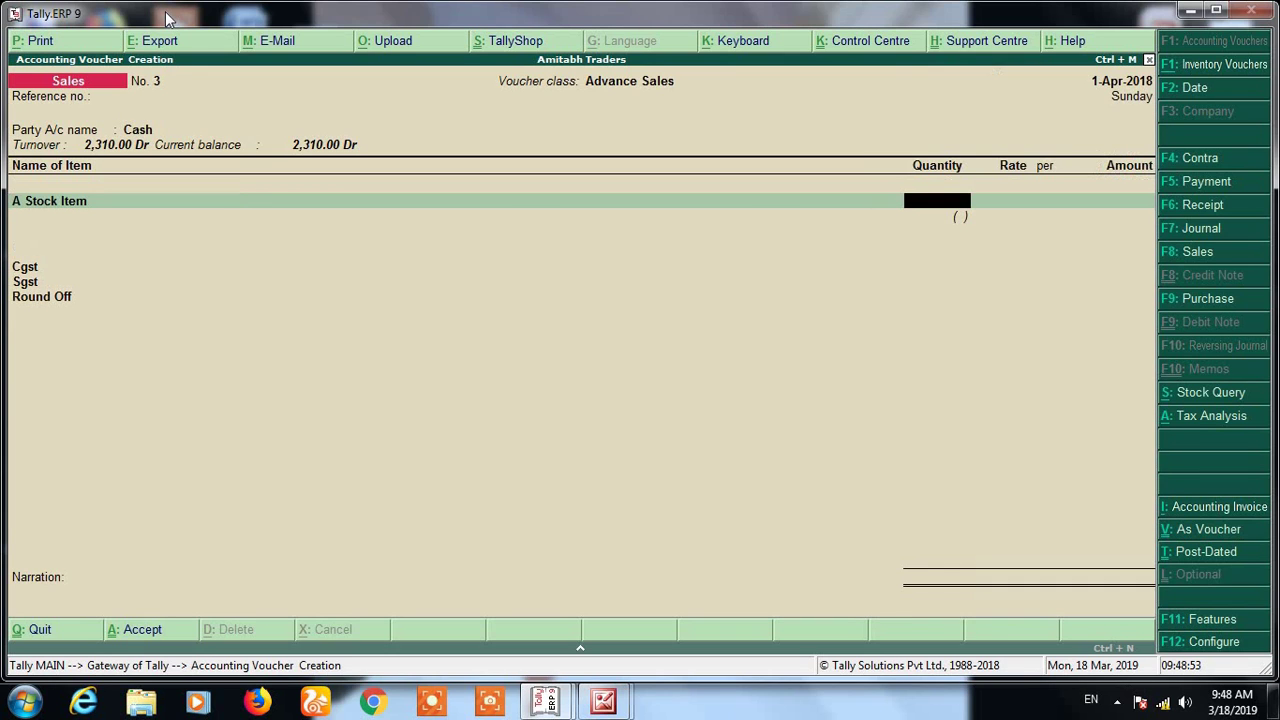
type("10")
key("Return")
key("Return")
key("Return")
key("Return")
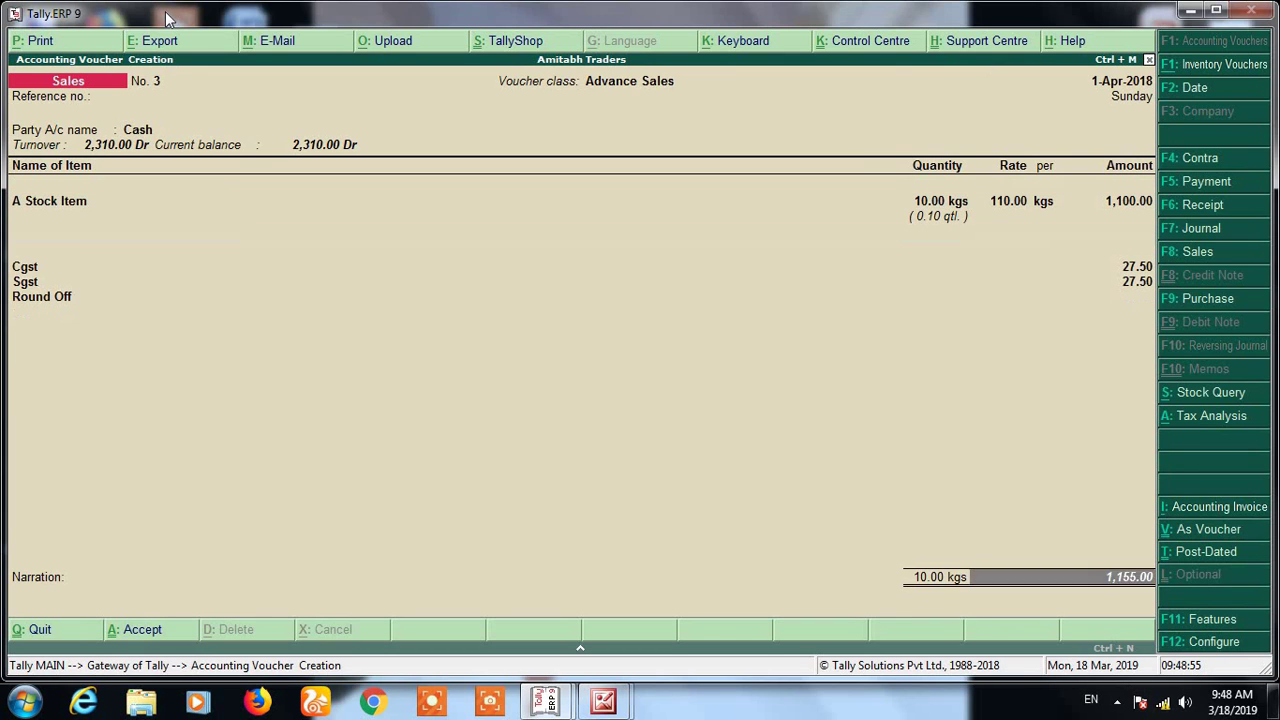
key("Return")
key("Return")
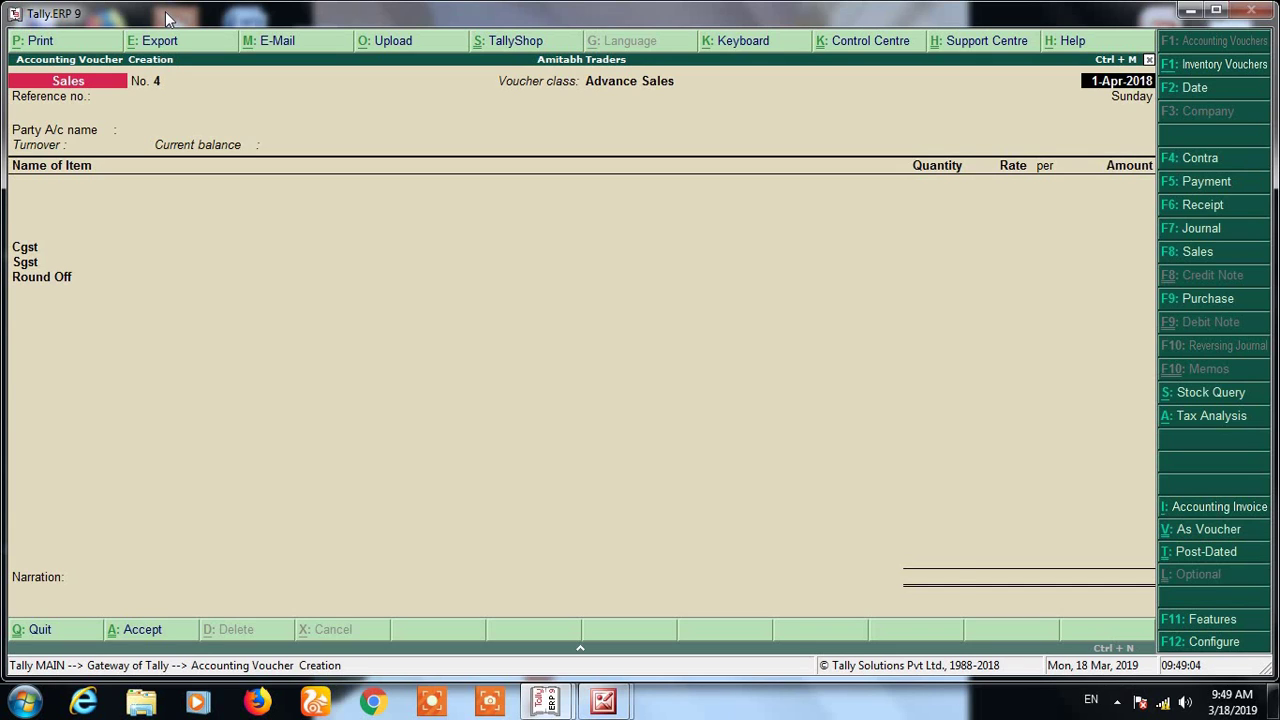
- Go back to the saved sales voucher no. 3 and cancel it, keeping its number in the sequence
key("Page_Up")
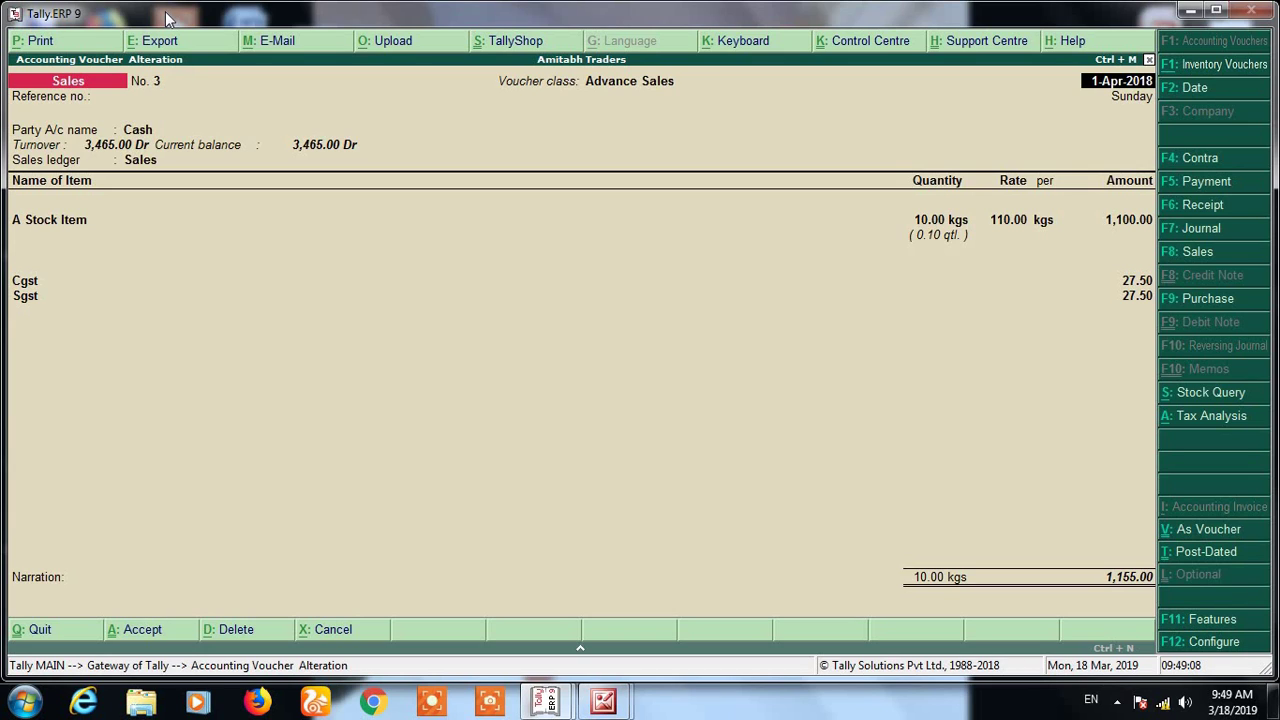
left_click(337, 641)
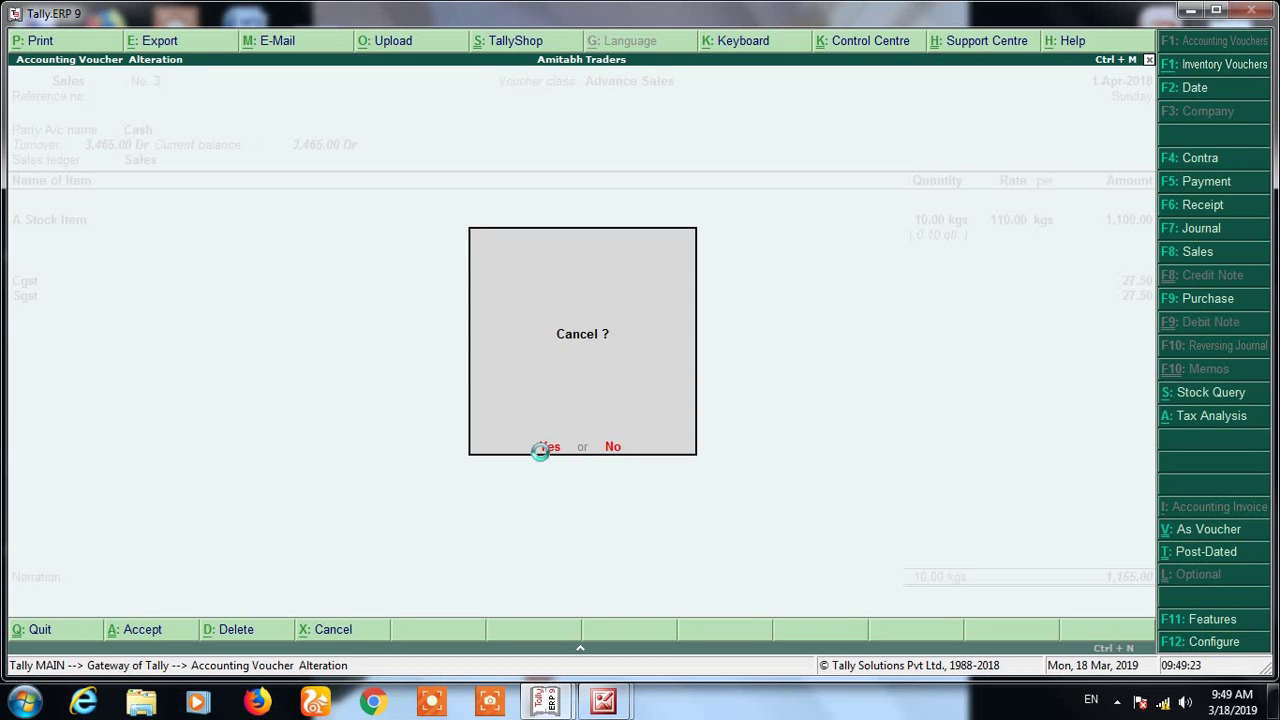
left_click(543, 451)
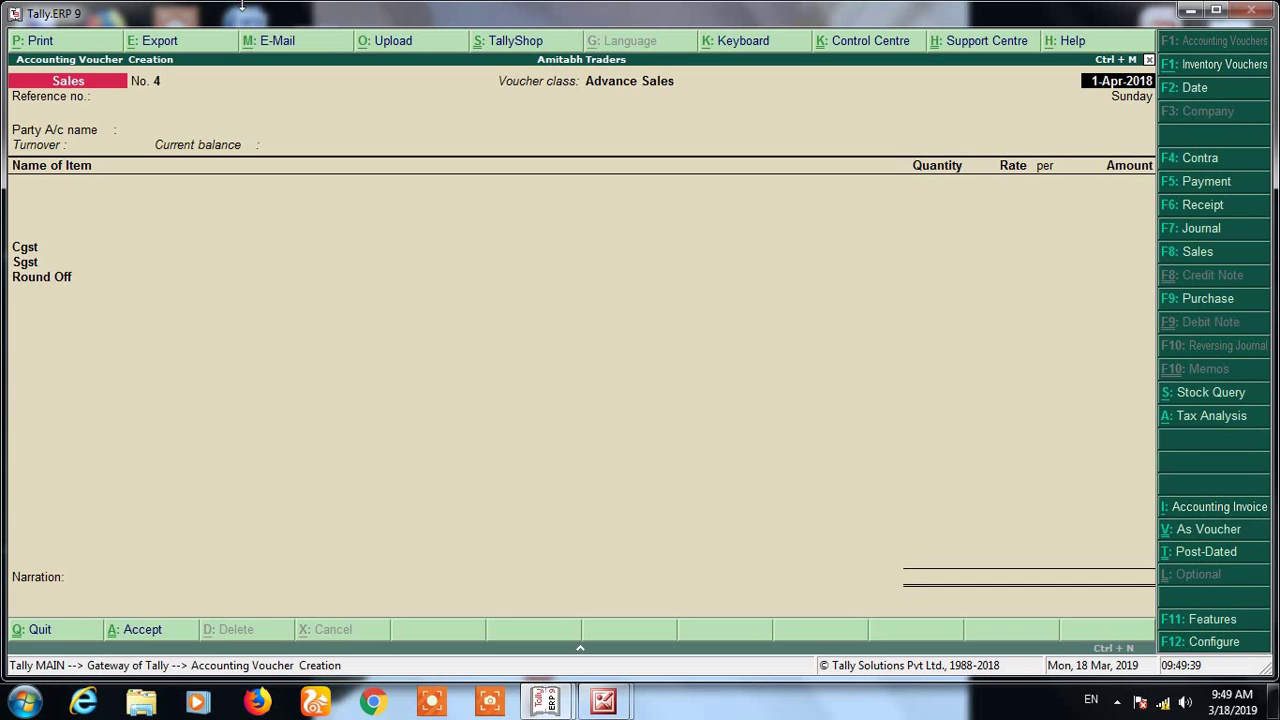
- Start sales voucher no. 4 on 1-Apr-2018 with no reference number and Cash as the party account
key("Return")
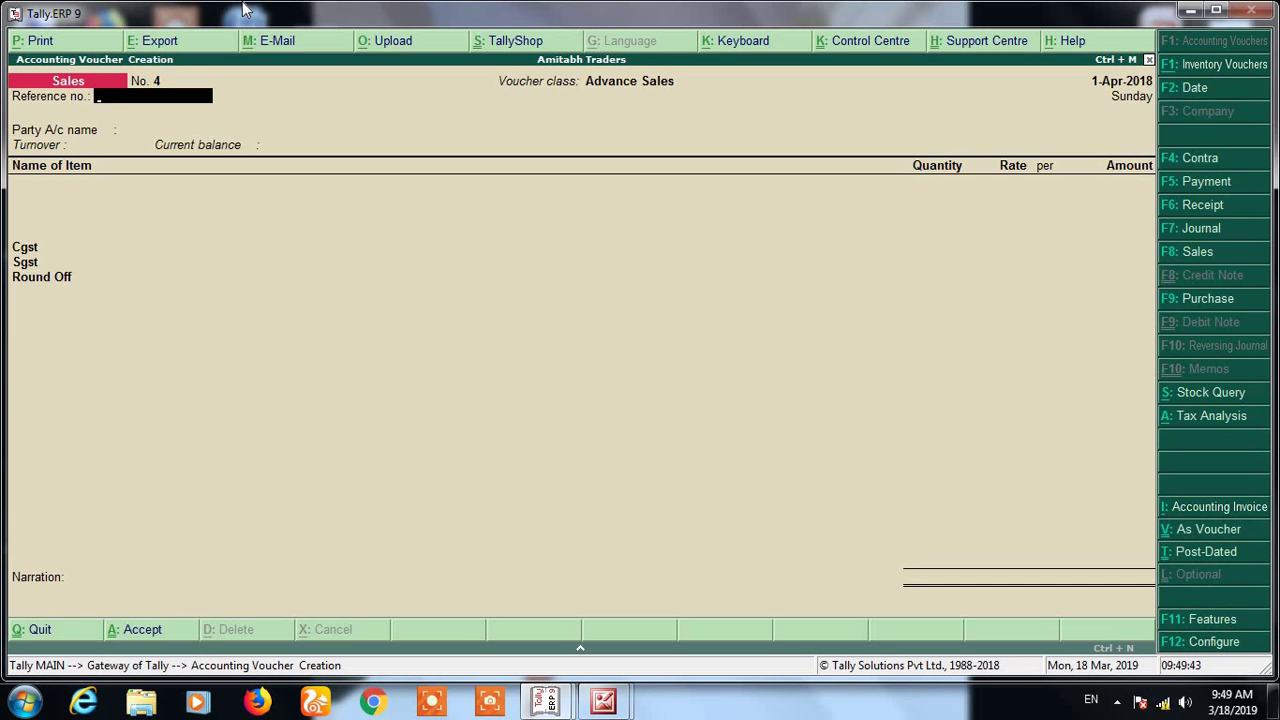
key("Return")
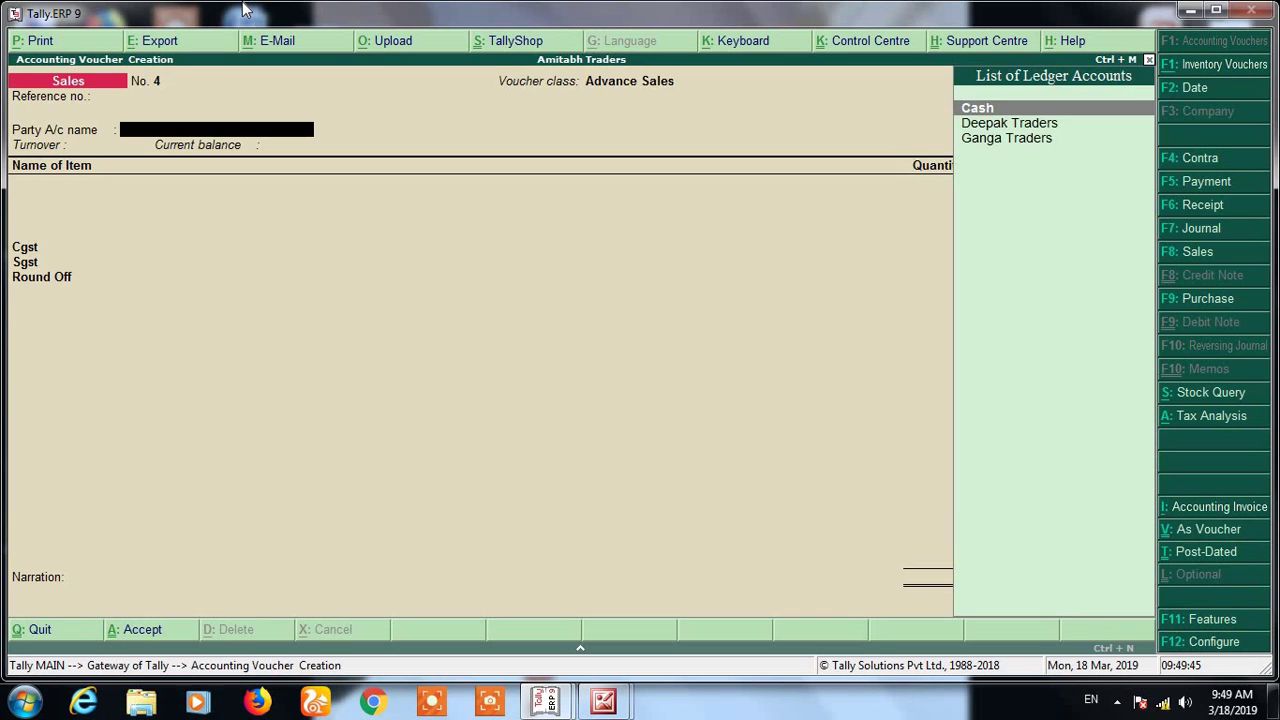
type("Ca")
key("Return")
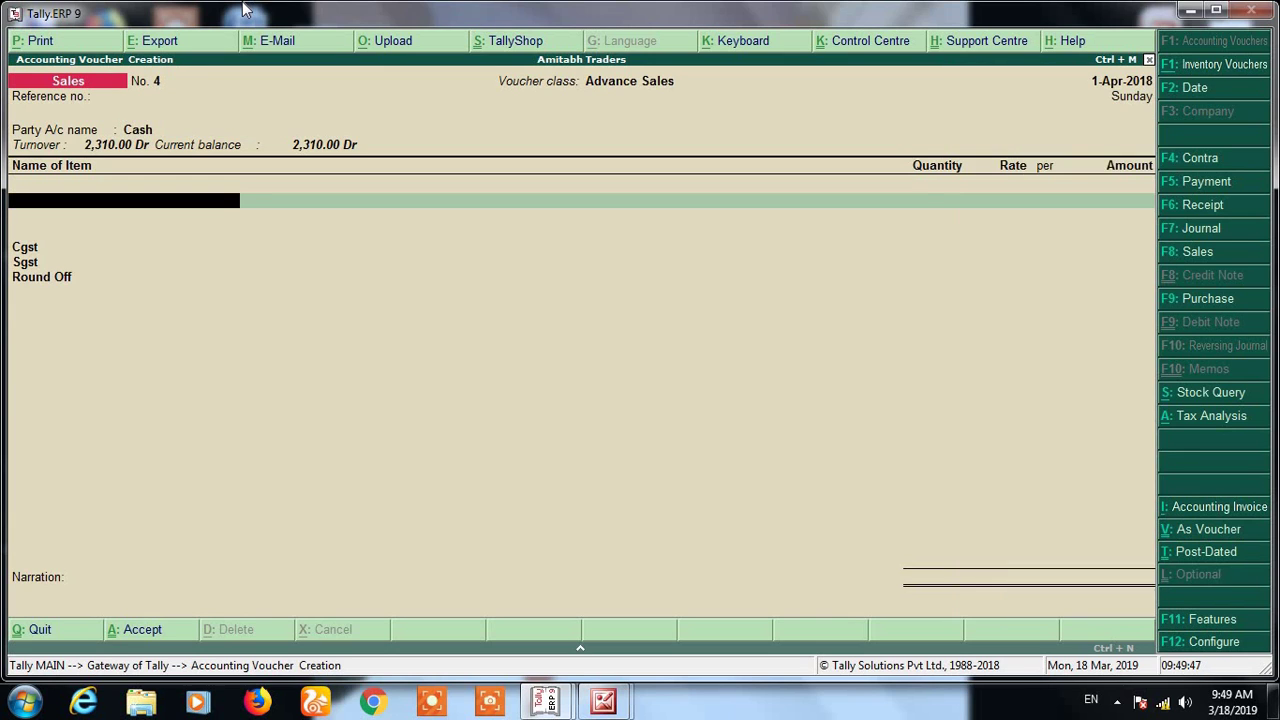
- Add 10 kgs of A Stock Item at the default rate to the fourth sales voucher and save it
type("A")
key("Return")
type("10")
key("Return")
key("Return")
key("Return")
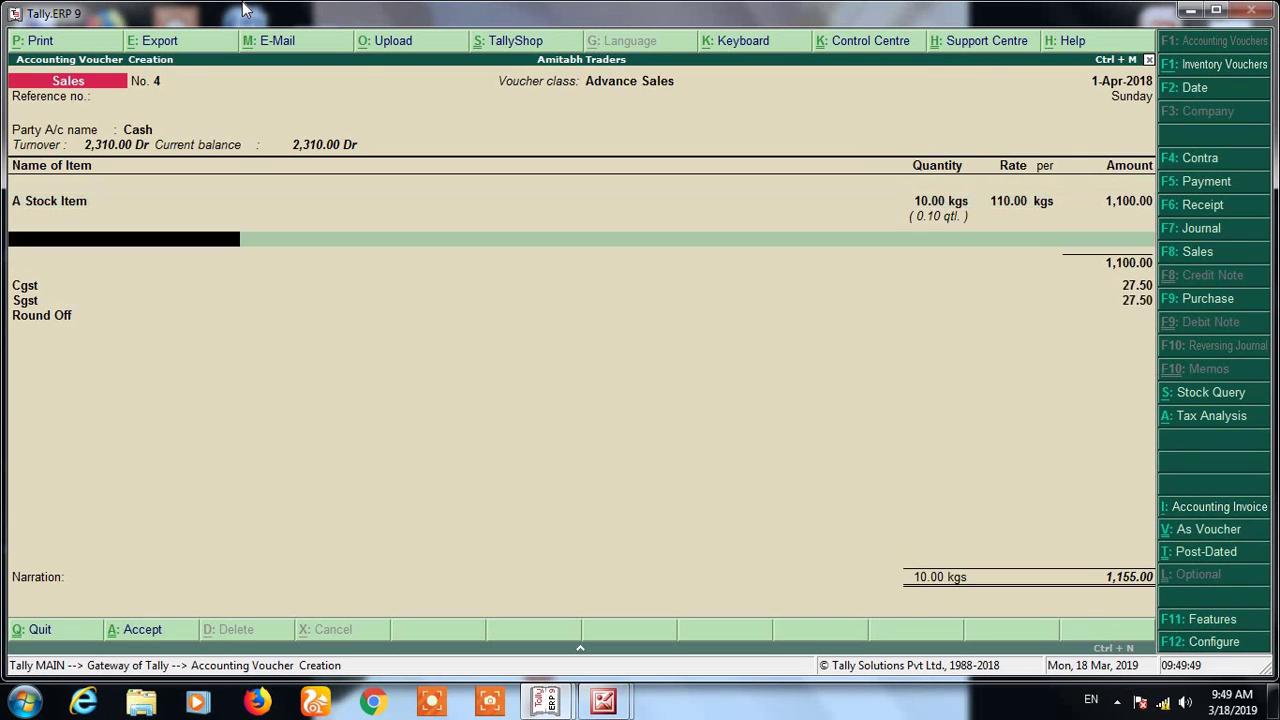
key("Return")
key("Return")
key("Return")
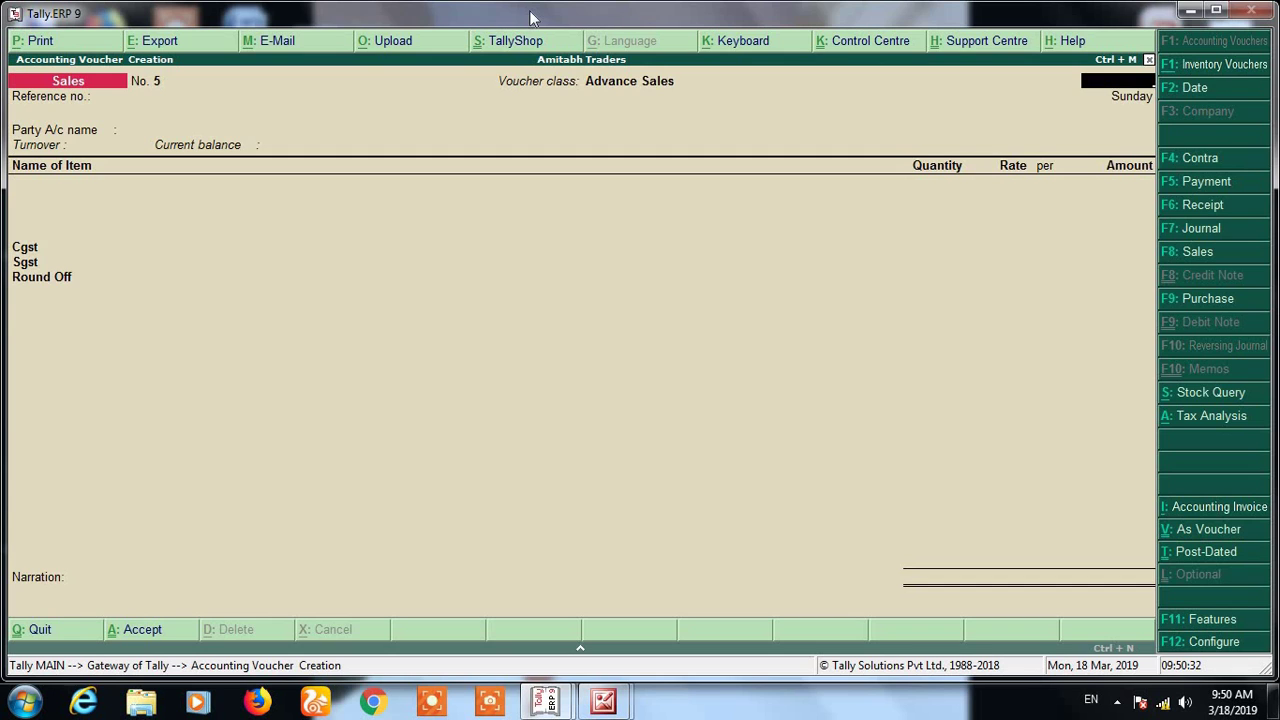
- Leave voucher entry, display the Day Book, and examine the cancelled sales voucher no. 3 among the recorded entries
key("Escape")
key("Return")
key("d")
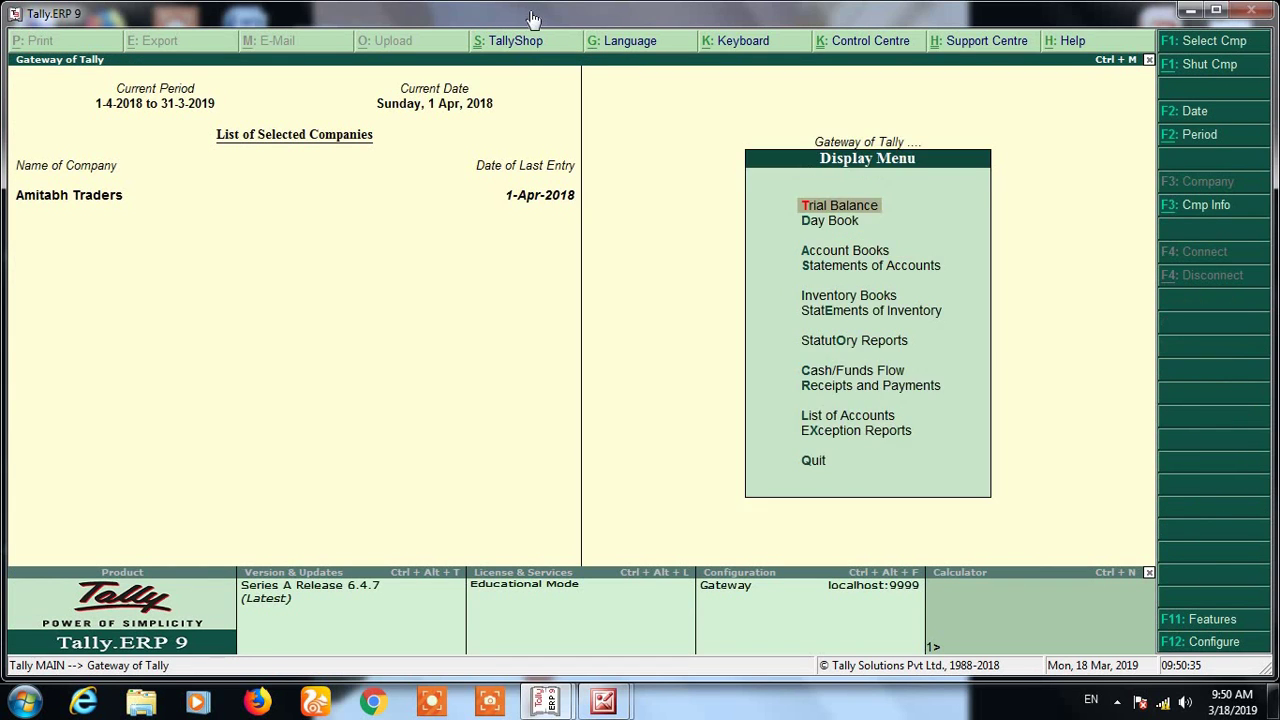
key("y")
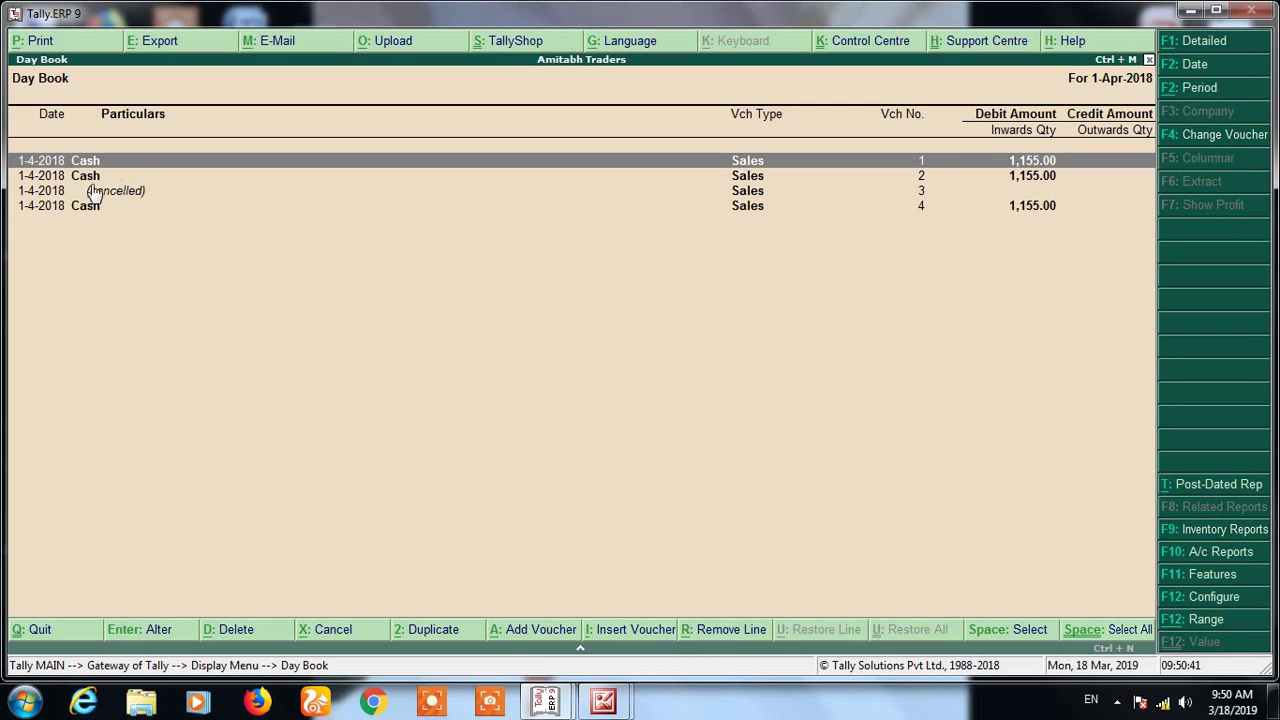
left_click(936, 192)
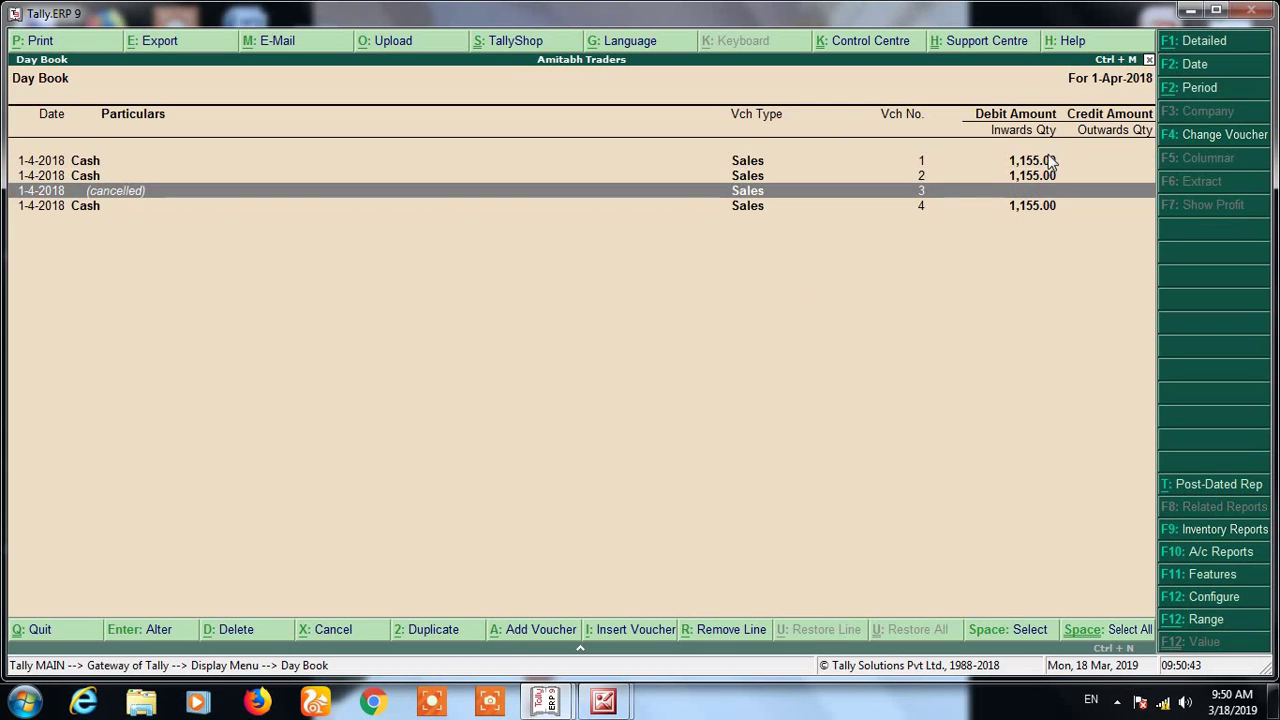
key("Return")
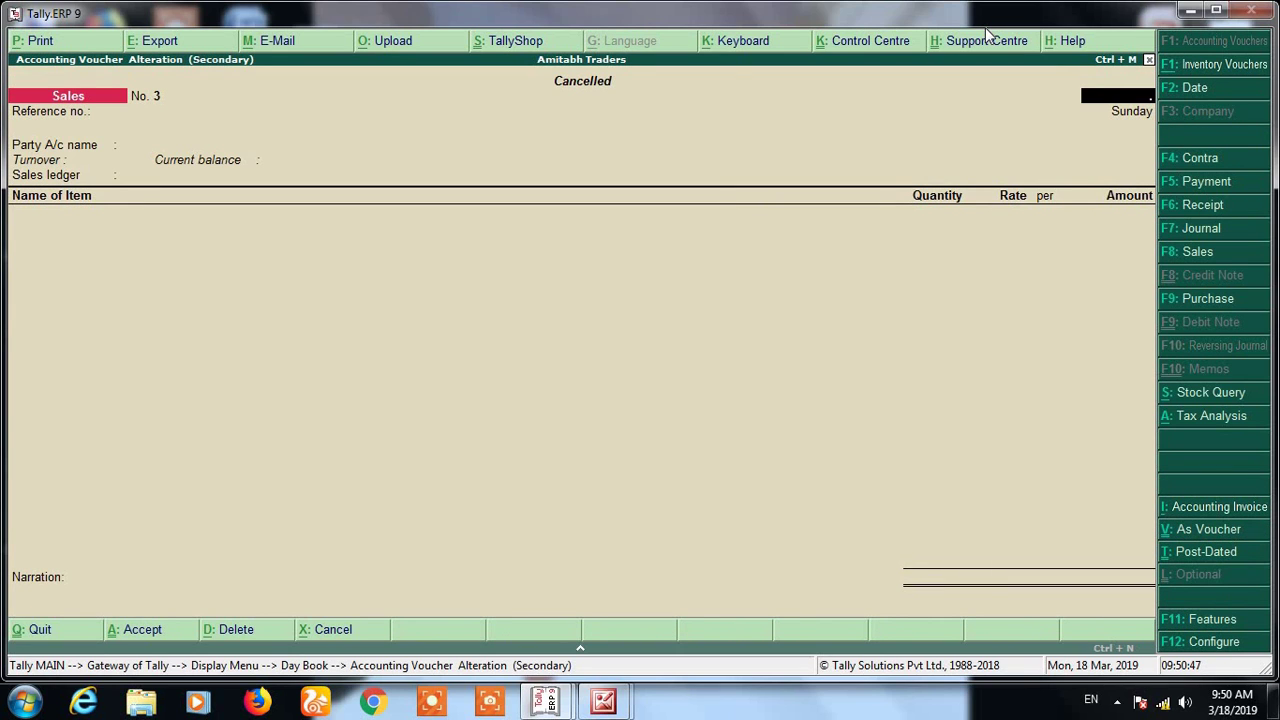
key("Escape")
key("Return")
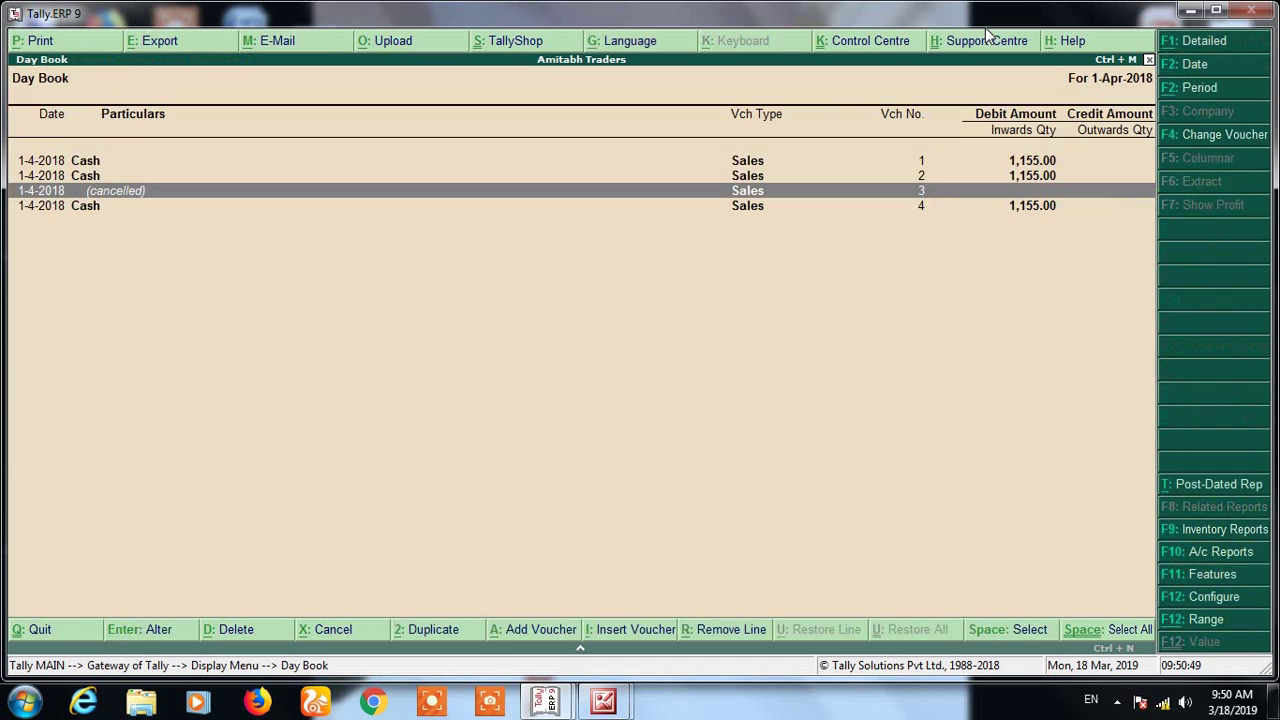
key("Down")
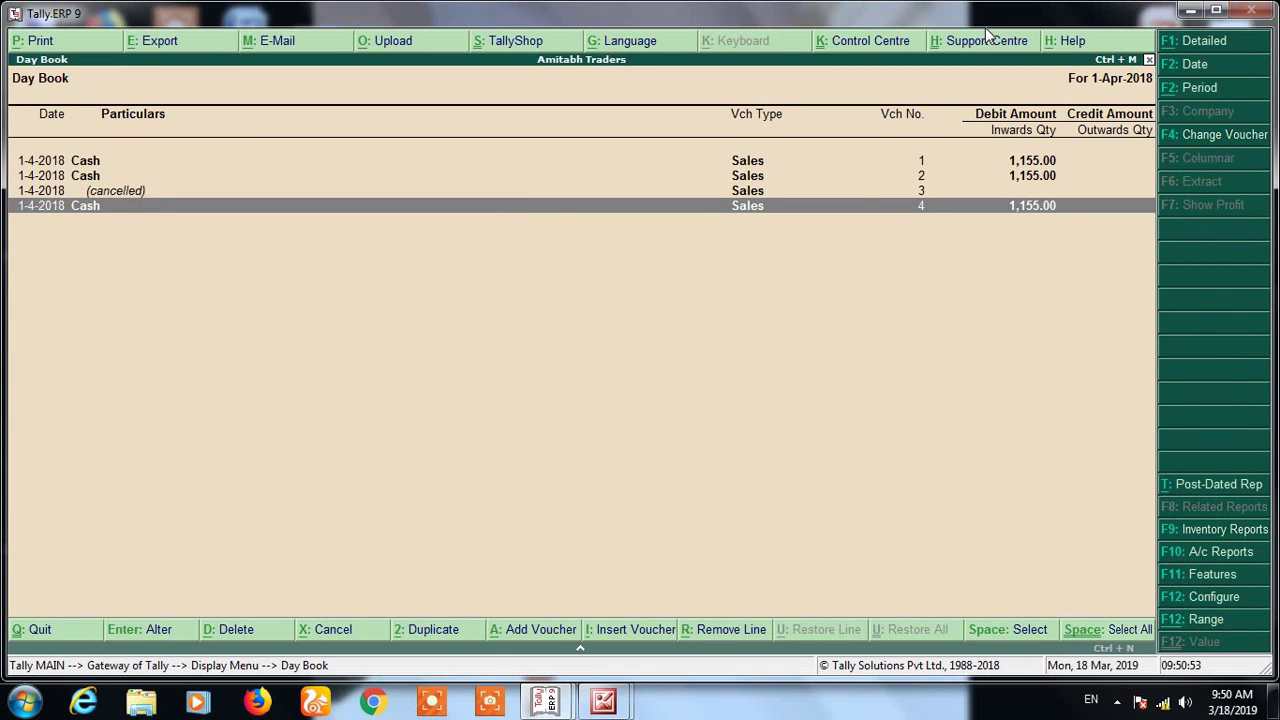
key("Escape")
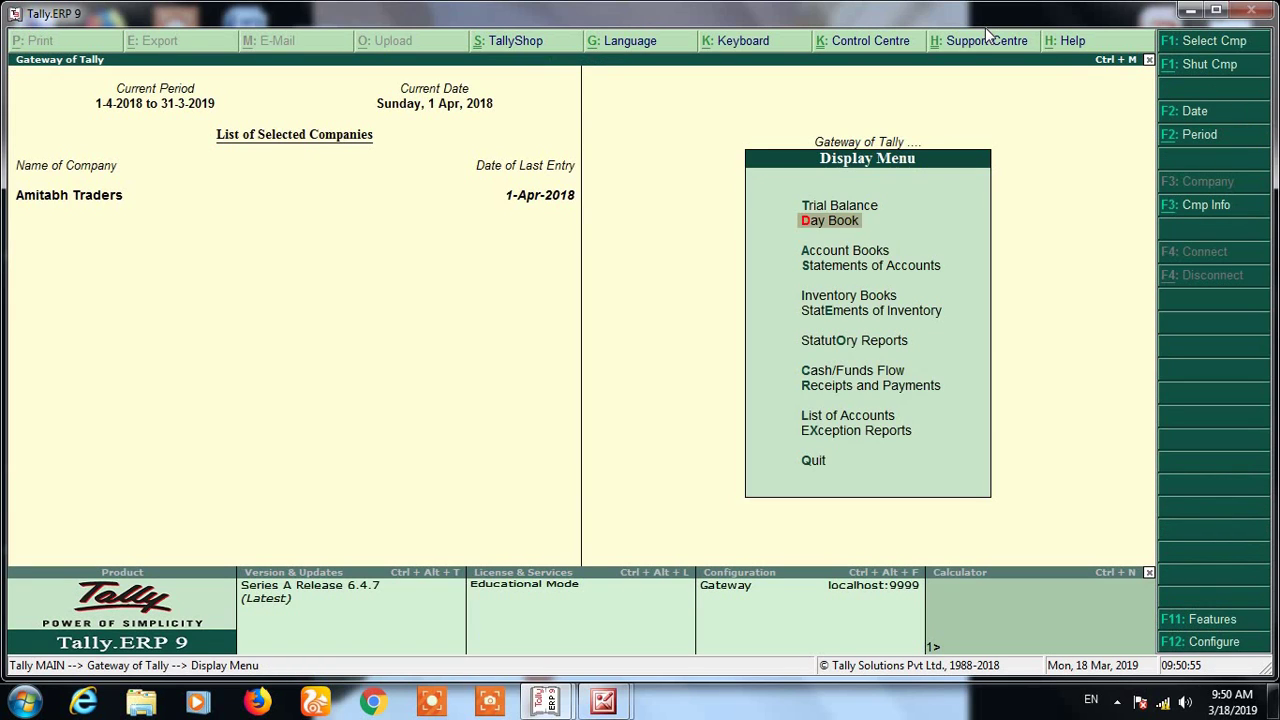
key("Escape")
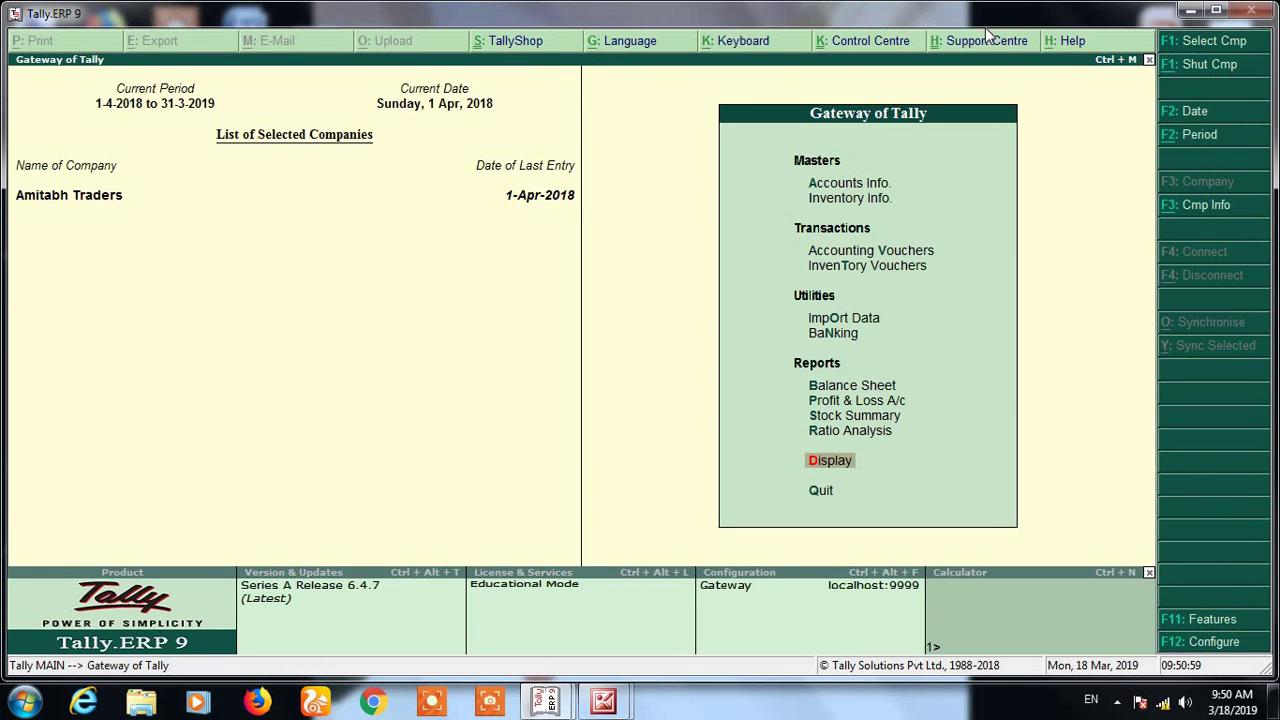
key("a")
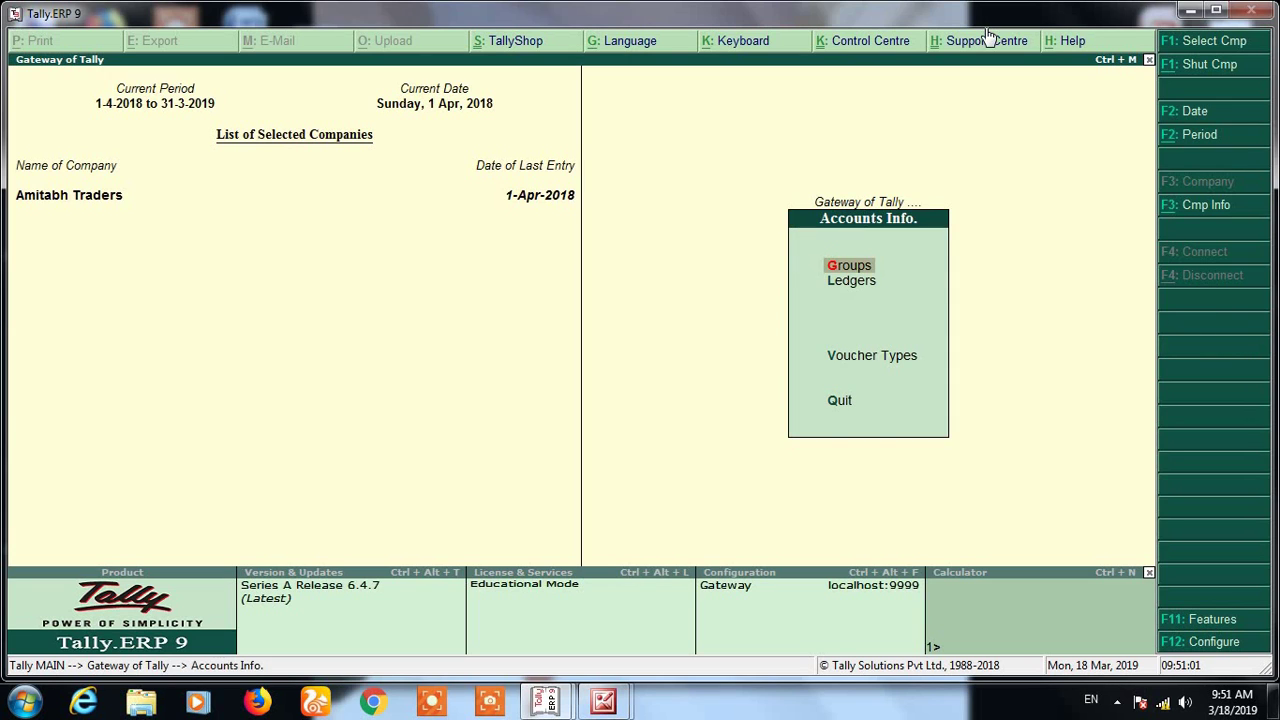
key("Escape")
key("d")
key("d")
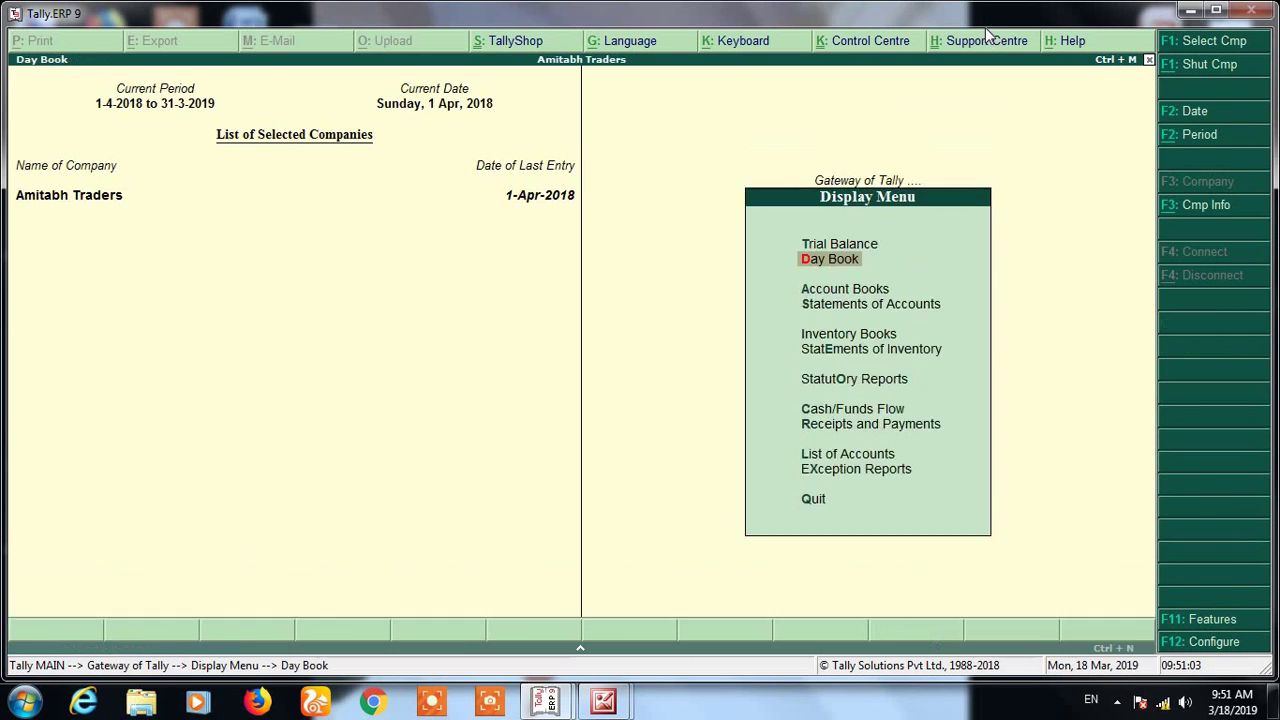
- Select all four sales vouchers in the Day Book, including the cancelled one, and delete them
key("Down")
key("space")
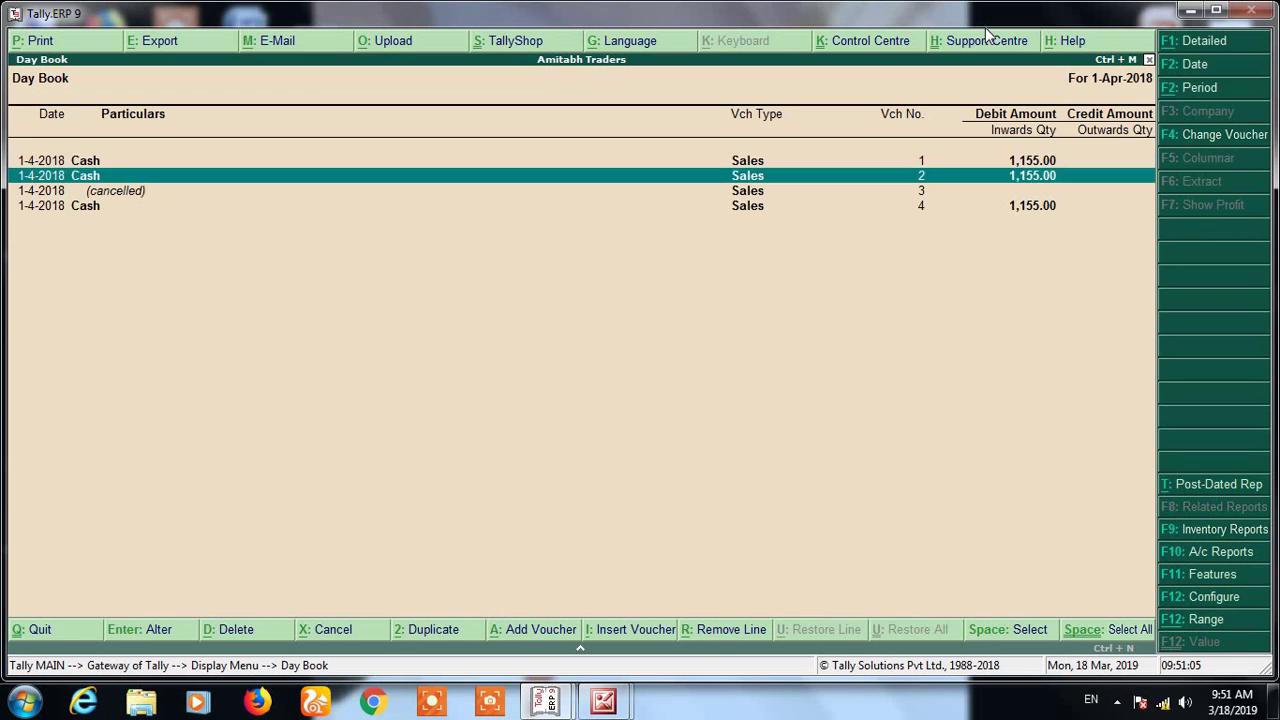
key("Up")
key("Down")
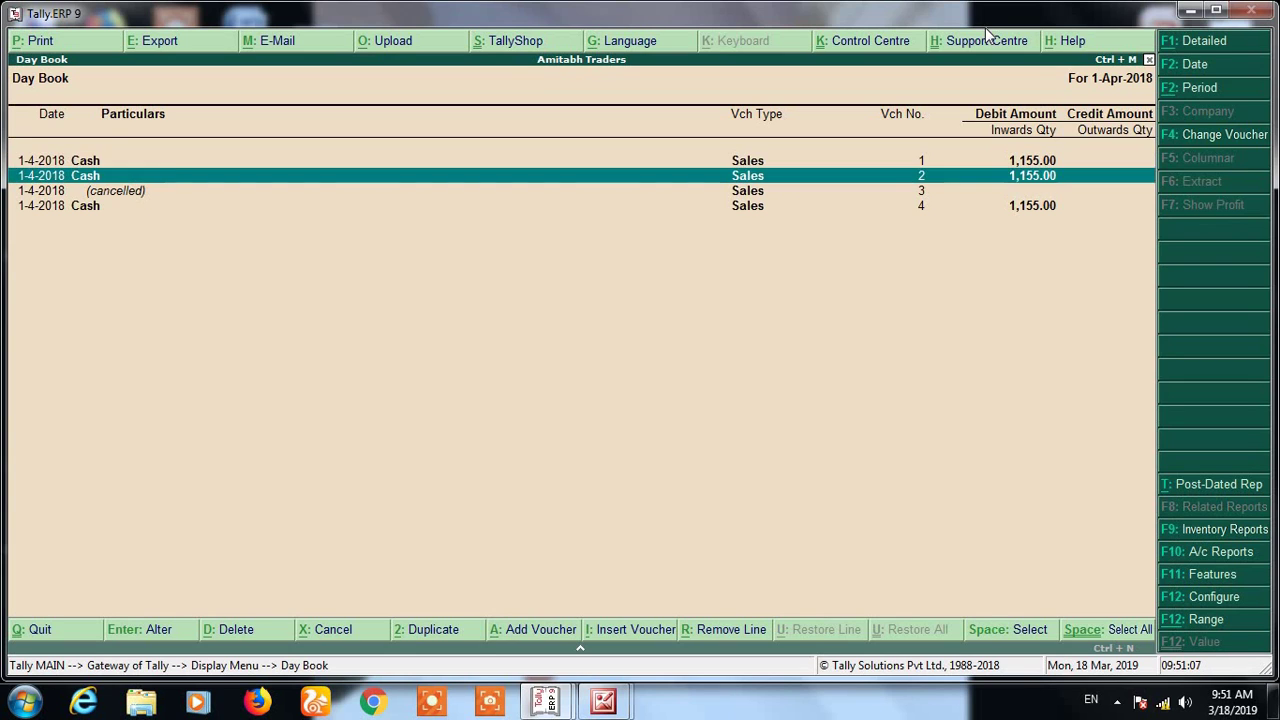
key("Up")
key("space")
key("Down")
key("space")
key("Down")
key("space")
key("Down")
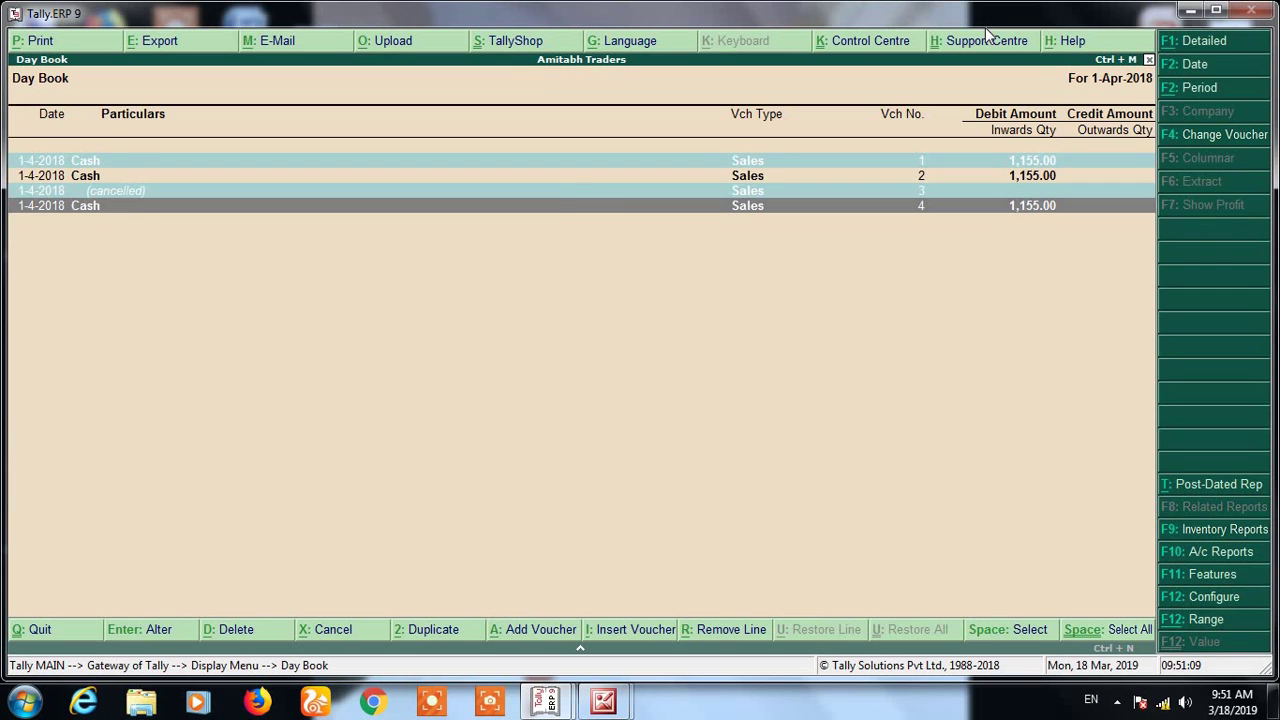
key("Up")
key("Up")
key("space")
key("space")
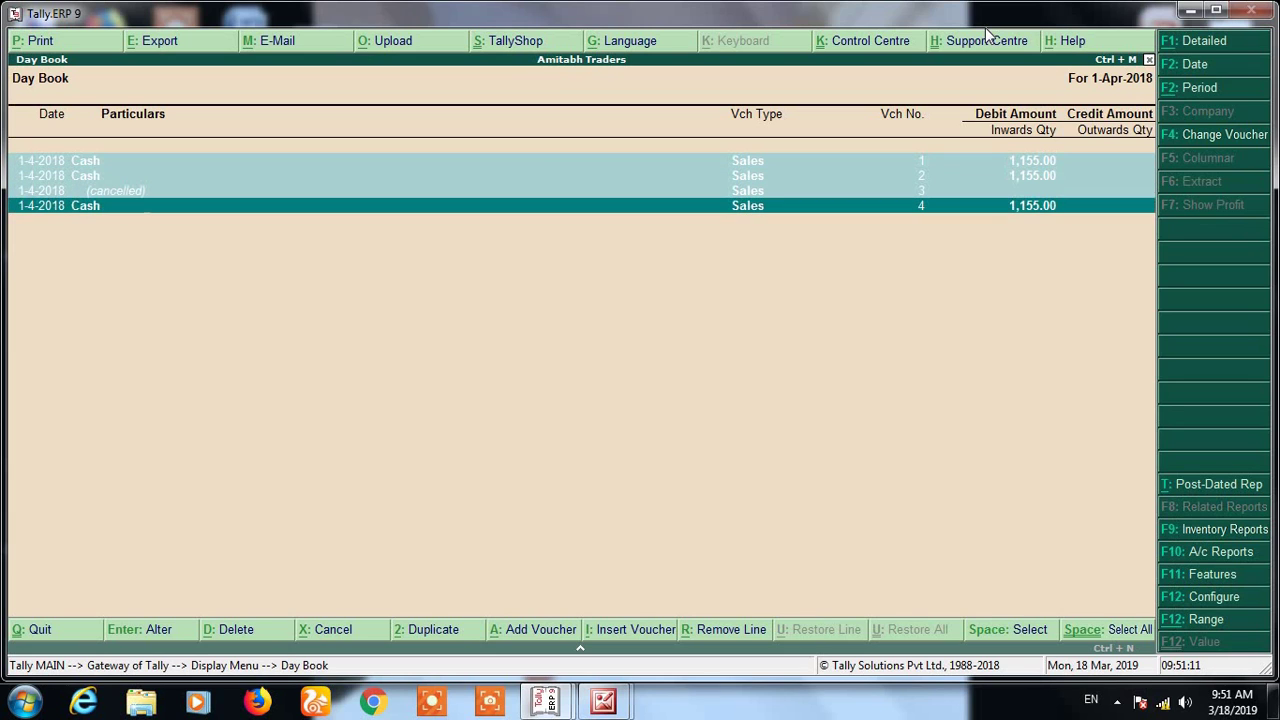
key("alt+d")
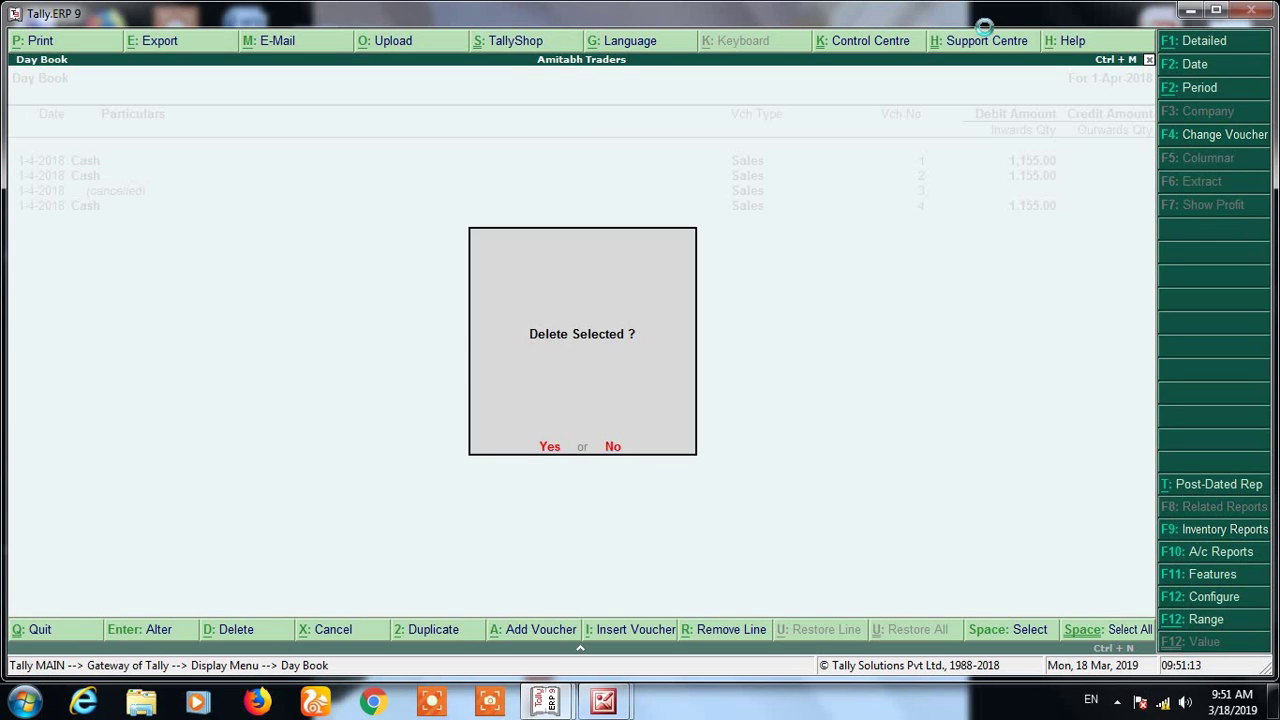
key("y")
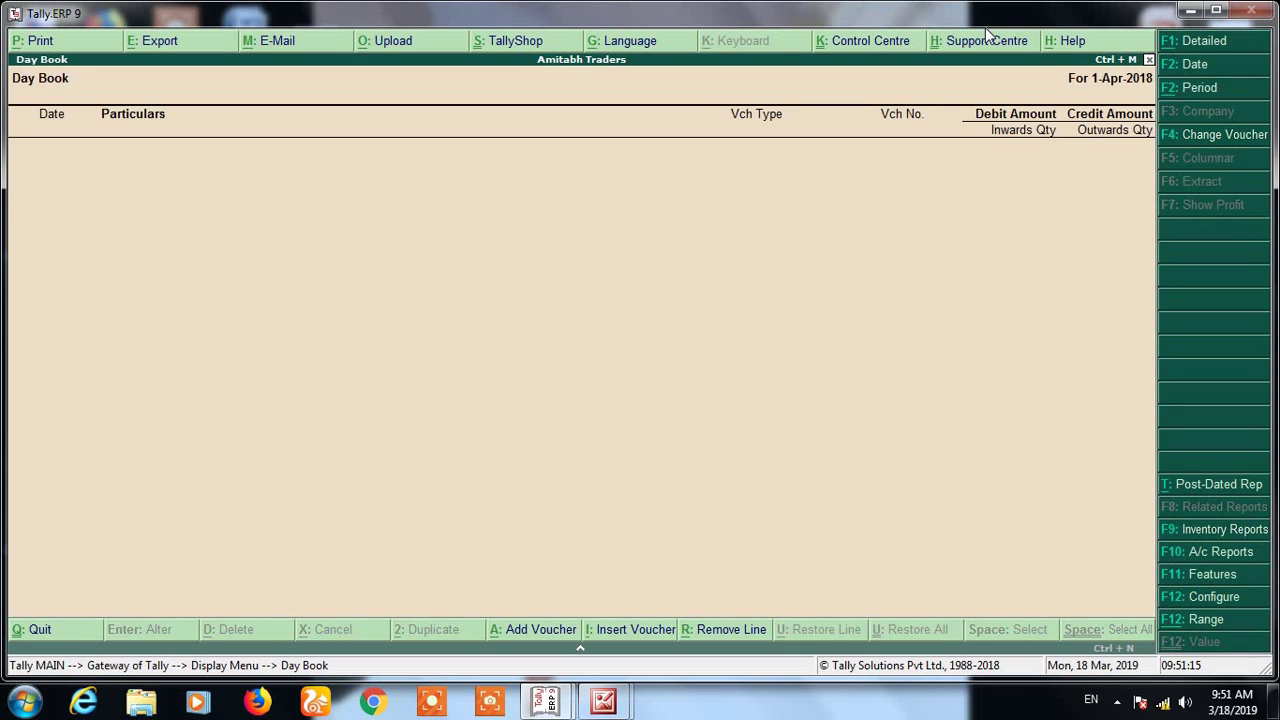
- Leave the Day Book and open the Sales voucher type for alteration from the accounts masters
key("Escape")
key("Escape")
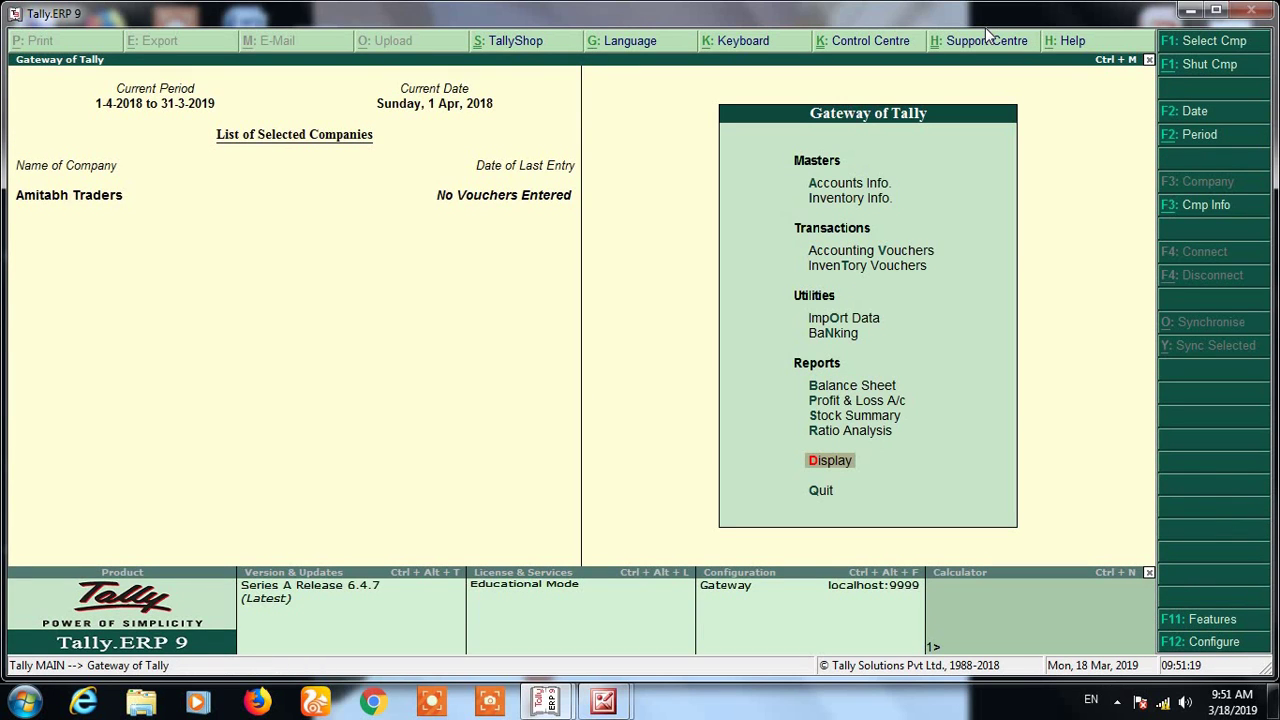
key("a")
type("v")
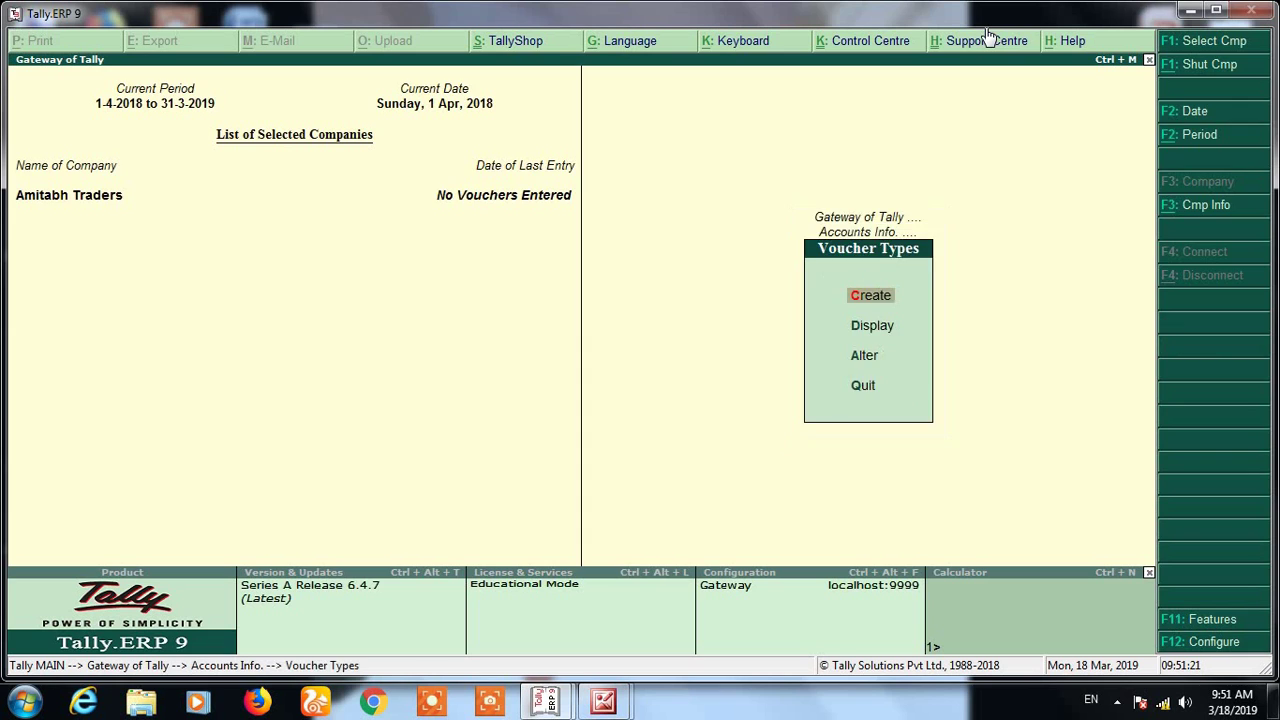
type("dsa")
key("Down")
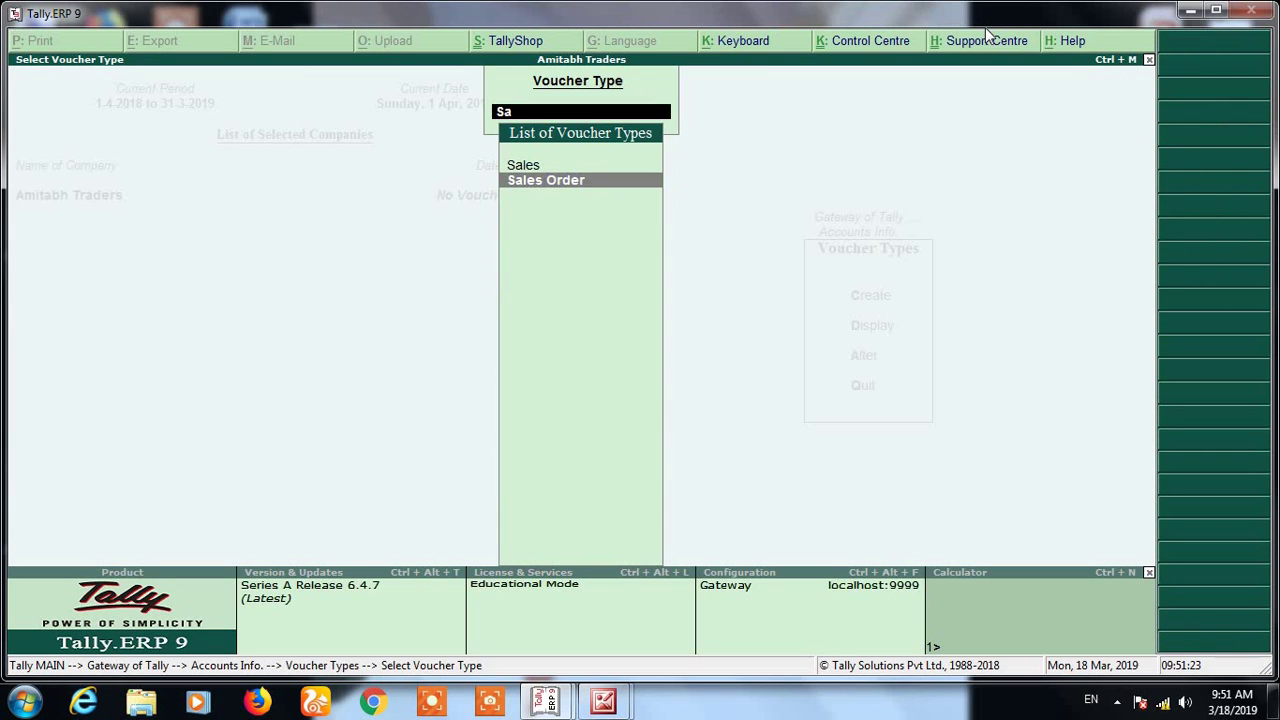
key("Up")
key("Return")
- Set the Sales voucher type's numbering method to Automatic (Manual Override) and set Prevent duplicates to Yes
key("Return")
key("Return")
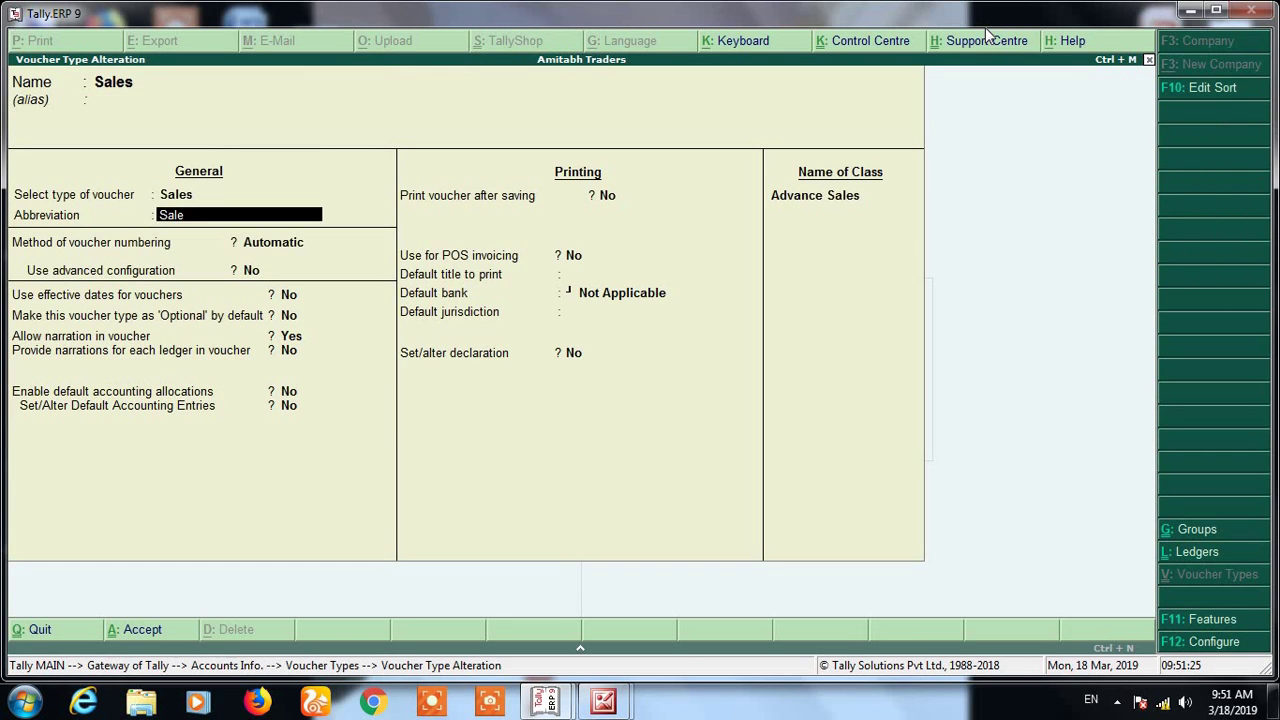
key("Return")
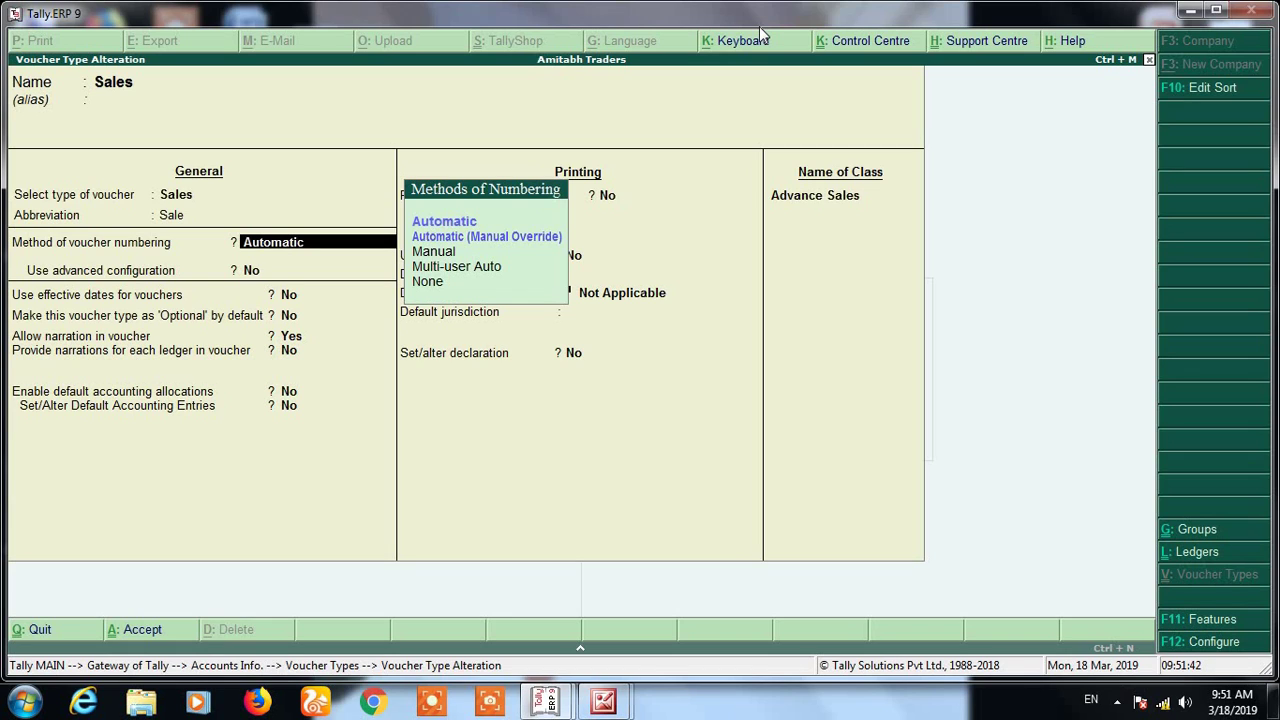
key("Down")
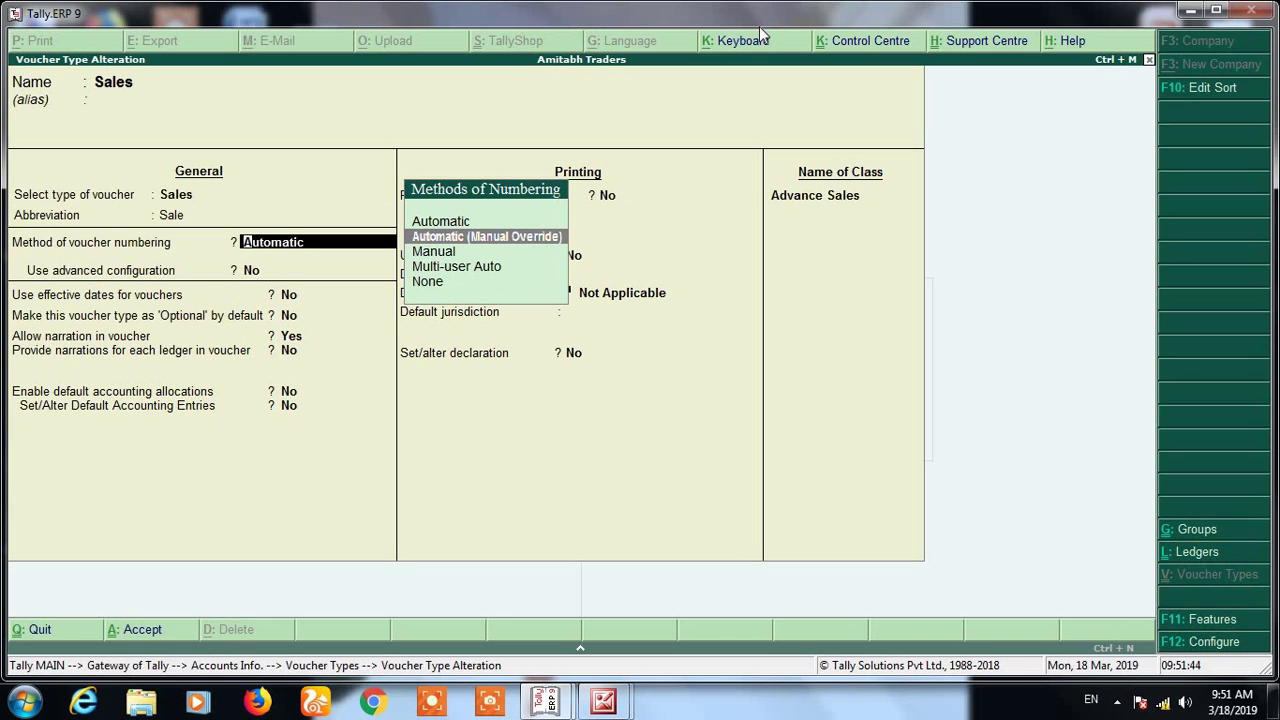
key("Return")
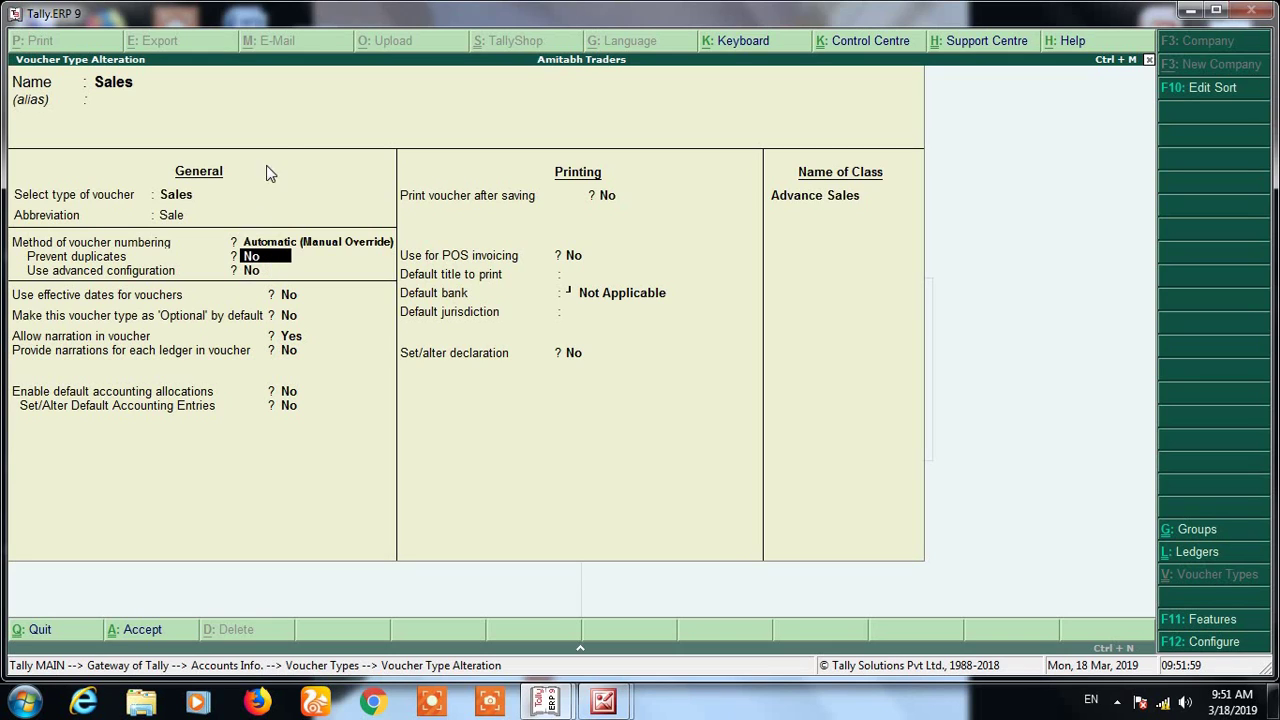
type("y")
key("Return")
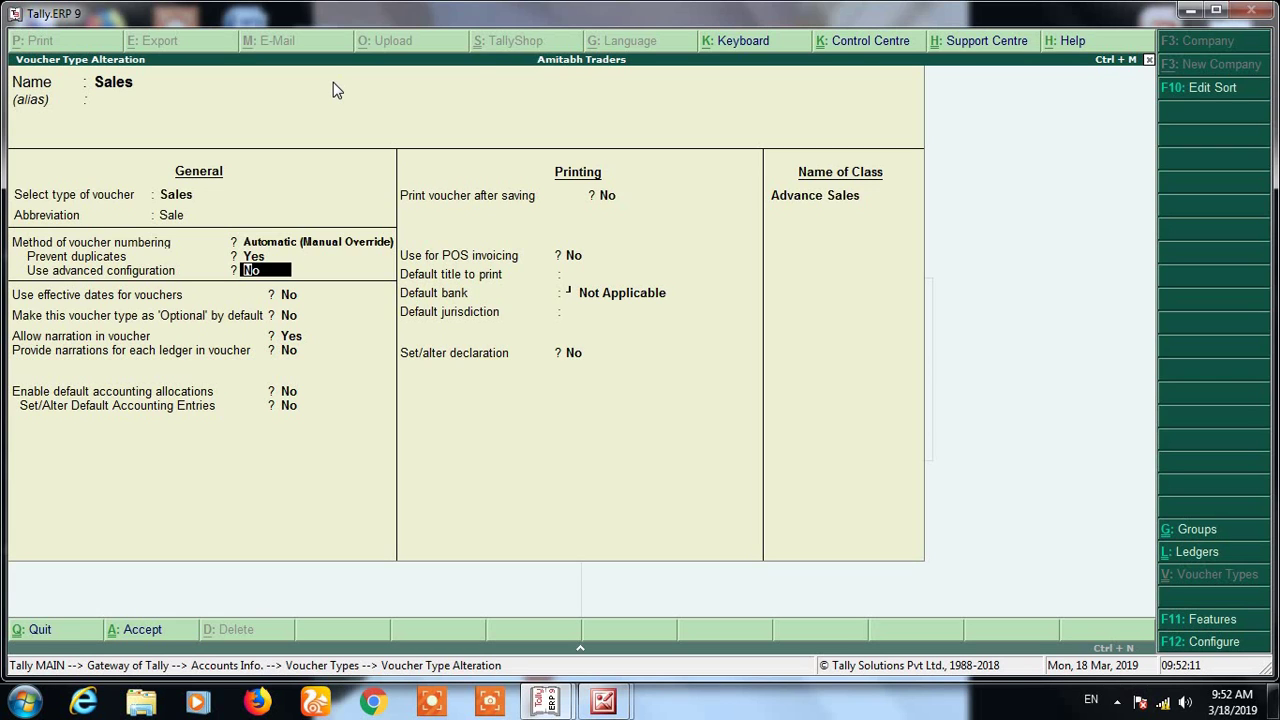
- Save the altered Sales voucher type, leave the masters, and start a new sales voucher
key("ctrl+a")
key("Escape")
key("Escape")
key("Escape")
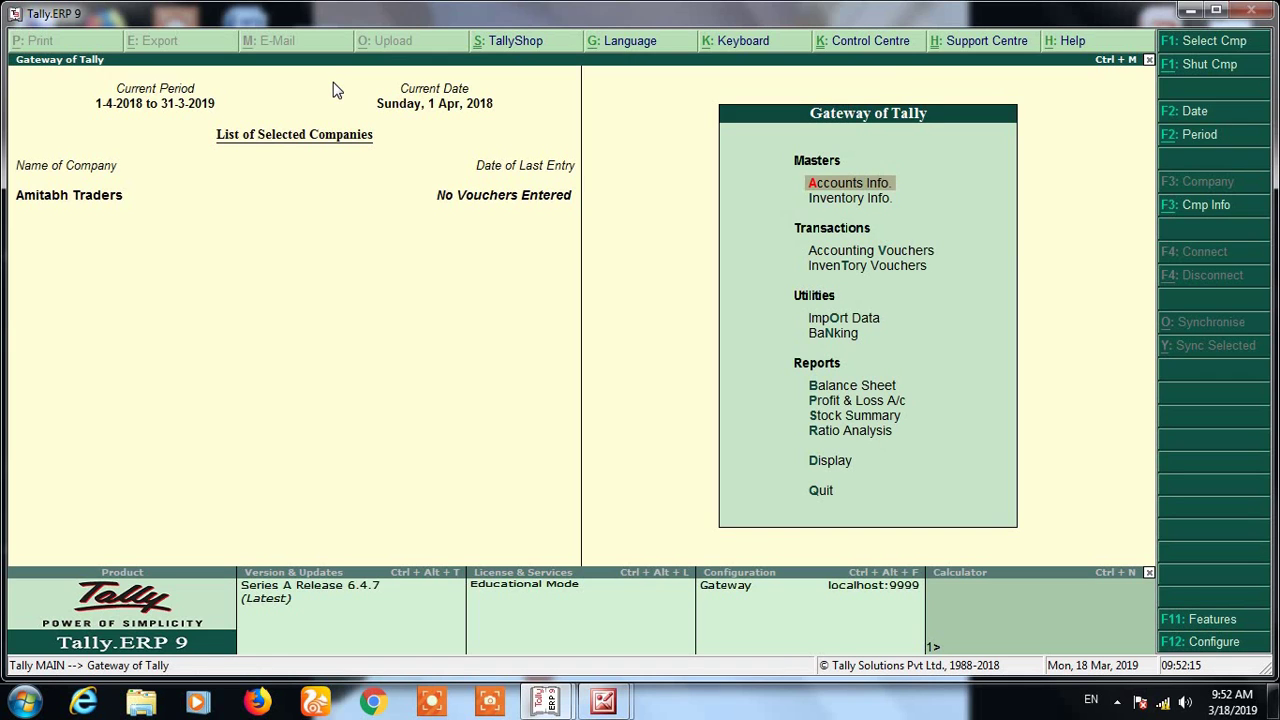
key("Down")
key("Down")
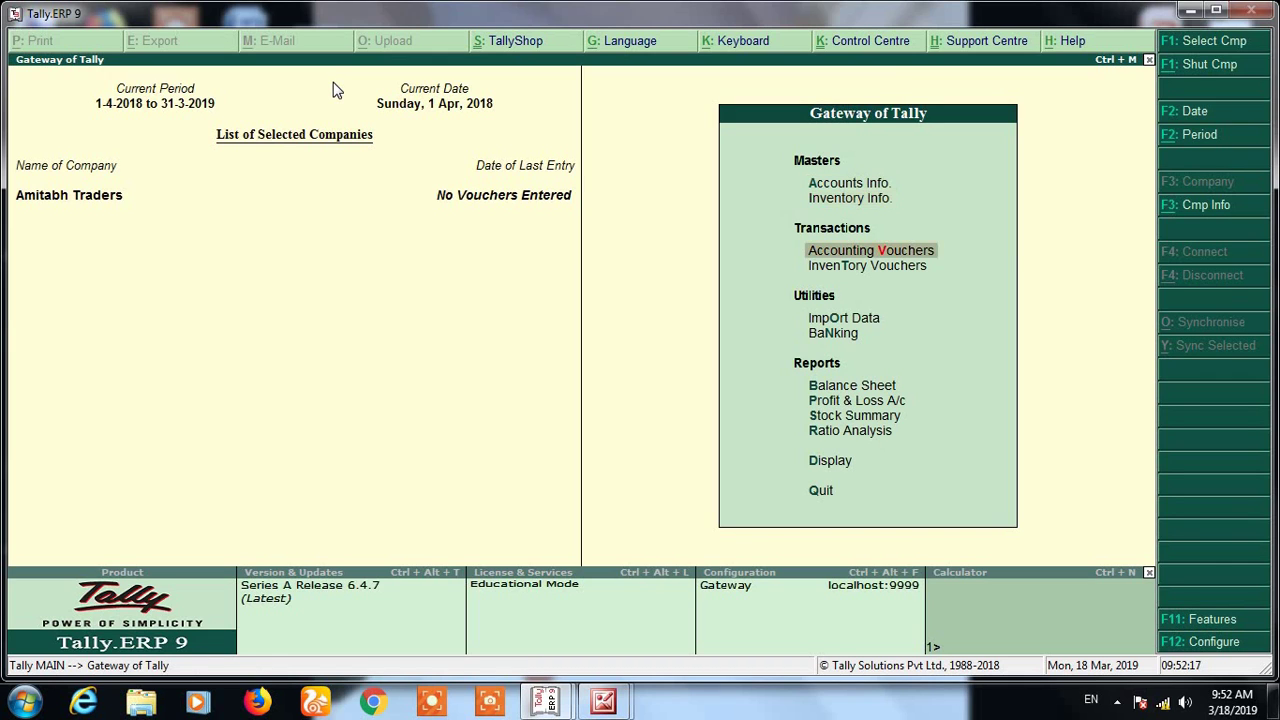
key("Return")
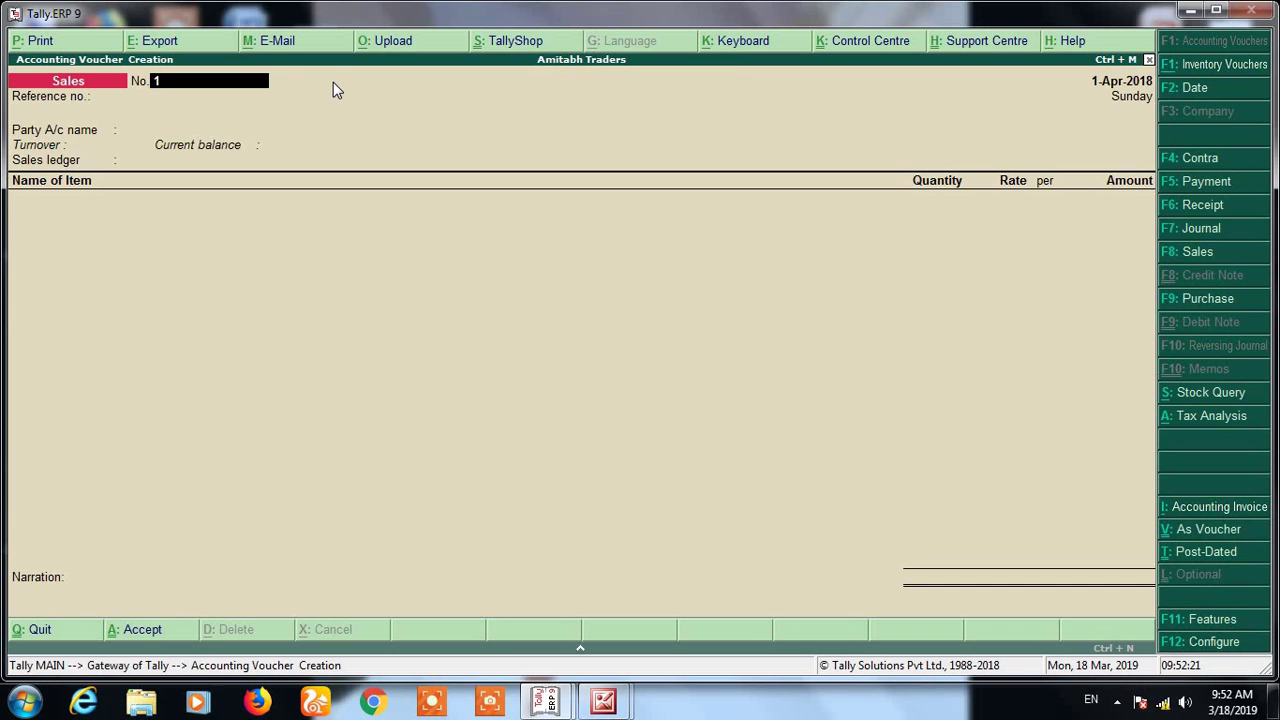
- Keep the default voucher number 1 and date, with Cash as the party and Sales as the sales ledger
key("Return")
key("BackSpace")
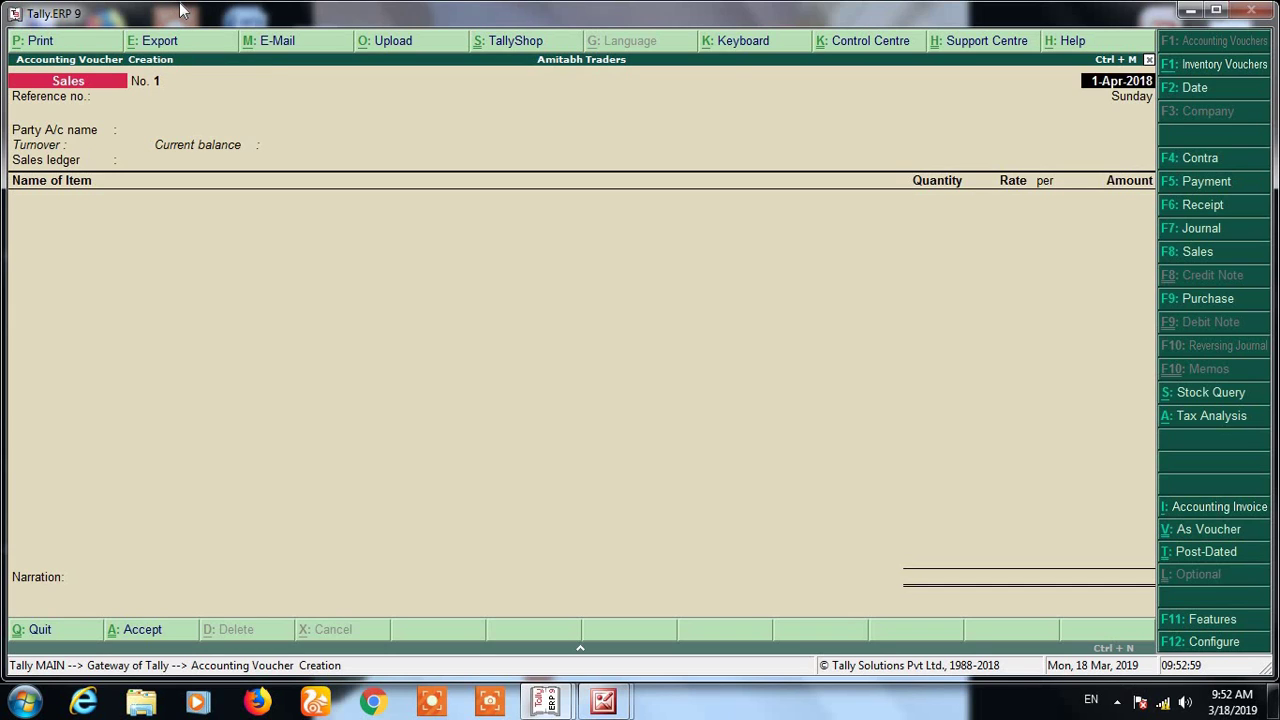
key("Return")
key("Return")
type("C")
key("Return")
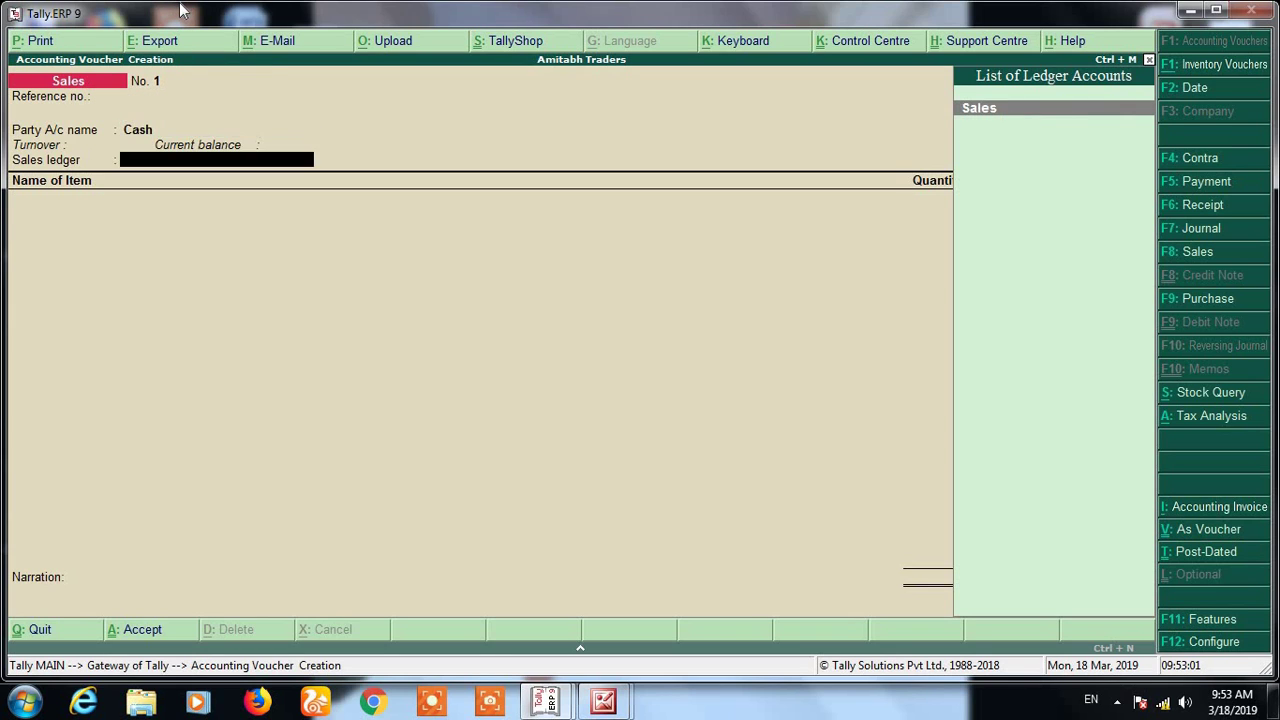
key("Return")
- Add 10 kgs of A Stock Item at the default rate to sales voucher 1
type("A")
key("Return")
type("1")
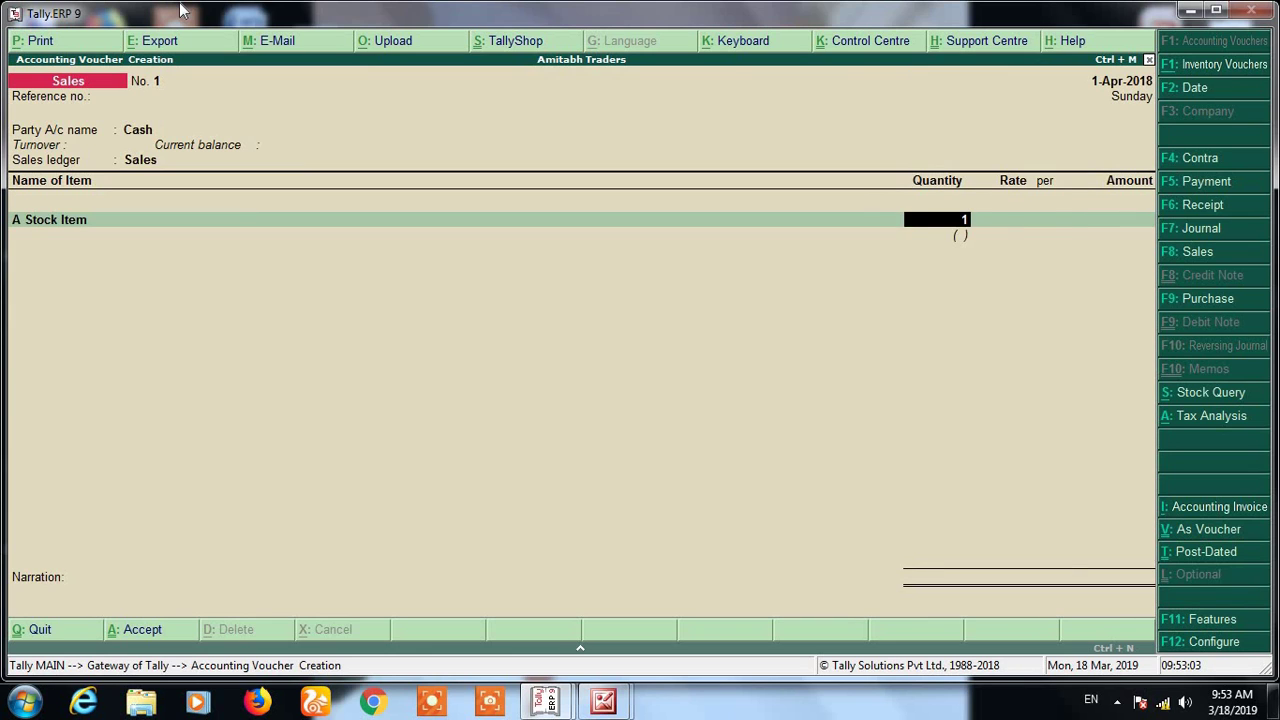
type("0")
key("Return")
key("Return")
key("Return")
key("Return")
- Add the Cgst and Sgst ledgers to sales voucher 1 and save it without narration
type("C")
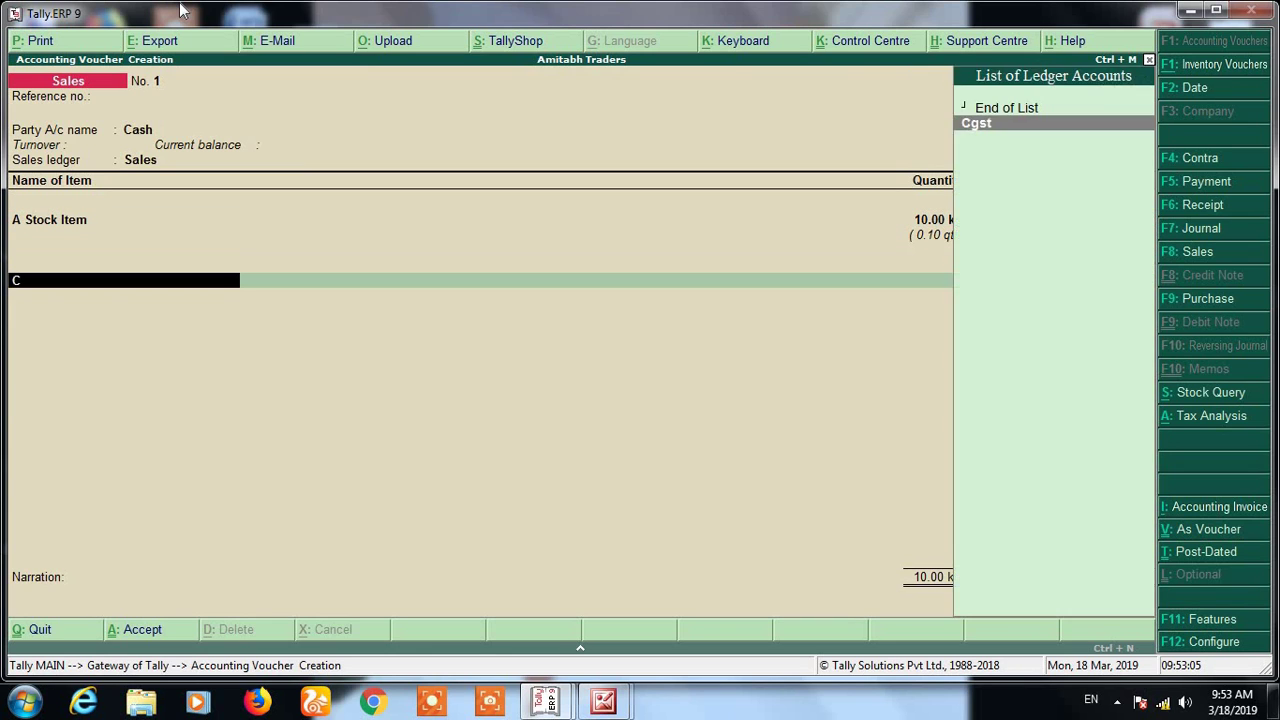
key("Return")
key("Return")
type("Sg")
key("Return")
key("Return")
key("Return")
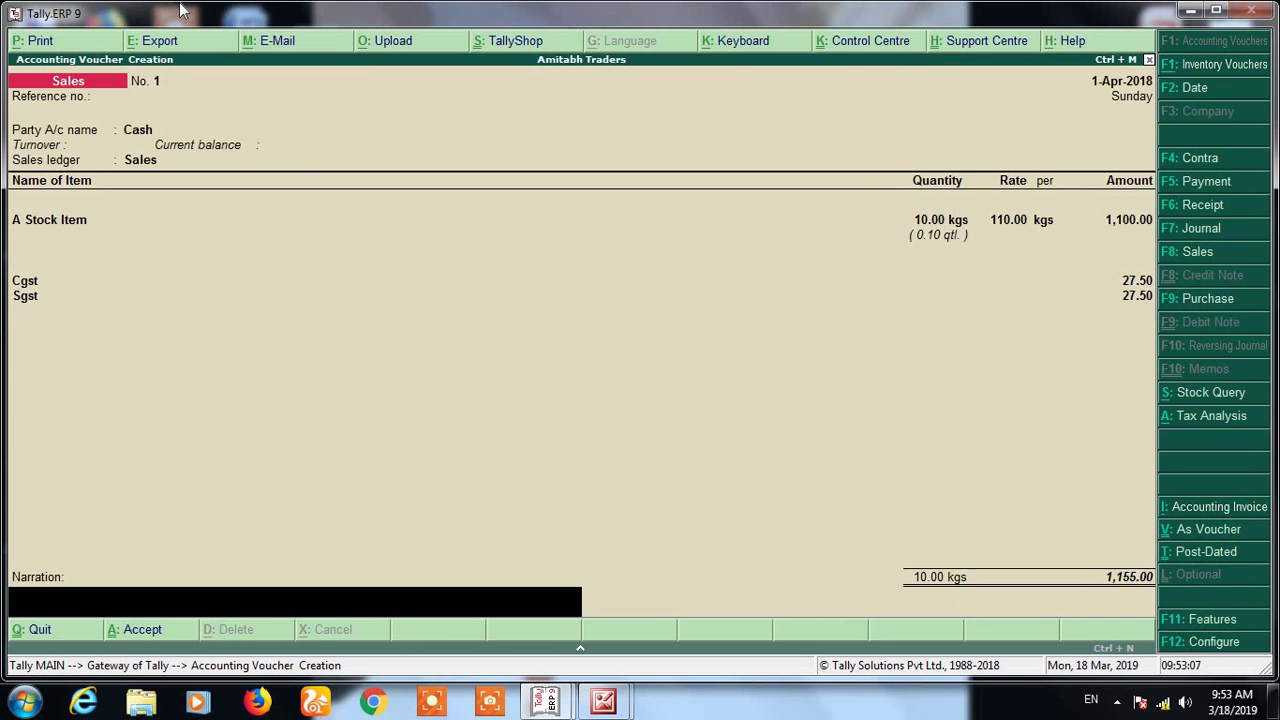
key("Return")
key("Return")
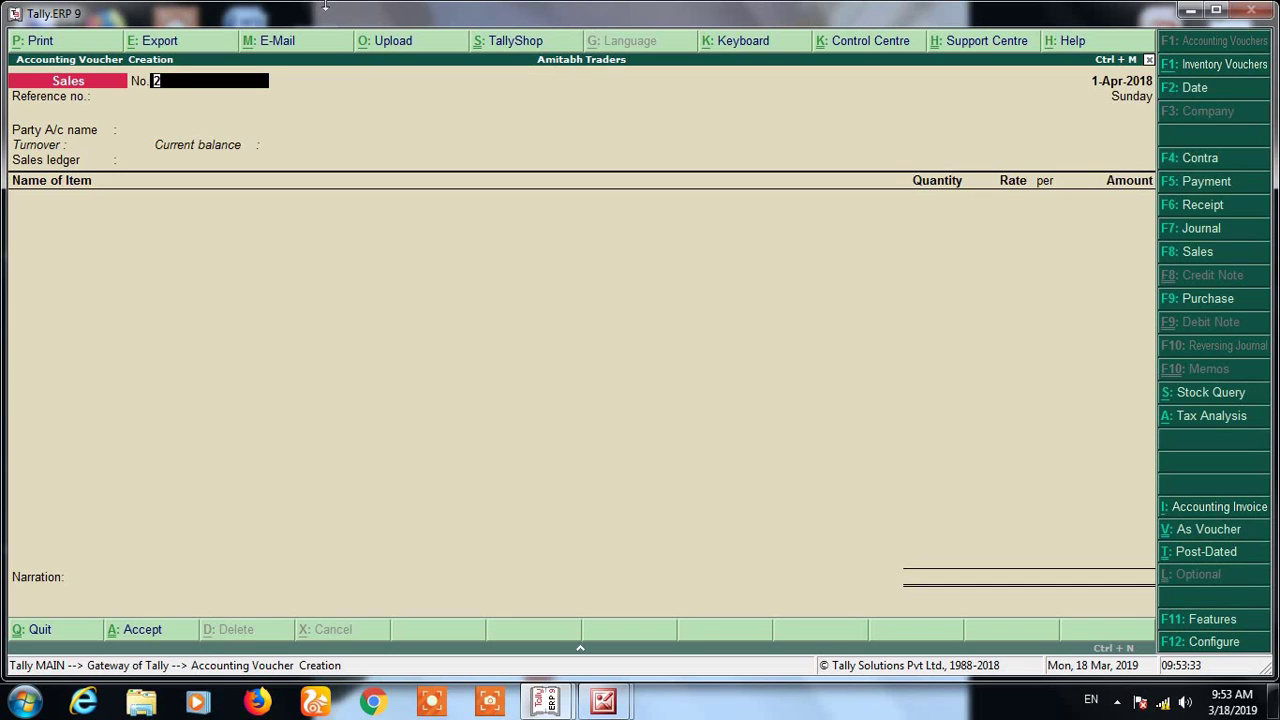
- Number the new sales voucher S/01, with Cash as the party and Sales as the sales ledger
type("S/01")
key("Return")
key("Return")
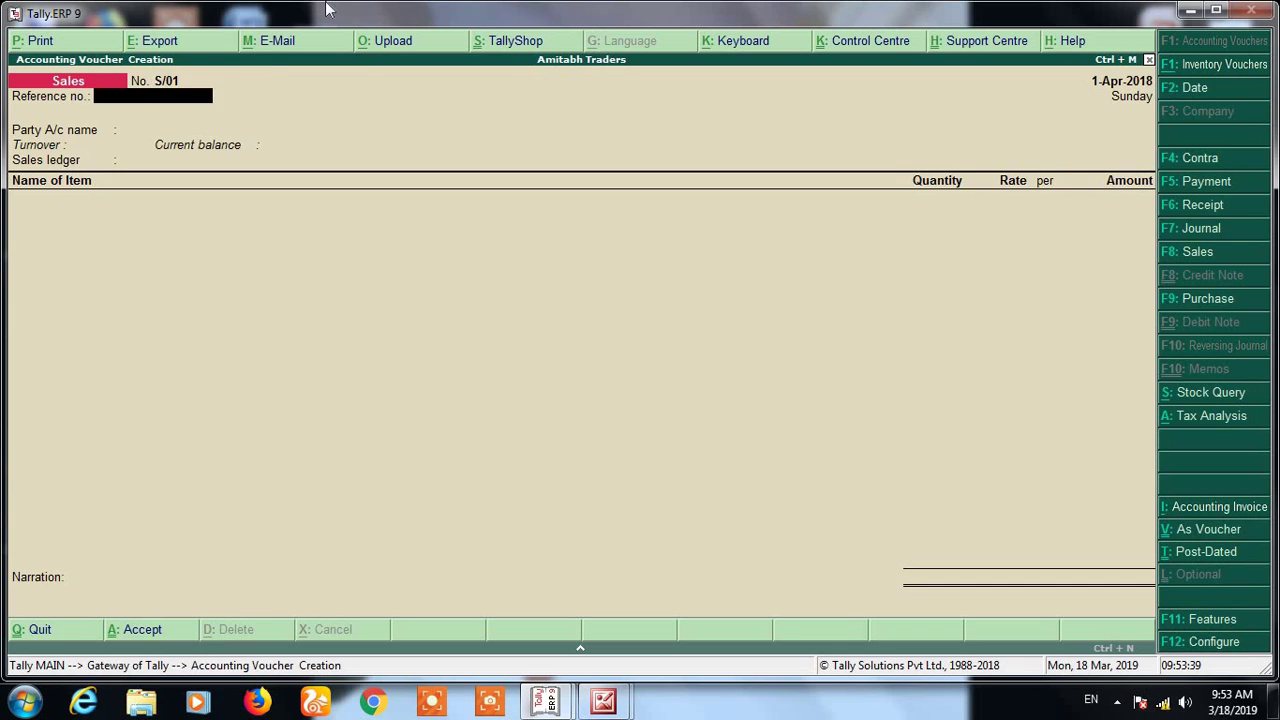
type("Ca")
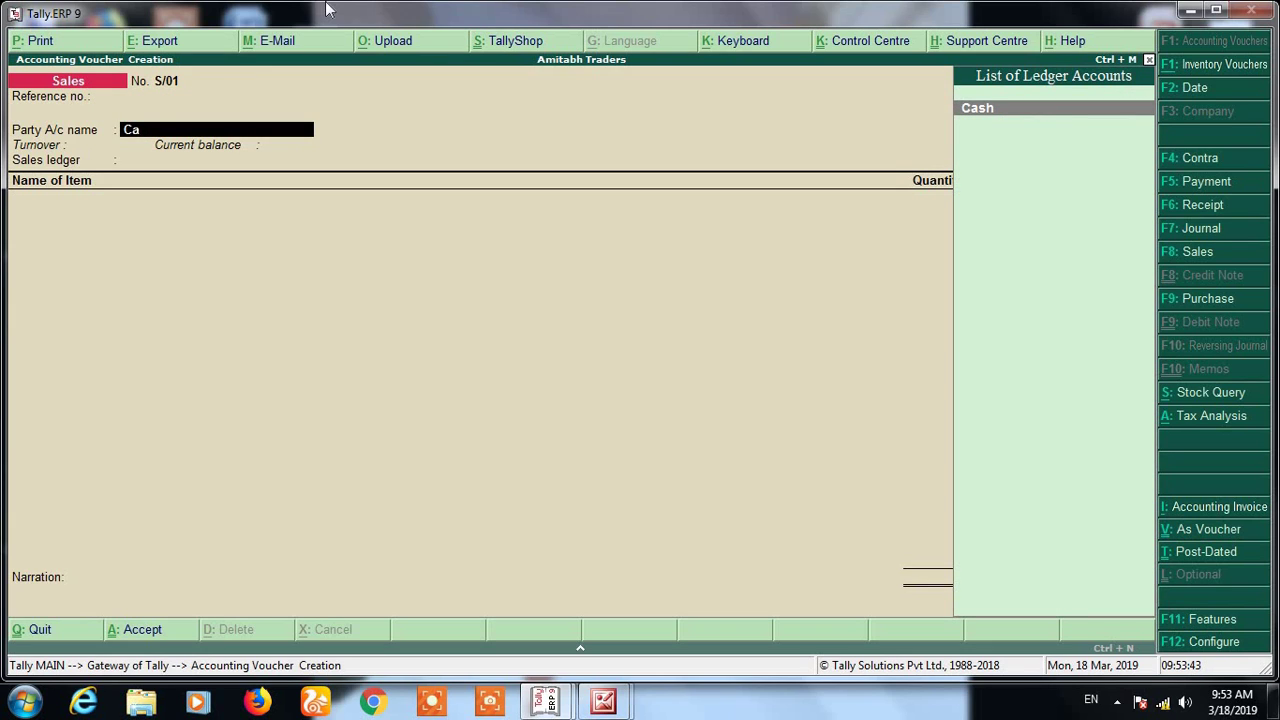
key("Return")
key("Return")
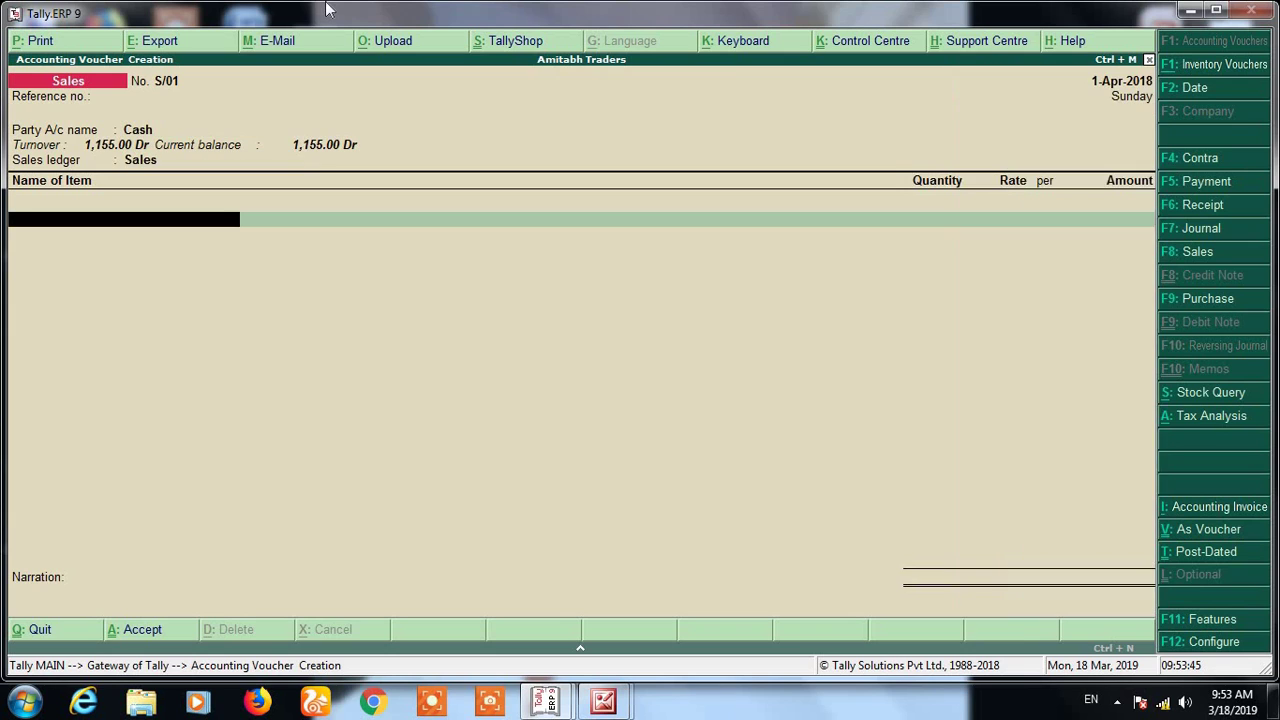
- Add 10 kgs of A Stock Item at the default rate to sales voucher S/01
type("11")
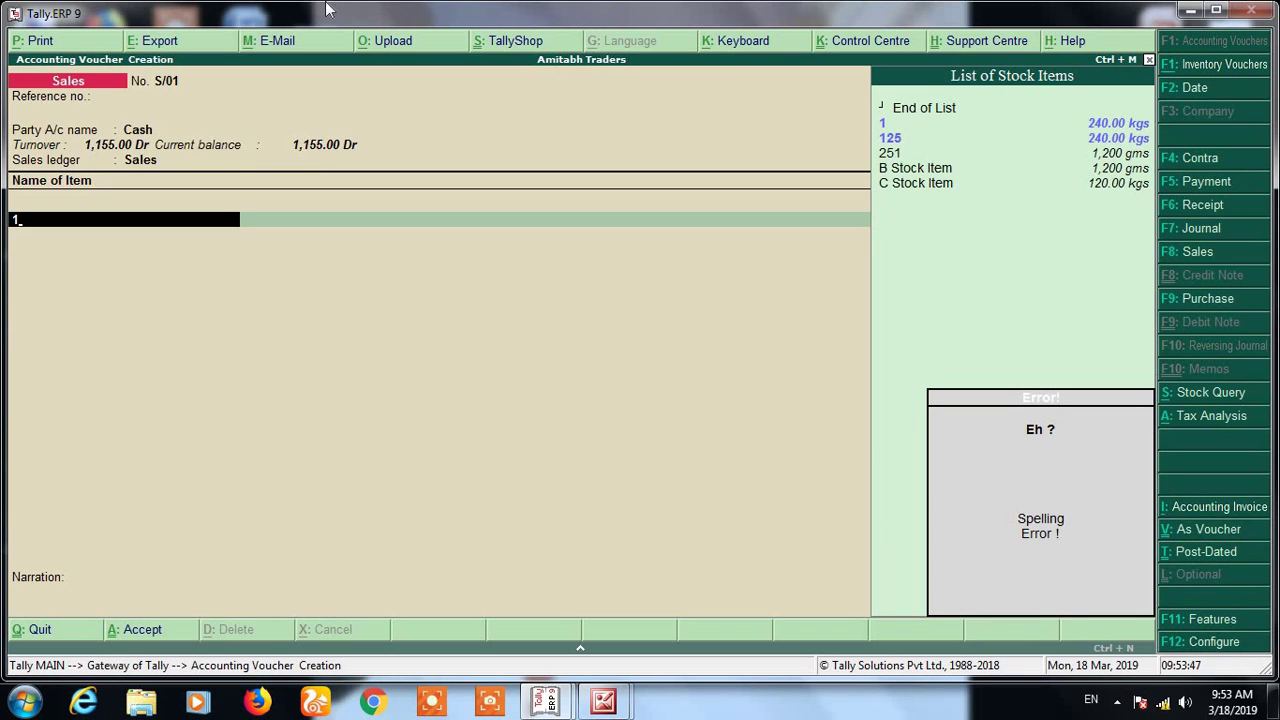
key("Return")
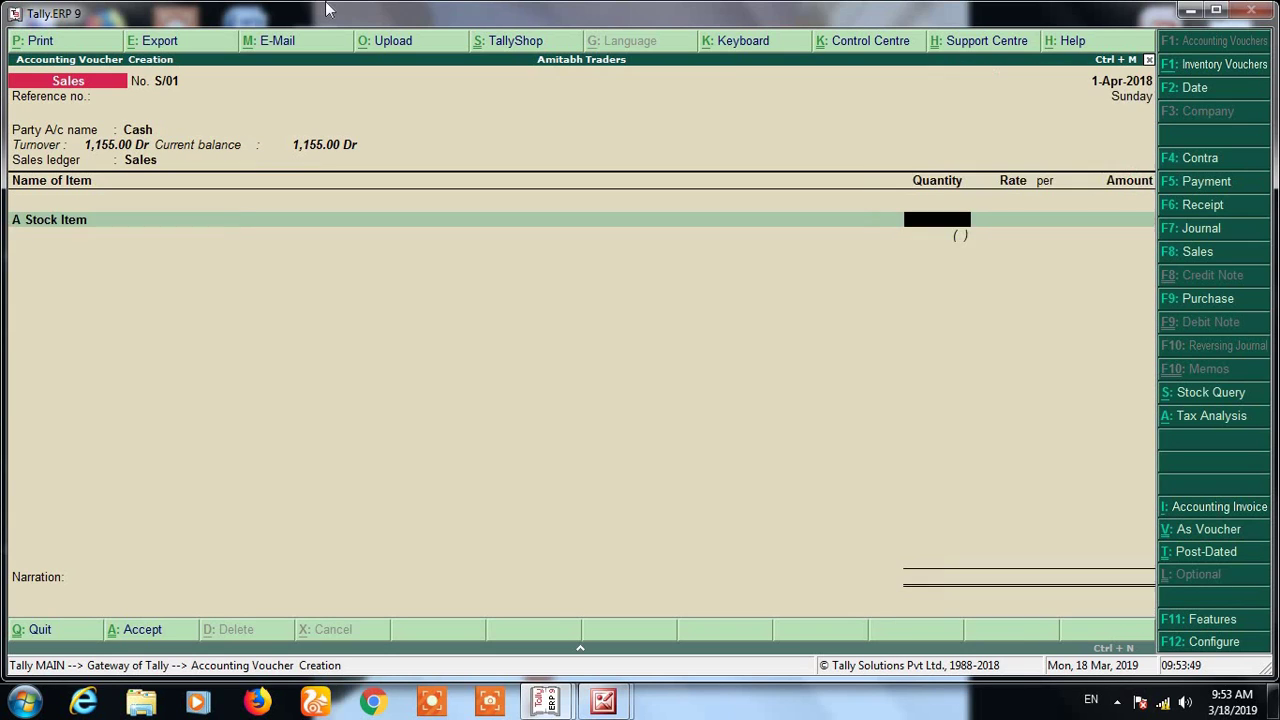
type("10")
key("Return")
key("Return")
key("Return")
key("Return")
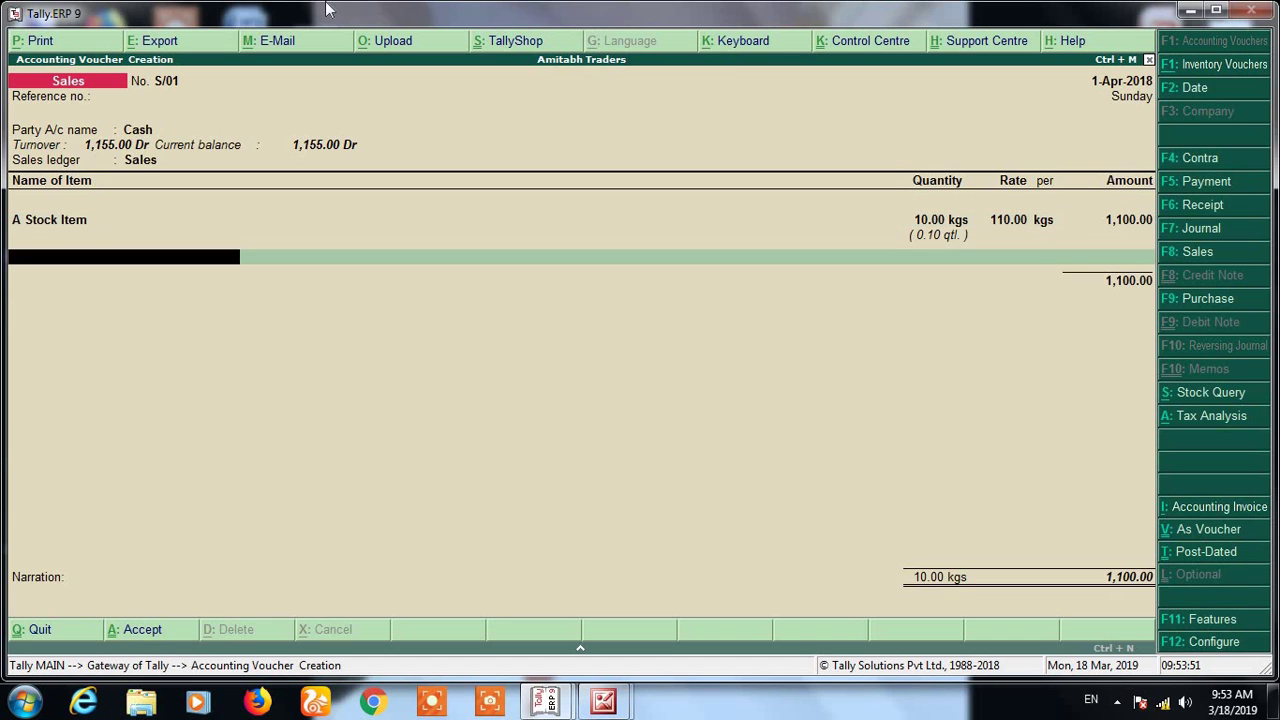
- Add the Cgst and Sgst ledgers to sales voucher S/01 and save it without narration
type("Cgst")
key("Return")
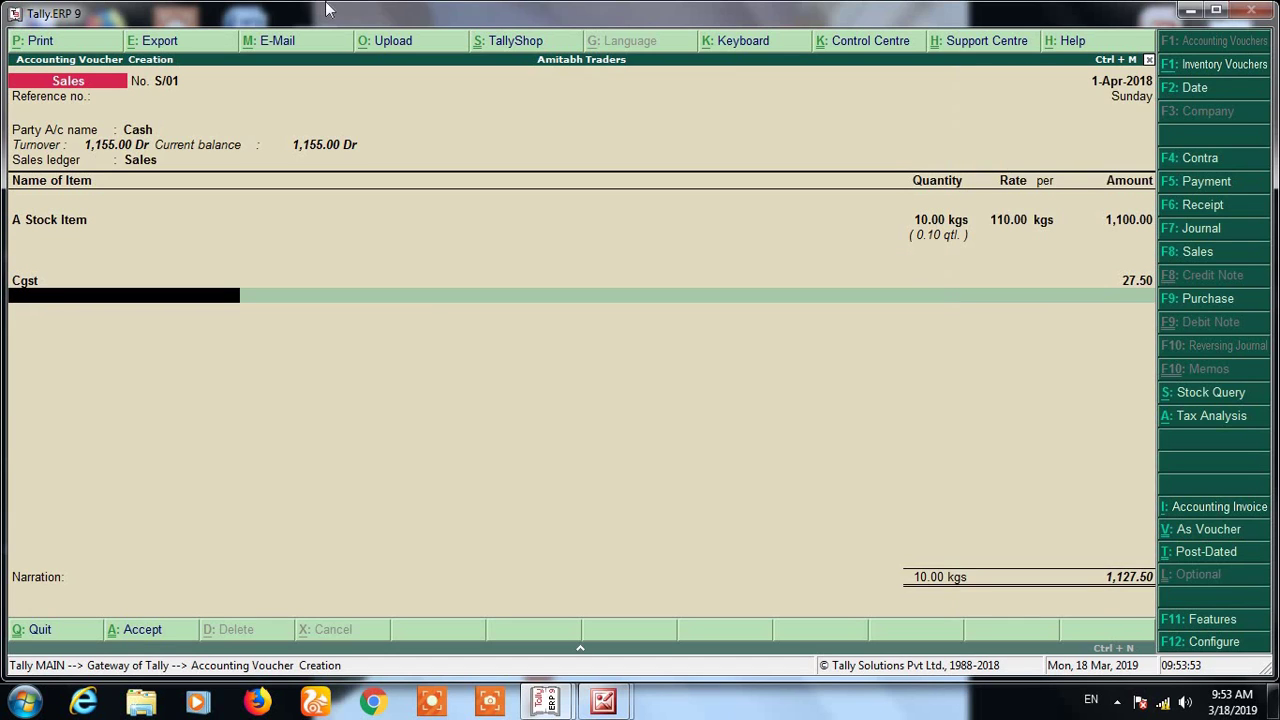
type("sg")
key("Return")
key("Return")
key("Return")
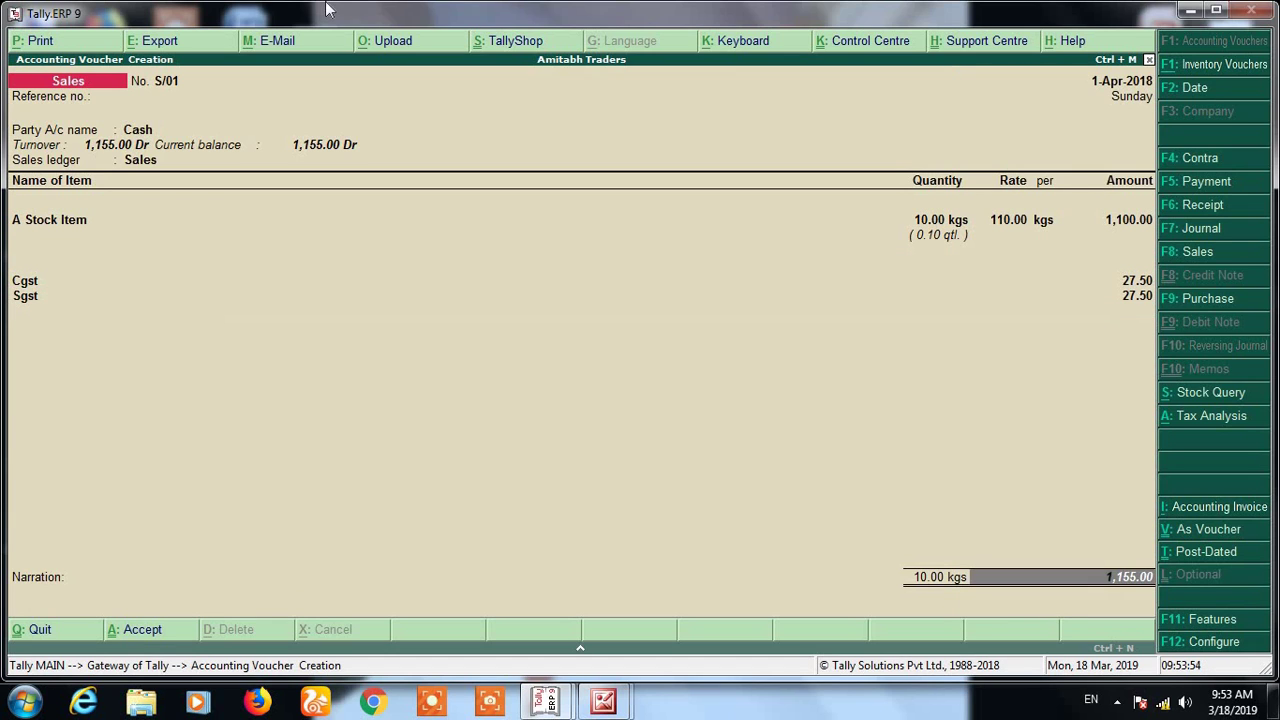
key("Return")
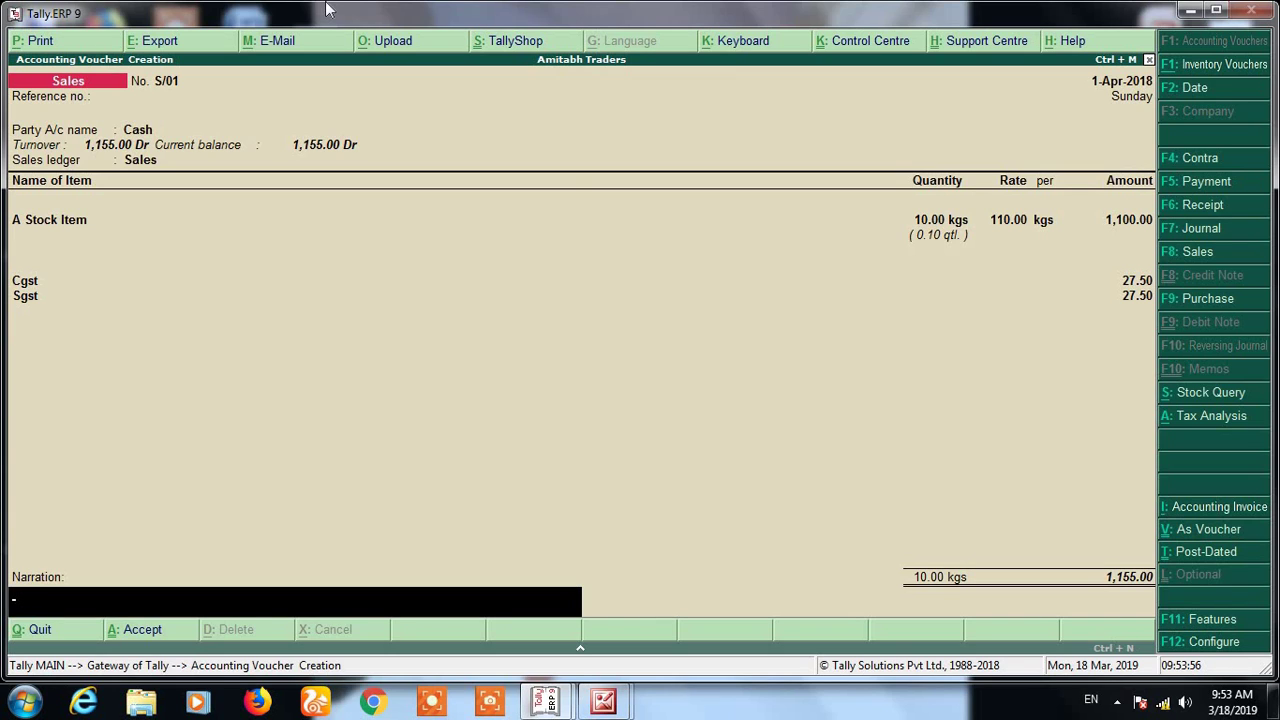
key("Return")
key("Return")
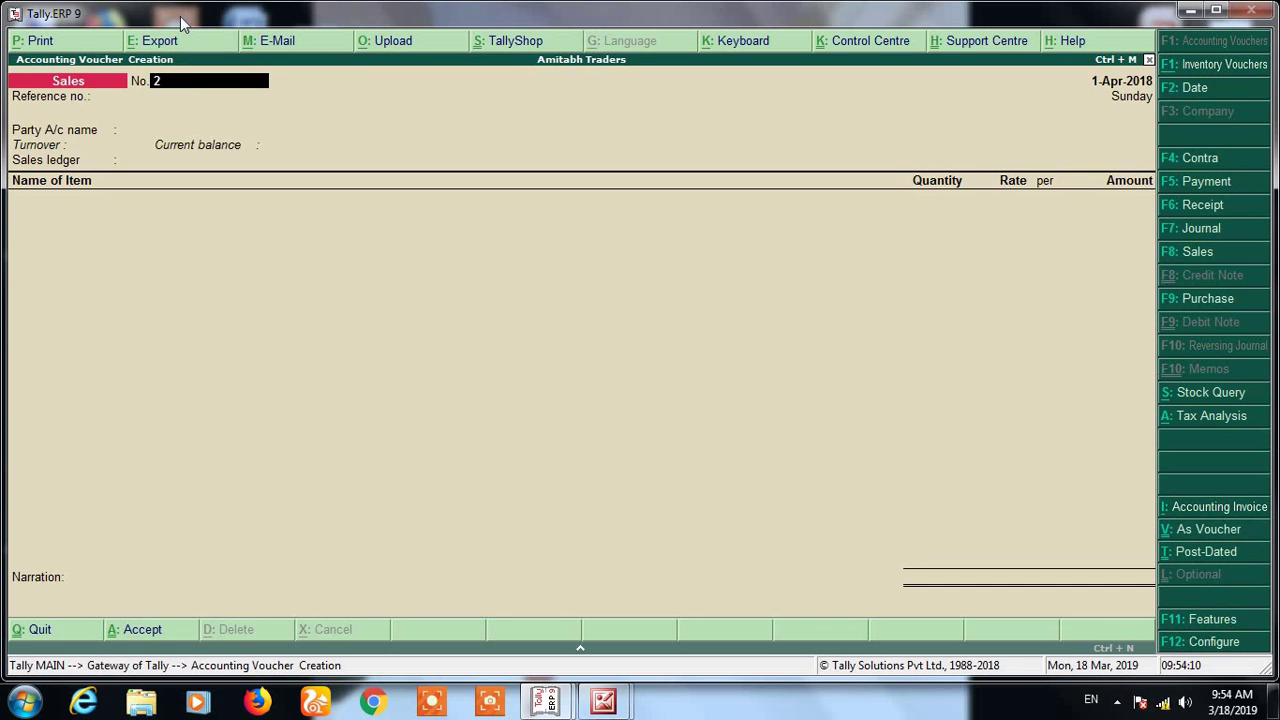
- Keep the default number 2 on the new sales voucher, with Cash as the party and Sales as the sales ledger
key("Return")
key("Return")
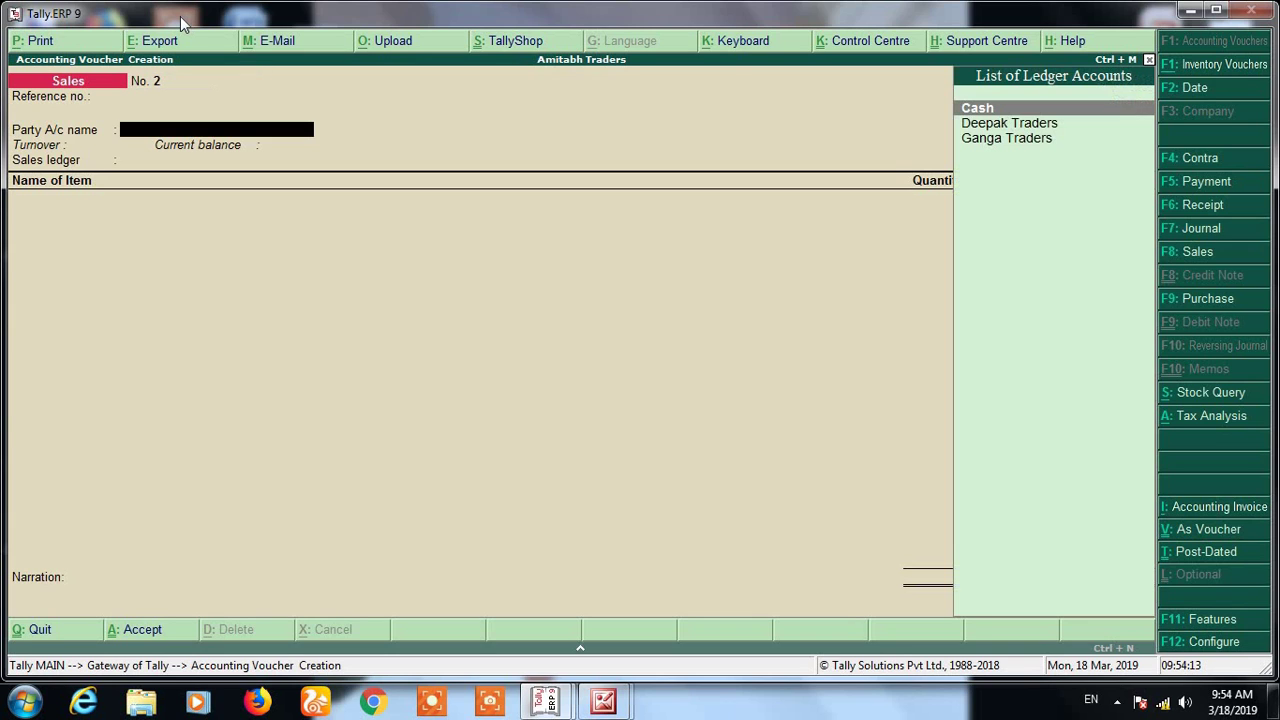
type("Ca")
key("Return")
key("Return")
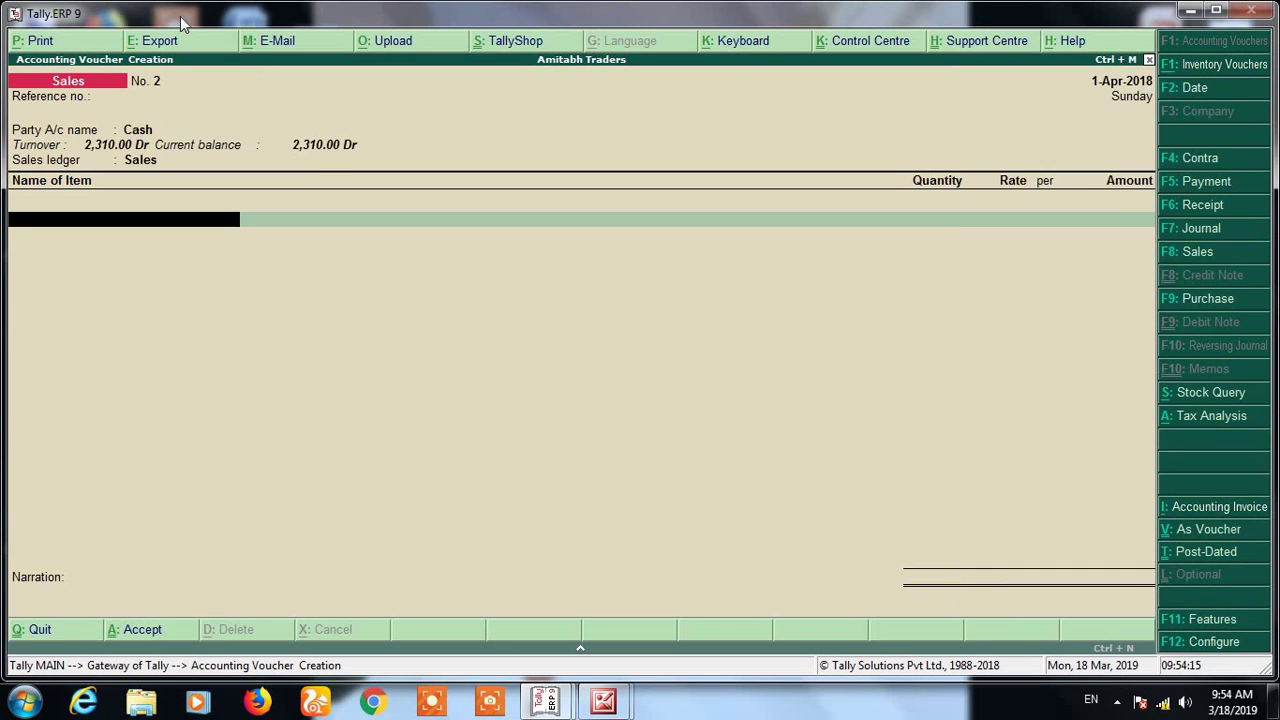
- Add 10 kgs of A Stock Item at the default rate to sales voucher 2
type("a")
key("Return")
type("10")
key("Return")
key("Return")
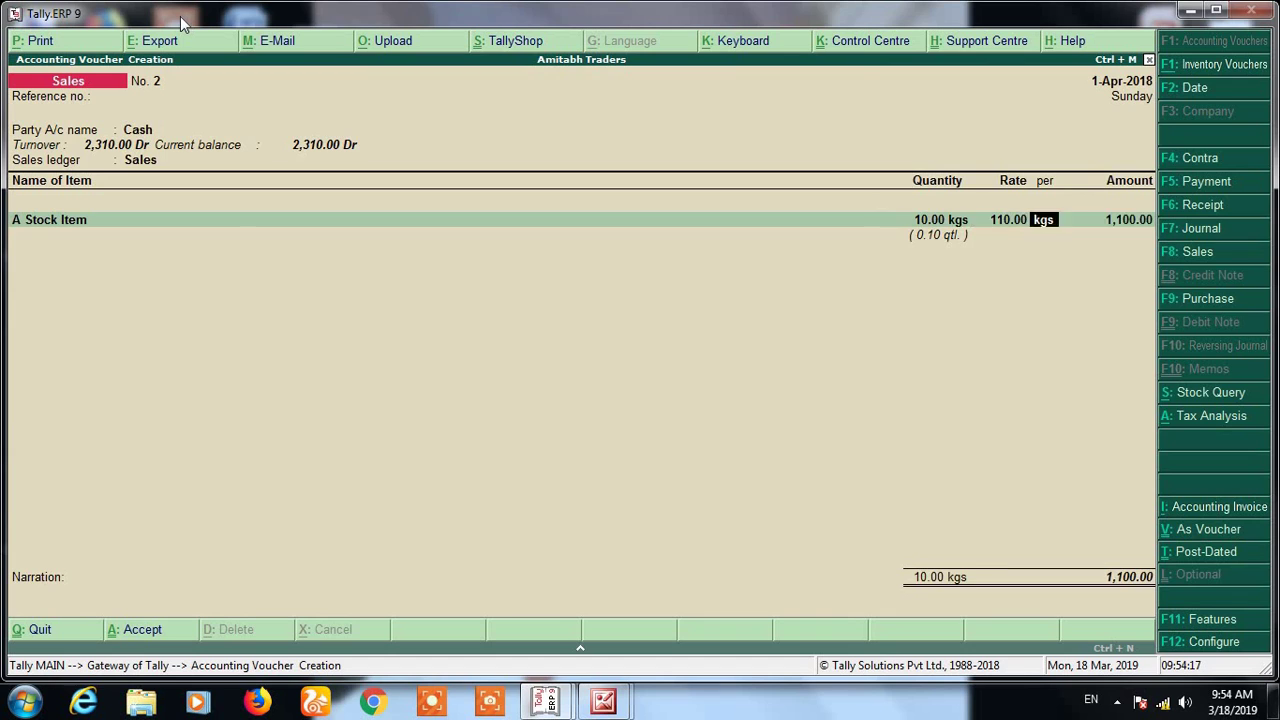
key("Return")
key("Return")
key("Return")
- Add the Cgst and Sgst ledgers to sales voucher 2 and save it without narration
type("cg")
key("Return")
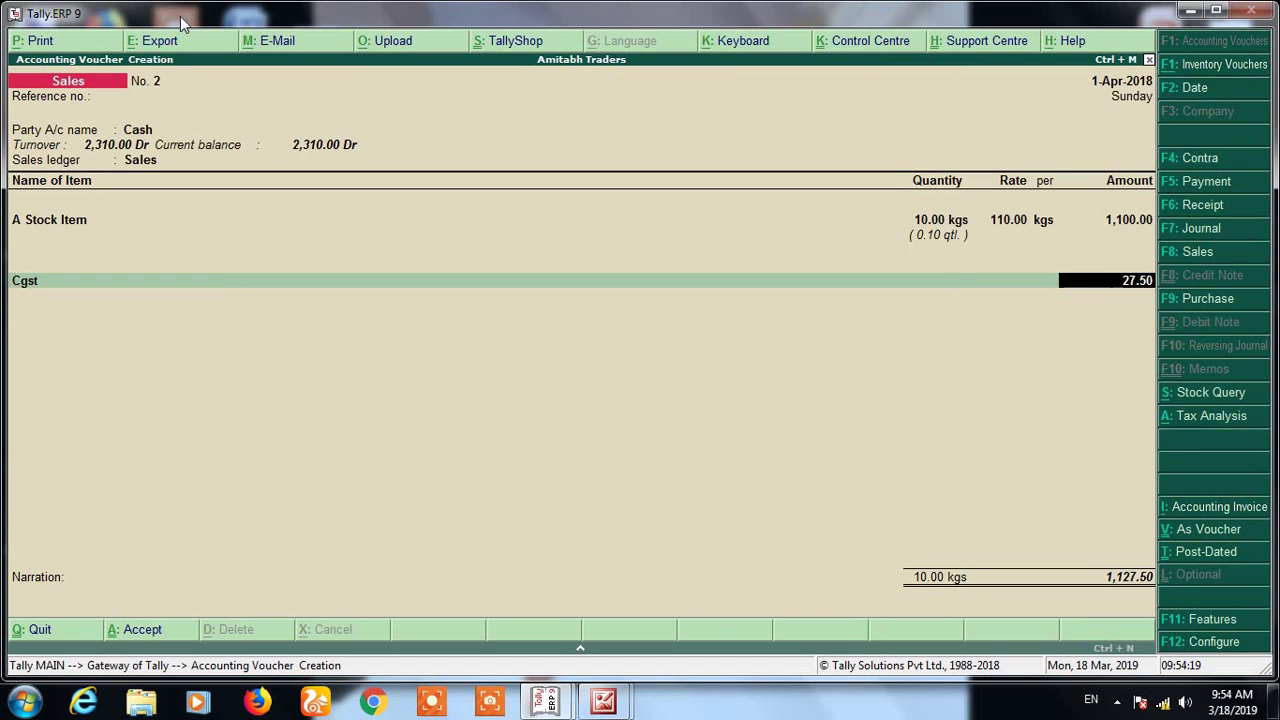
key("Return")
type("s")
key("Return")
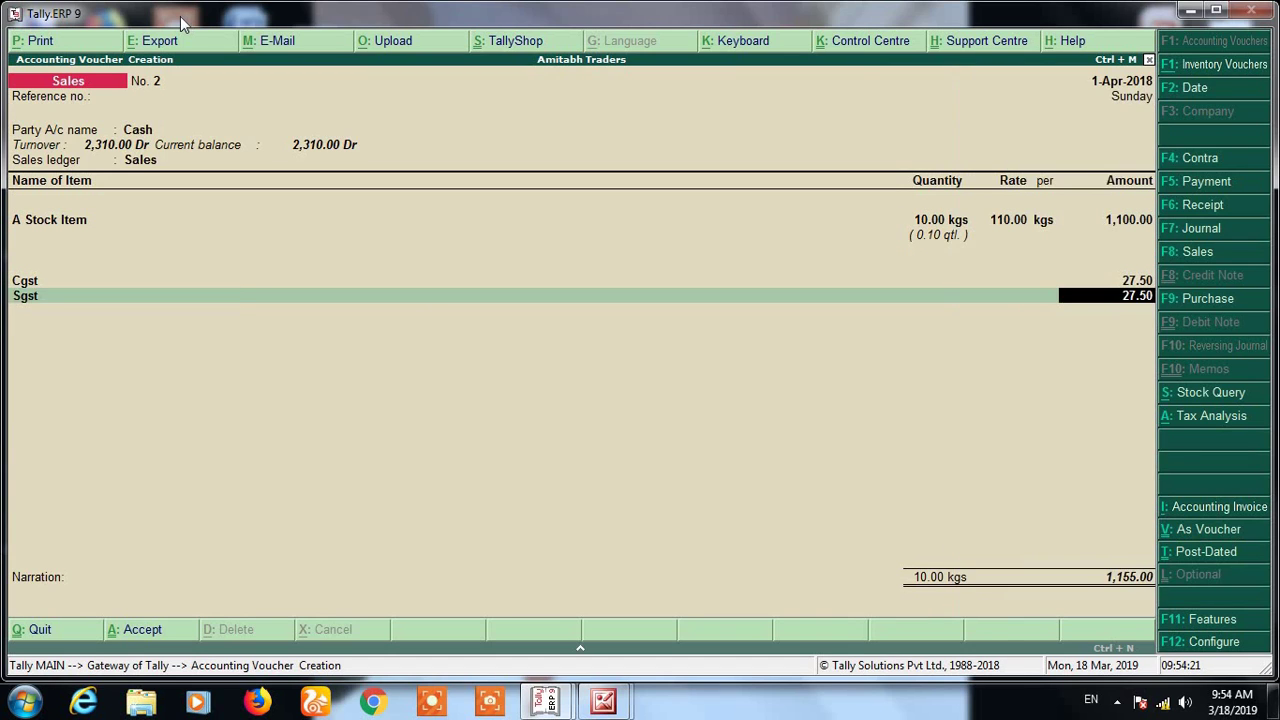
key("Return")
key("Return")
key("Return")
key("Return")
key("Return")
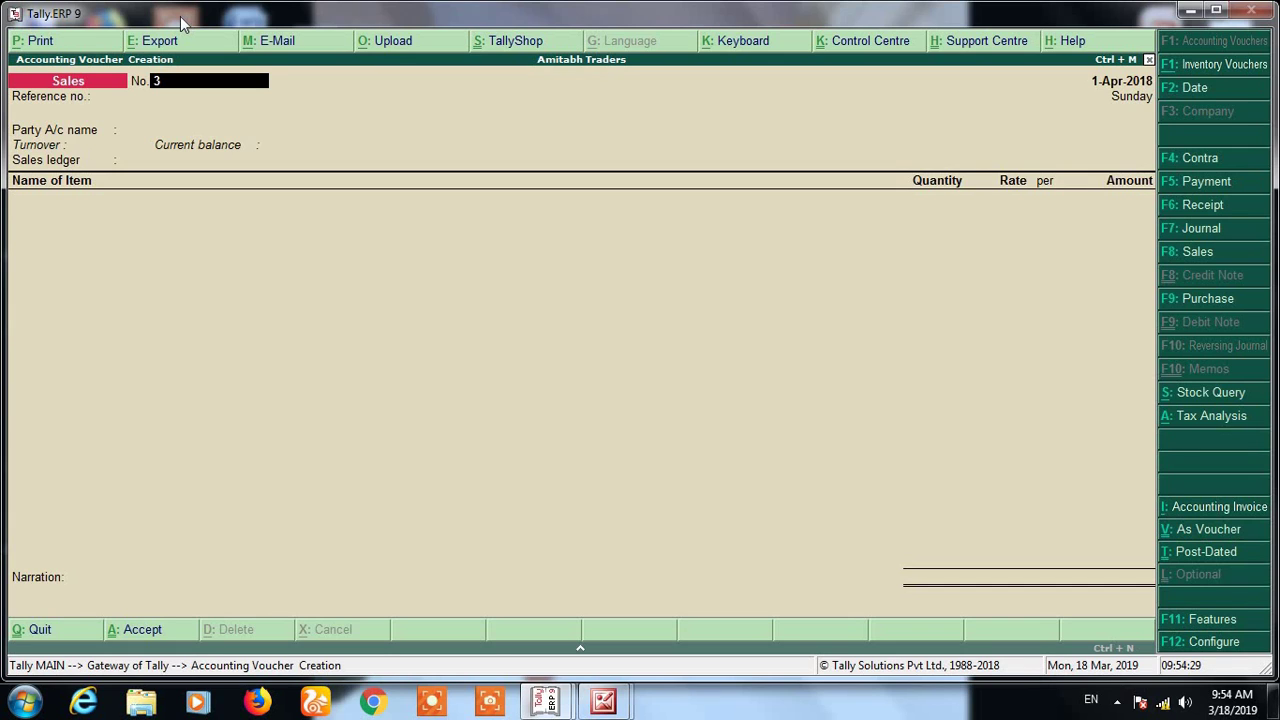
- Number the new sales voucher V/01, with Cash as the party and Sales as the sales ledger
type("V/01")
key("Return")
key("Return")
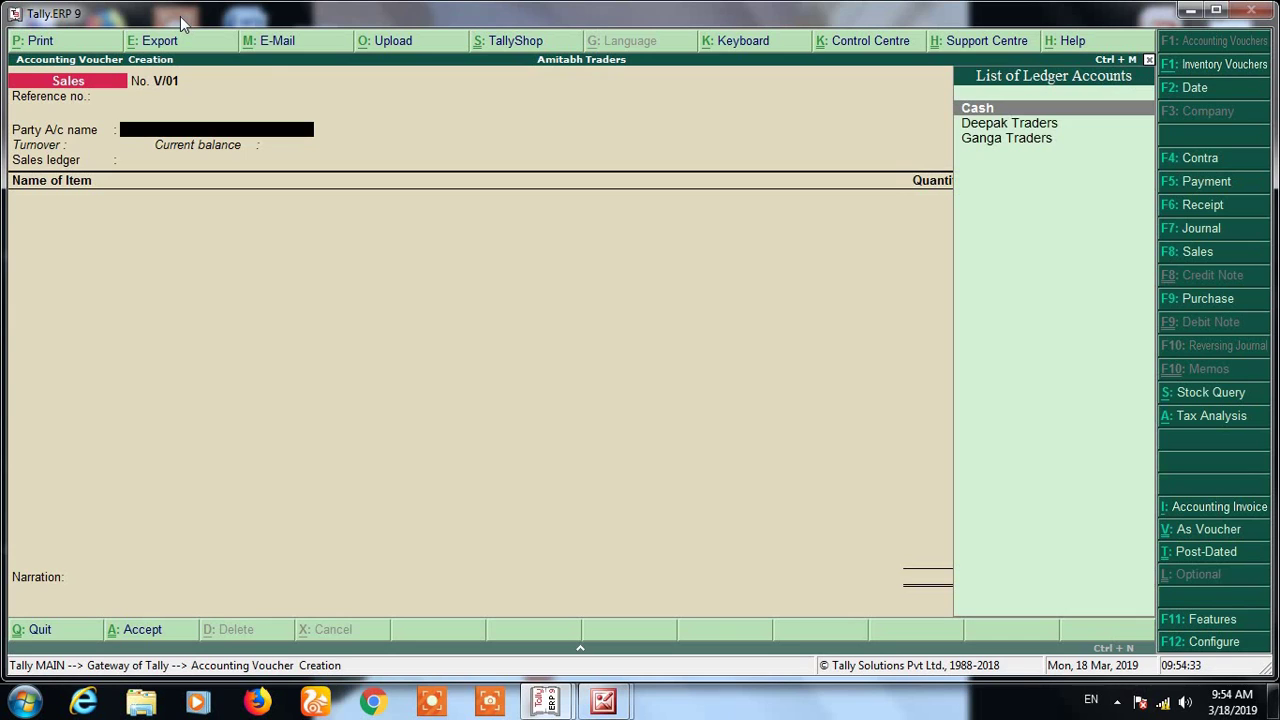
type("Ca")
key("Return")
key("Return")
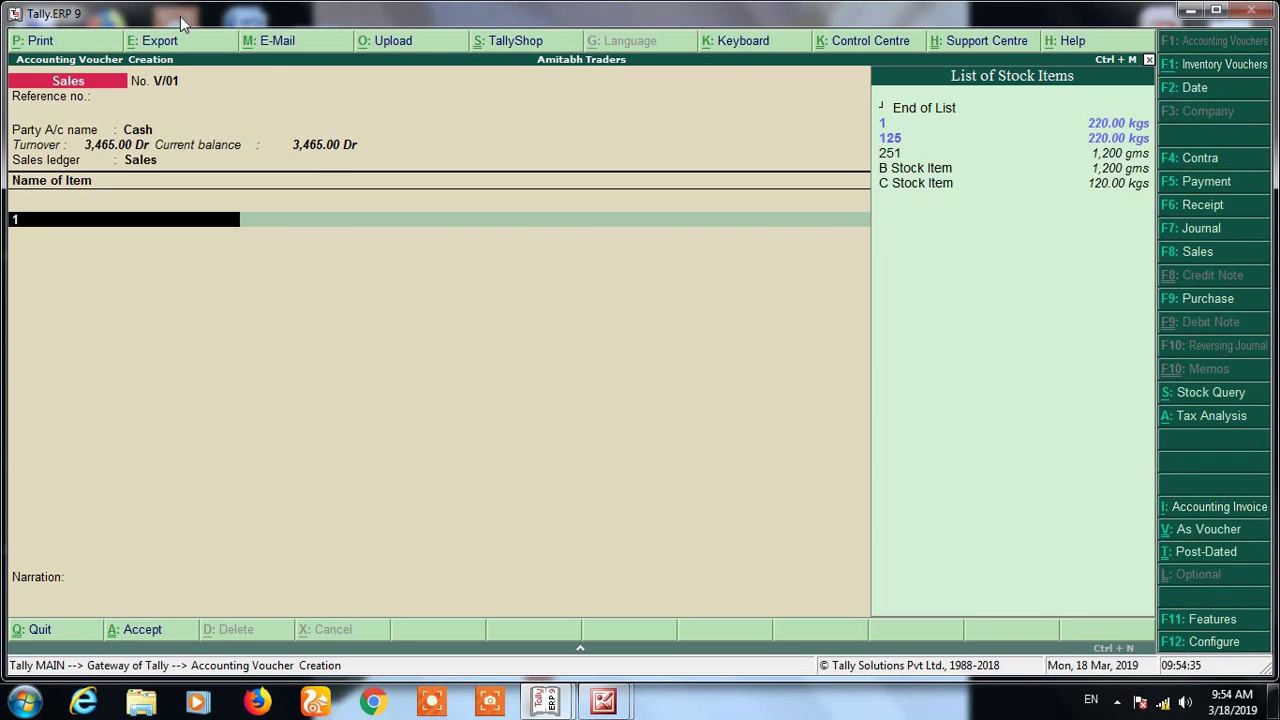
- Add 10 kgs of A Stock Item at the default rate to sales voucher V/01
type("A")
key("Return")
type("10")
key("Return")
key("Return")
key("Return")
key("Return")
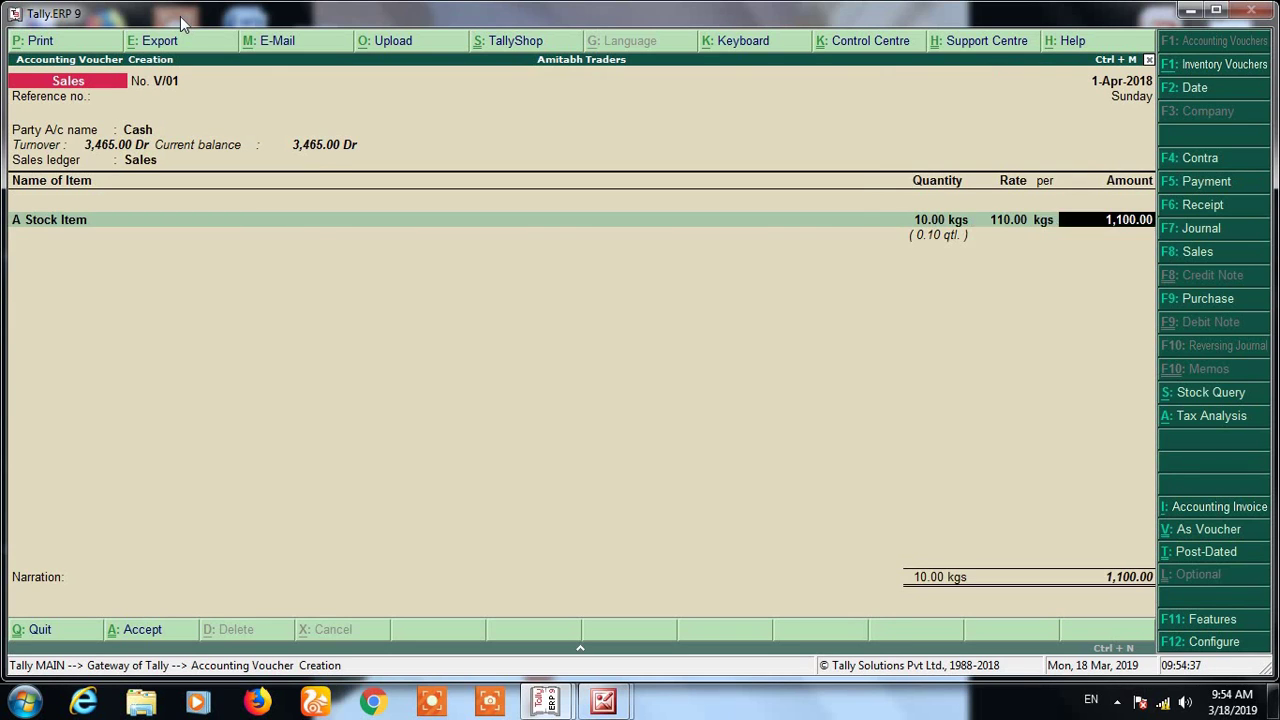
- Add the Cgst and Sgst ledgers to sales voucher V/01 and save it without narration
type("Cg")
key("Return")
key("Return")
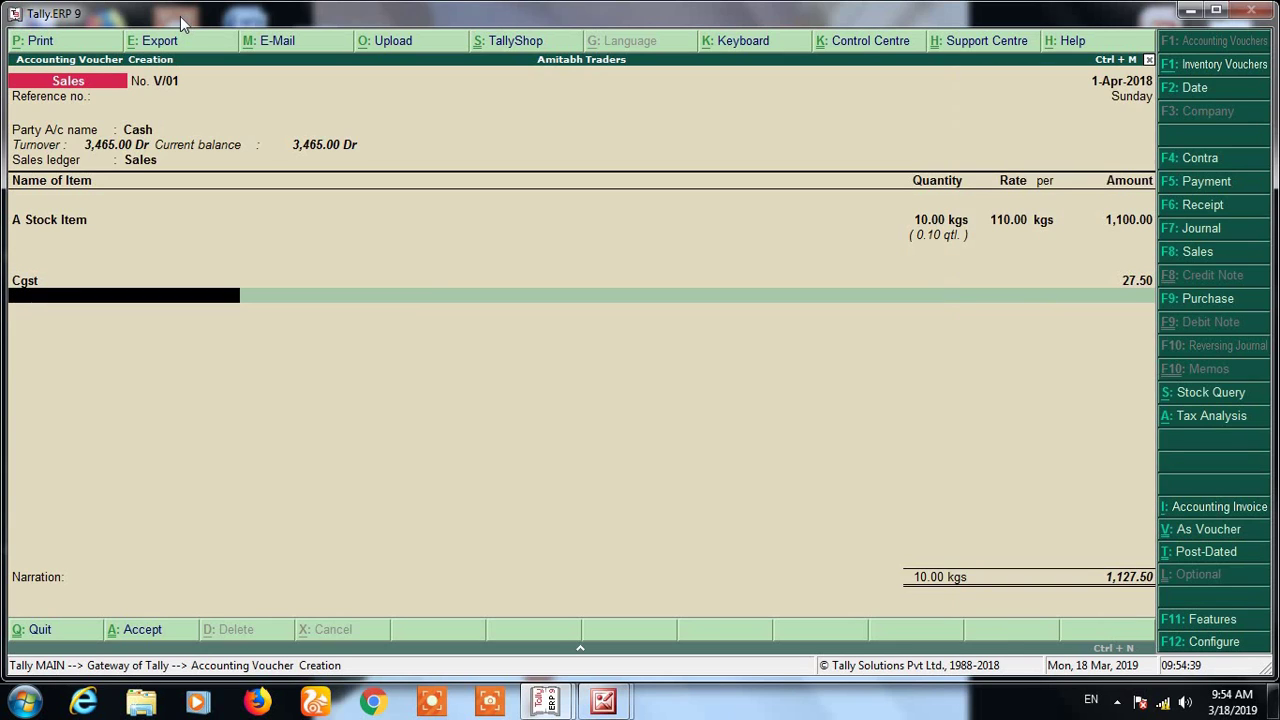
type("Sg")
key("Return")
key("Return")
key("Return")
key("Return")
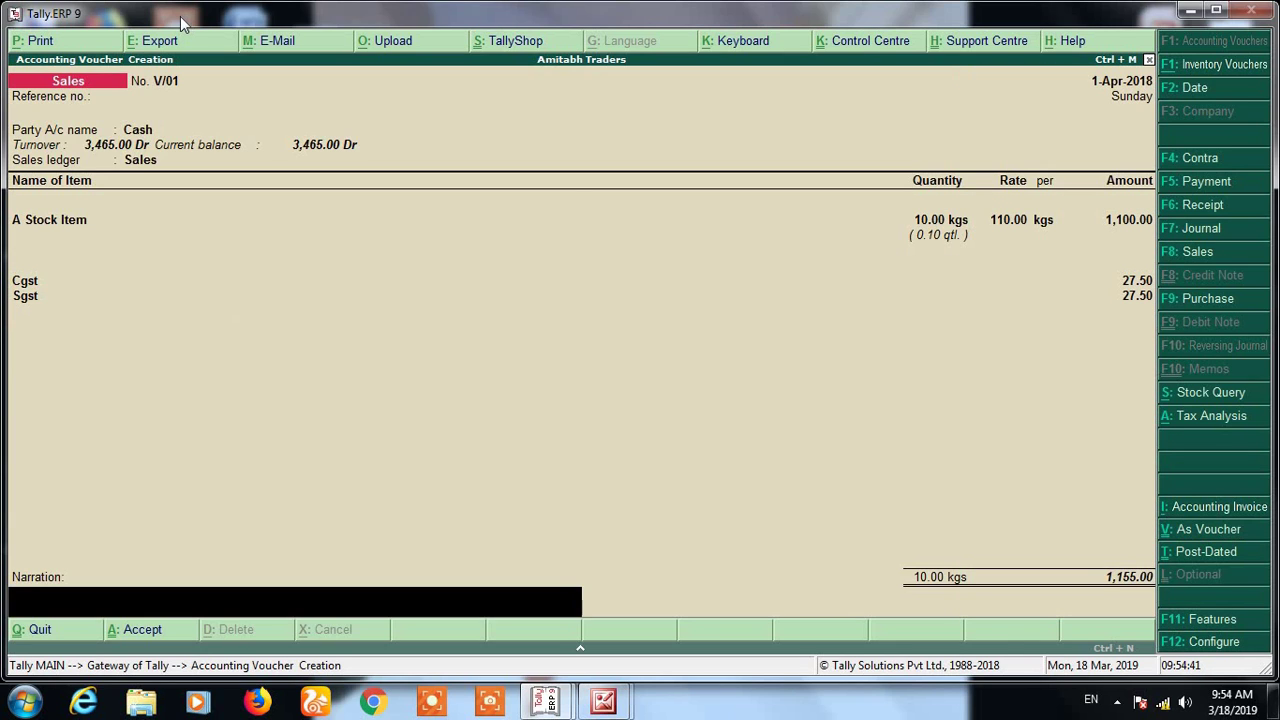
key("Return")
key("Return")
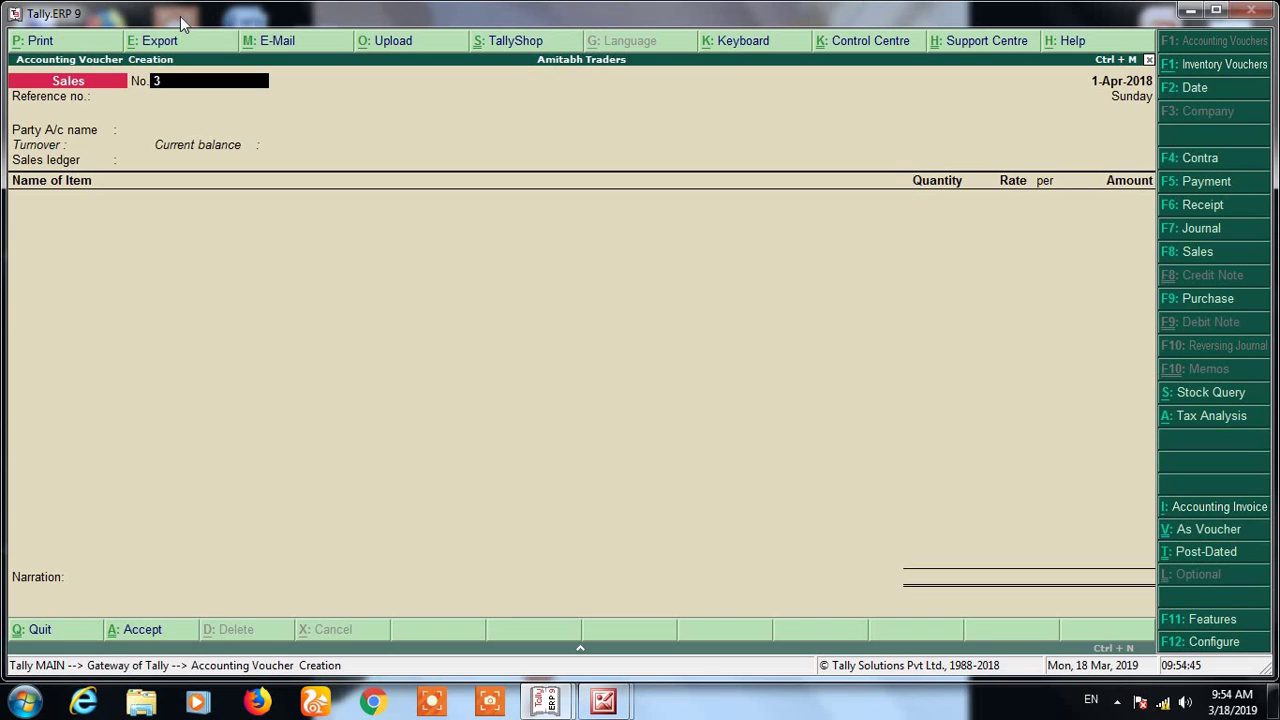
- Start sales voucher 3 under its default number, with Cash as the party and Sales as the sales ledger
key("Return")
key("Return")
type("Ca")
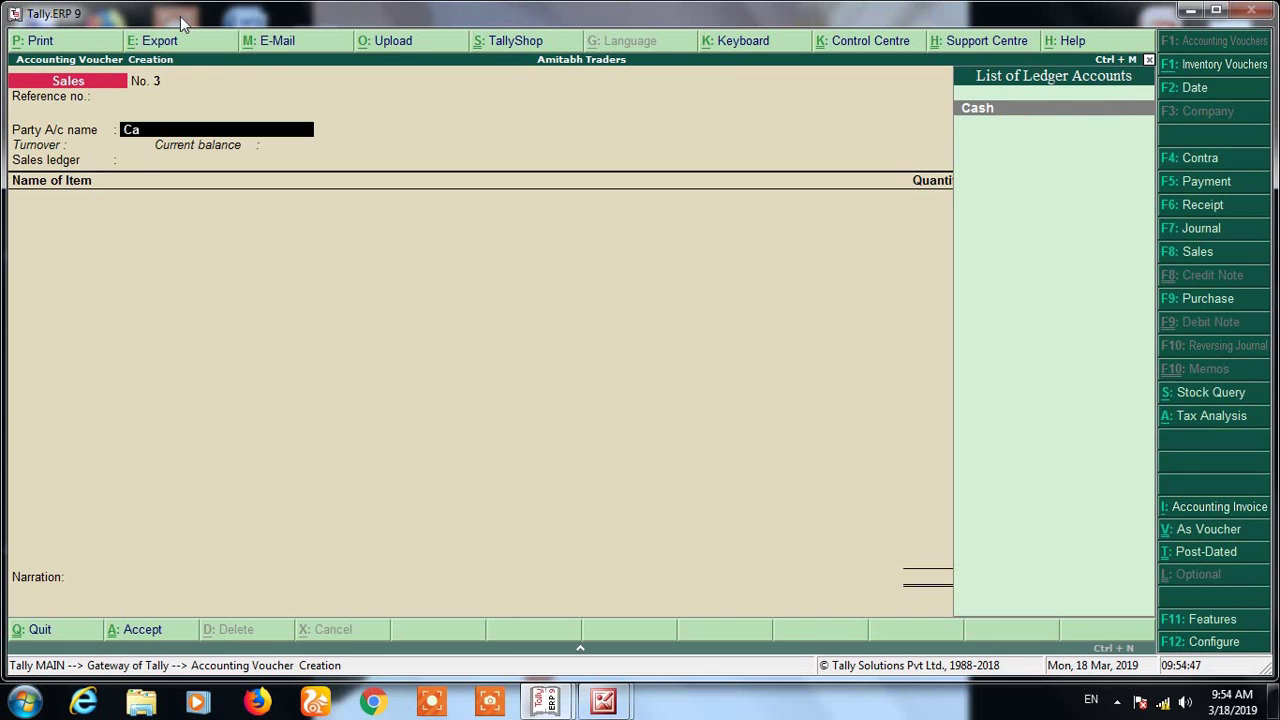
key("Return")
key("Return")
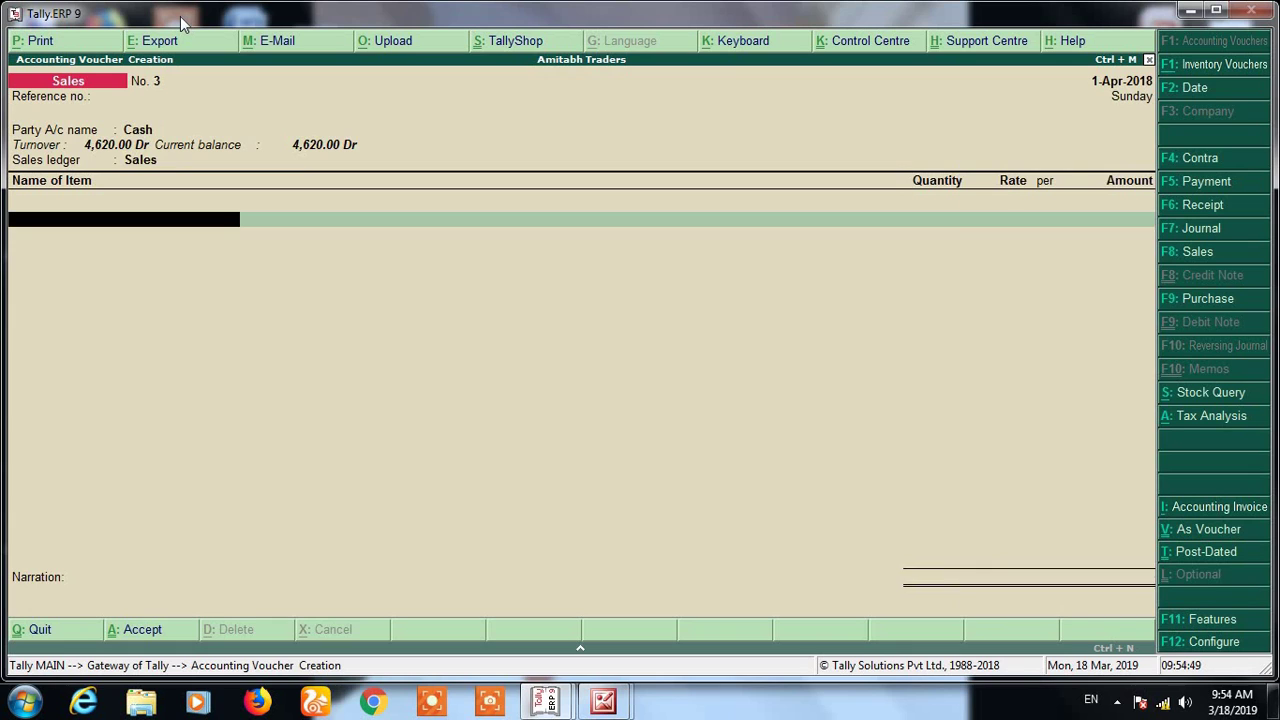
- Add 1 kg of A Stock Item at the default rate to sales voucher 3
type("A")
key("Return")
type("1")
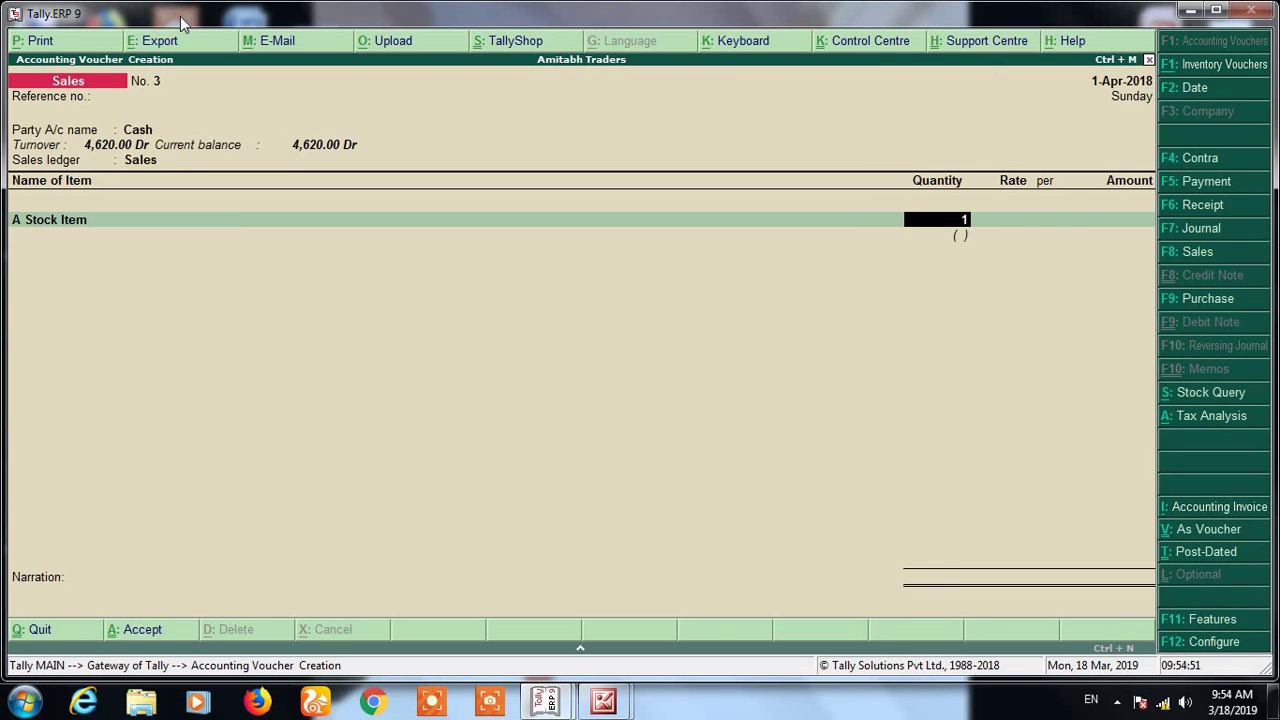
key("Return")
key("Return")
key("Return")
key("Return")
key("Return")
- Add the Cgst and Sgst ledgers to sales voucher 3 and save it without narration
type("C")
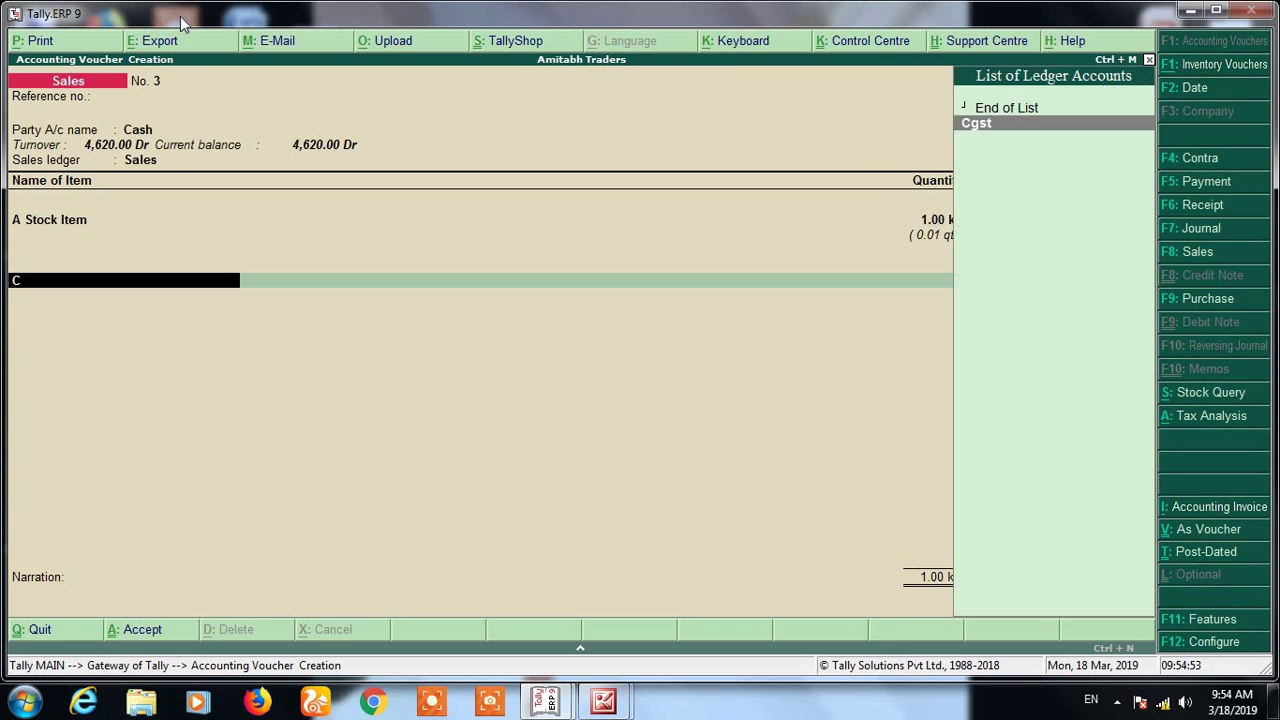
type("g")
key("Return")
key("Return")
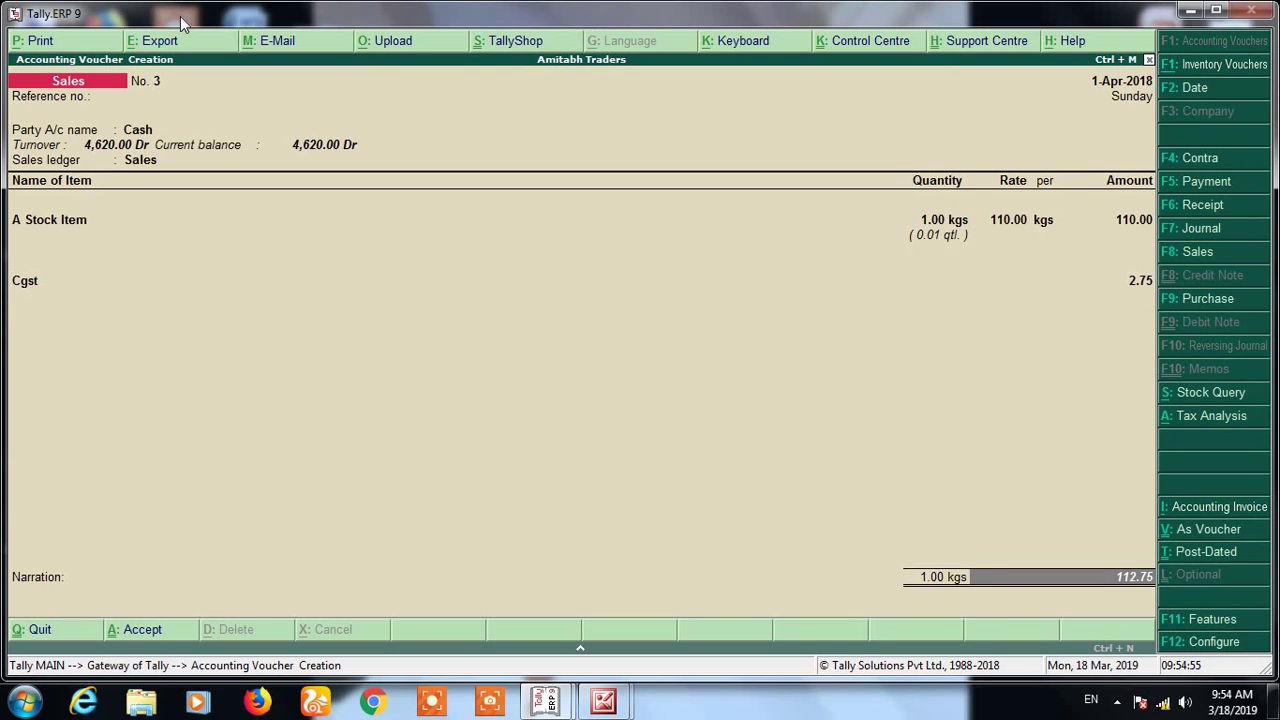
key("BackSpace")
key("Return")
type("Sg")
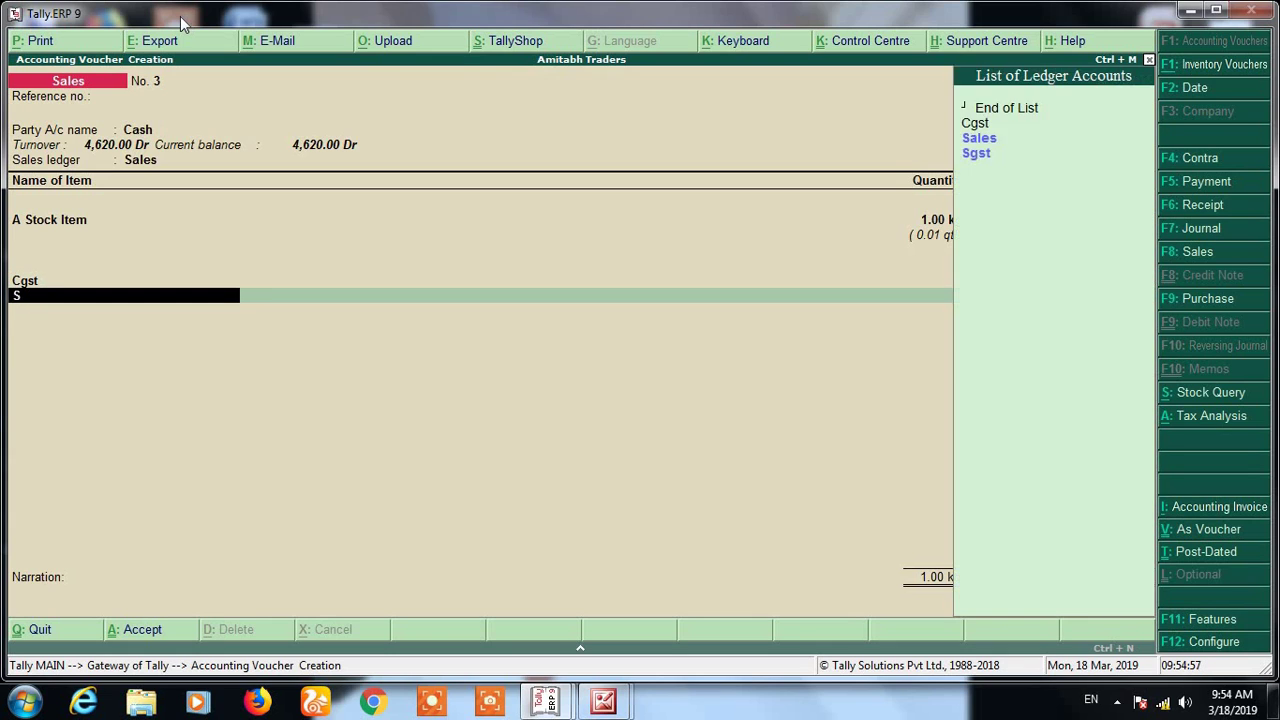
key("Return")
key("Return")
key("Return")
key("Return")
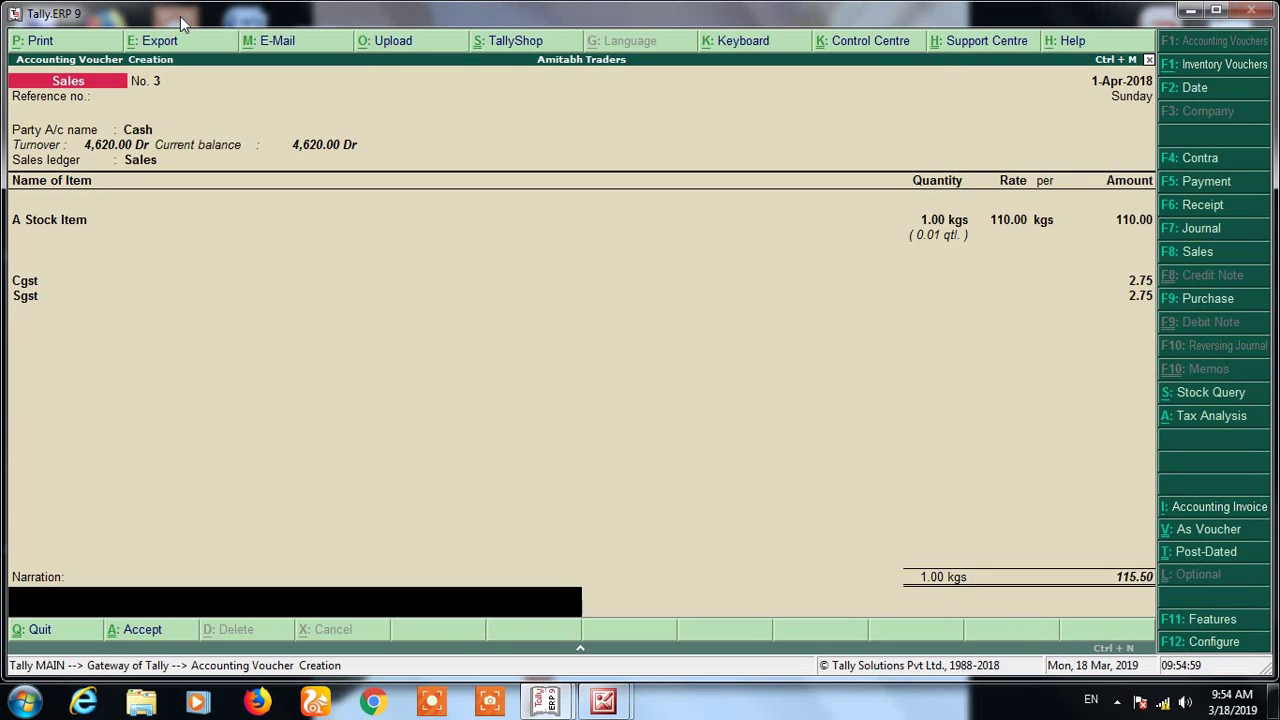
key("Return")
key("Return")
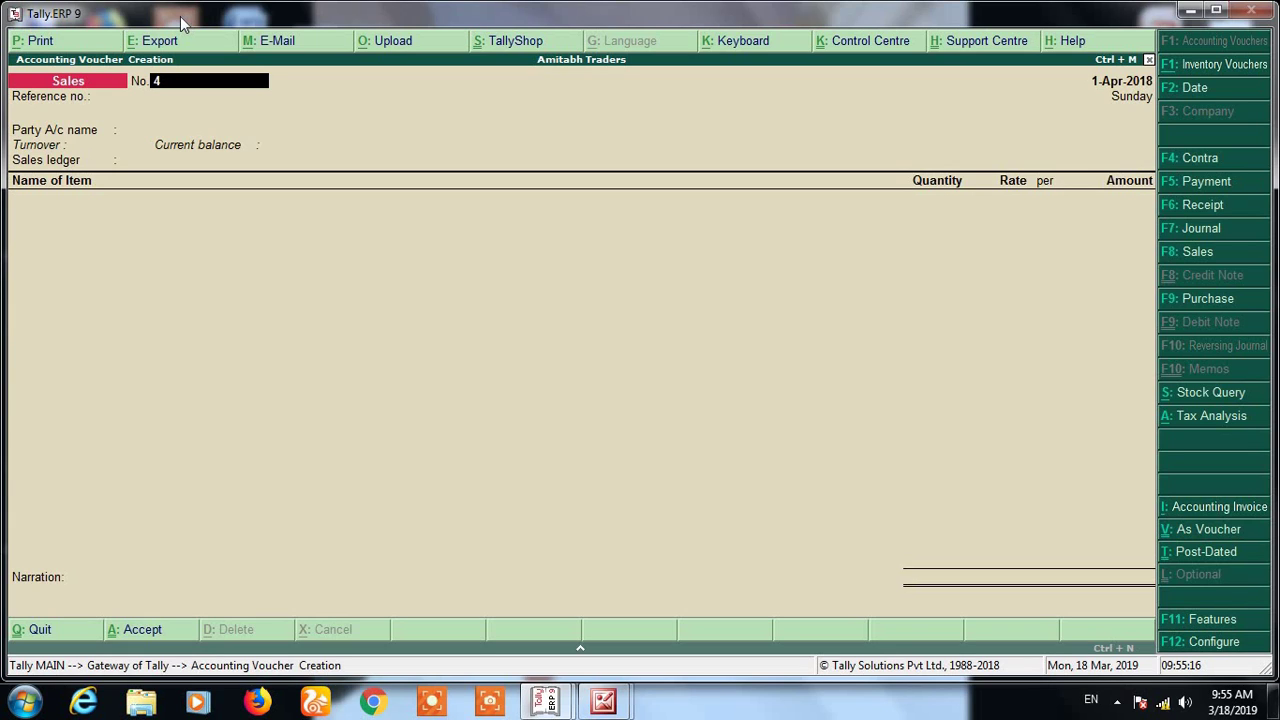
- Try to reuse the number S/01 for a new sales voucher, and quit voucher creation
type("S/01")
key("Return")
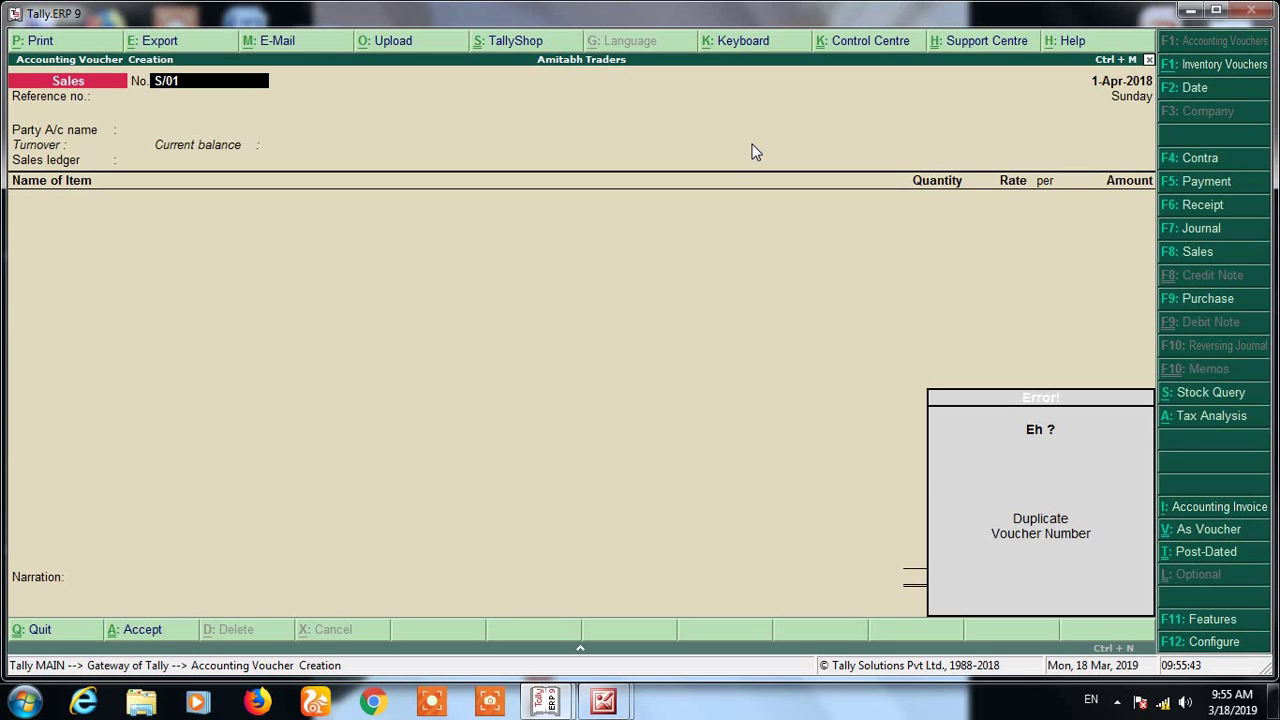
key("Escape")
key("Escape")
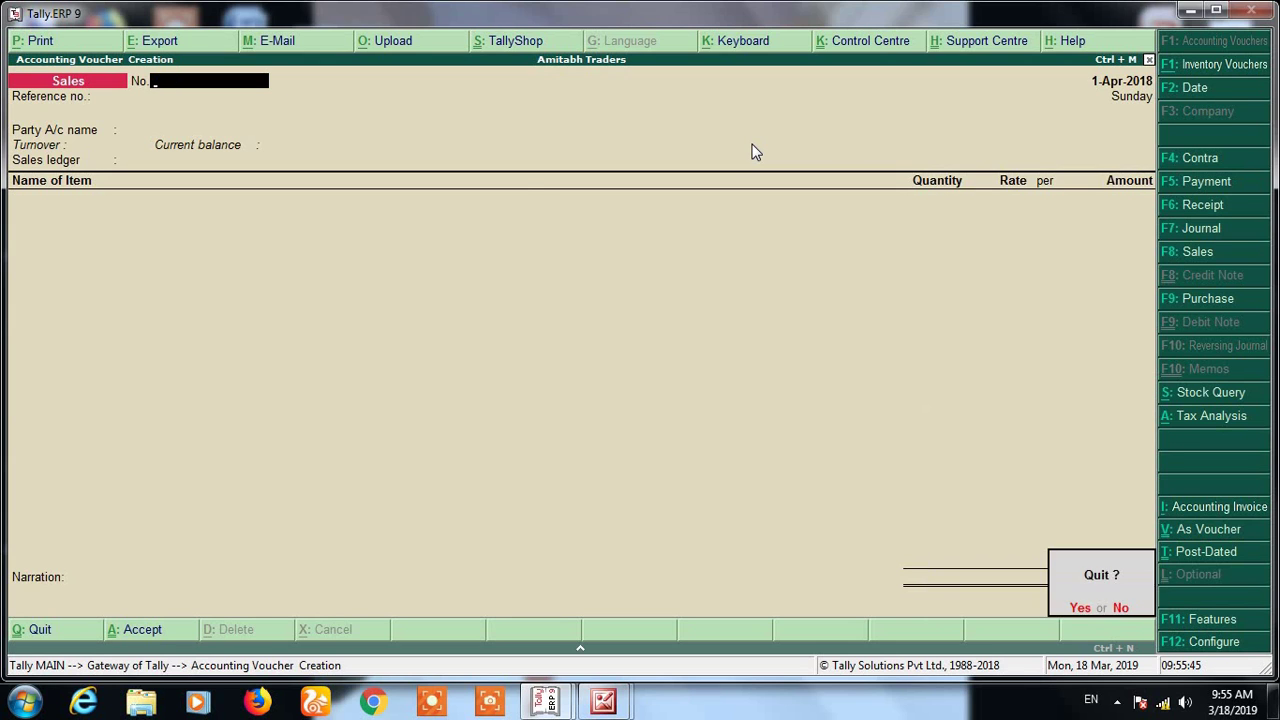
key("Return")
- Open the Day Book and review the numbers of the recorded sales vouchers
key("d")
key("y")
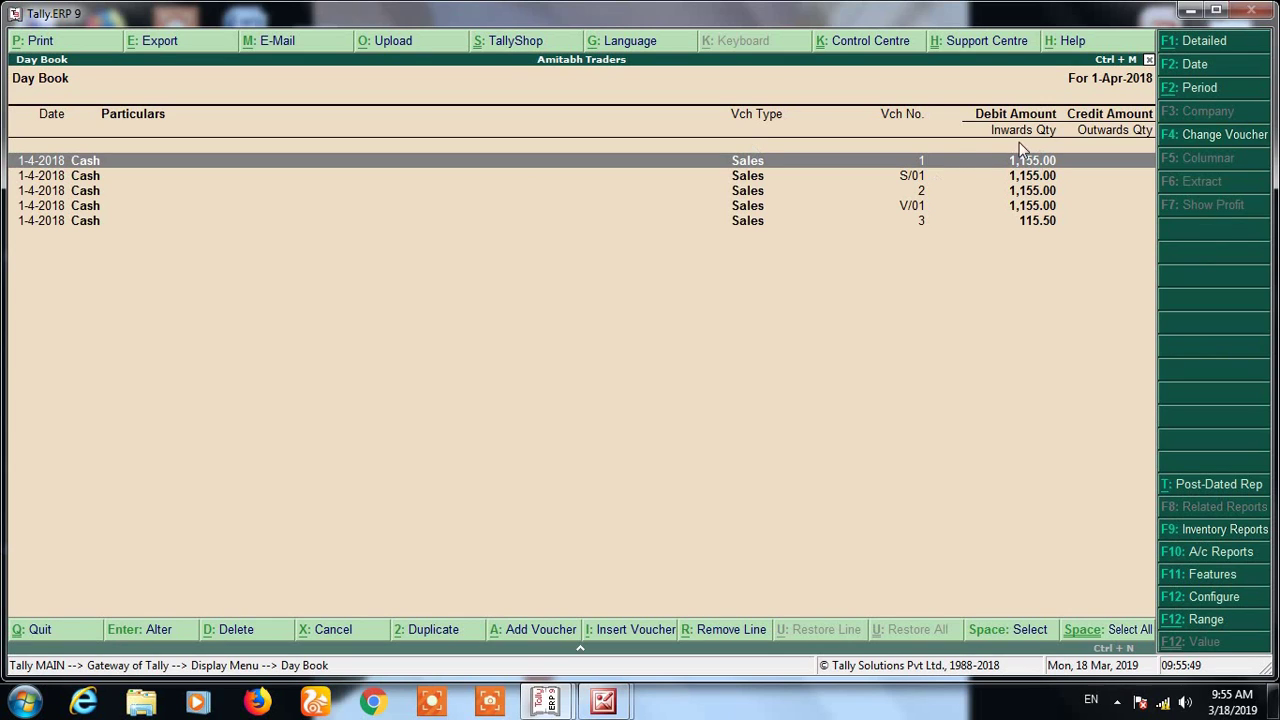
left_click(923, 192)
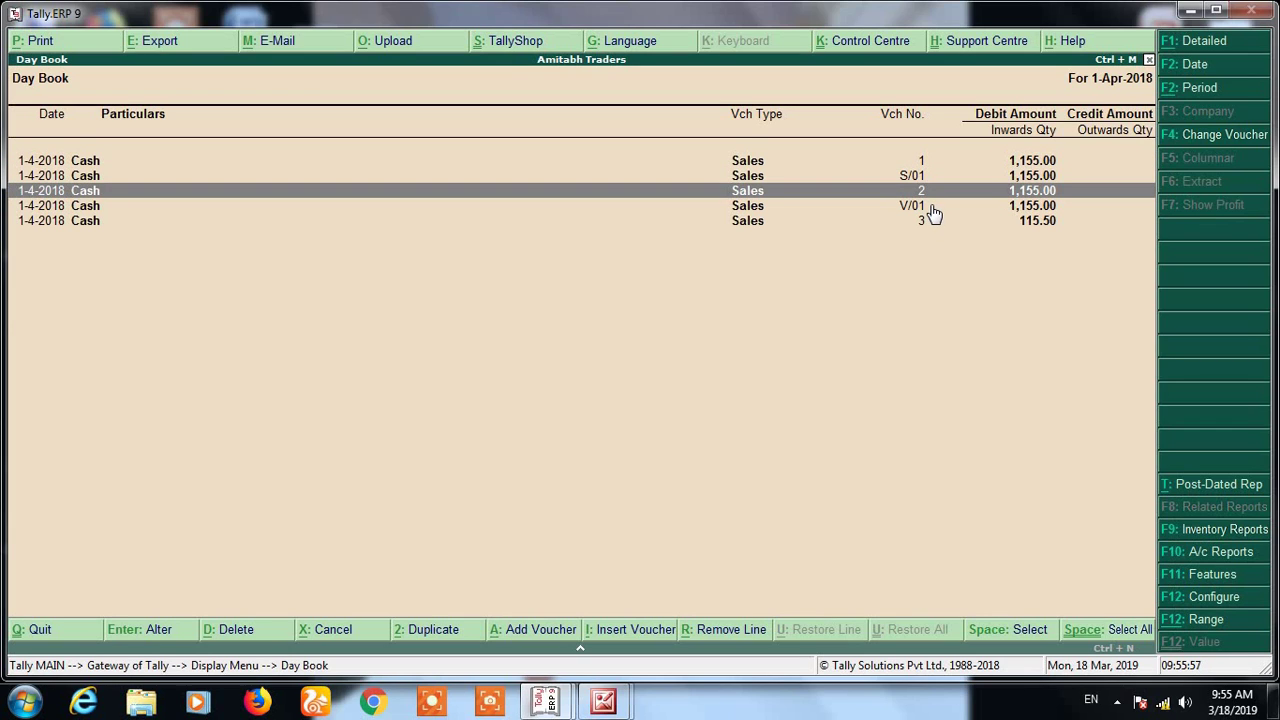
left_click(931, 209)
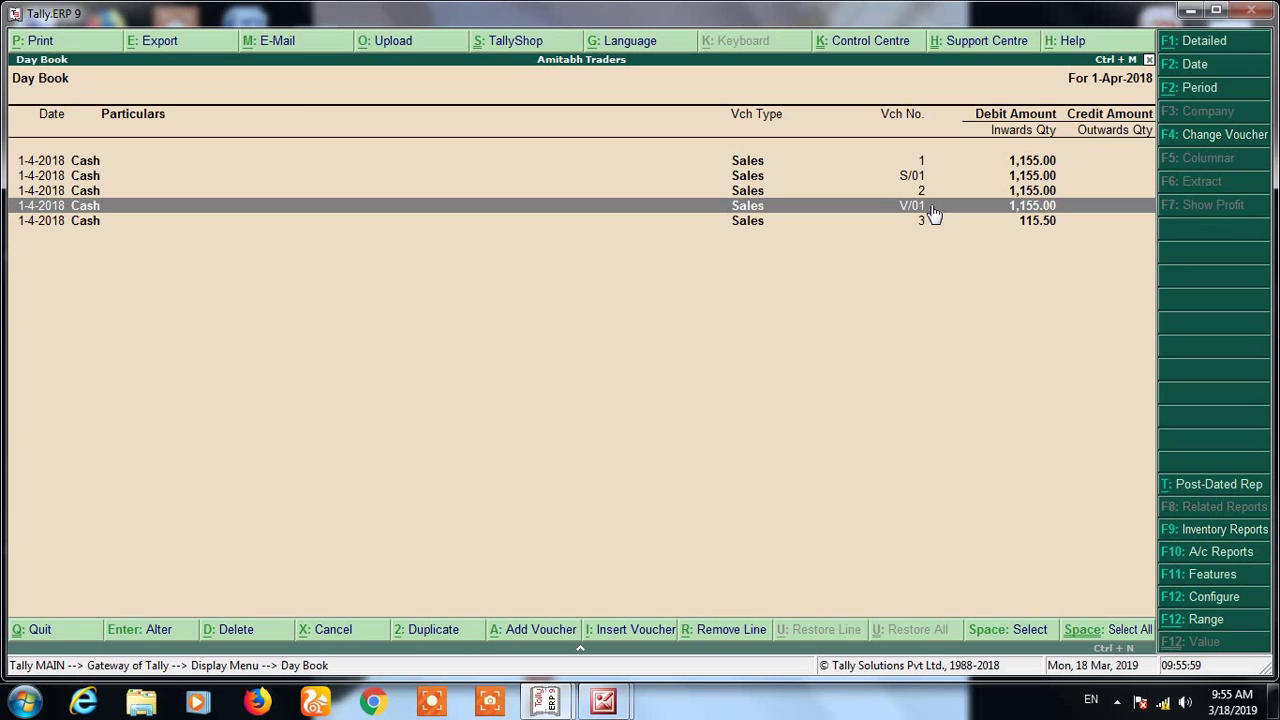
left_click(932, 226)
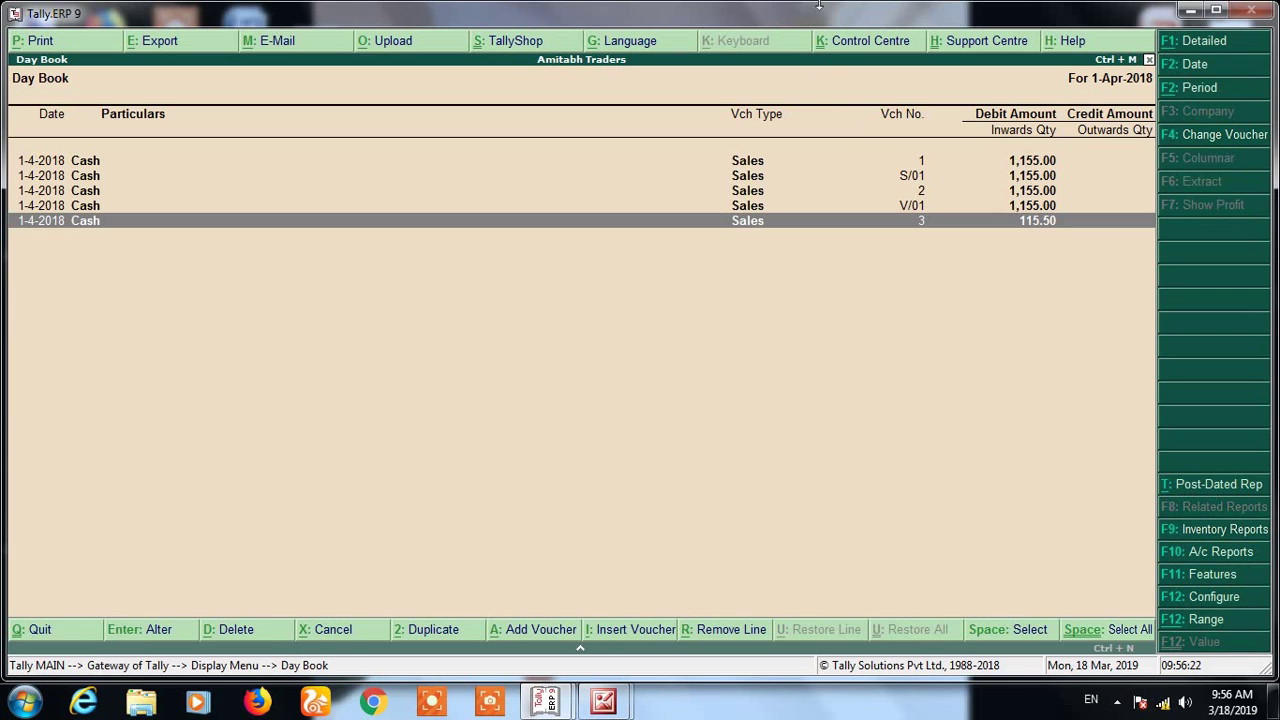
- Delete all the sales vouchers listed in the Day Book and return to the Gateway of Tally
key("Up")
key("Up")
key("Up")
key("Up")
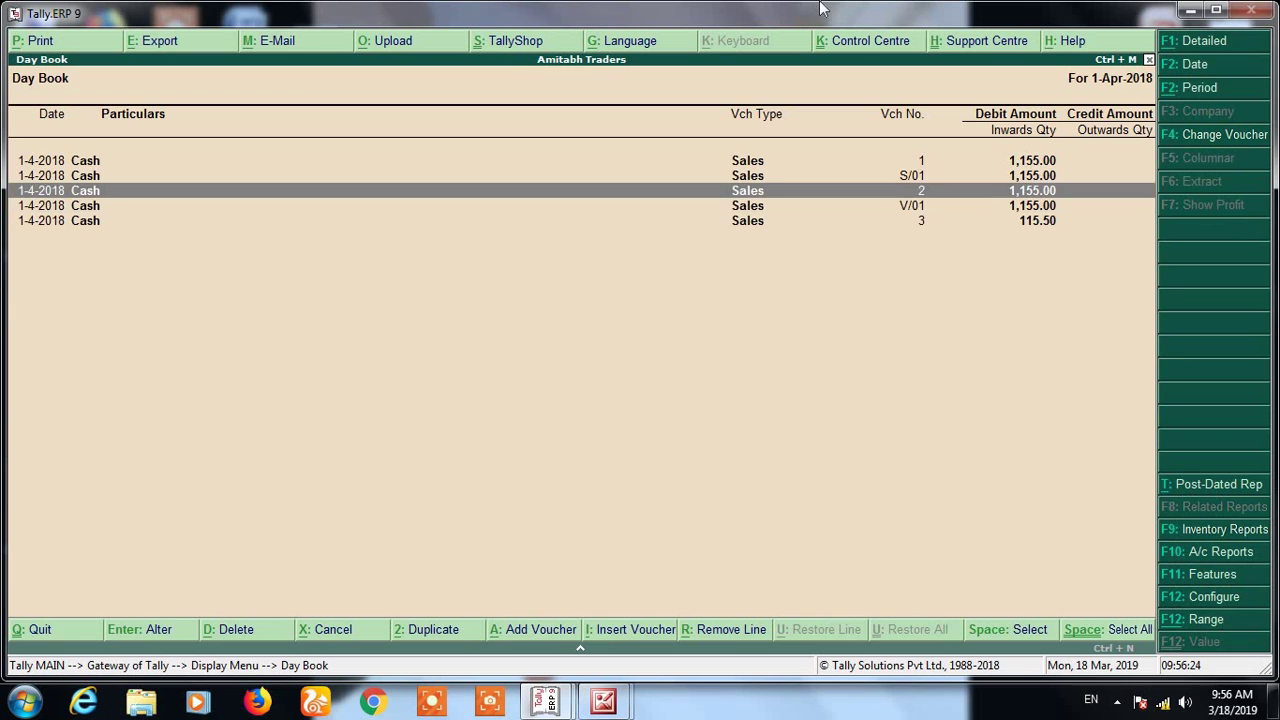
key("space")
key("space")
key("space")
key("space")
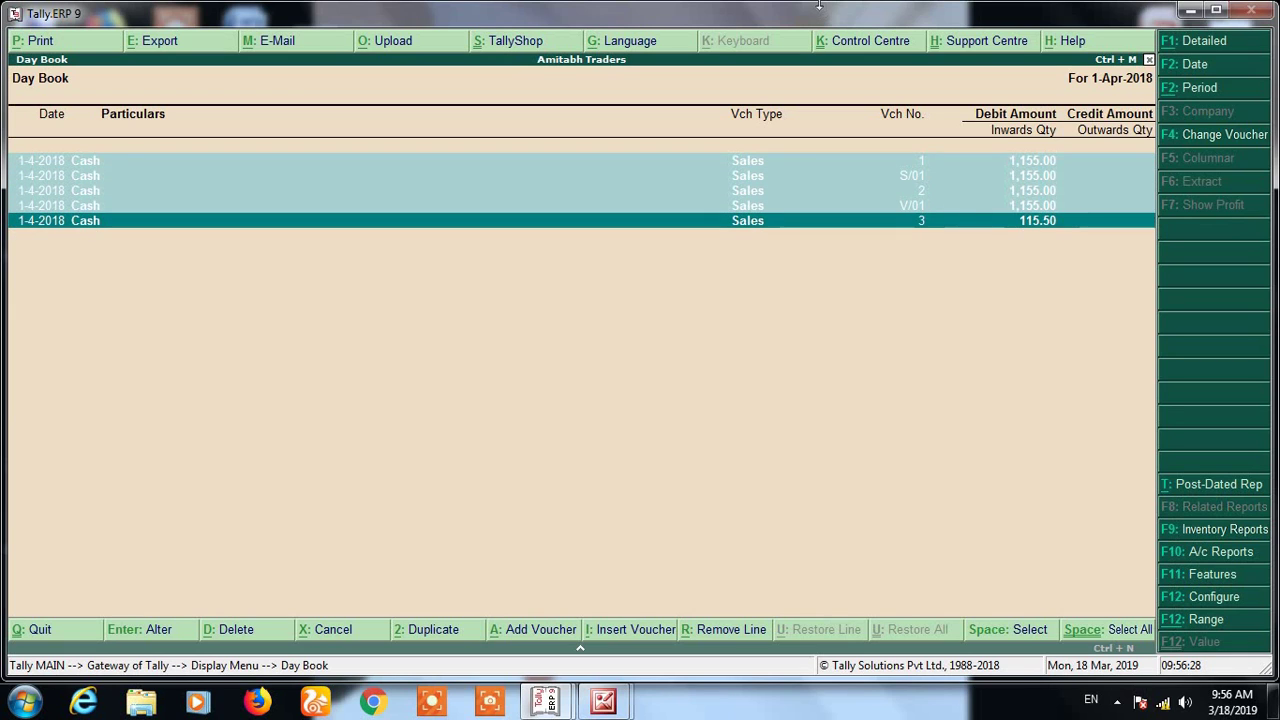
key("alt+d")
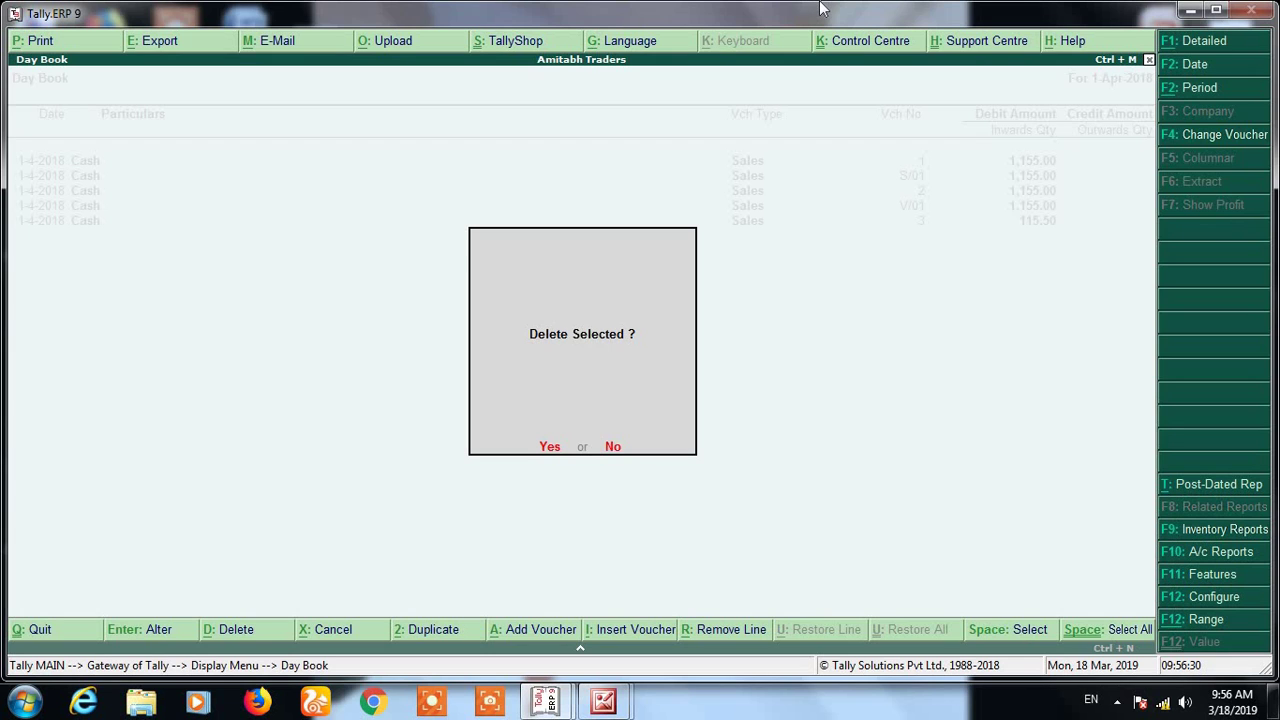
key("y")
key("Escape")
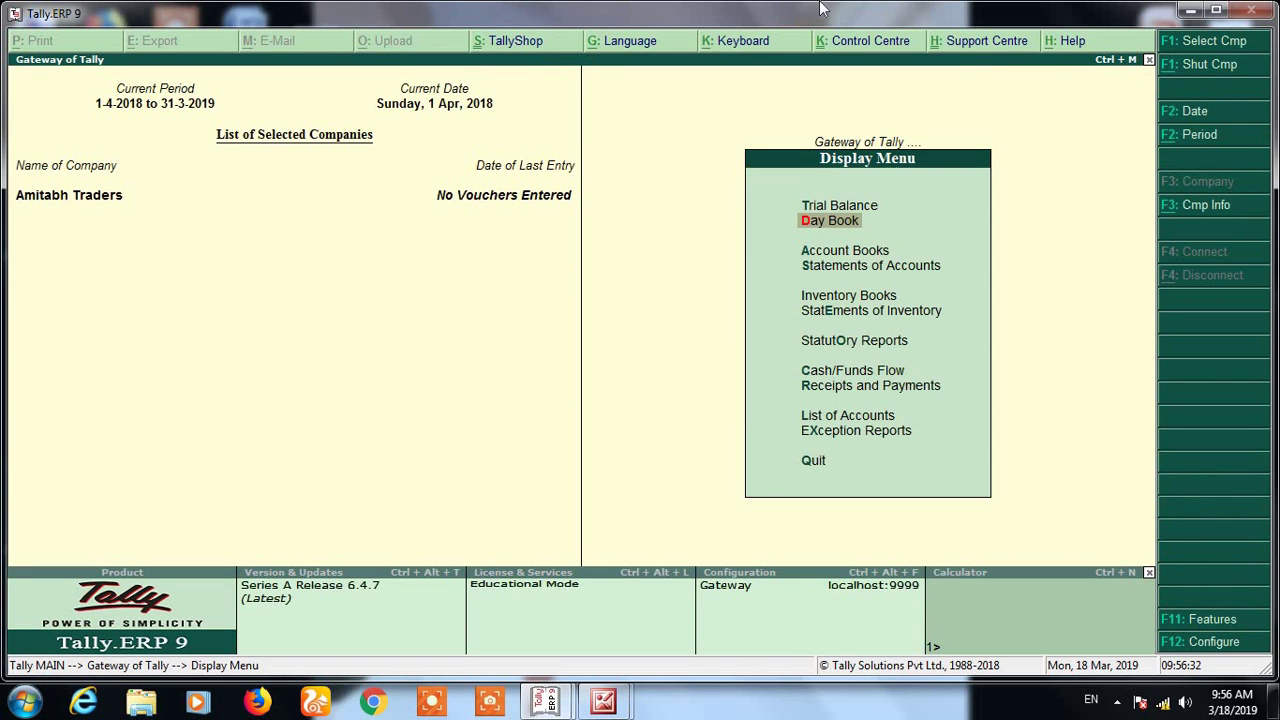
key("Escape")
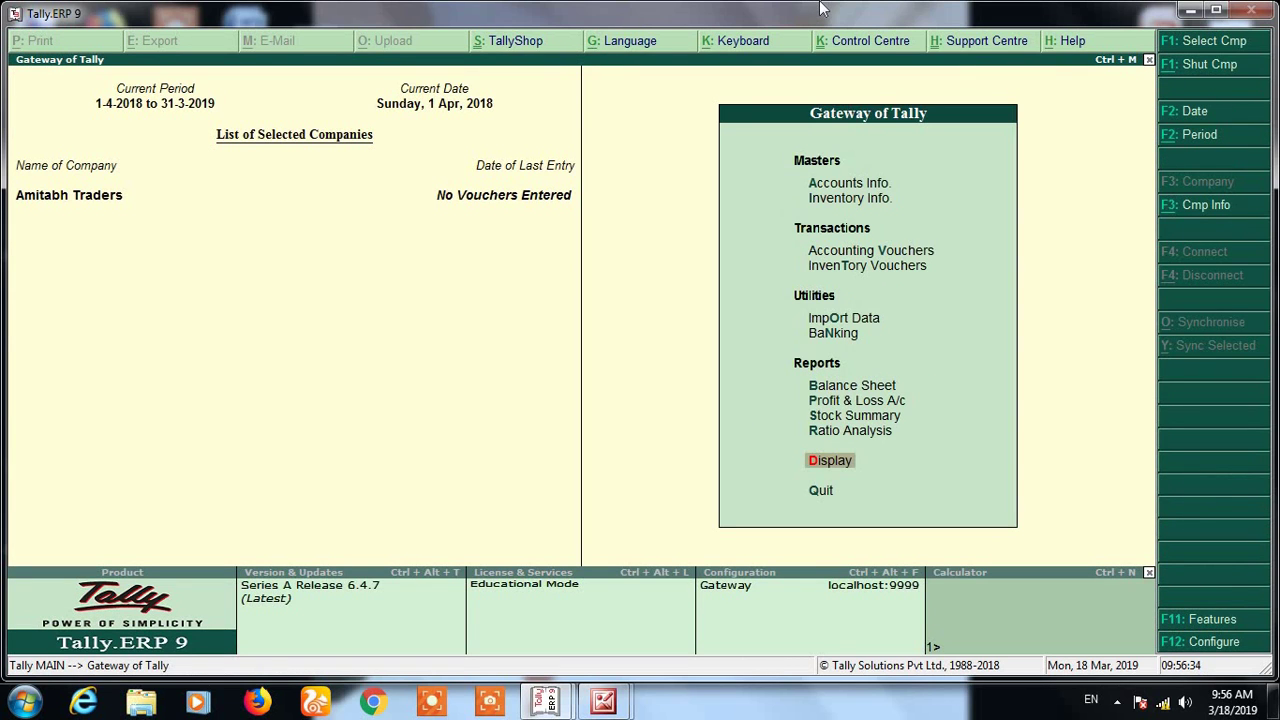
- Alter the Sales voucher type to use the Manual numbering method with duplicates prevented, and save it
type("av")
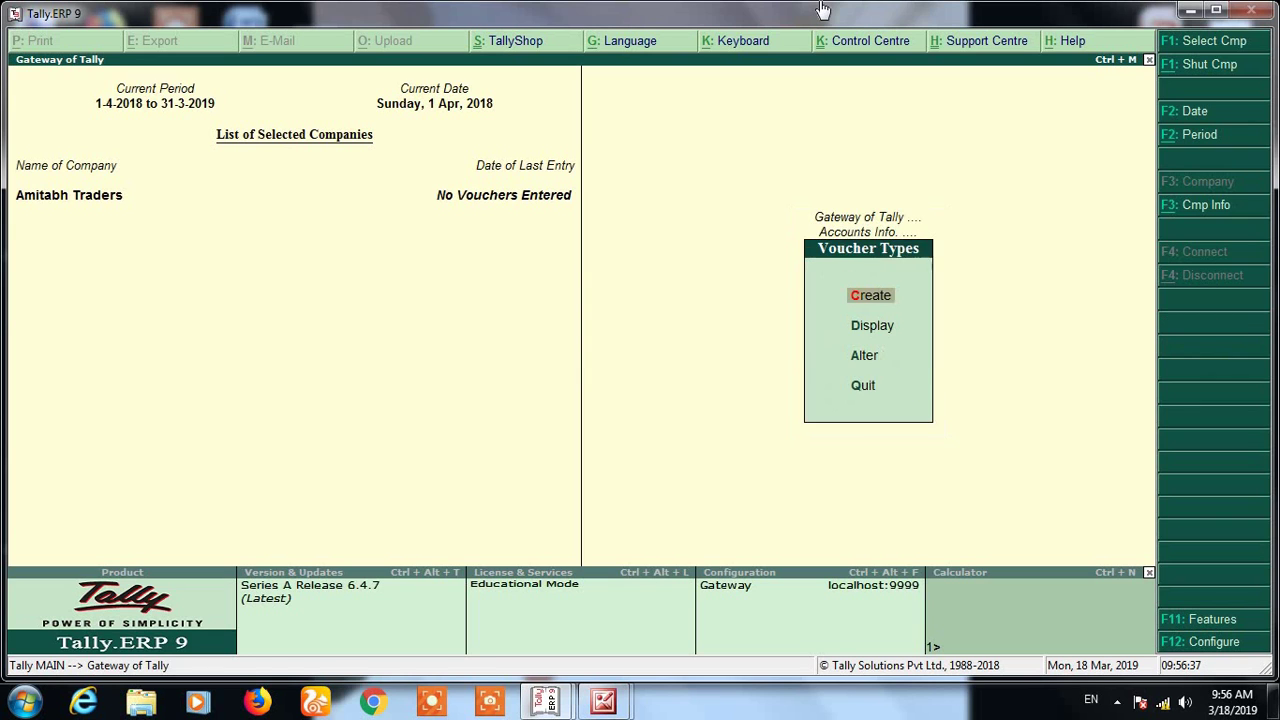
type("csa")
key("Up")
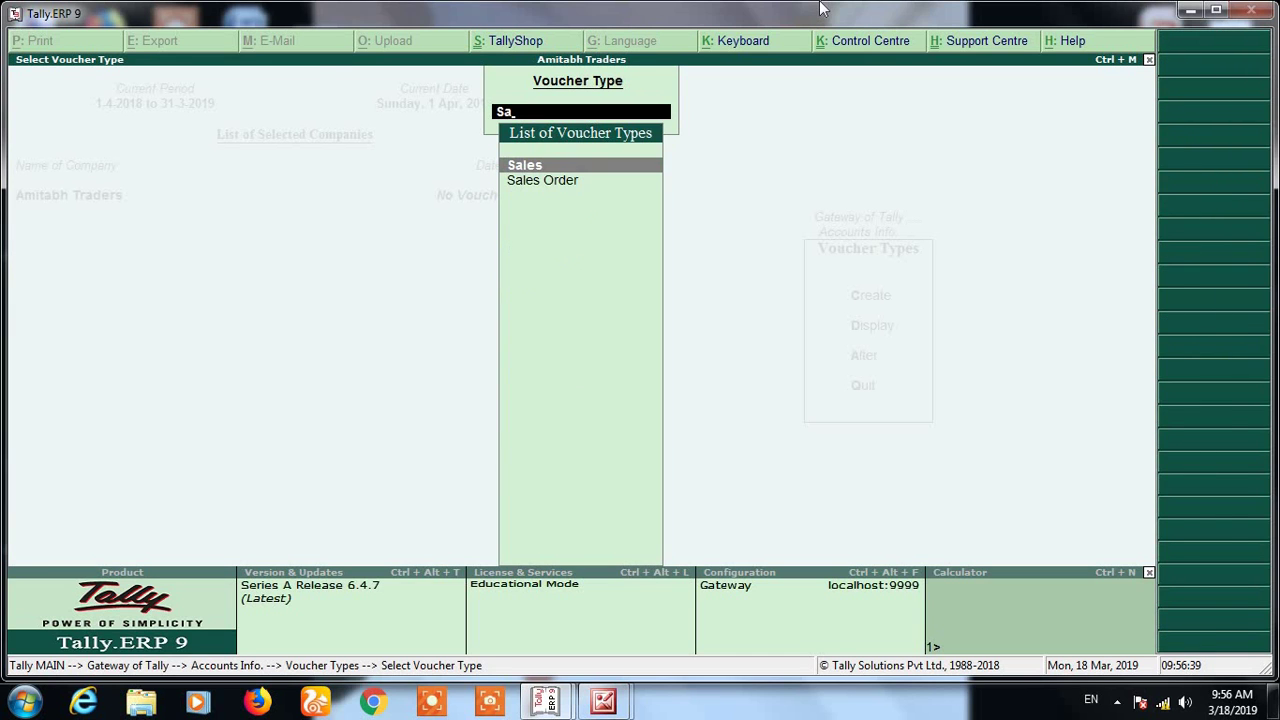
key("Return")
key("Return")
key("Return")
key("Return")
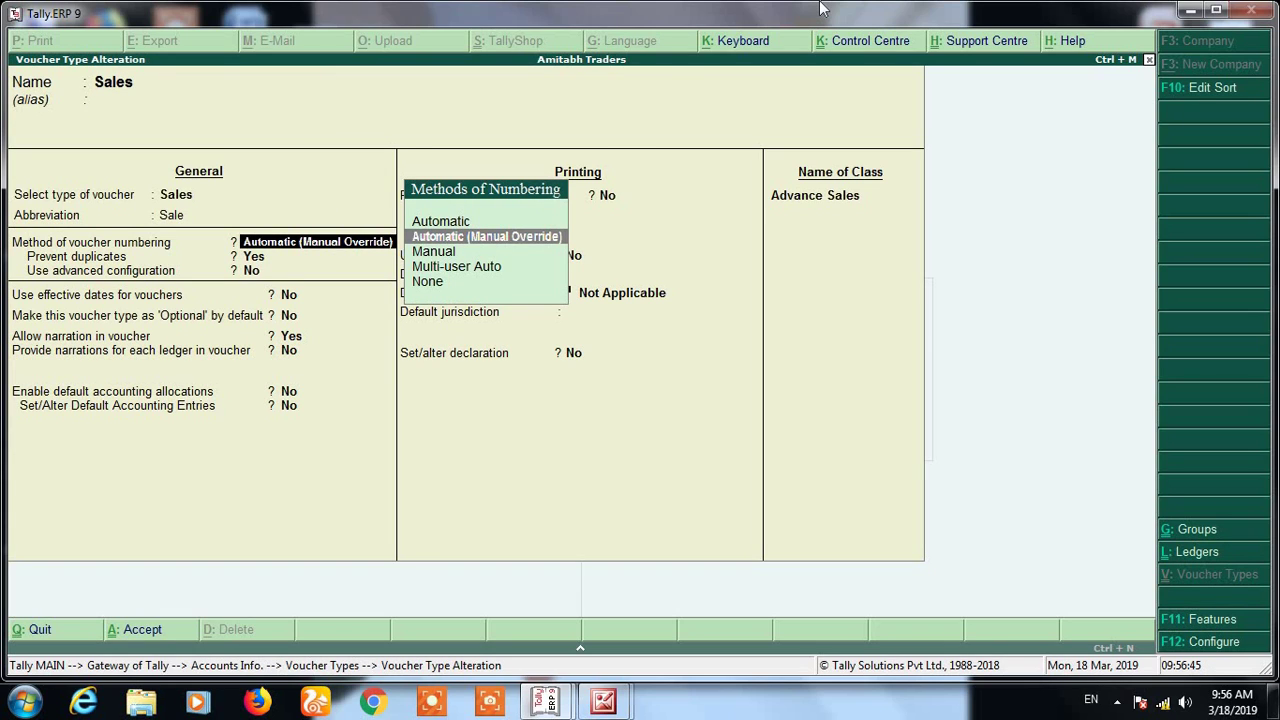
key("Down")
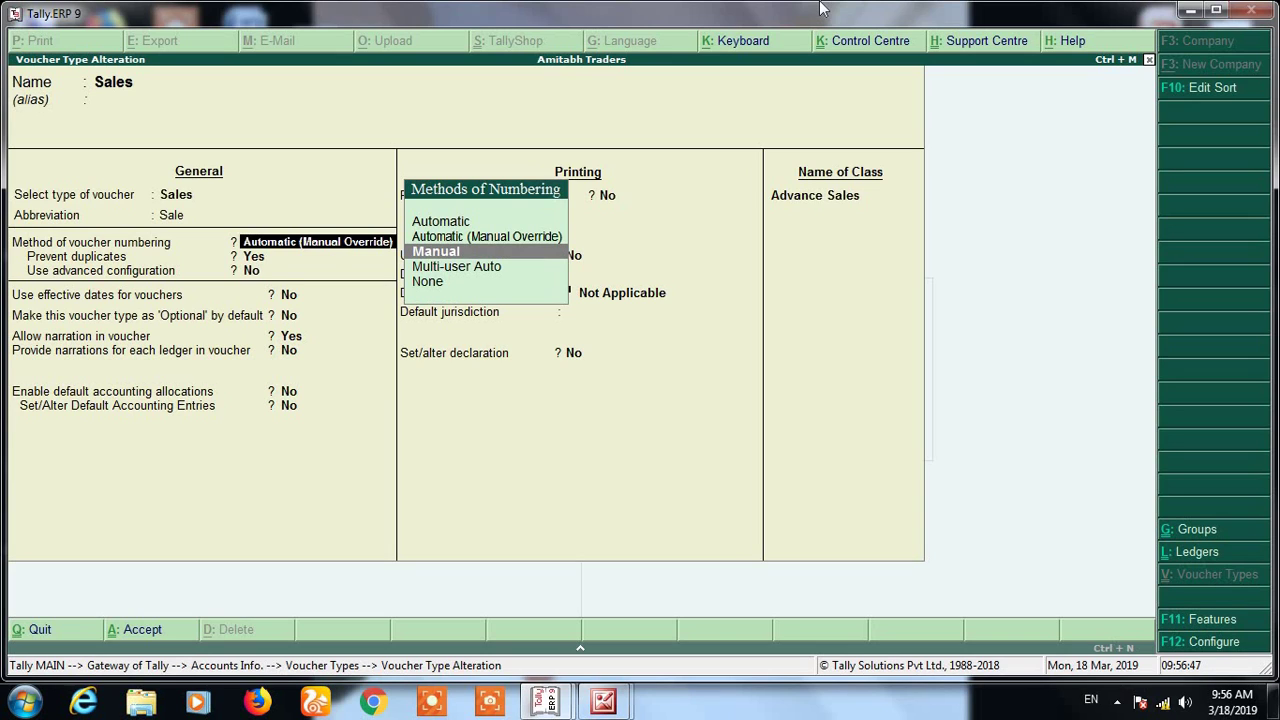
key("Return")
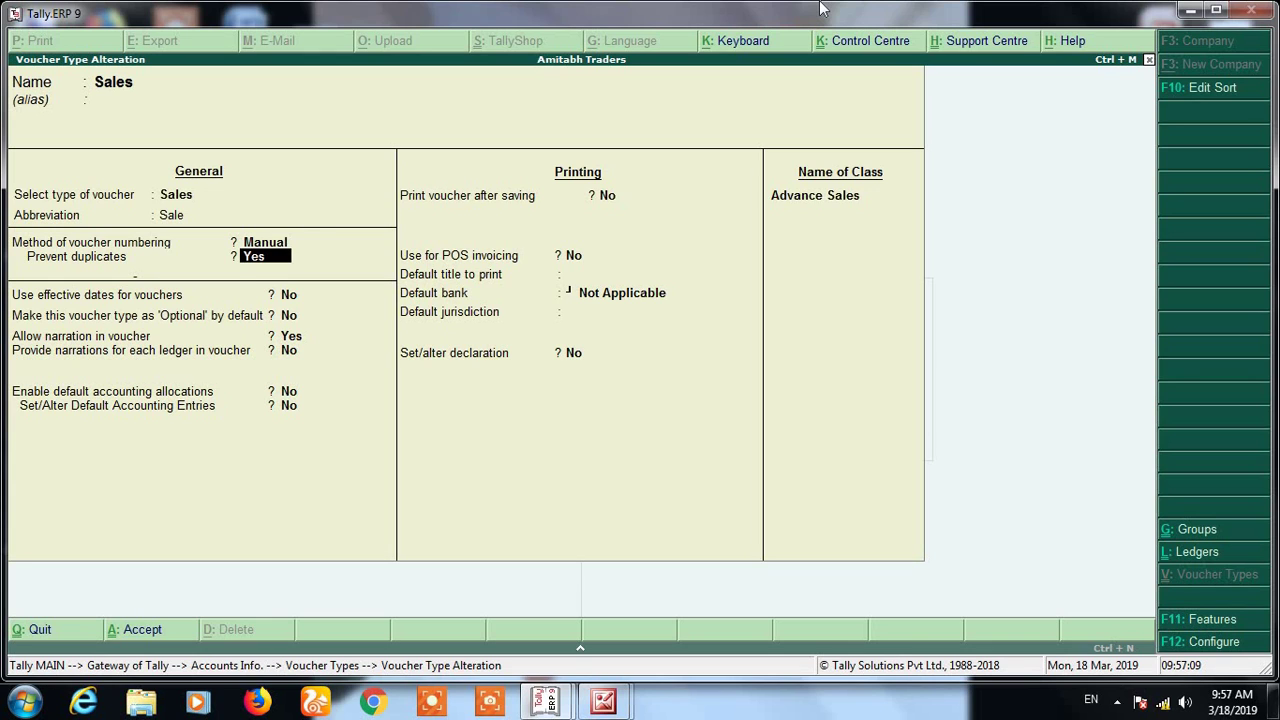
key("Return")
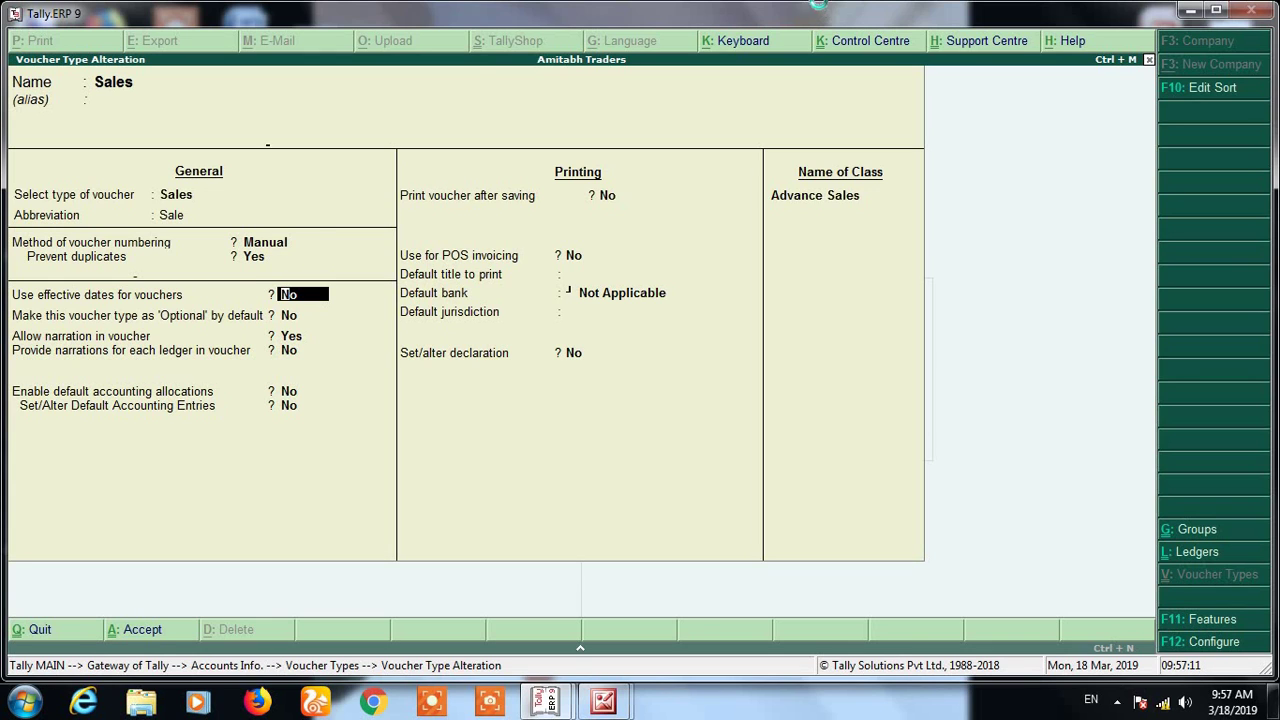
key("ctrl+a")
key("Escape")
key("Escape")
key("Escape")
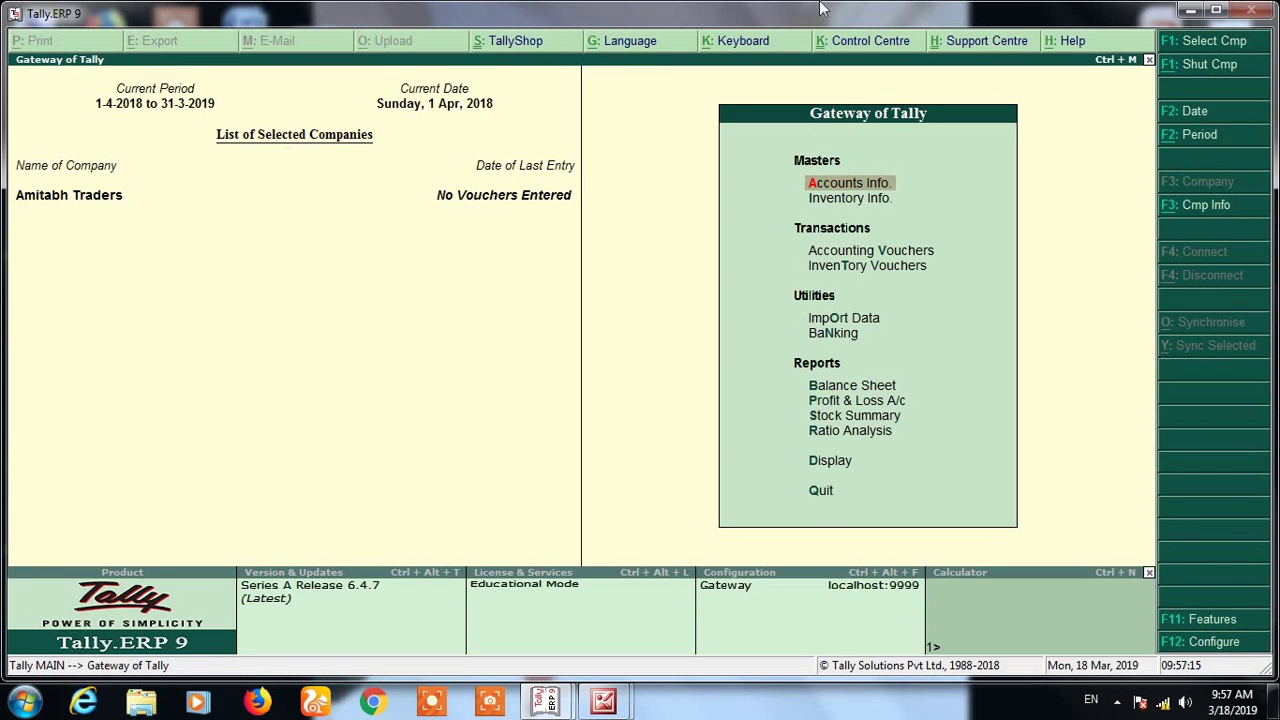
- Create a sales voucher numbered 01, with Cash as the party and Sales as the sales ledger
key("v")
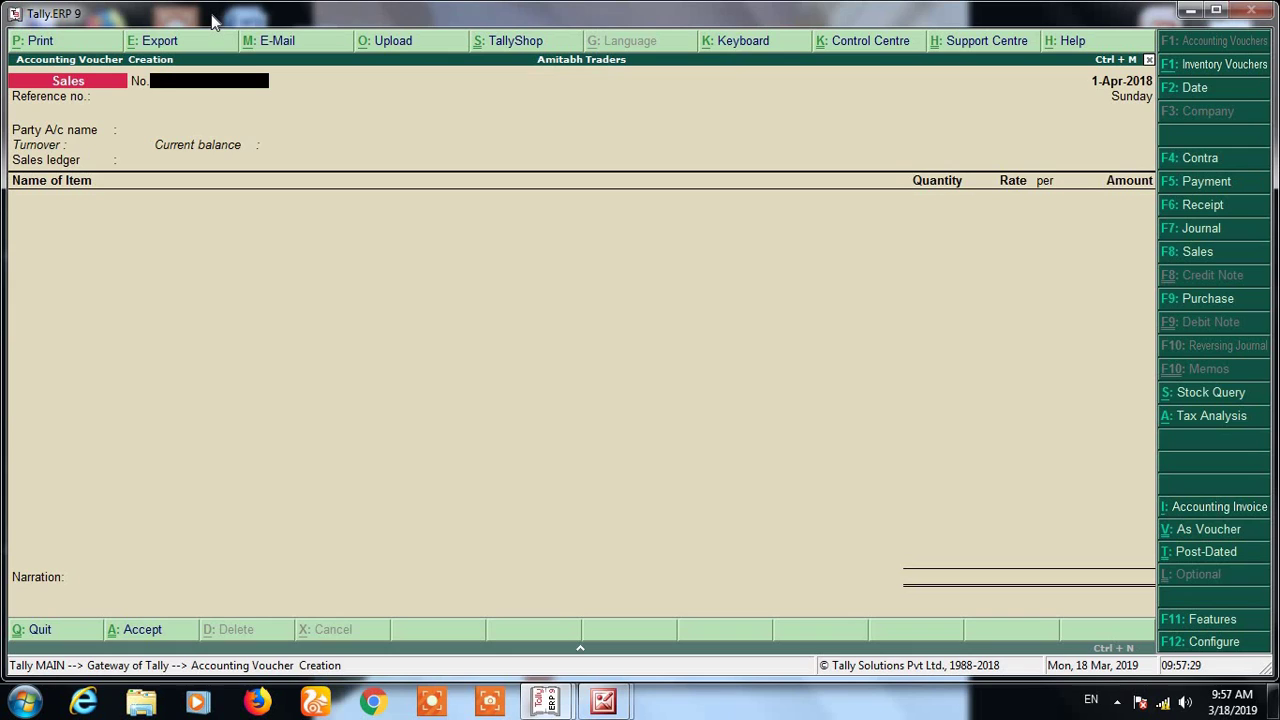
type("01")
key("Return")
key("Return")
key("Return")
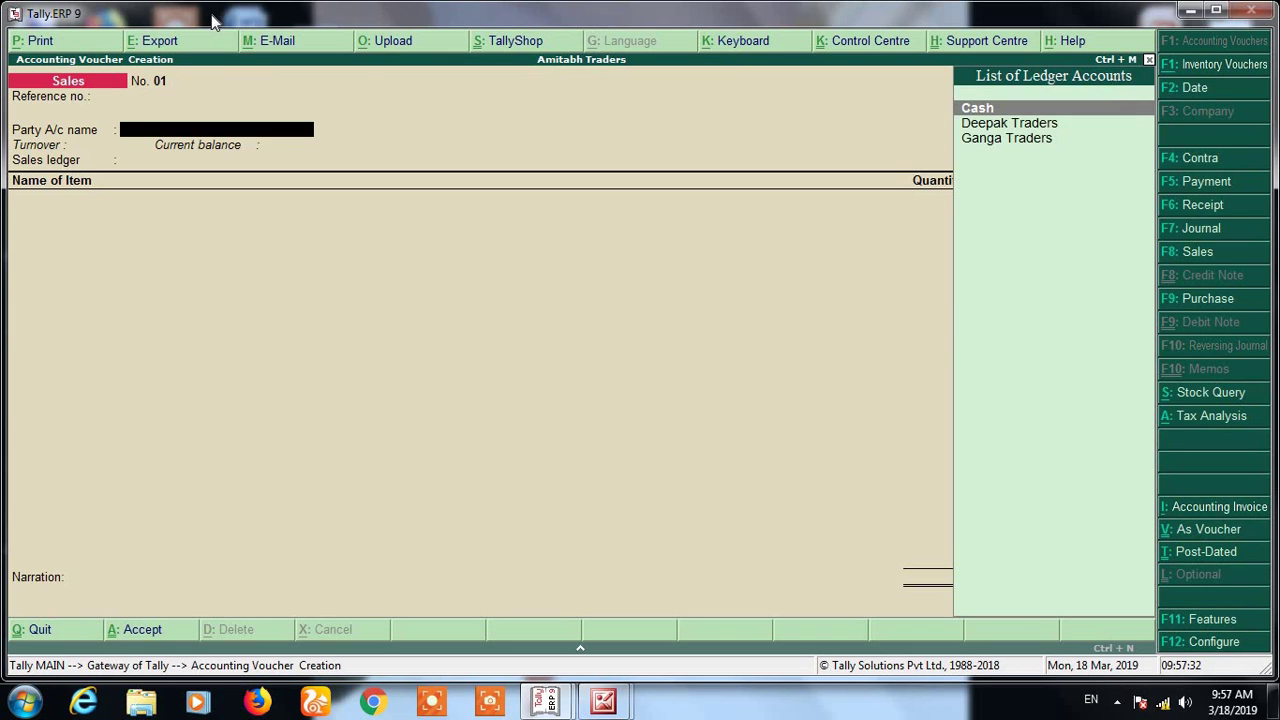
type("Ca")
key("Return")
key("Return")
- Add 10 kgs of A Stock Item at the default rate to sales voucher 01
type("A")
key("Return")
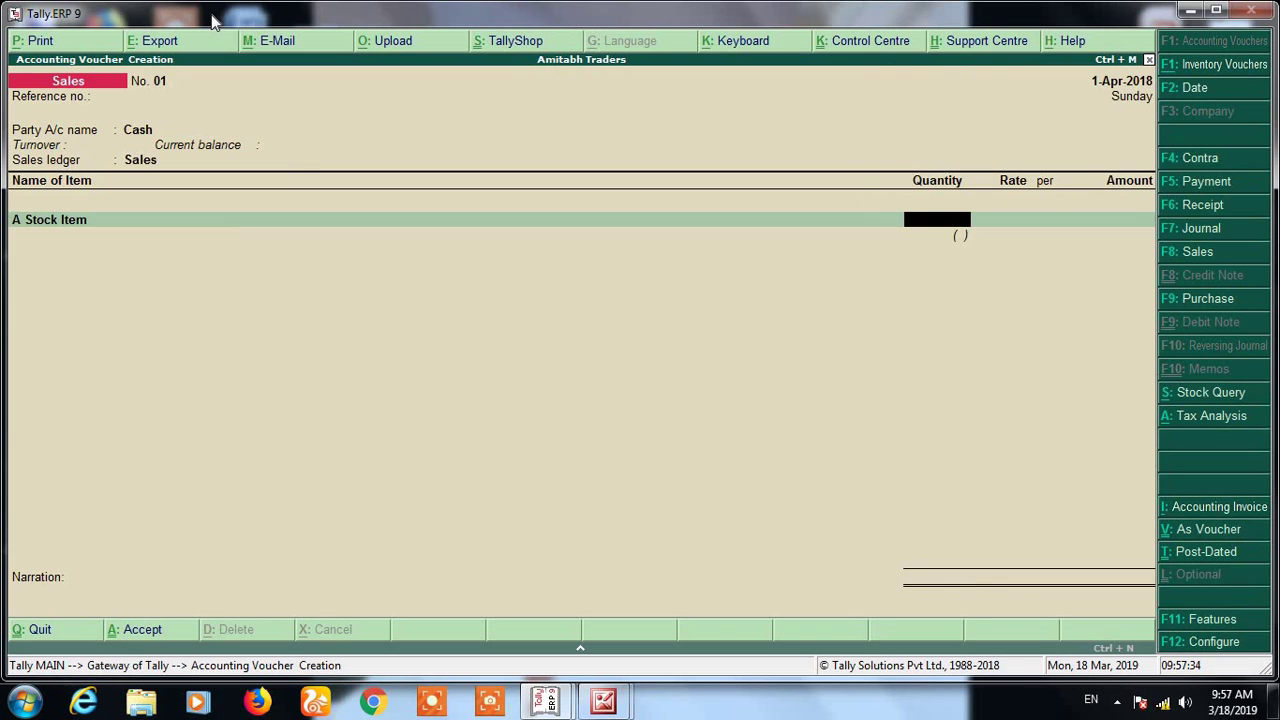
type("10")
key("Return")
key("Return")
key("Return")
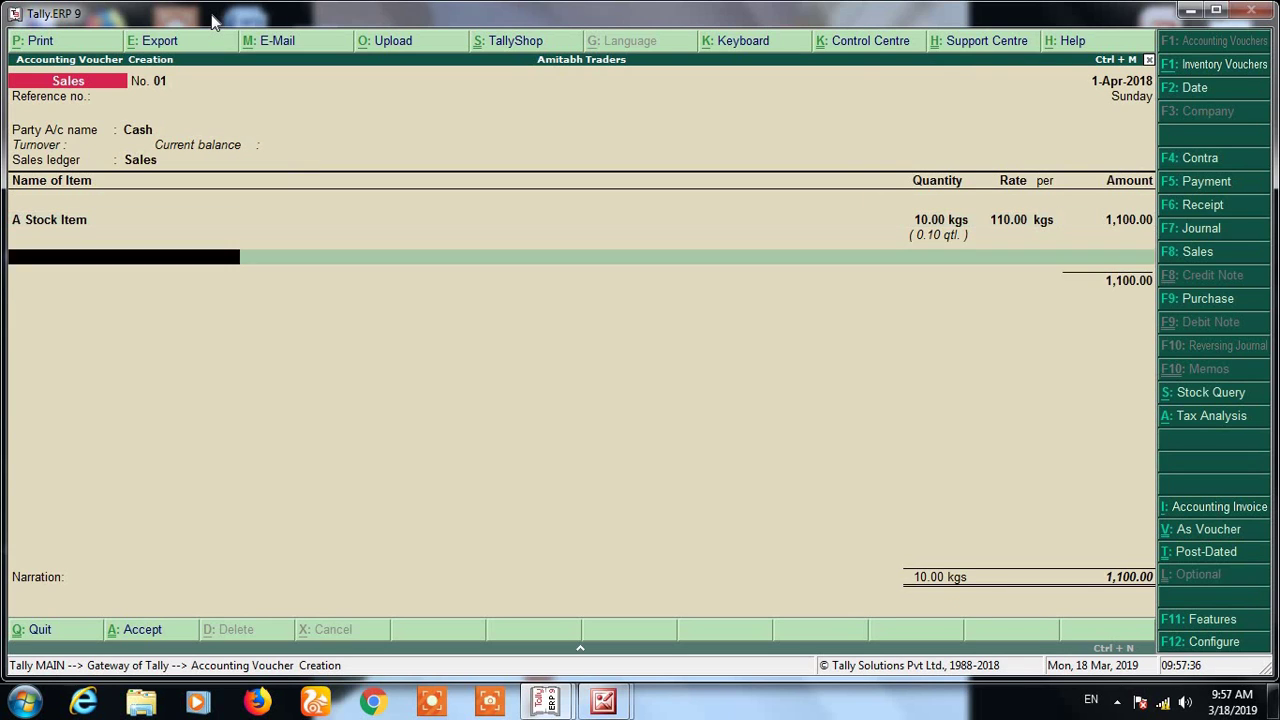
key("Return")
- Add the Cgst and Sgst ledgers to sales voucher 01 and save it without narration
type("C")
key("Return")
key("Return")
type("S")
key("Return")
key("Return")
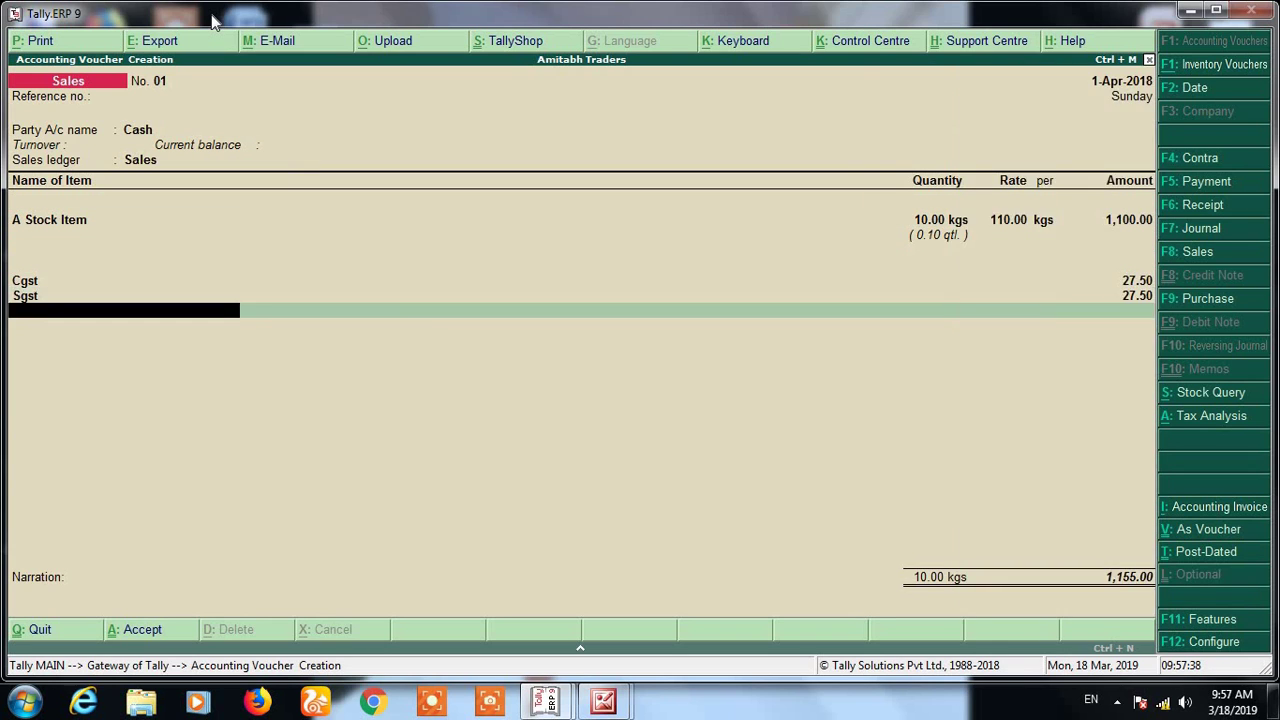
key("Return")
key("Return")
key("Return")
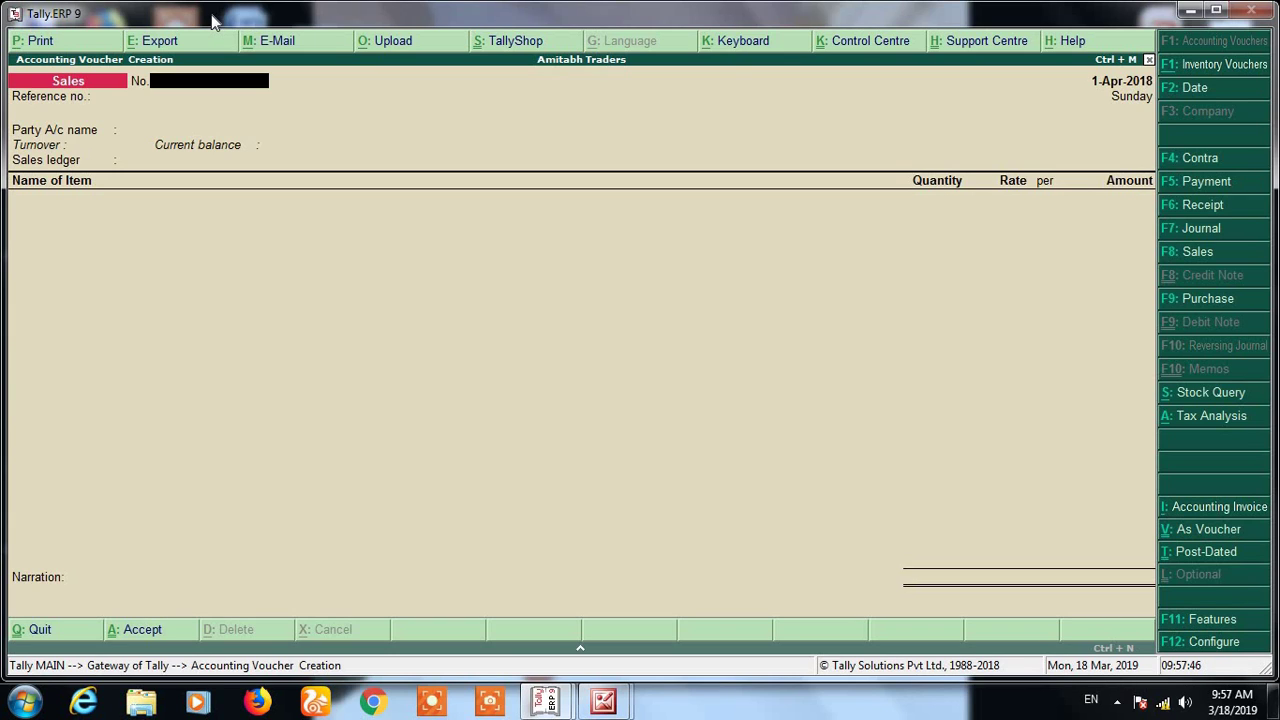
- Create a sales voucher numbered 03, with Cash as the party and Sales as the sales ledger
type("03")
key("Return")
key("Return")
key("Return")
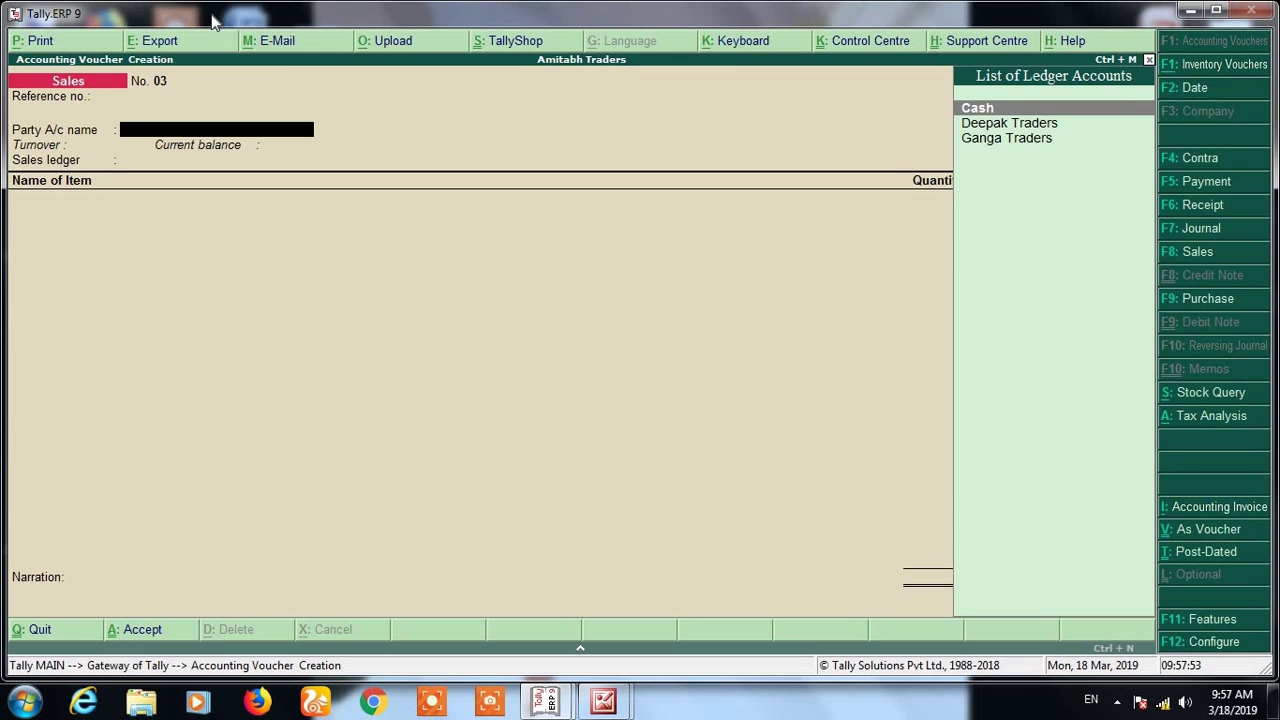
type("Ca")
key("Return")
- Add 10 kgs of A Stock Item at the default rate to sales voucher 03
type("A")
key("Return")
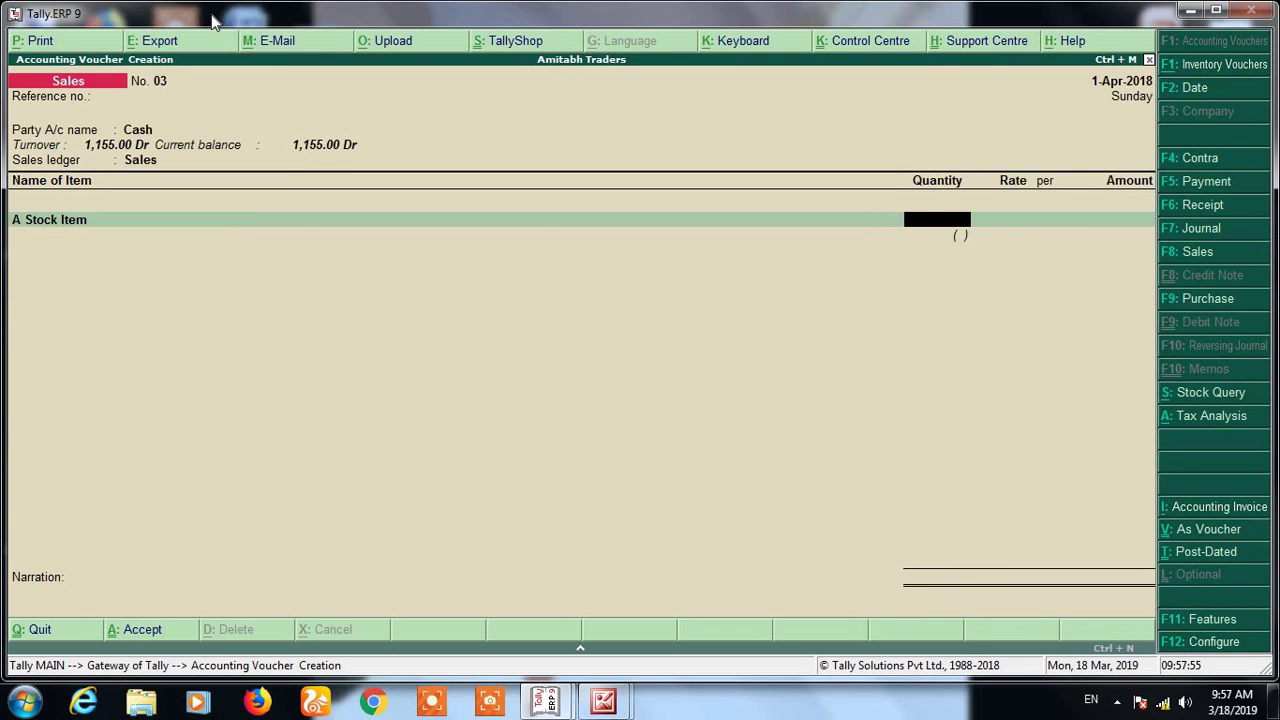
type("10")
key("Return")
key("Return")
key("Return")
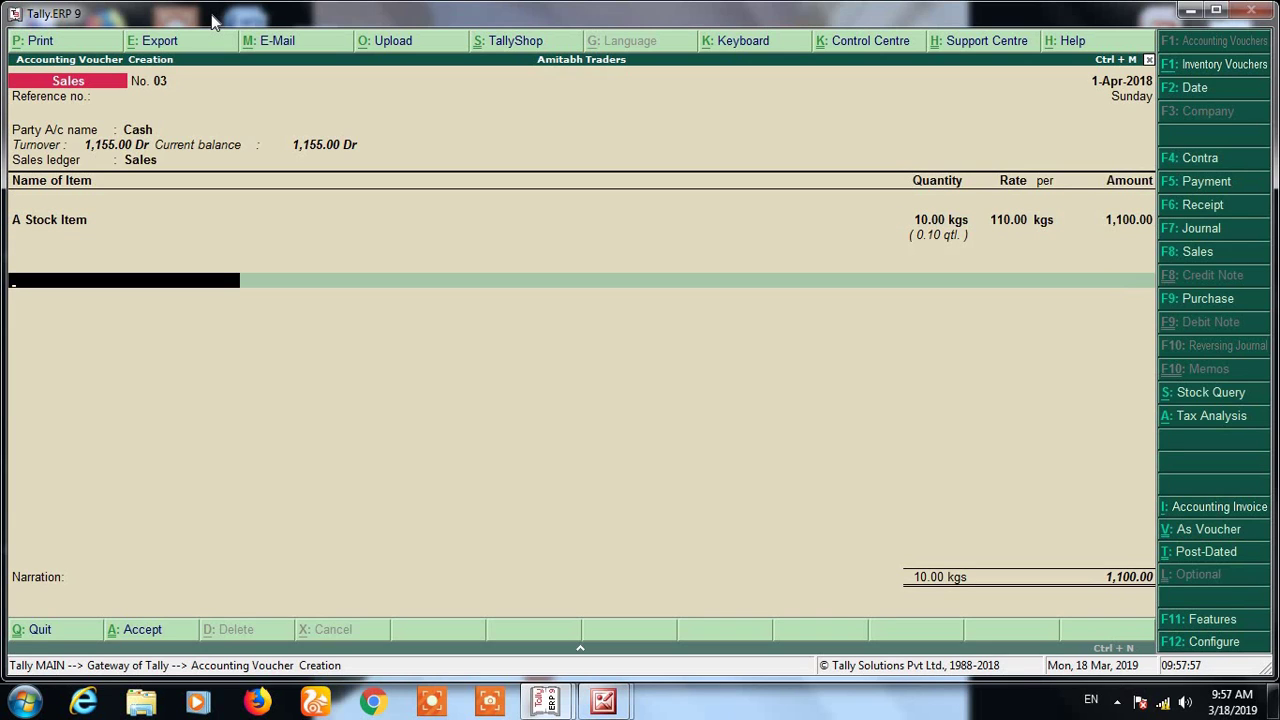
- Add the Cgst and Sgst ledgers to sales voucher 03 and save it without narration
type("Cg")
key("Return")
type("S")
key("Return")
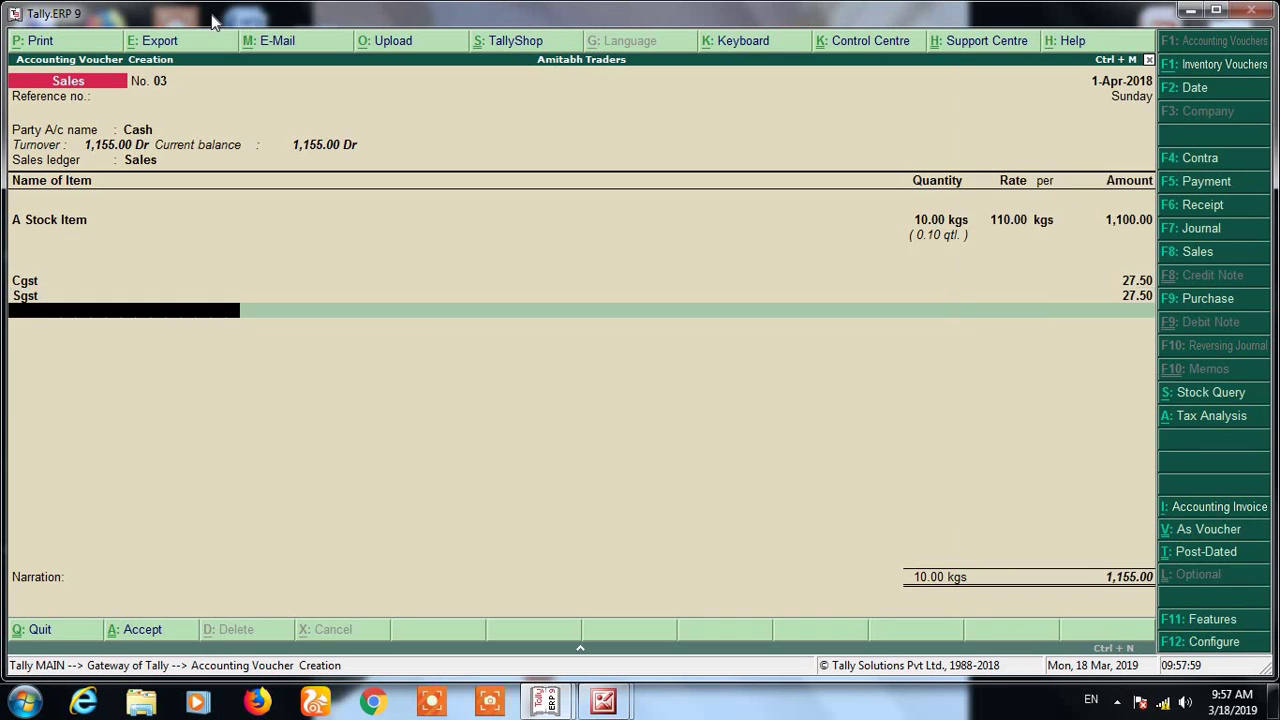
key("Return")
key("Return")
key("Return")
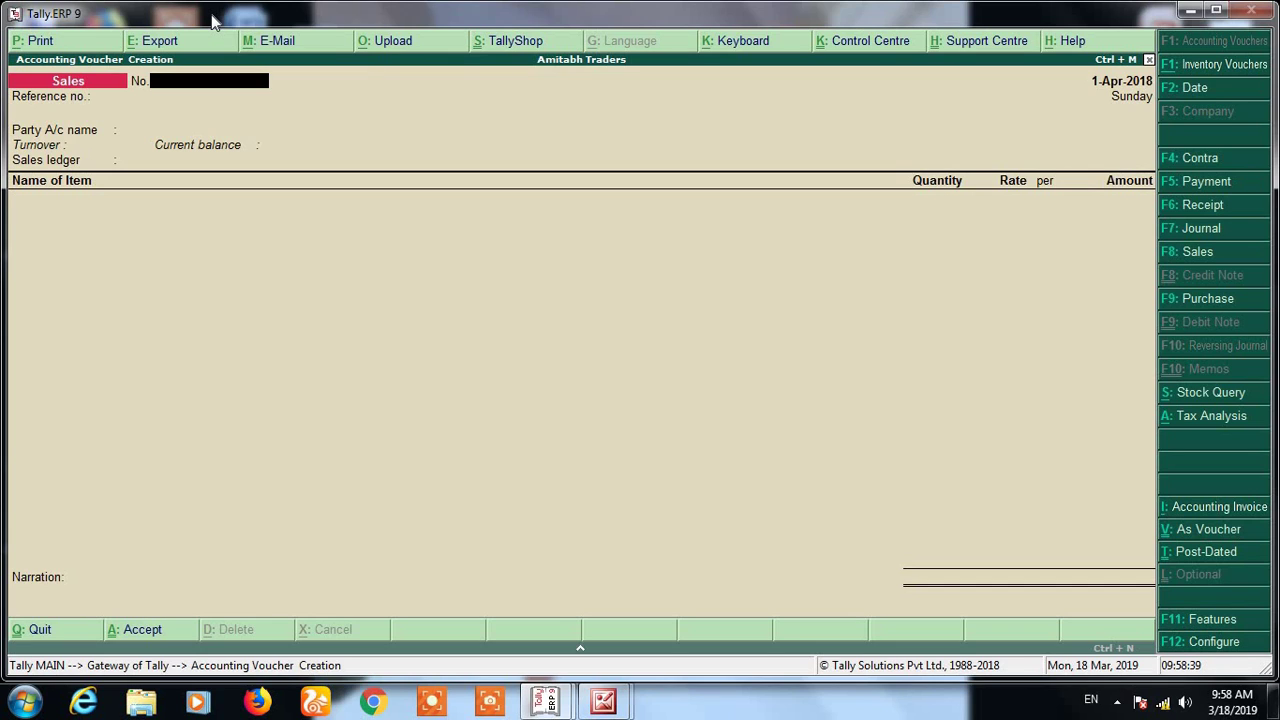
- Try gst/01 as the number of a new sales voucher, clear it and leave the voucher unsaved
type("gst/01")
key("Return")
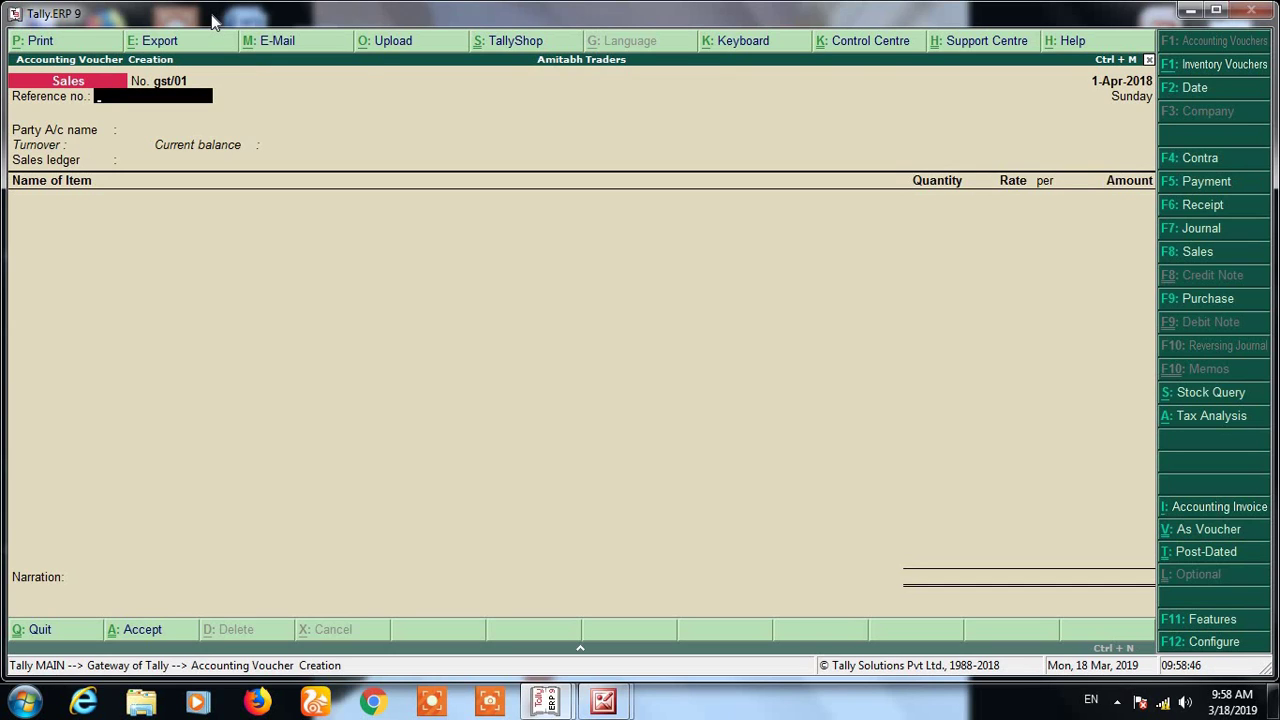
key("BackSpace")
key("BackSpace")
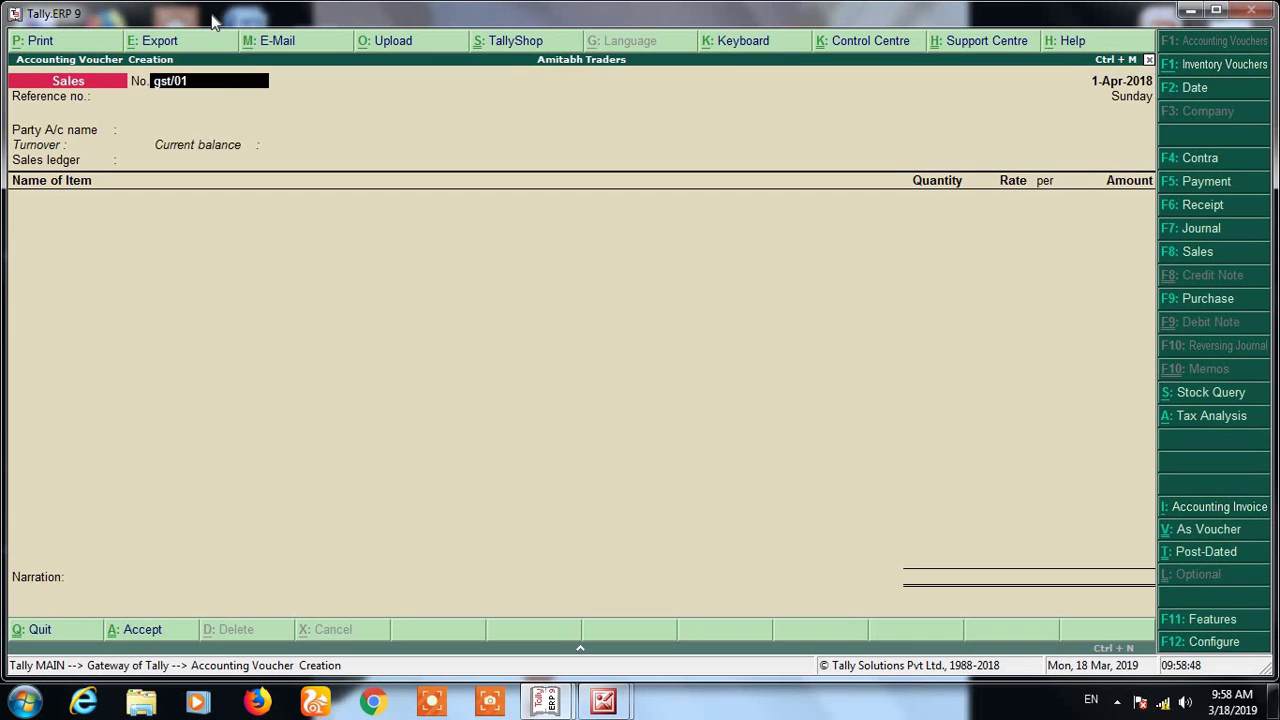
key("space")
key("Escape")
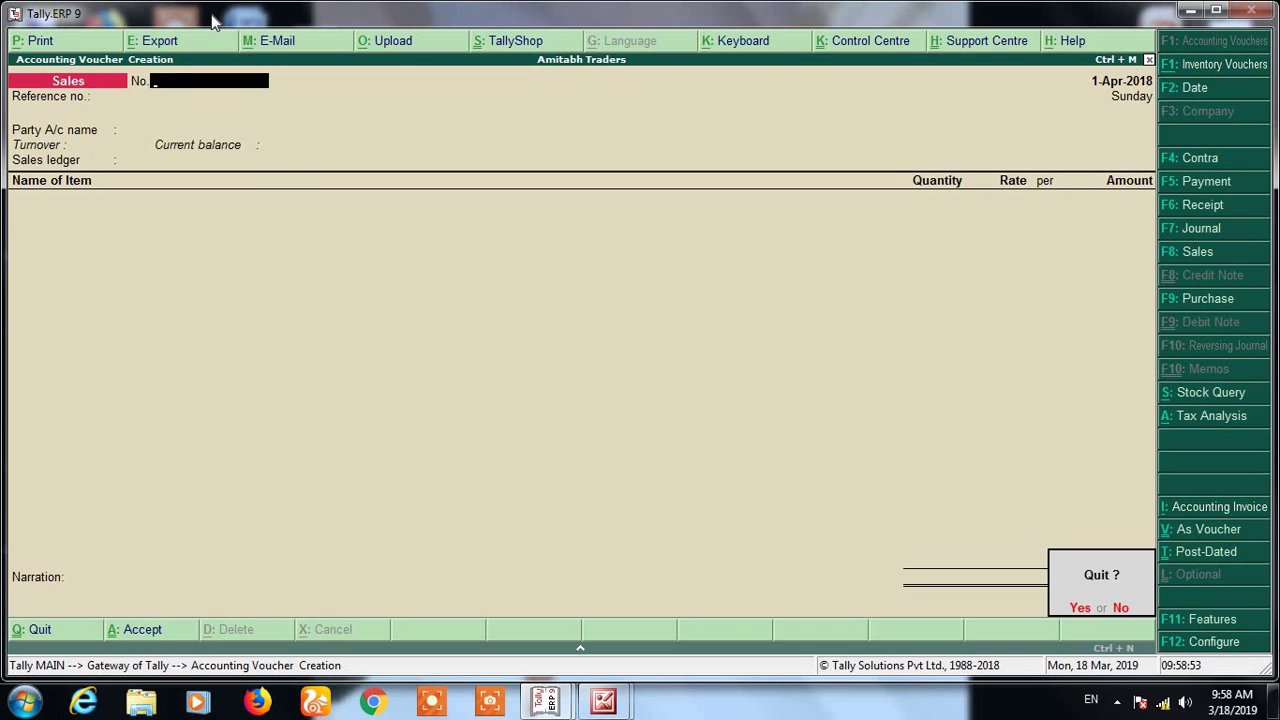
key("y")
- Delete sales vouchers 01 and 03 together from the Day Book and return to the Gateway
key("d")
key("y")
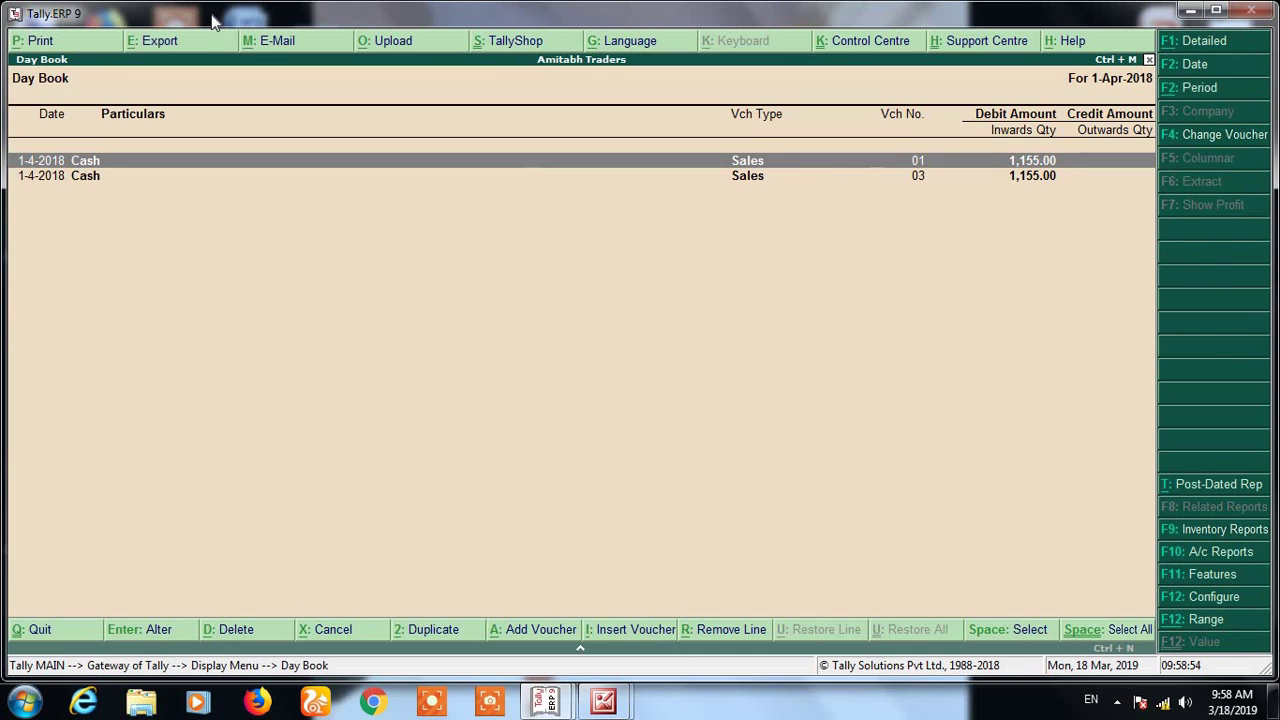
key("space")
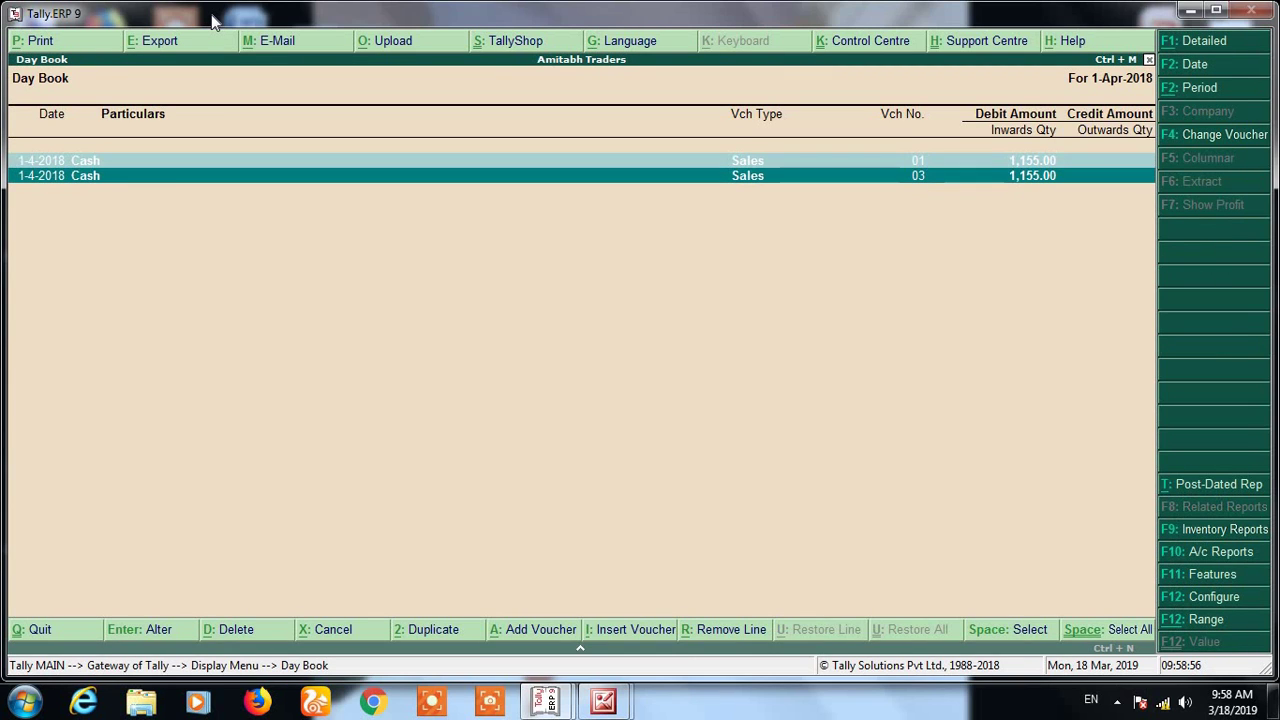
key("alt+d")
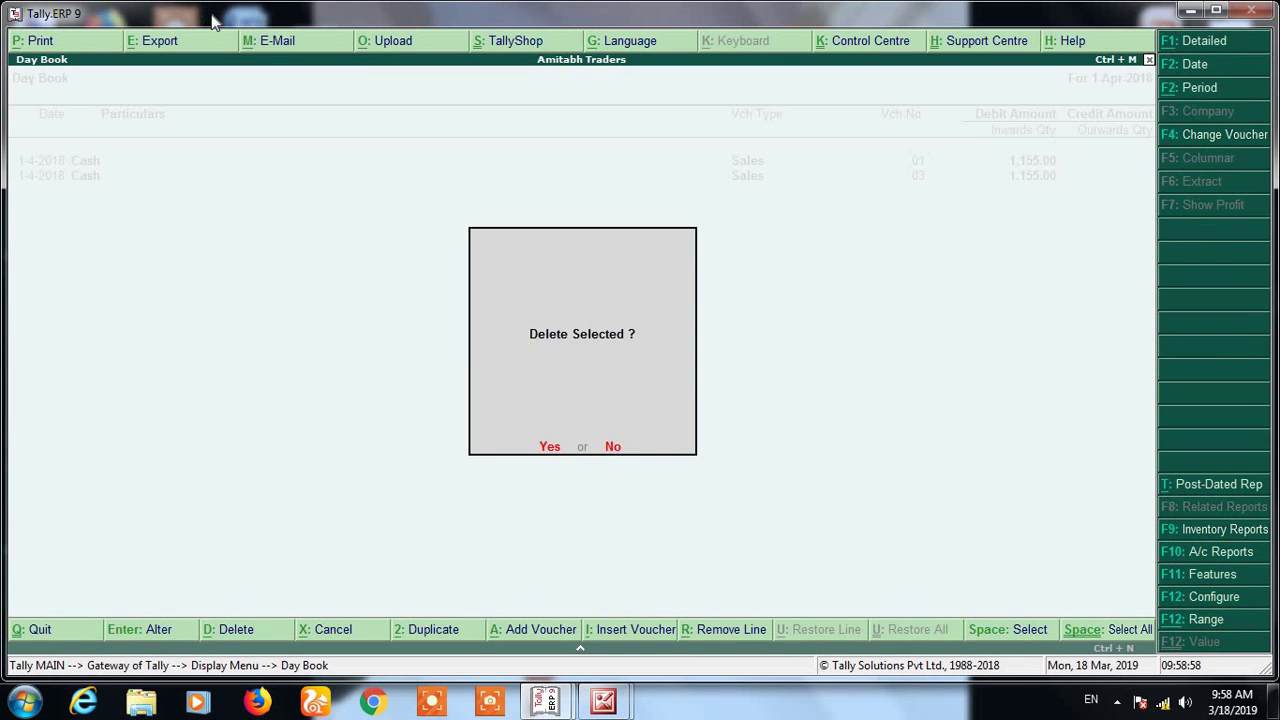
key("y")
key("Escape")
key("Escape")
key("Escape")
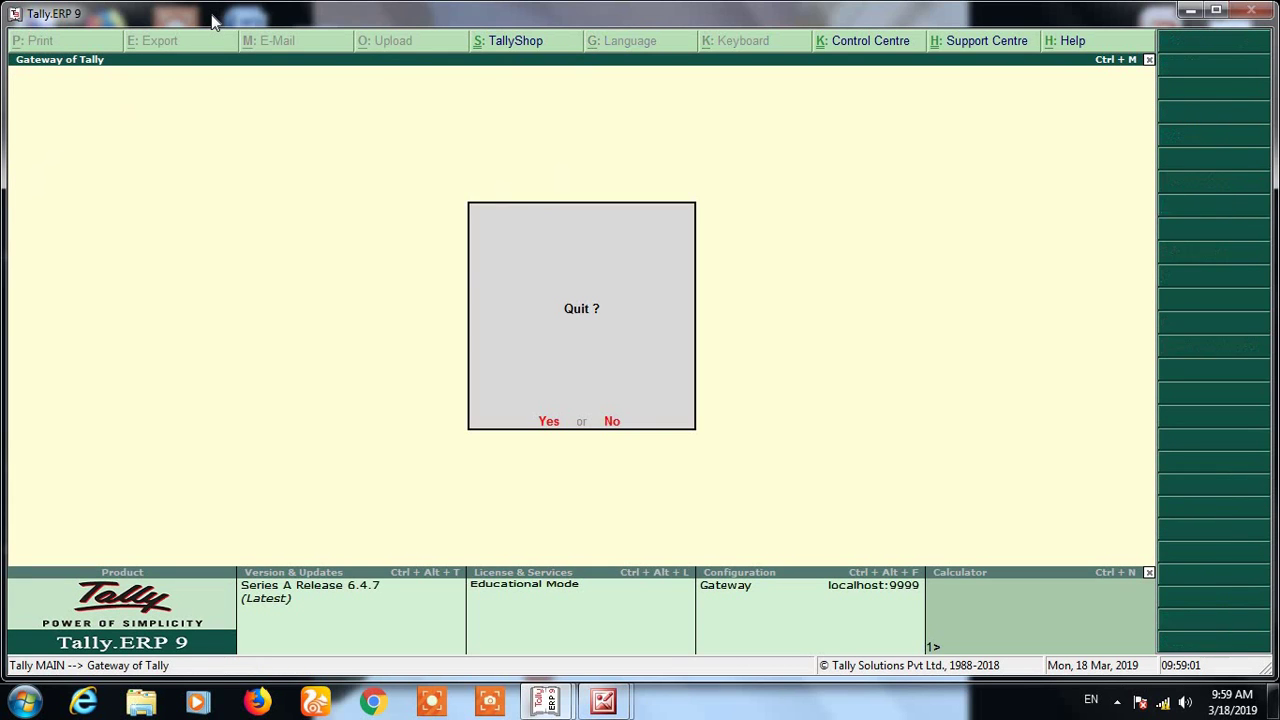
- Alter the Sales voucher type to use the Multi-user Auto numbering method without advanced configuration, and save it
type("navc")
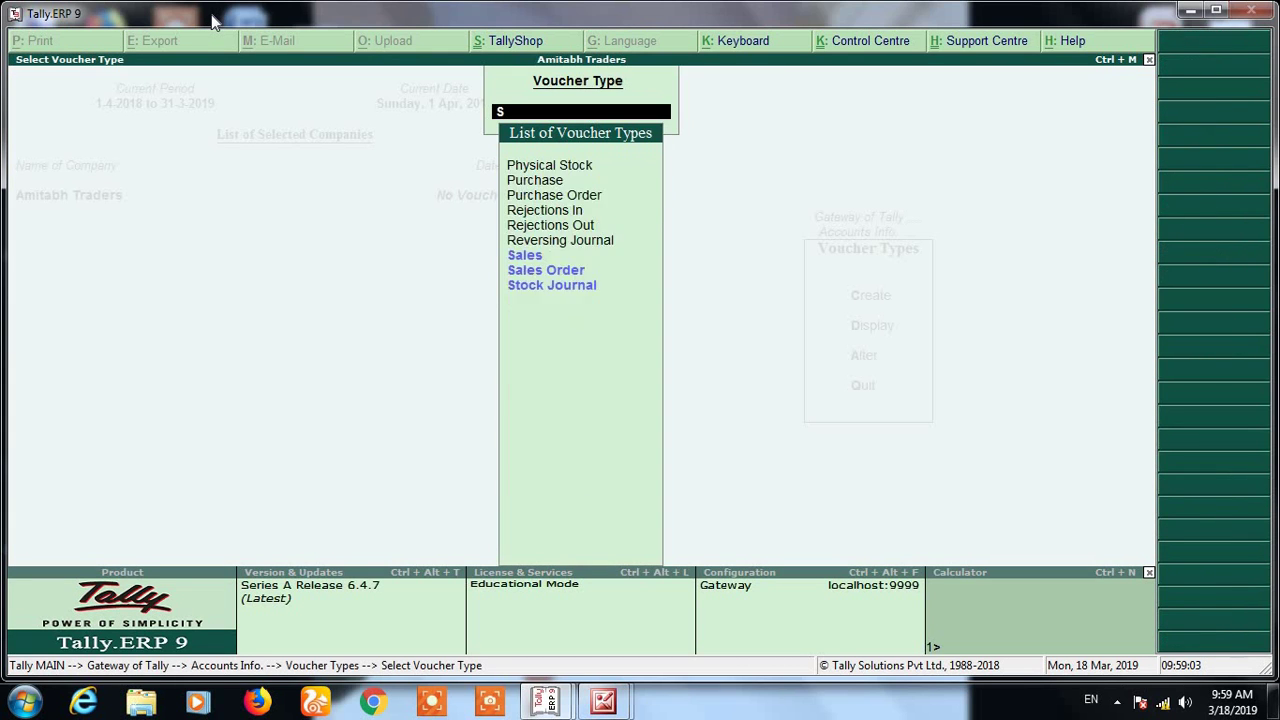
type("Sa")
key("Return")
key("Return")
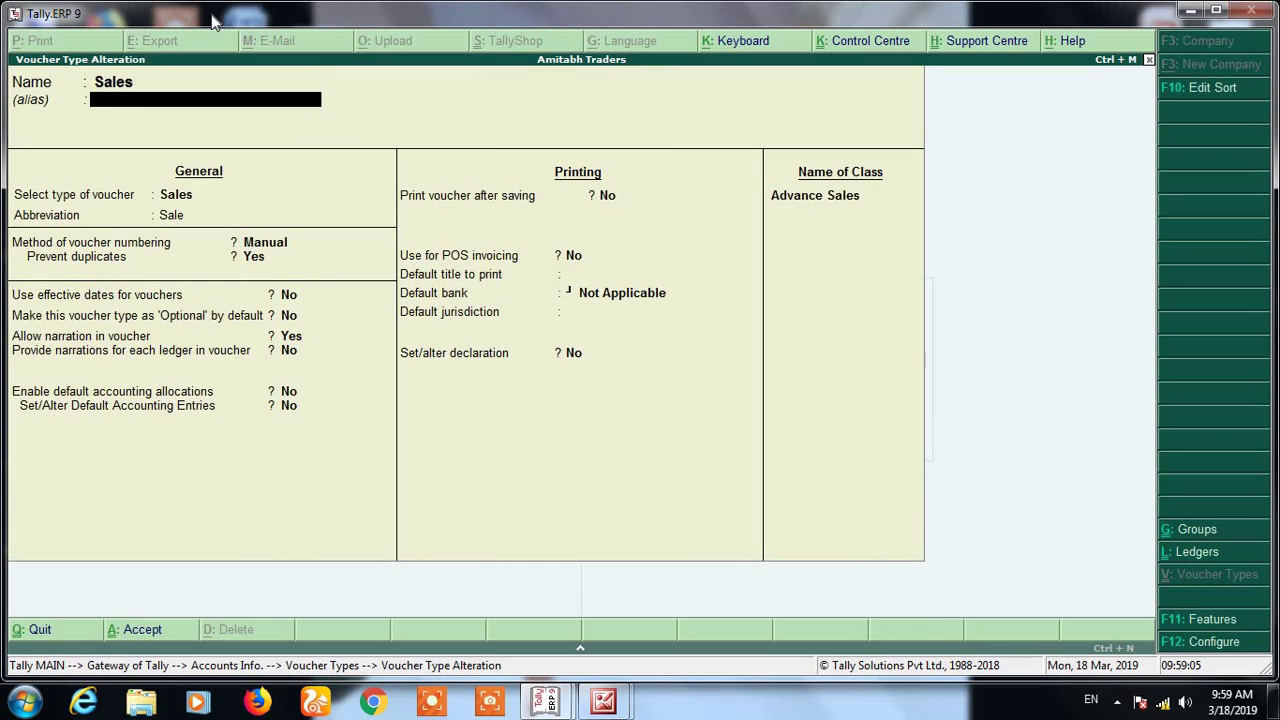
key("Return")
key("Return")
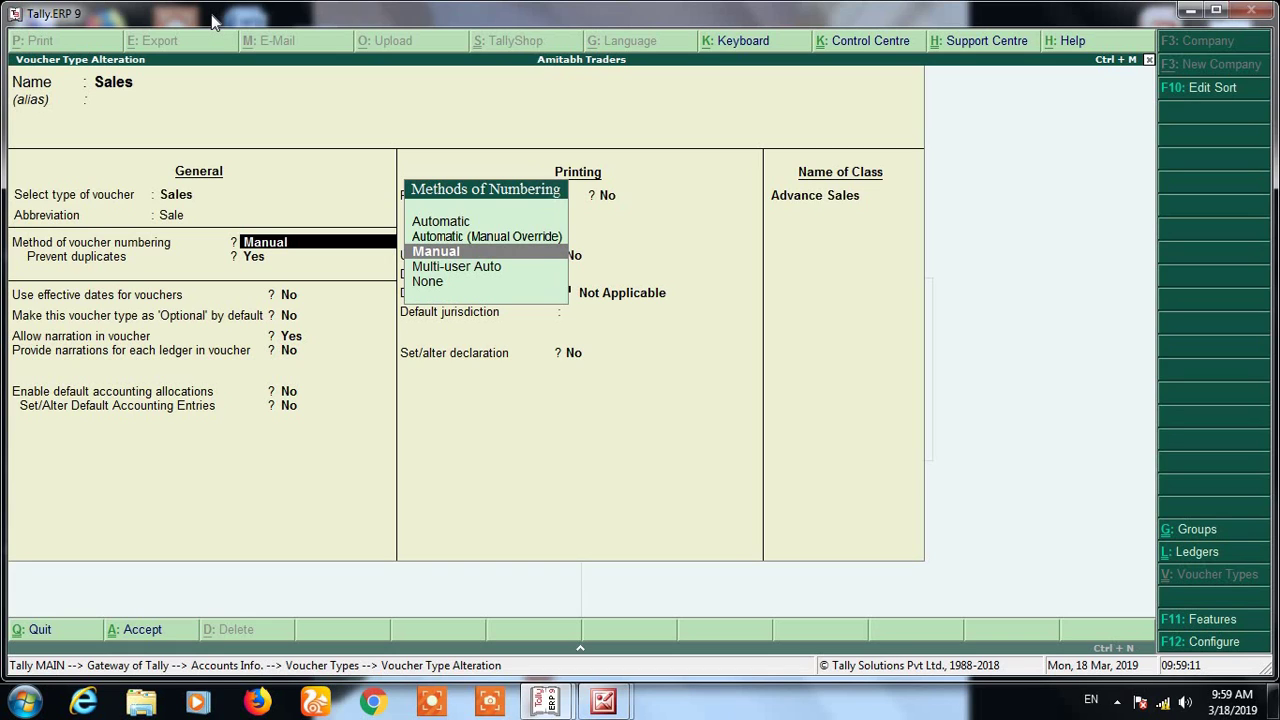
key("Down")
key("Return")
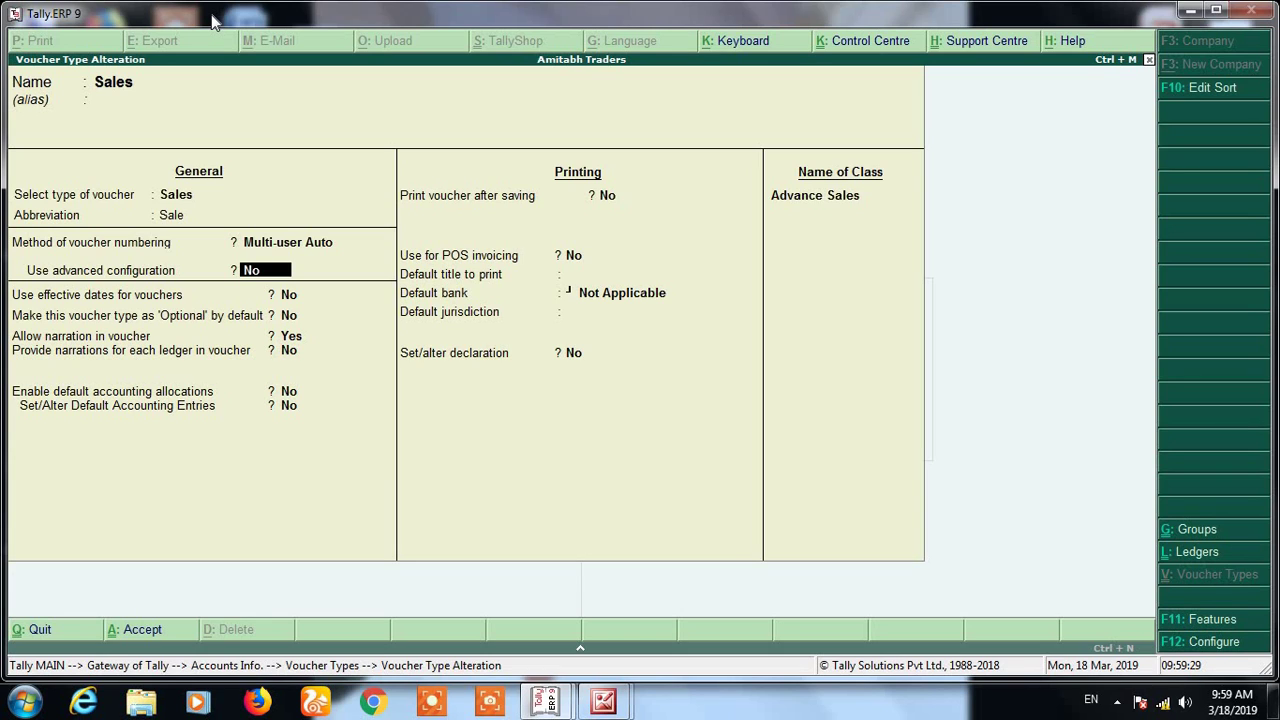
key("Return")
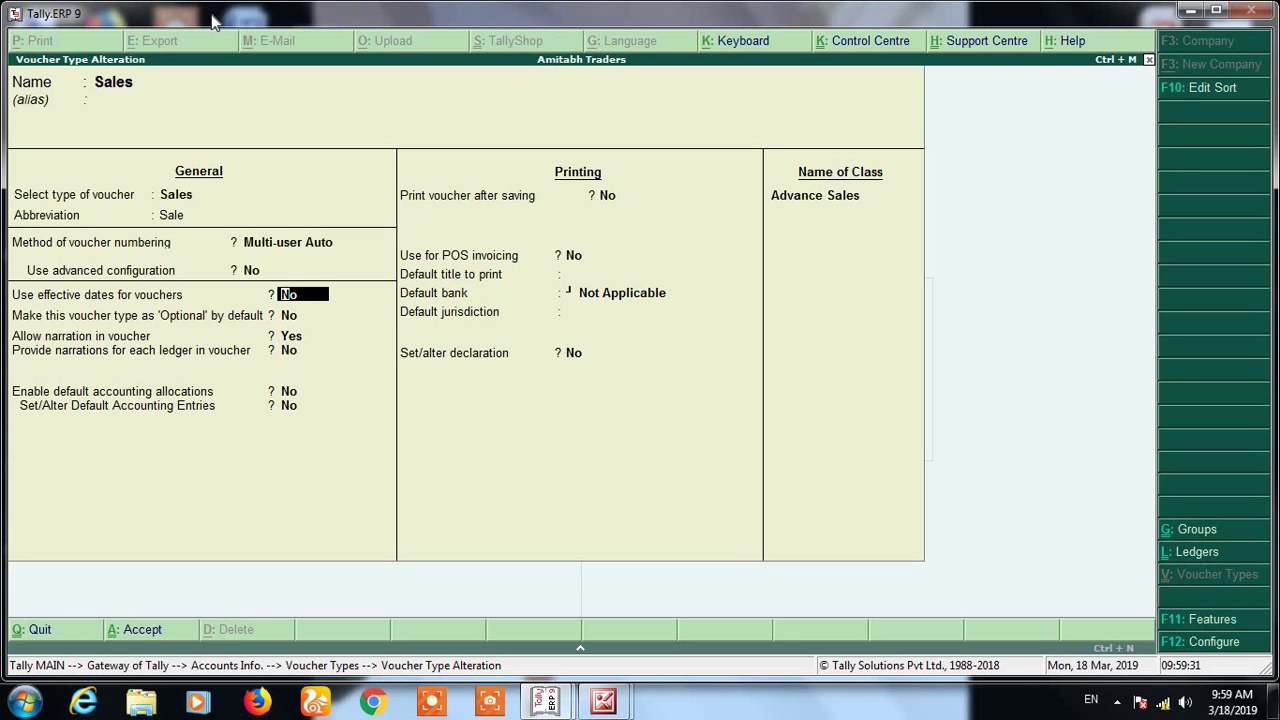
key("Escape")
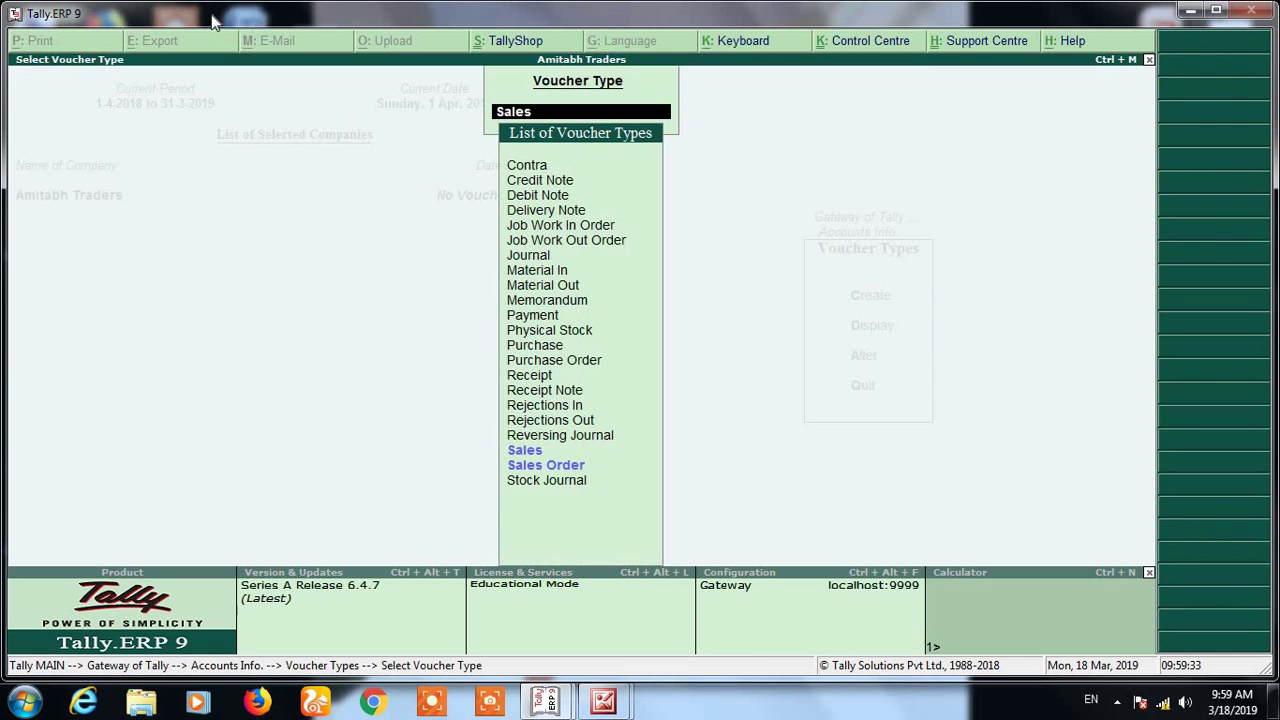
key("Escape")
key("Escape")
key("Escape")
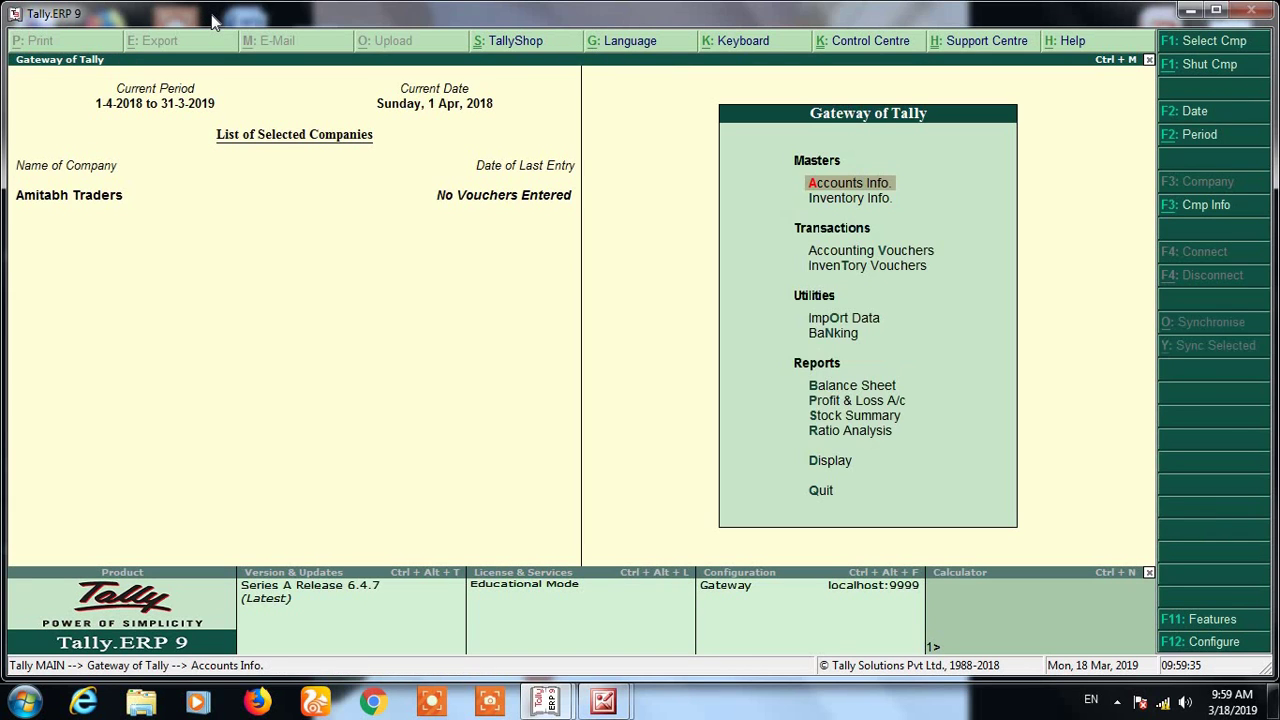
- Start an auto-numbered sales voucher dated 1-Apr-2018 with Cash as the party and Sales as the sales ledger
key("v")
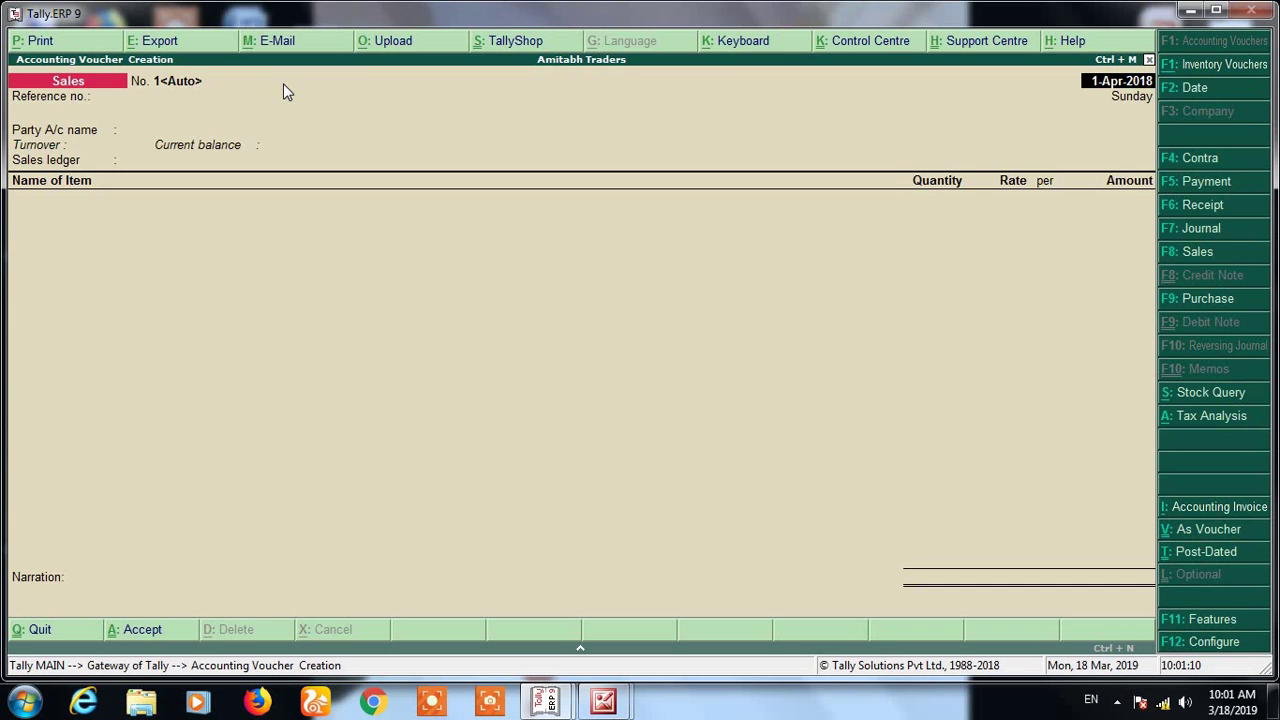
key("Return")
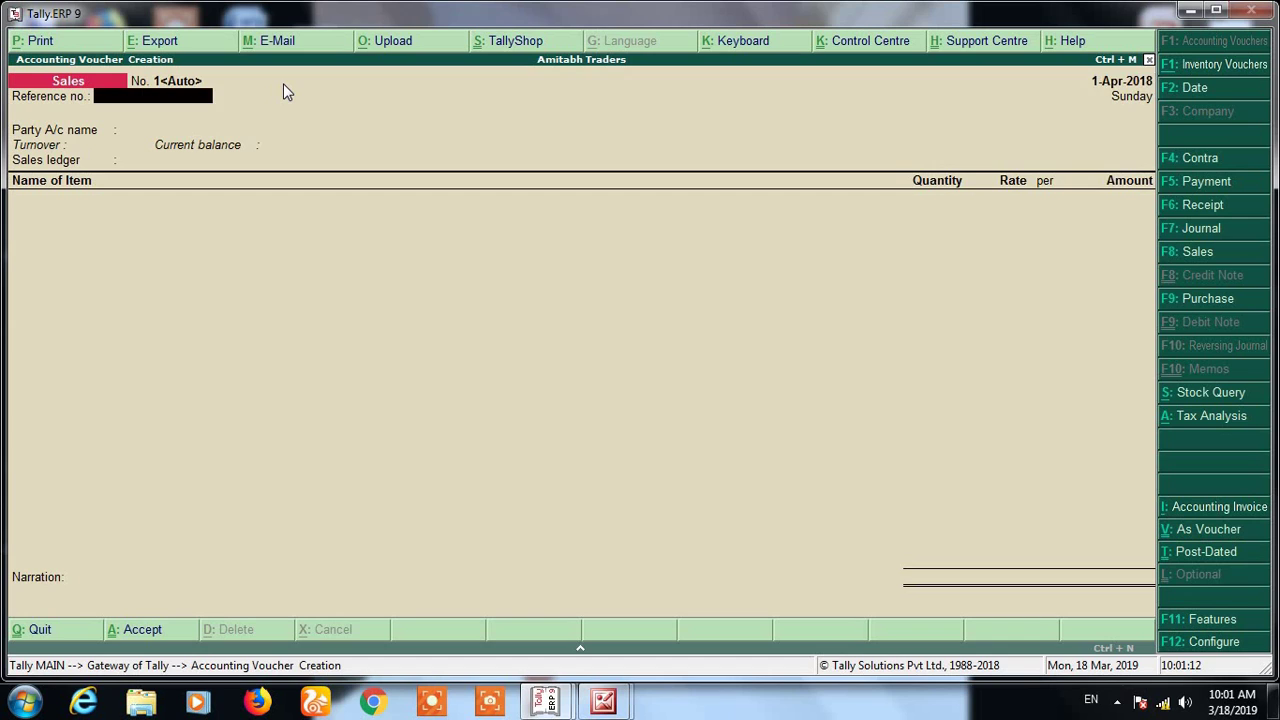
key("Return")
type("Ca")
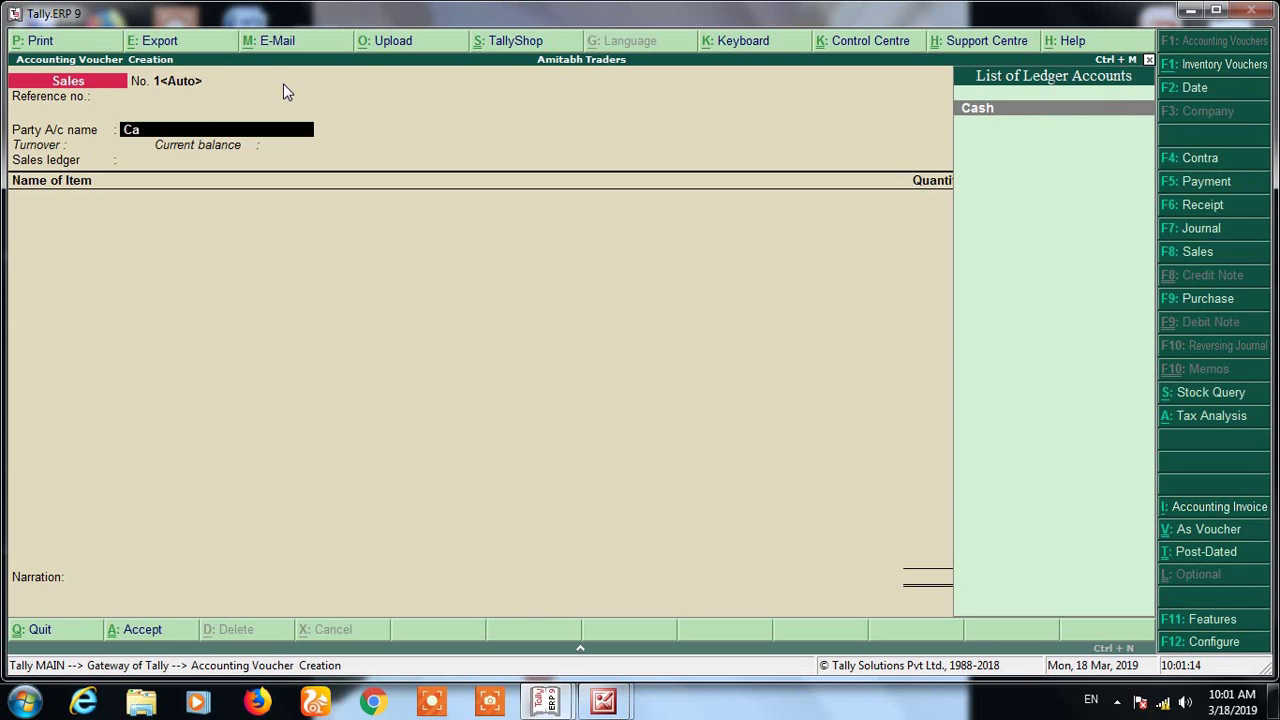
key("Return")
key("Return")
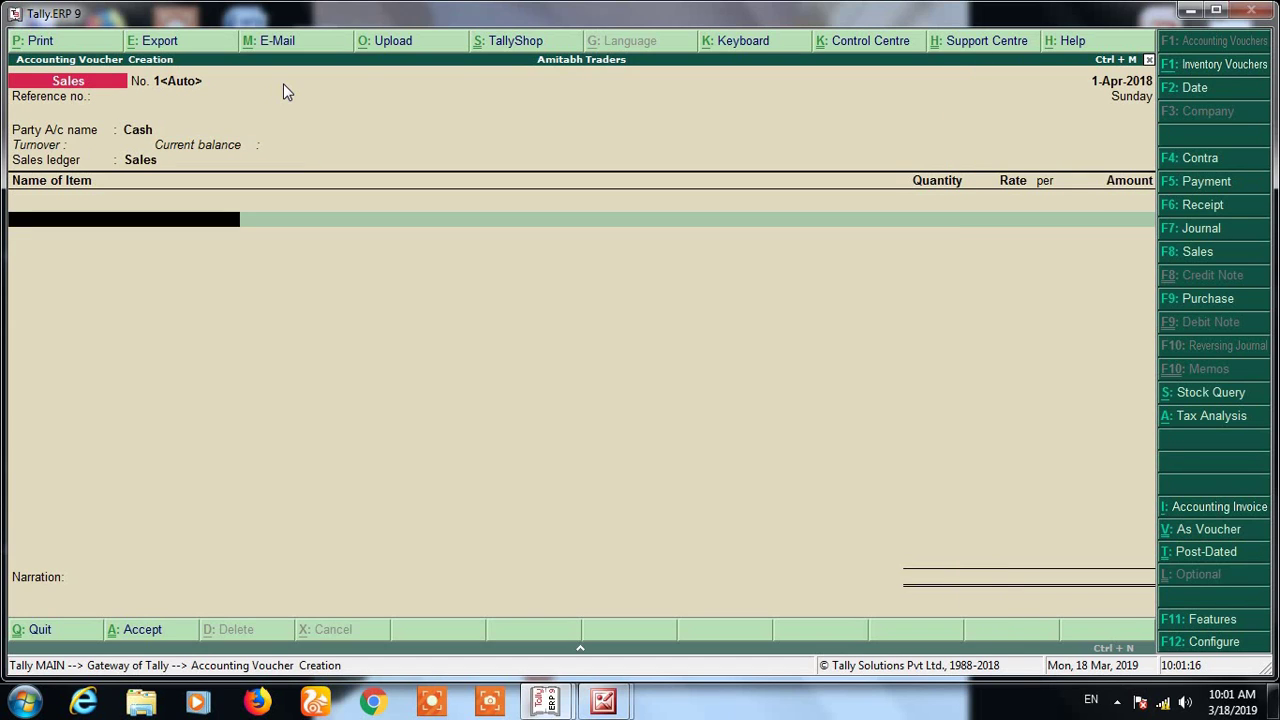
- Add 200 kgs of A Stock Item at the default rate to the first auto-numbered sales voucher
type("a")
key("Return")
type("2")
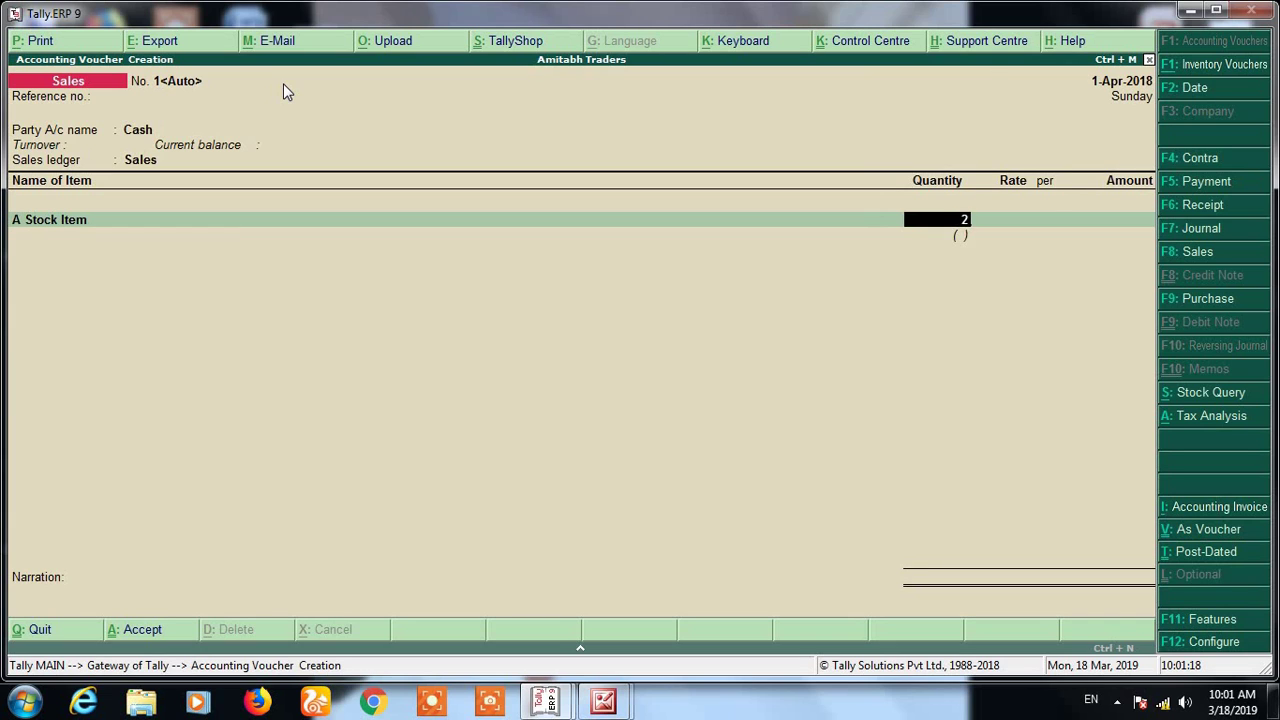
type("00")
key("Return")
key("Return")
key("Return")
key("Return")
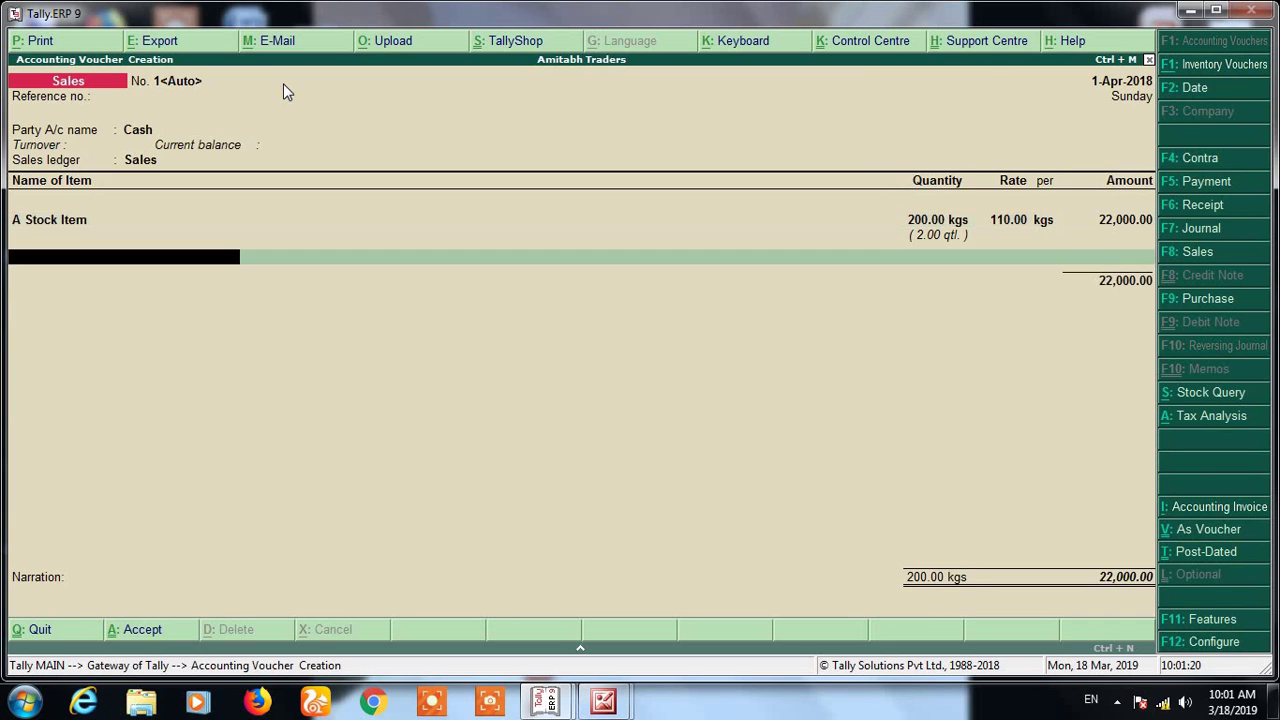
- Add the Cgst and Sgst ledgers to the first auto-numbered voucher and save it without narration
key("Return")
type("cg")
key("Return")
key("Return")
type("s")
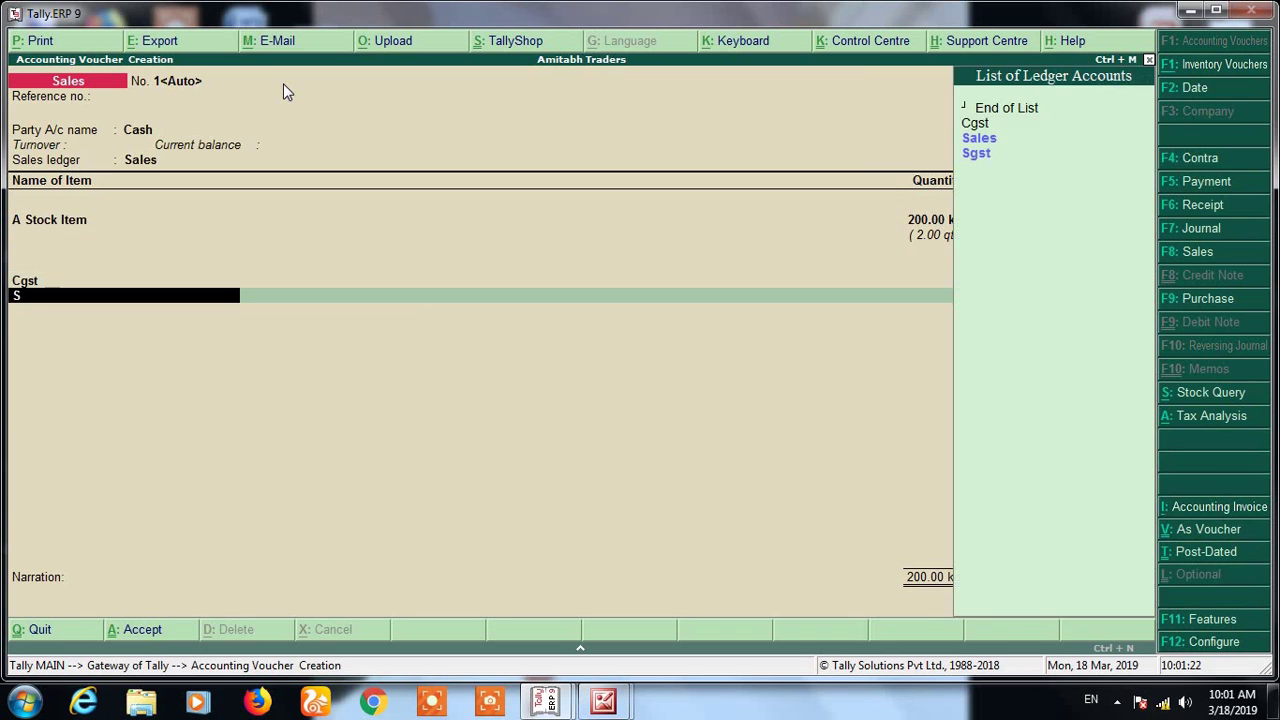
key("Return")
key("Return")
key("Return")
key("Return")
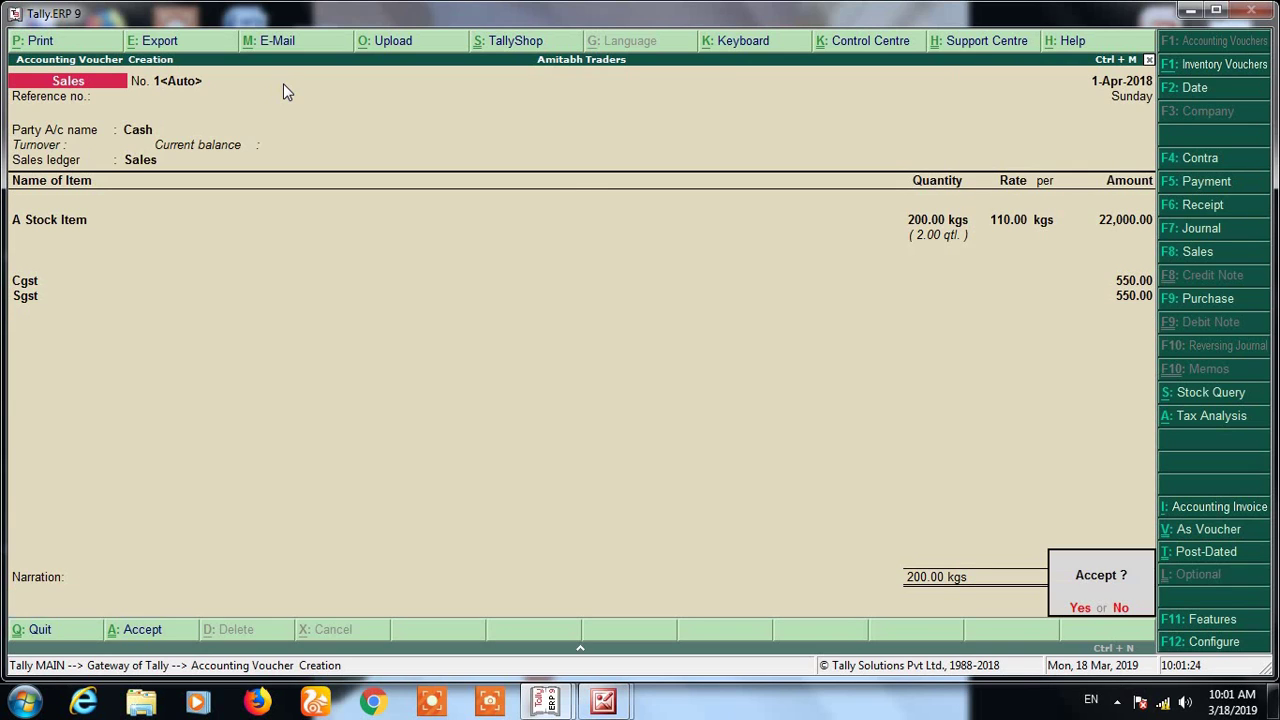
key("Return")
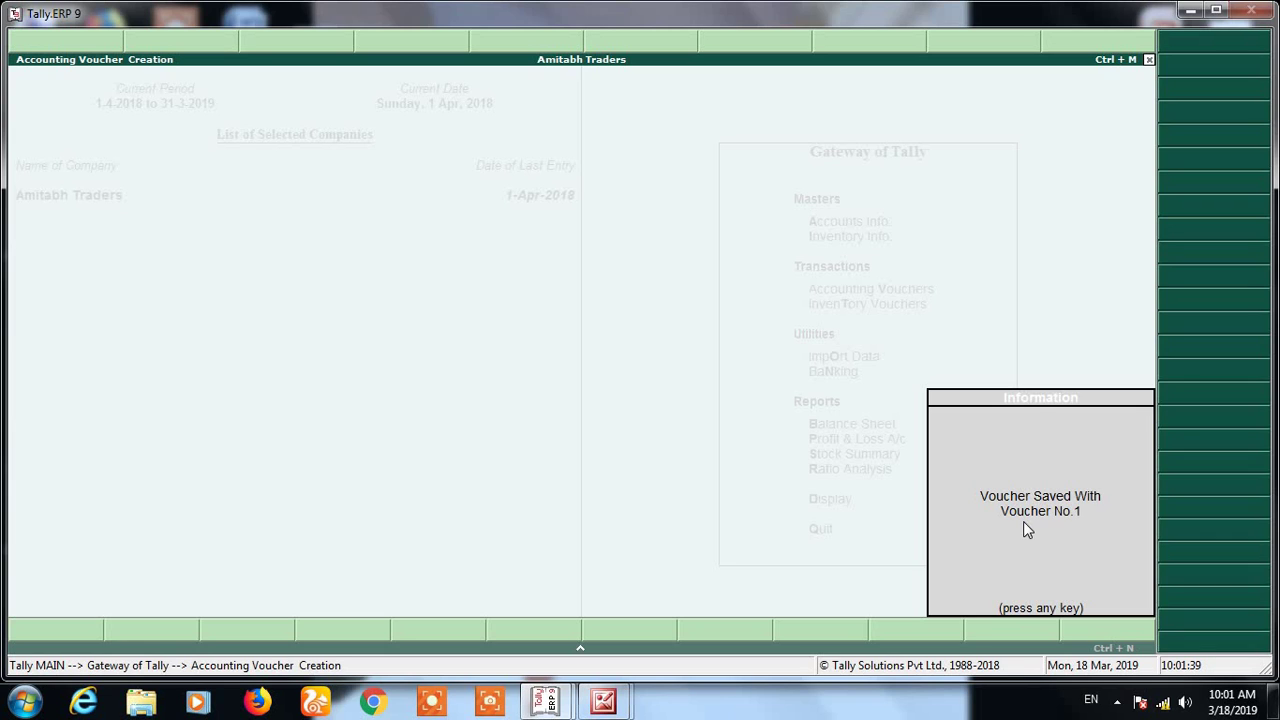
key("Return")
- Enter a second auto-numbered sales voucher for Cash with the Sales ledger and 10 kgs of A Stock Item at the default rate
key("Return")
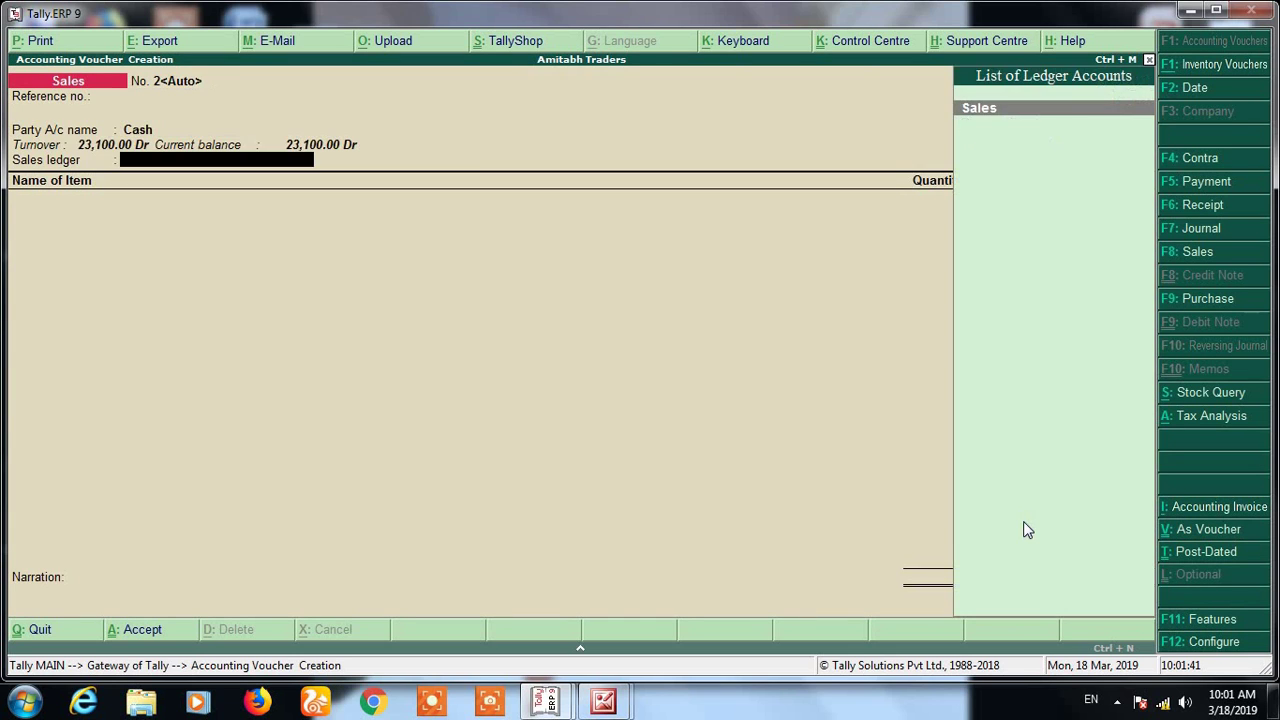
key("Return")
key("Return")
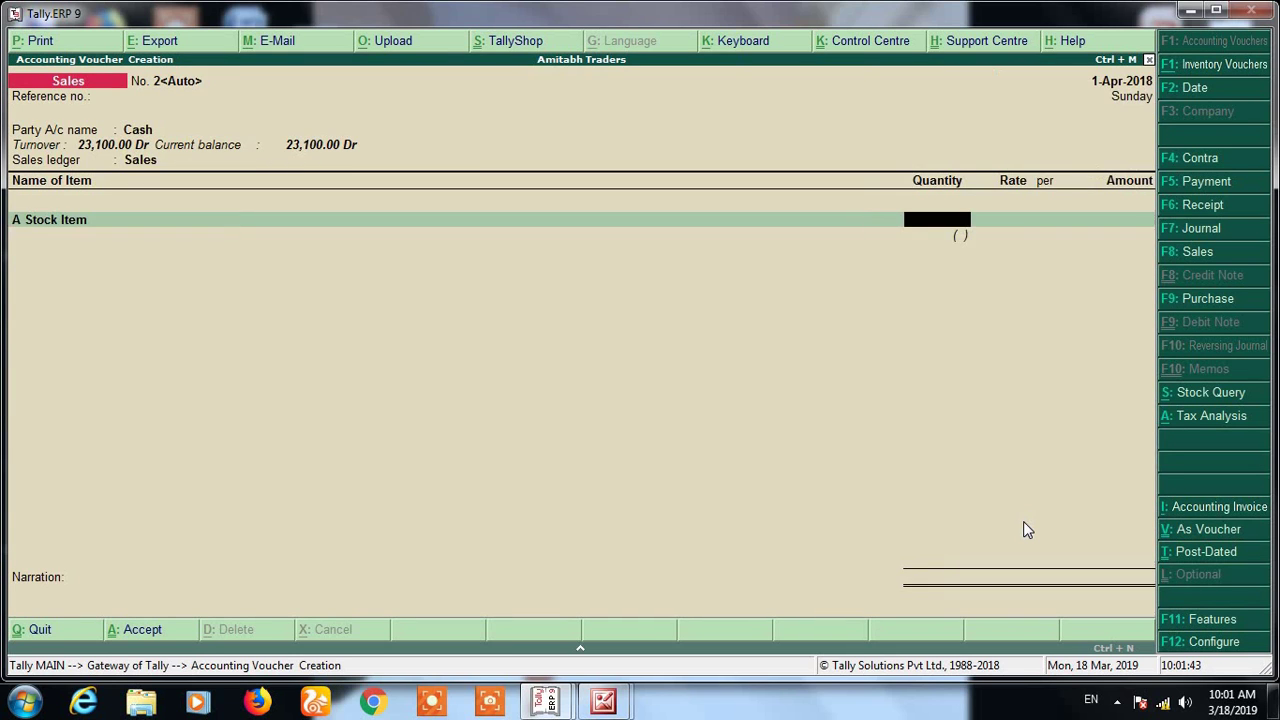
type("10")
key("Return")
key("Return")
key("Return")
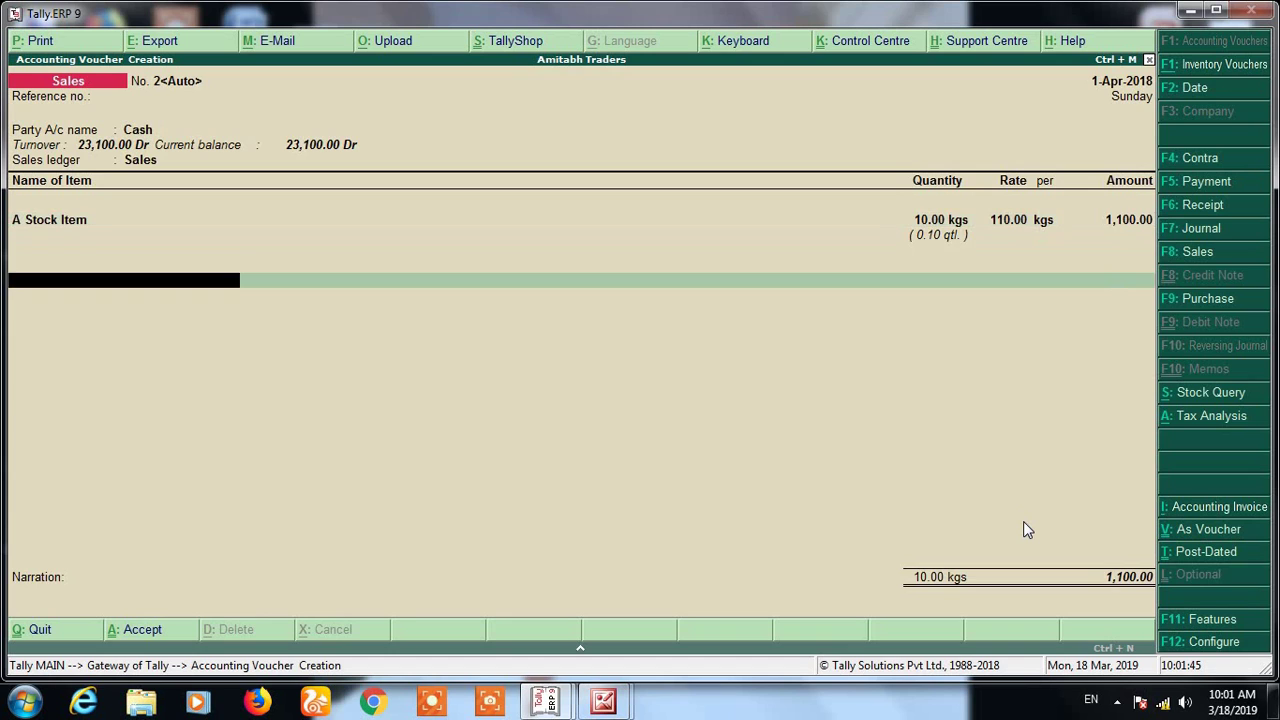
- Add the Cgst and Sgst ledgers to the second auto-numbered voucher and leave its narration empty
type("C")
key("Return")
type("S")
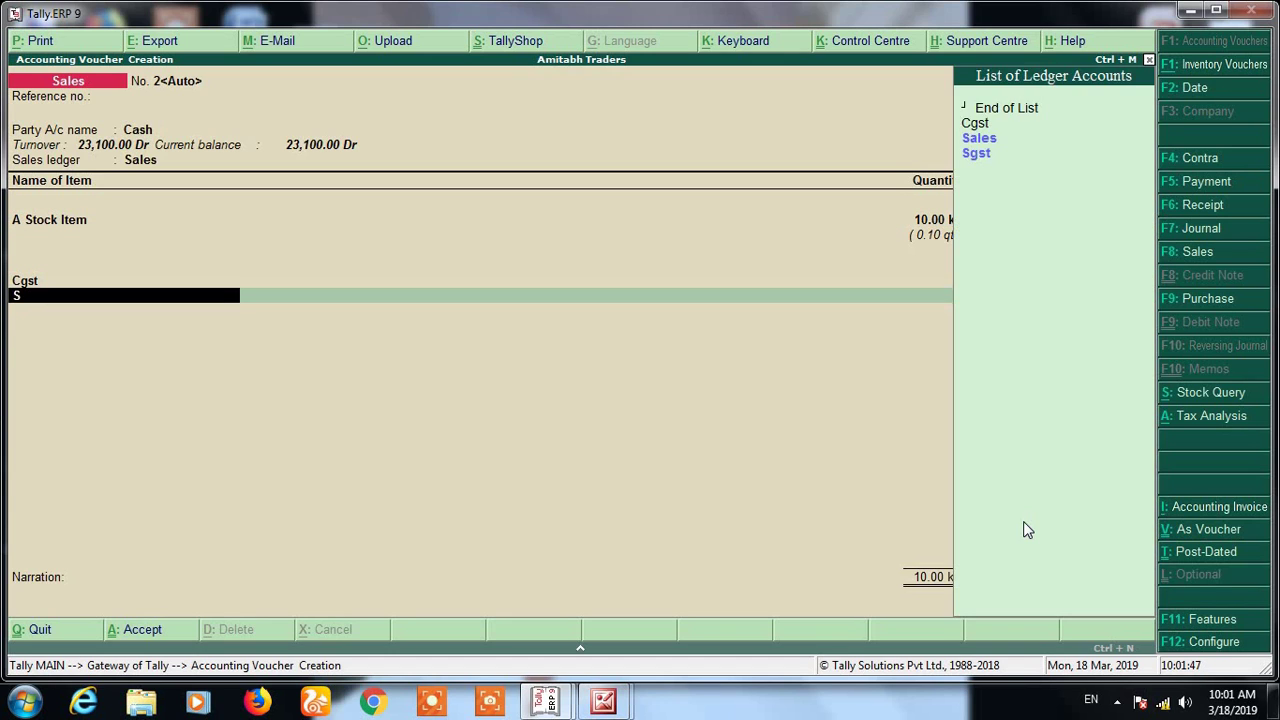
type("g")
key("Return")
key("Return")
key("Return")
key("Return")
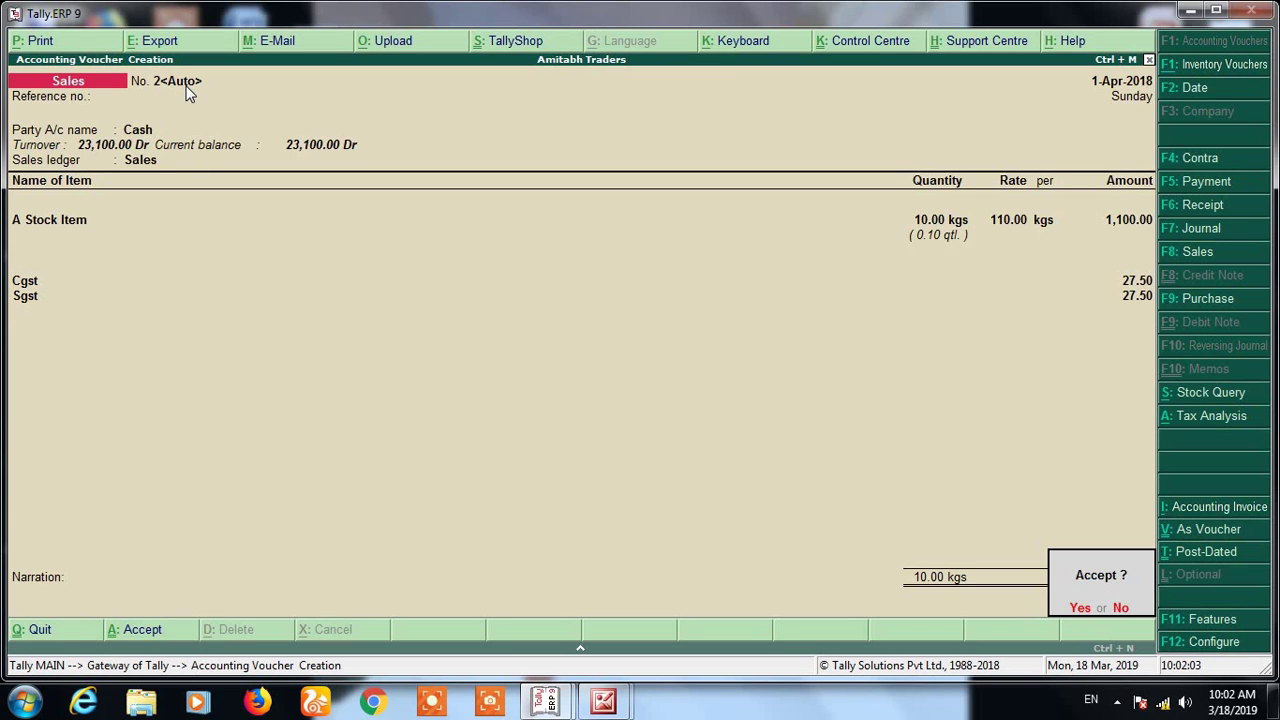
- Review the second auto-numbered sales voucher's fields from date to narration, keeping every entry as it is and holding off on saving
key("n")
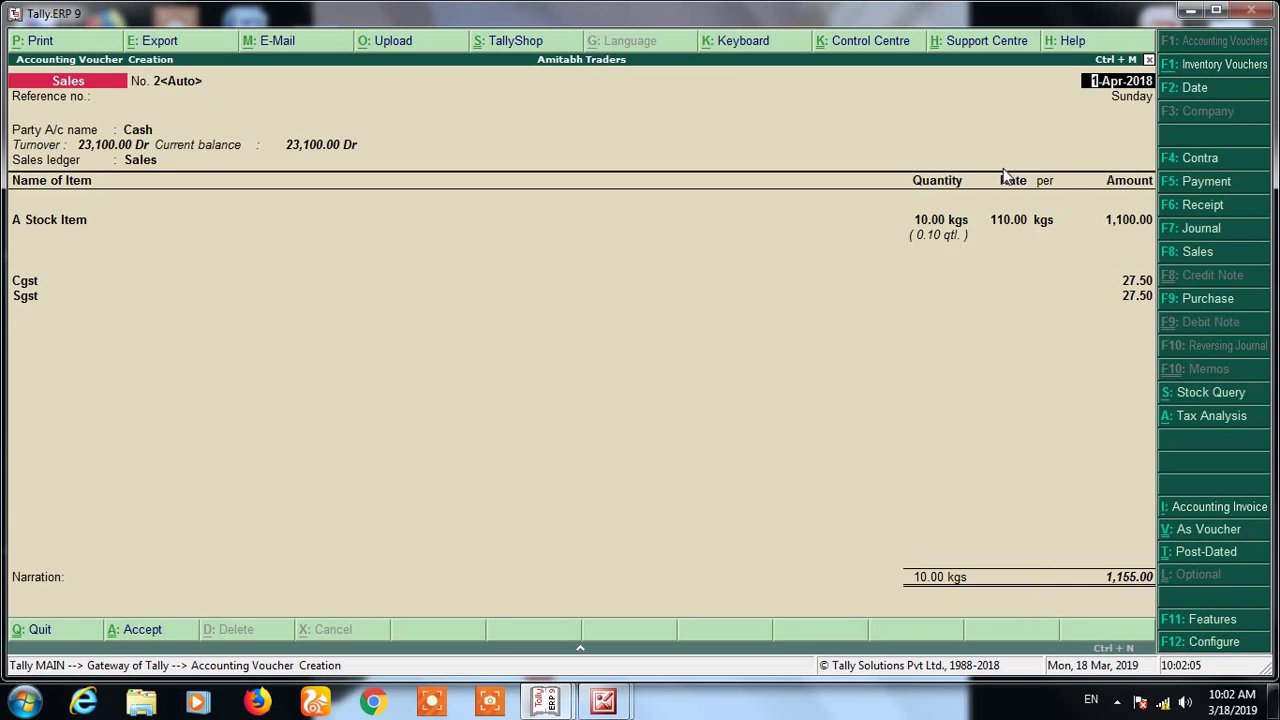
key("Return")
key("Return")
key("Return")
key("Return")
key("Return")
key("Return")
key("Return")
key("Return")
key("Return")
key("Return")
key("Return")
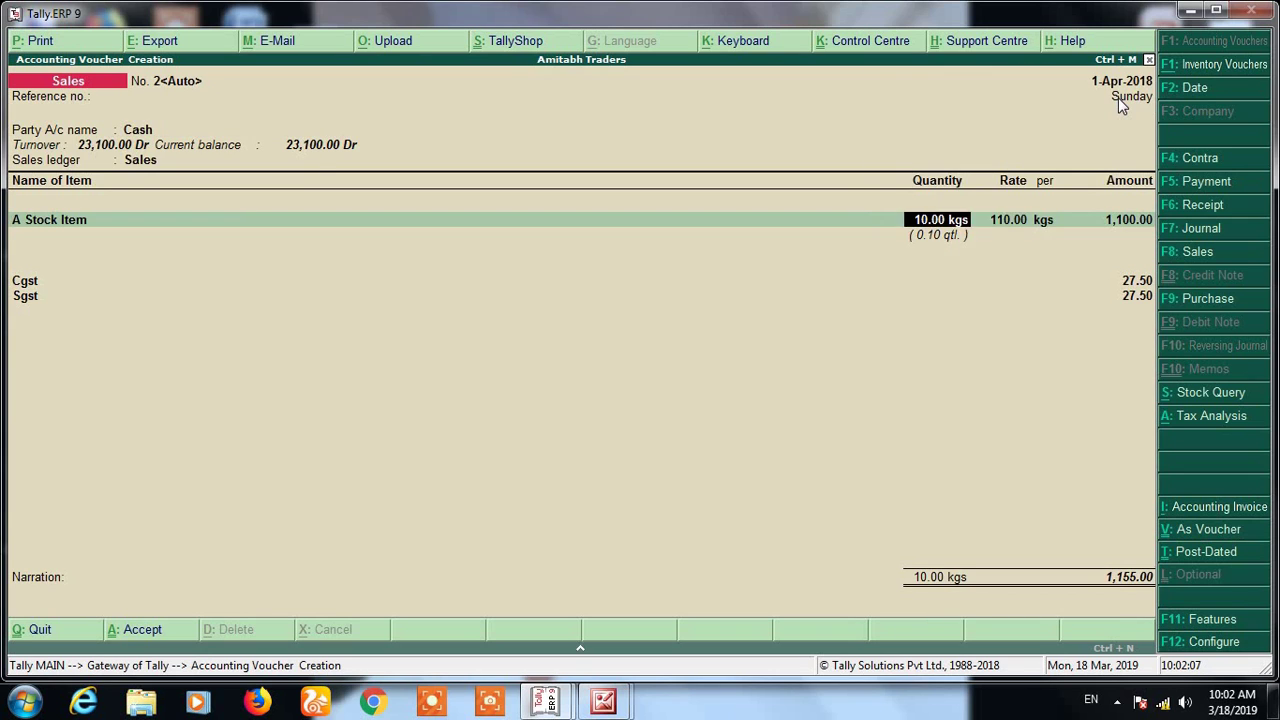
key("Return")
key("Return")
key("Return")
key("Return")
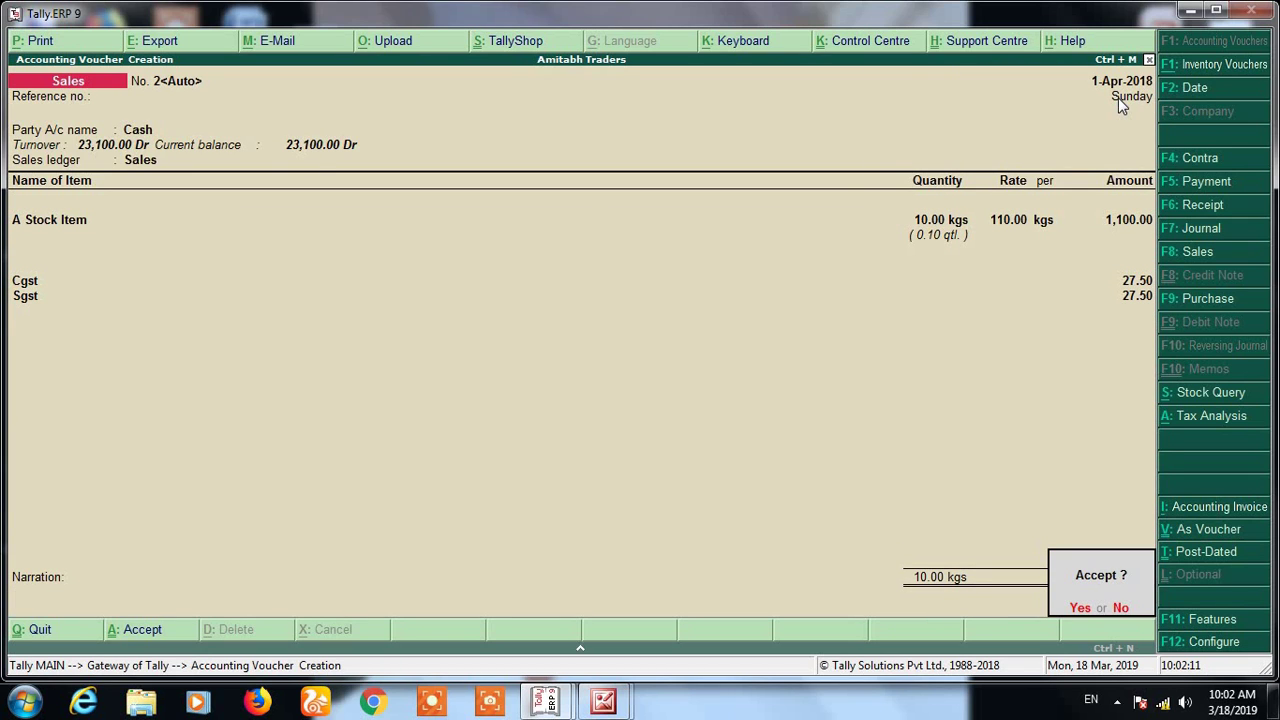
key("n")
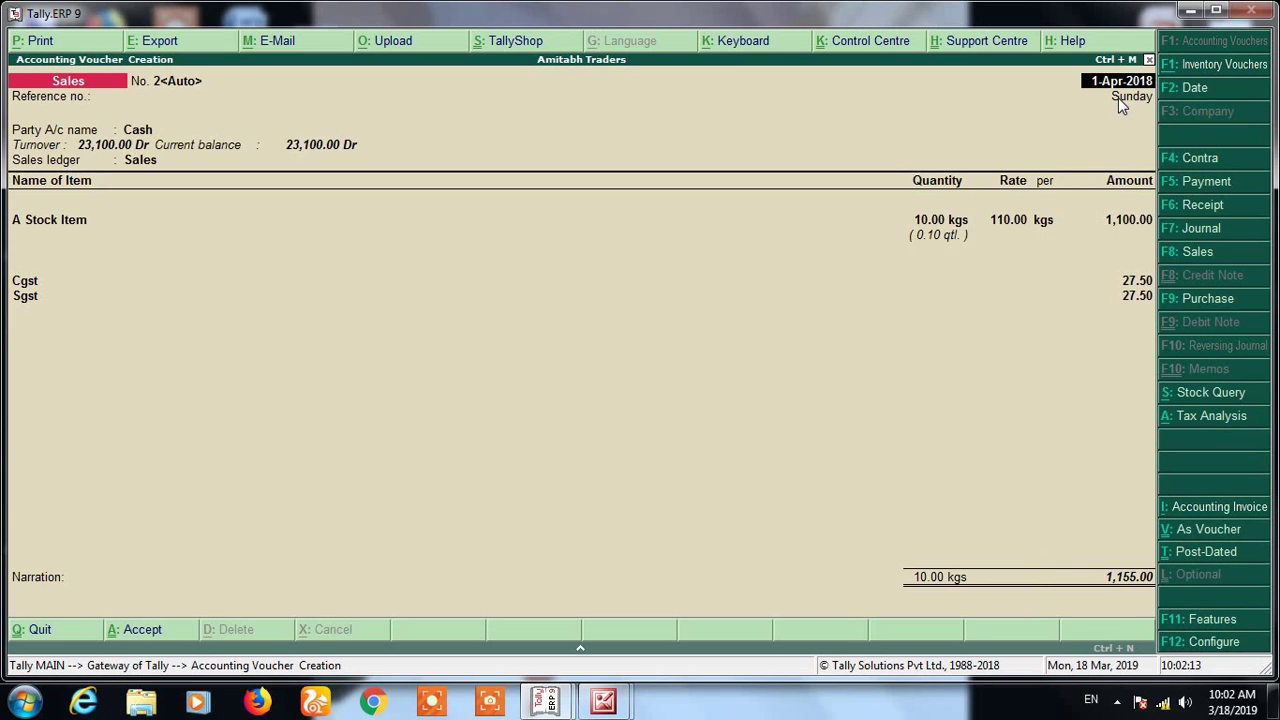
key("Return")
key("Return")
key("Return")
key("Return")
key("Return")
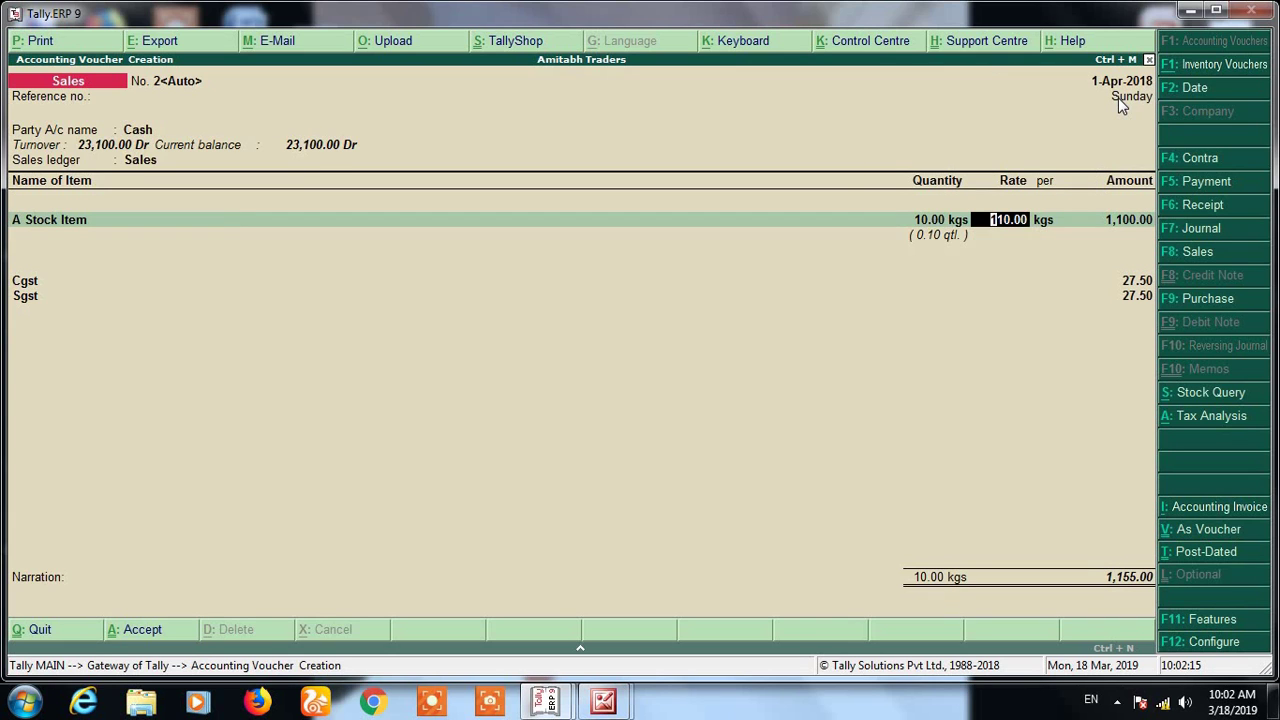
key("BackSpace")
key("BackSpace")
key("BackSpace")
key("BackSpace")
key("BackSpace")
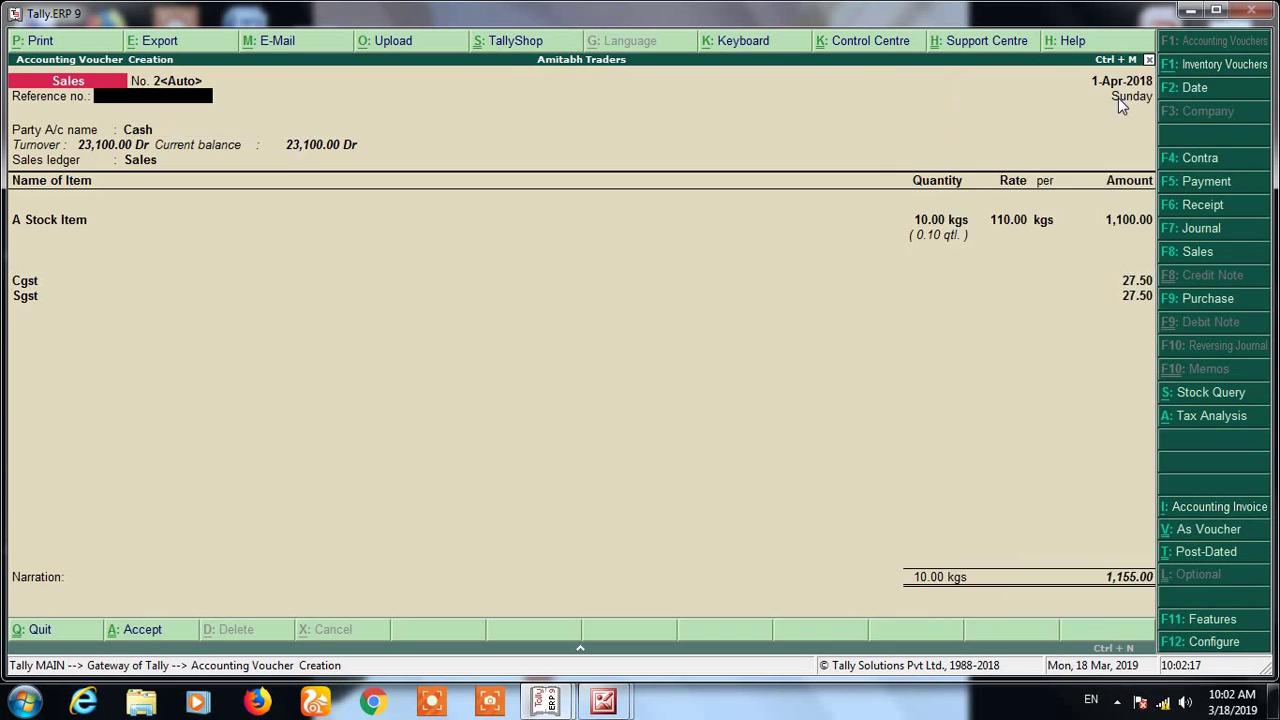
key("Return")
key("Return")
key("Return")
key("Return")
key("Return")
key("Return")
key("Return")
key("Return")
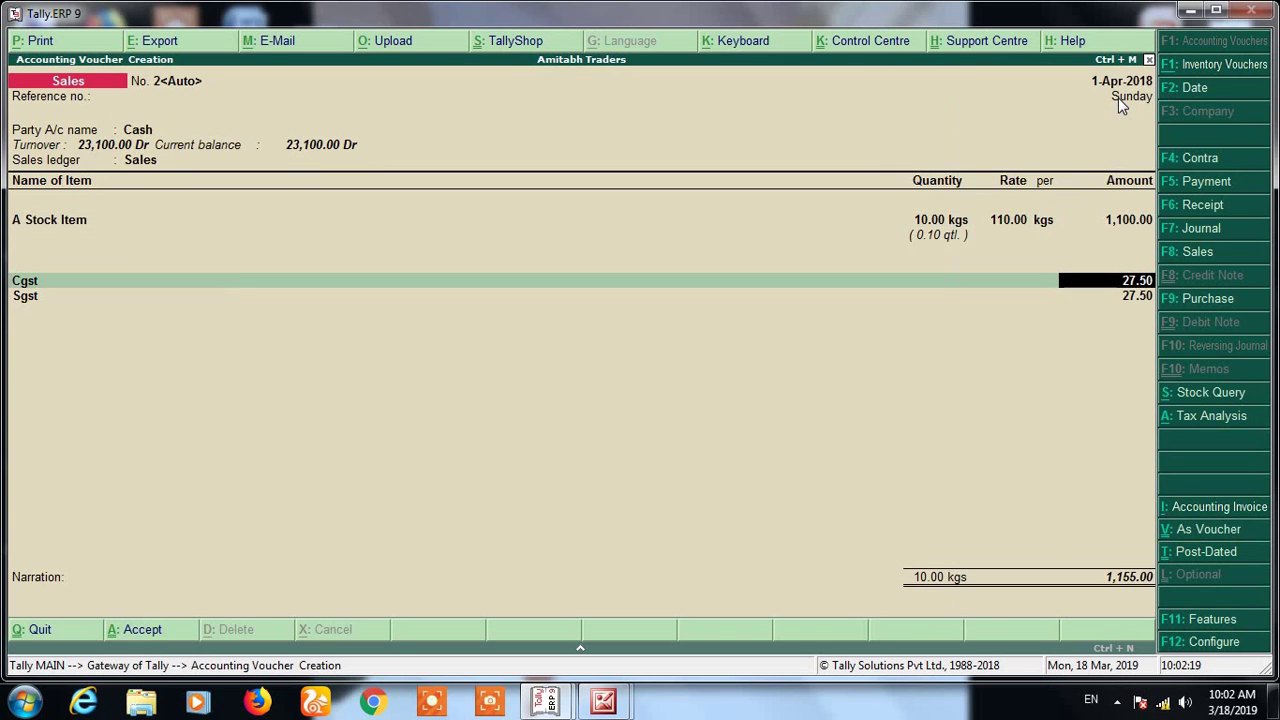
key("Return")
key("Return")
key("Return")
key("Return")
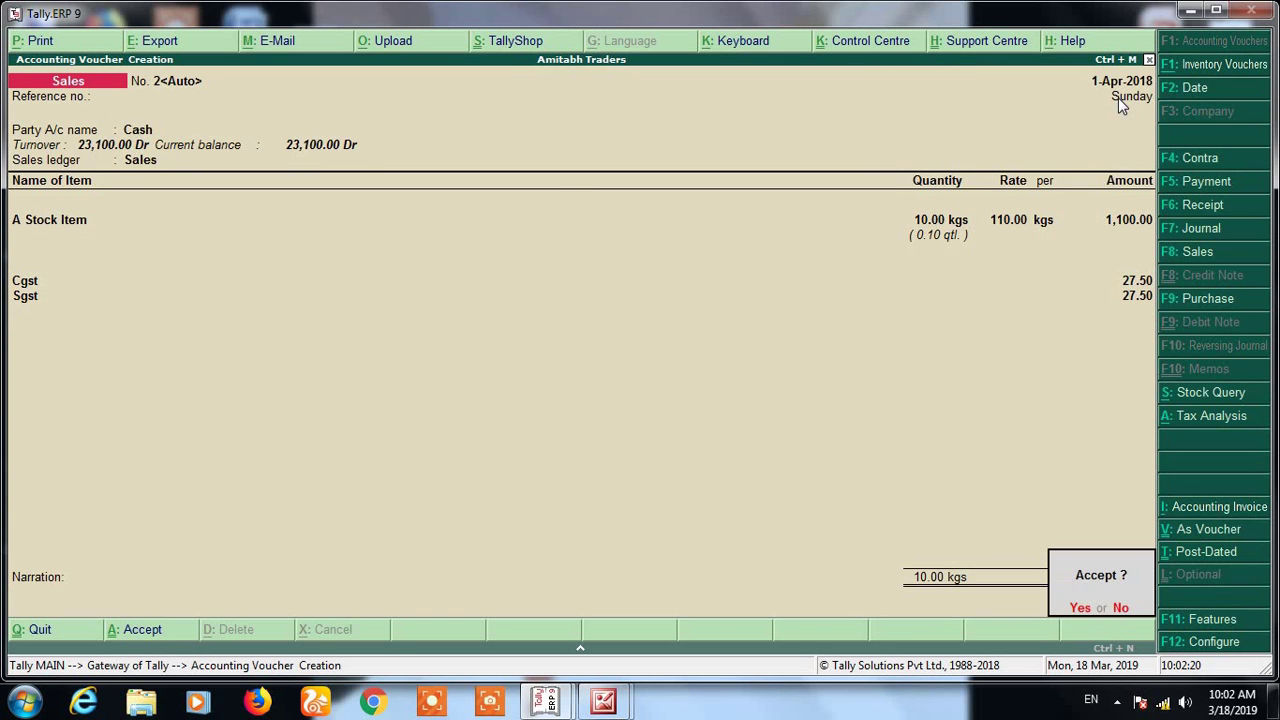
- Save the second auto-numbered sales voucher and leave voucher entry
key("Return")
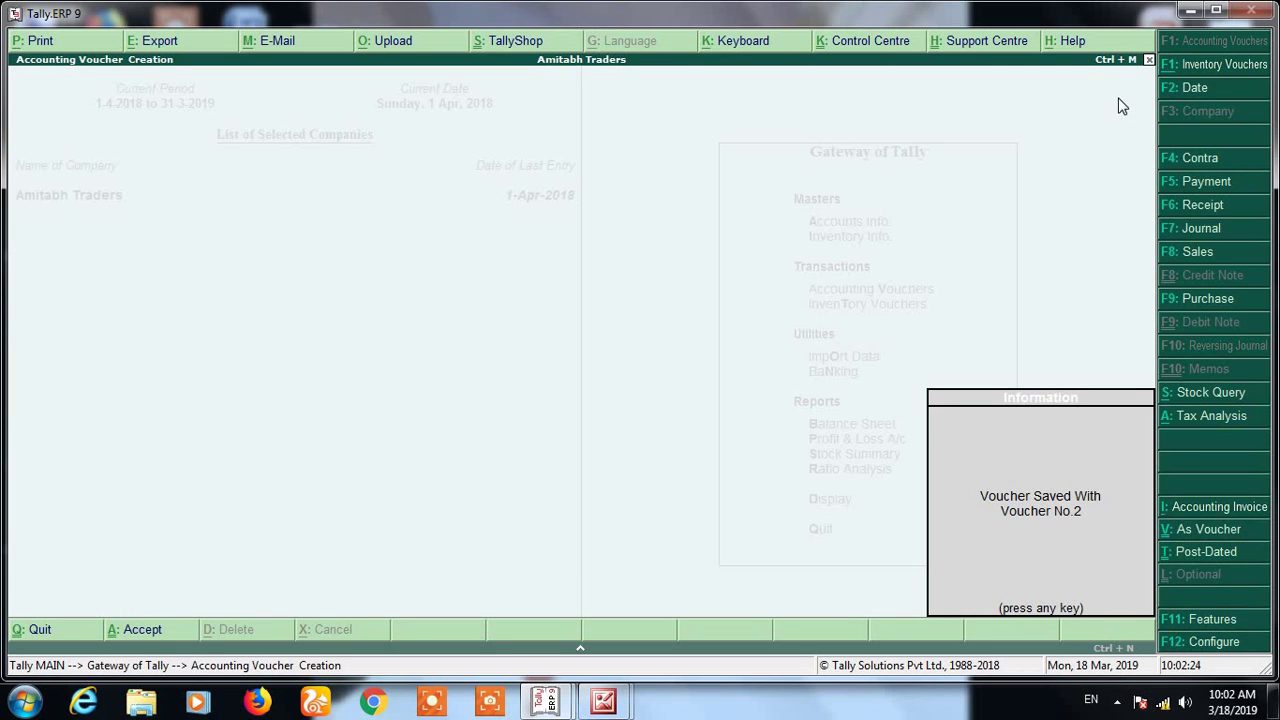
key("Return")
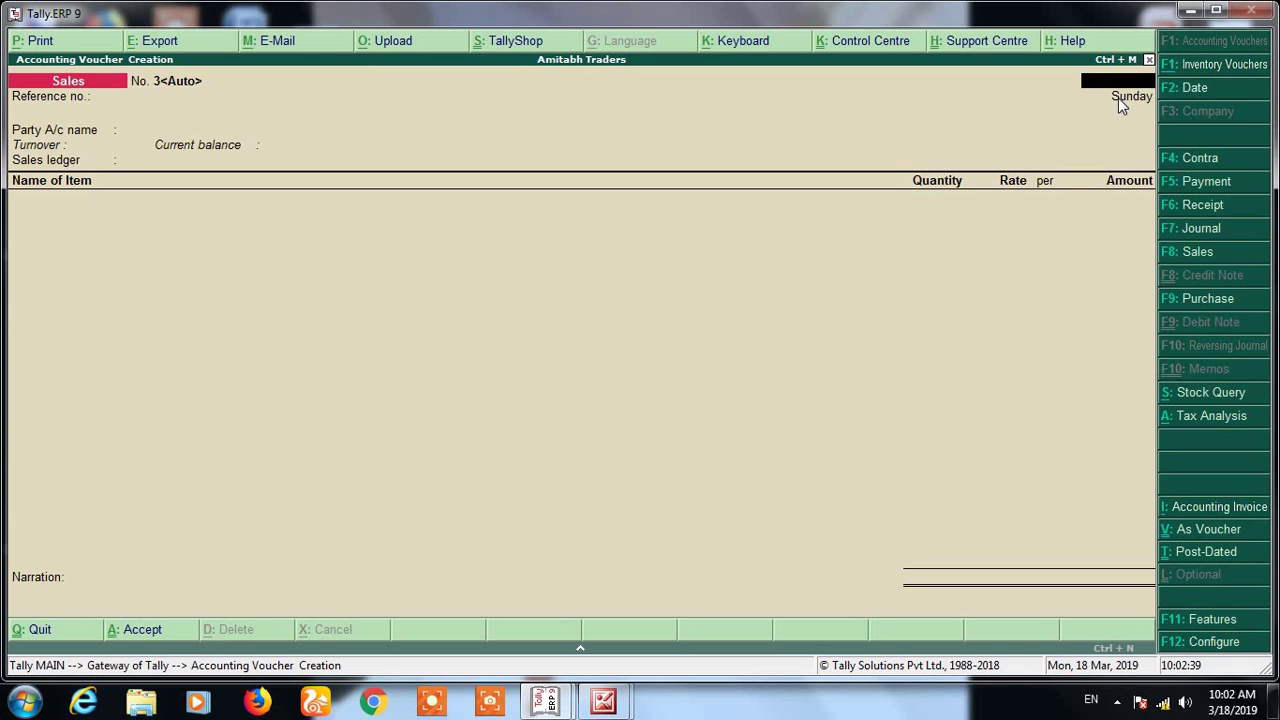
key("Escape")
key("y")
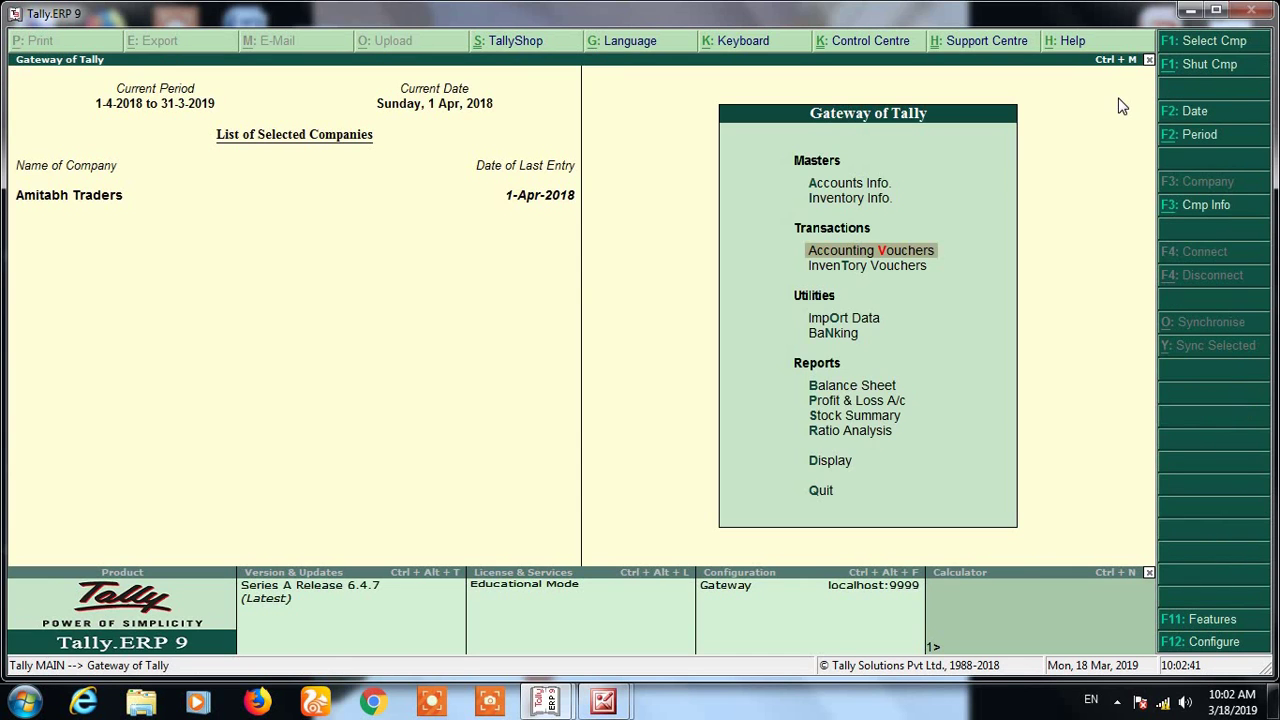
- Delete both Cash sales vouchers from the Day Book and return to the Gateway of Tally
key("d")
key("a")
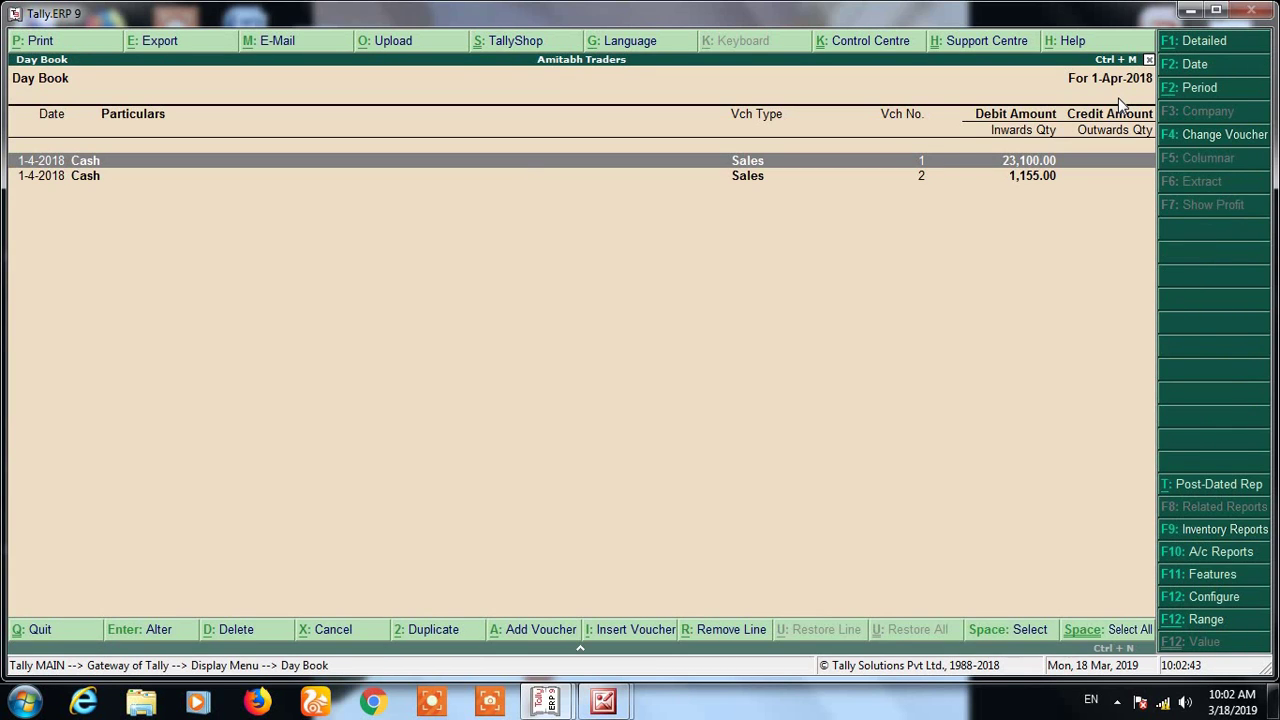
key("space")
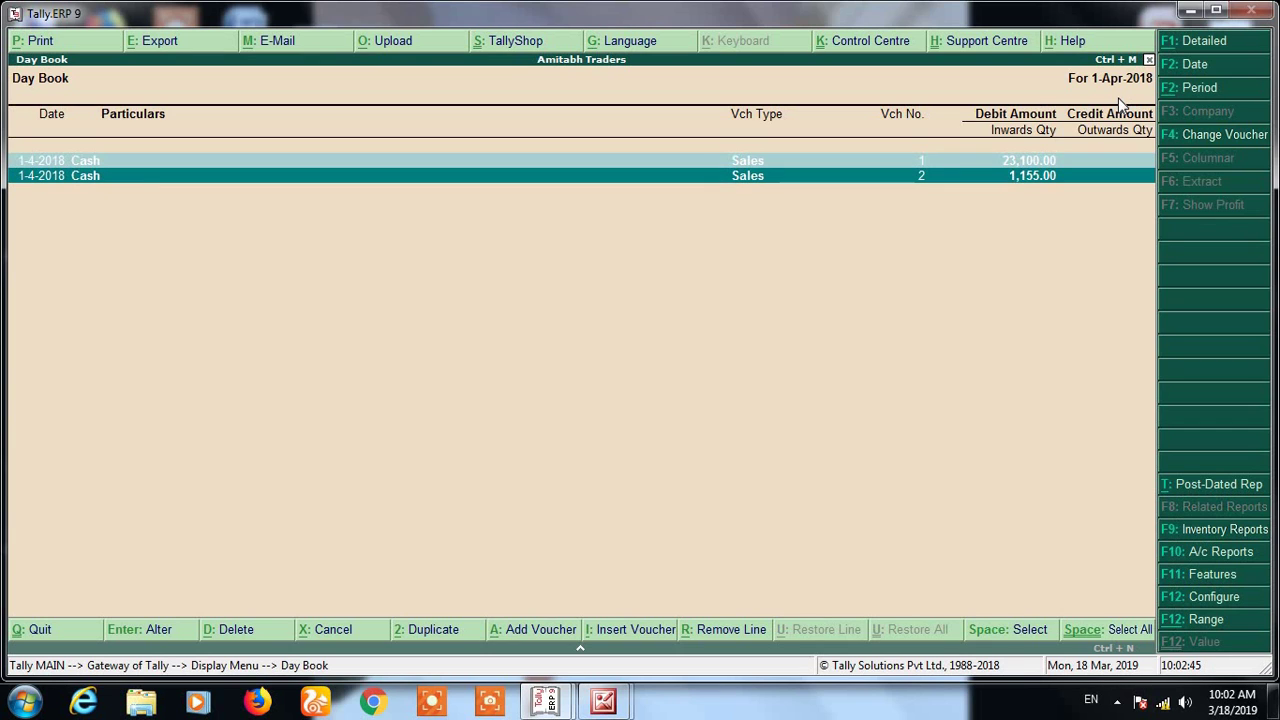
key("alt+d")
key("y")
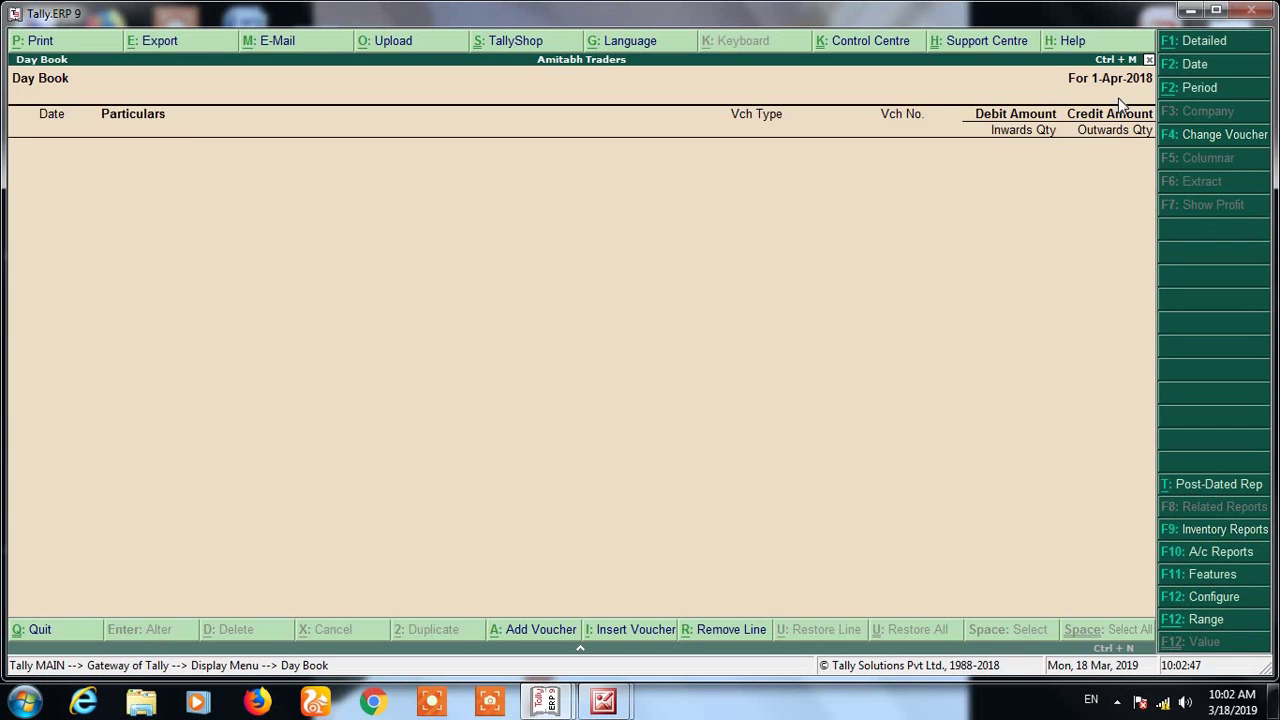
key("Escape")
key("Escape")
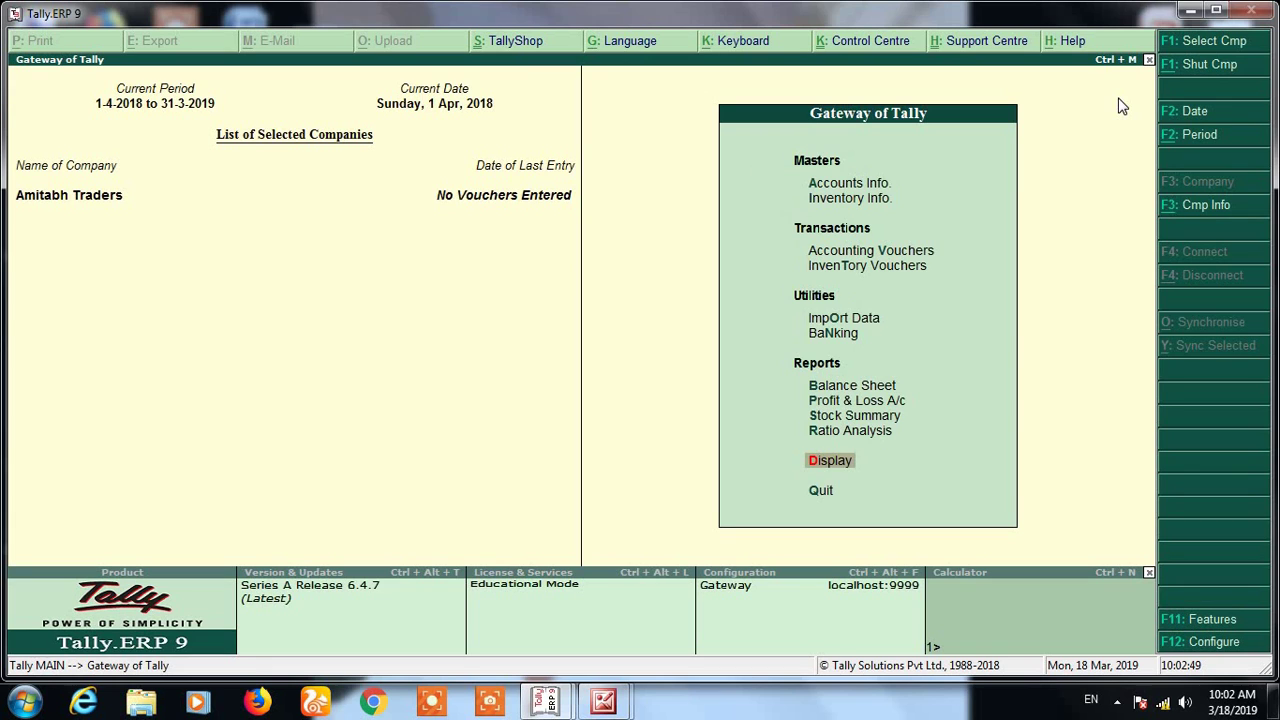
- Set the Sales voucher type's method of voucher numbering to None and save the voucher type
type("avc")
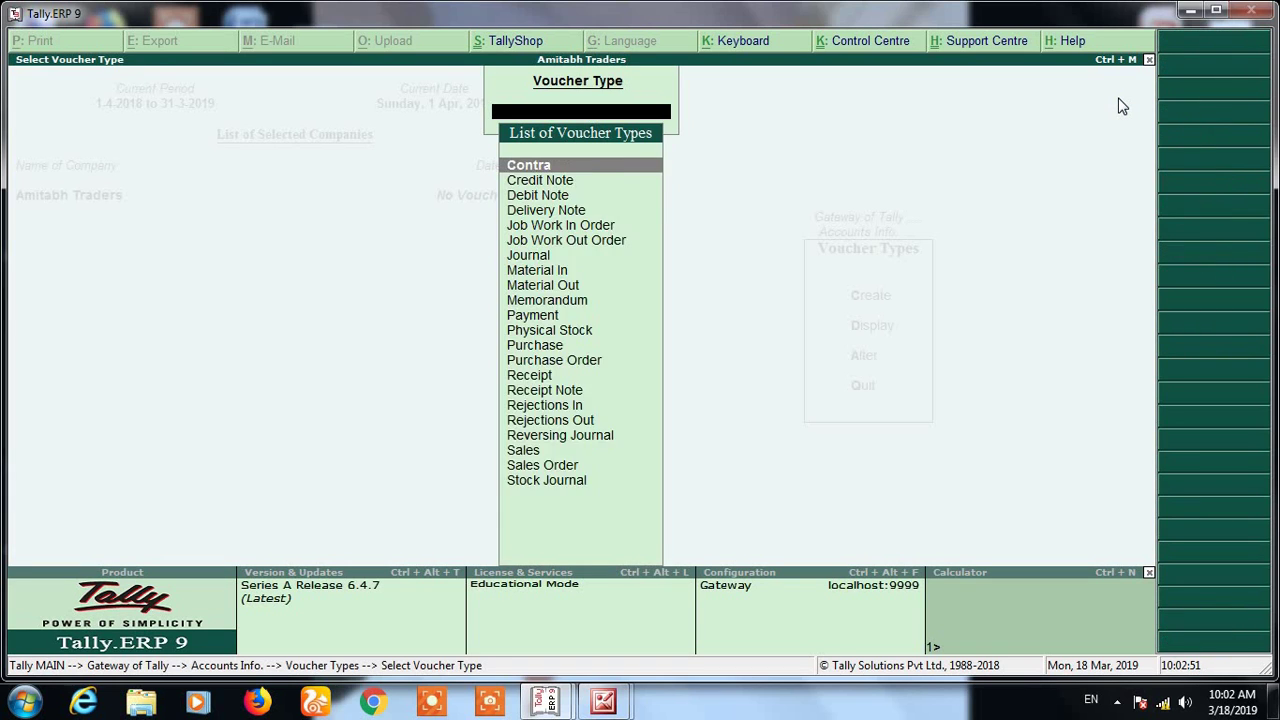
type("Sa")
key("Down")
key("Up")
key("Return")
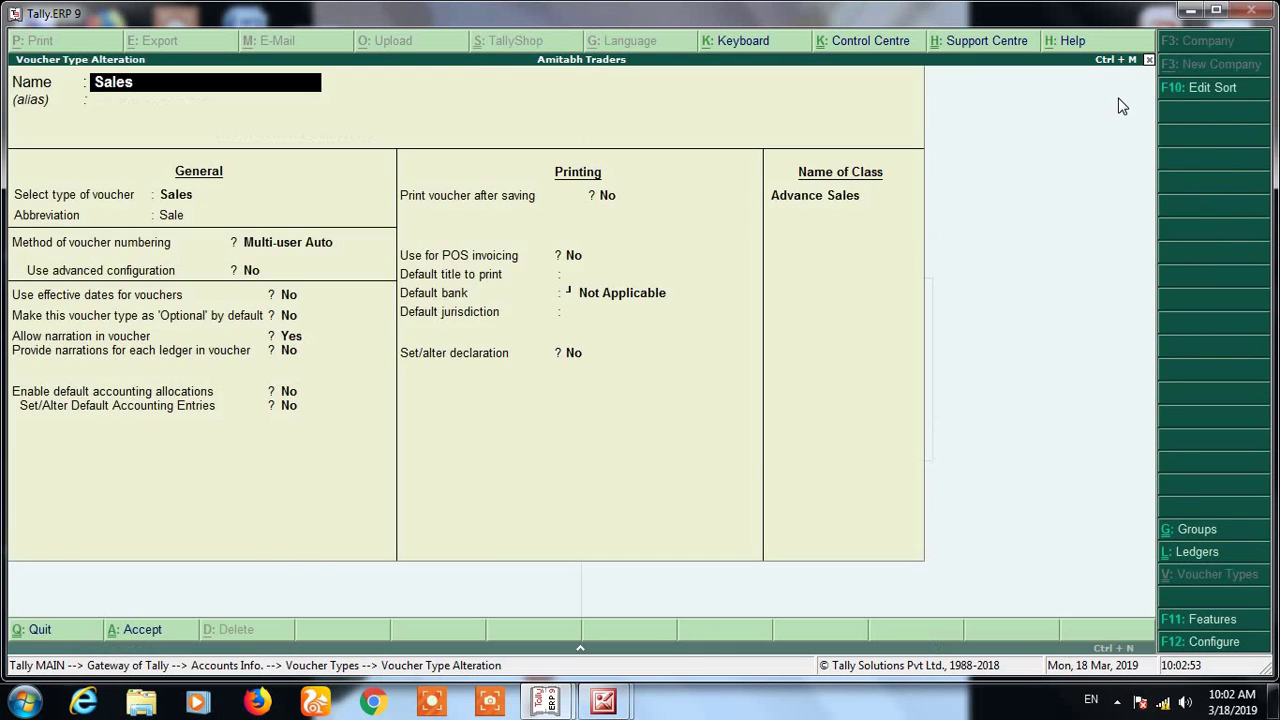
key("Return")
key("Return")
key("Return")
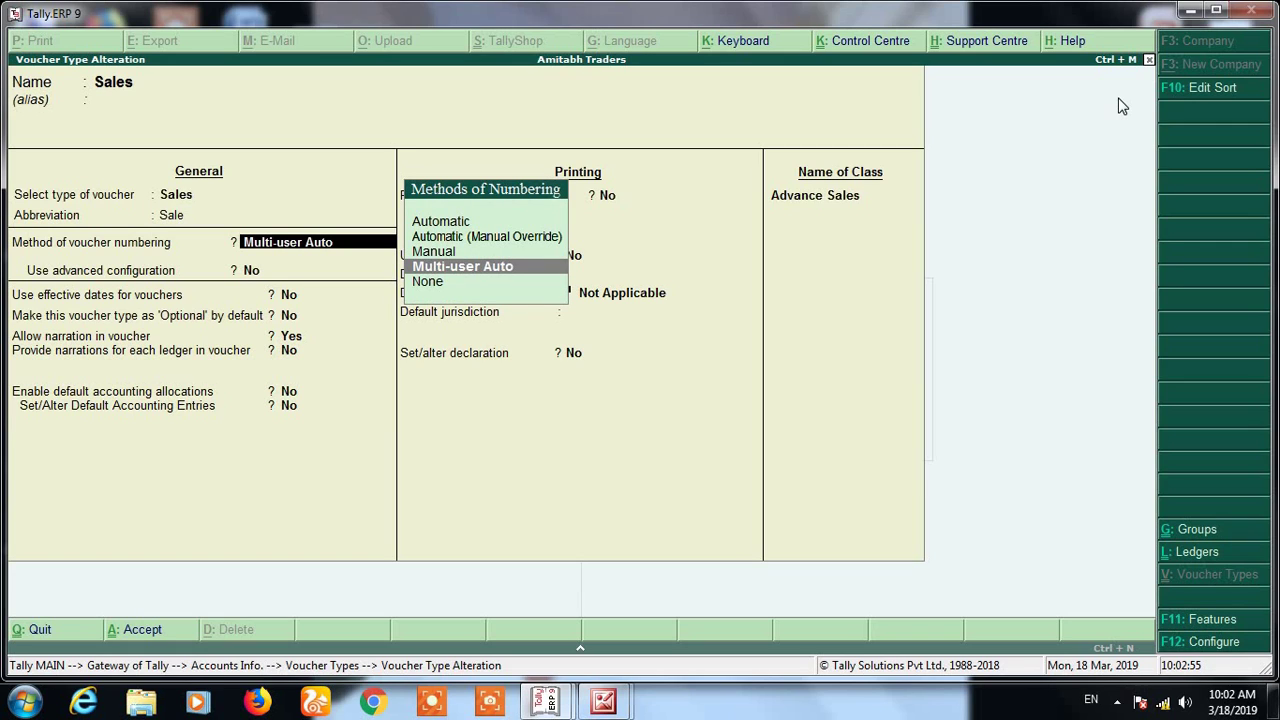
key("Down")
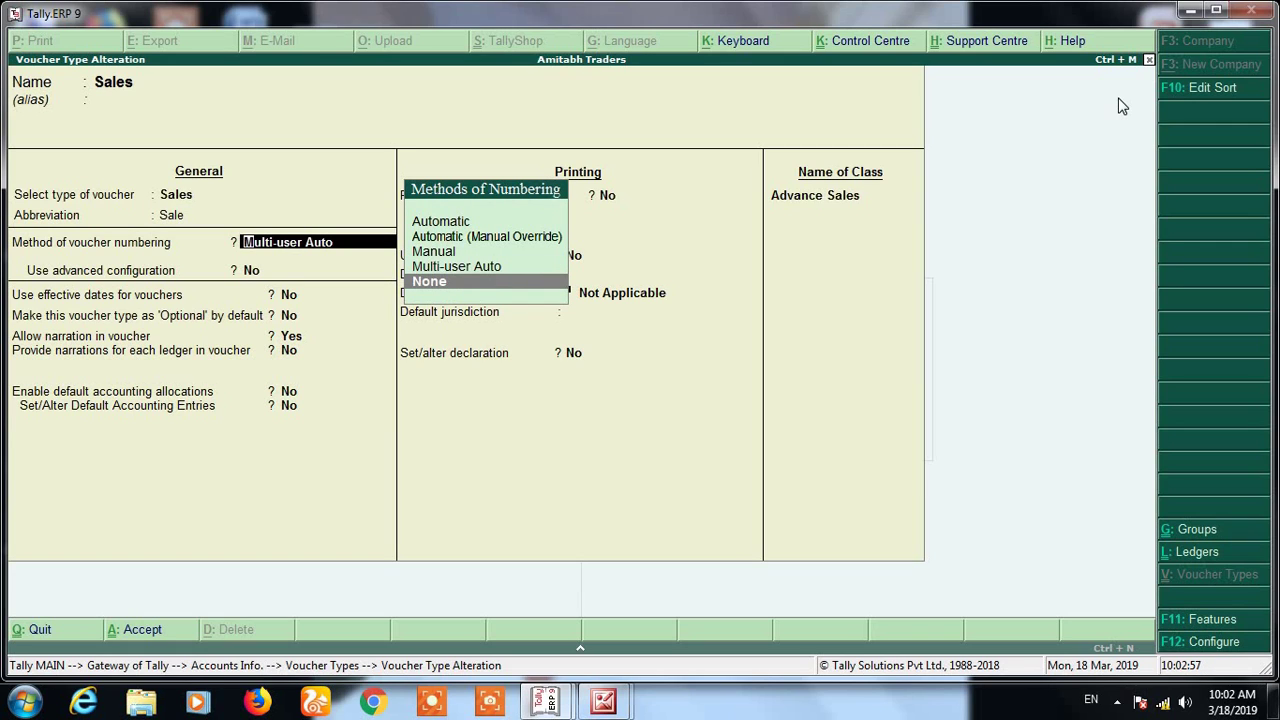
key("Return")
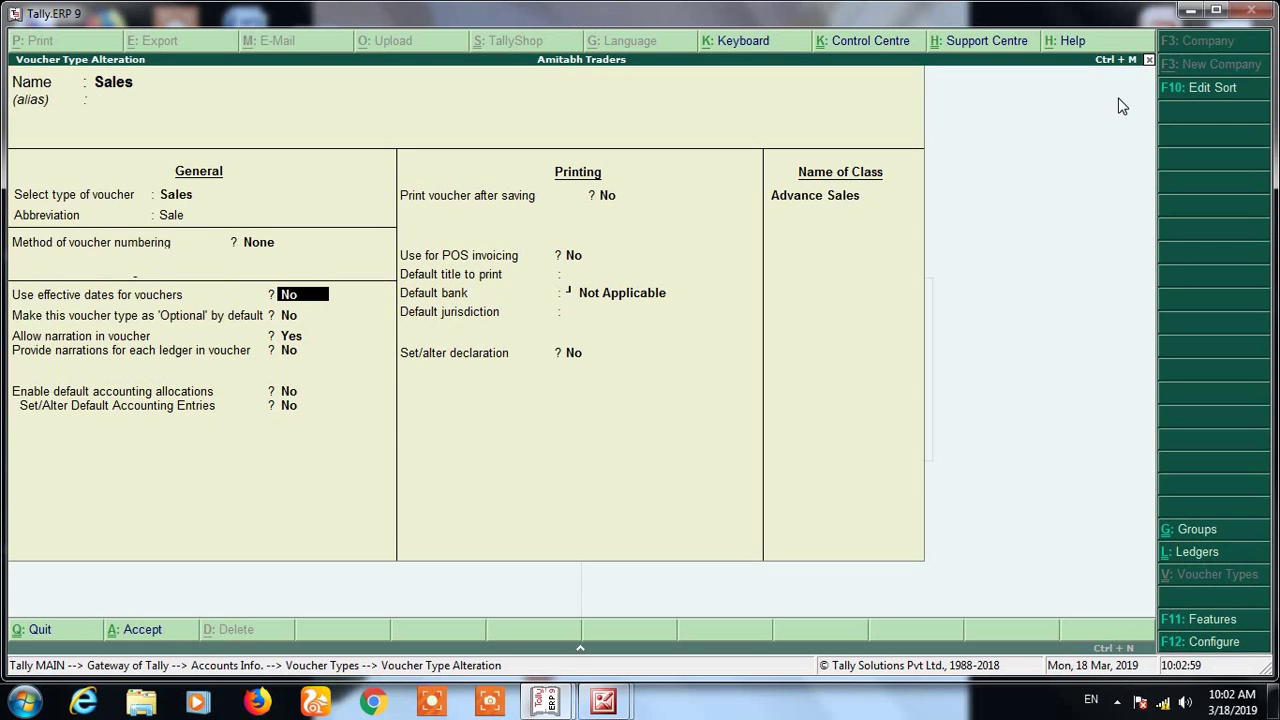
key("ctrl+a")
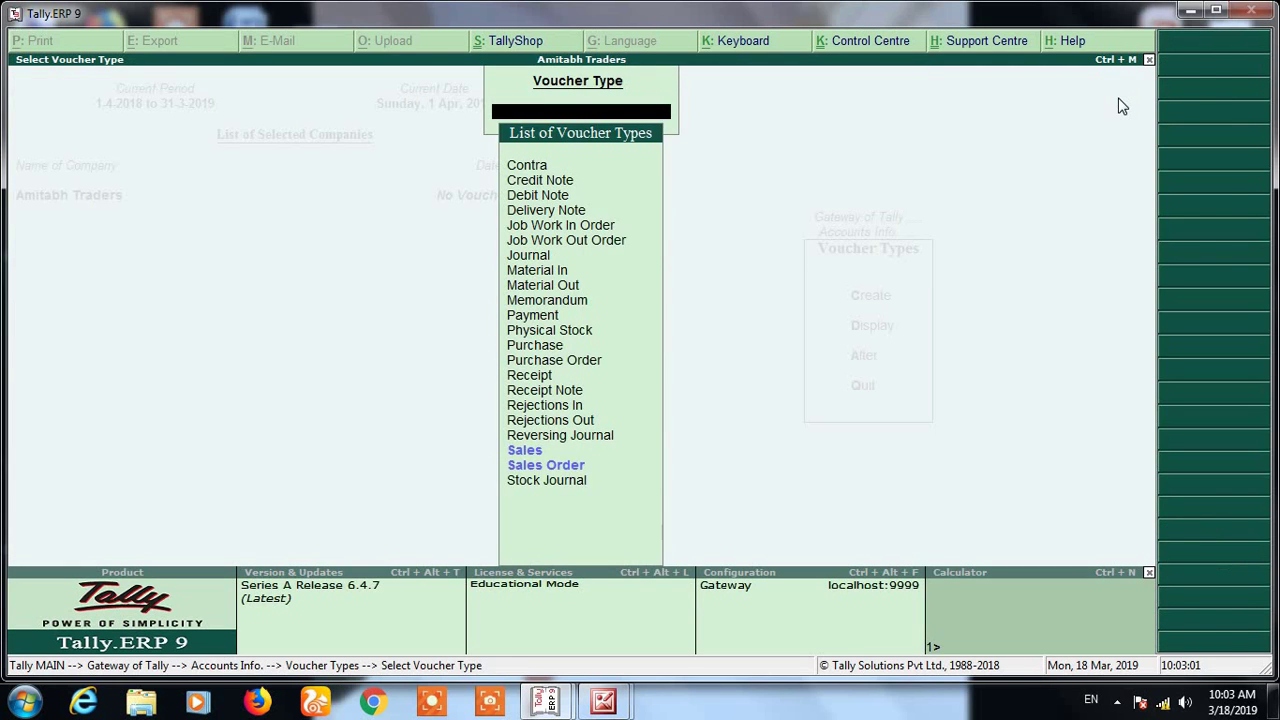
- Examine the header of a blank sales voucher for a voucher number field, then quit it without entering anything
key("Escape")
key("Escape")
key("Escape")
key("v")
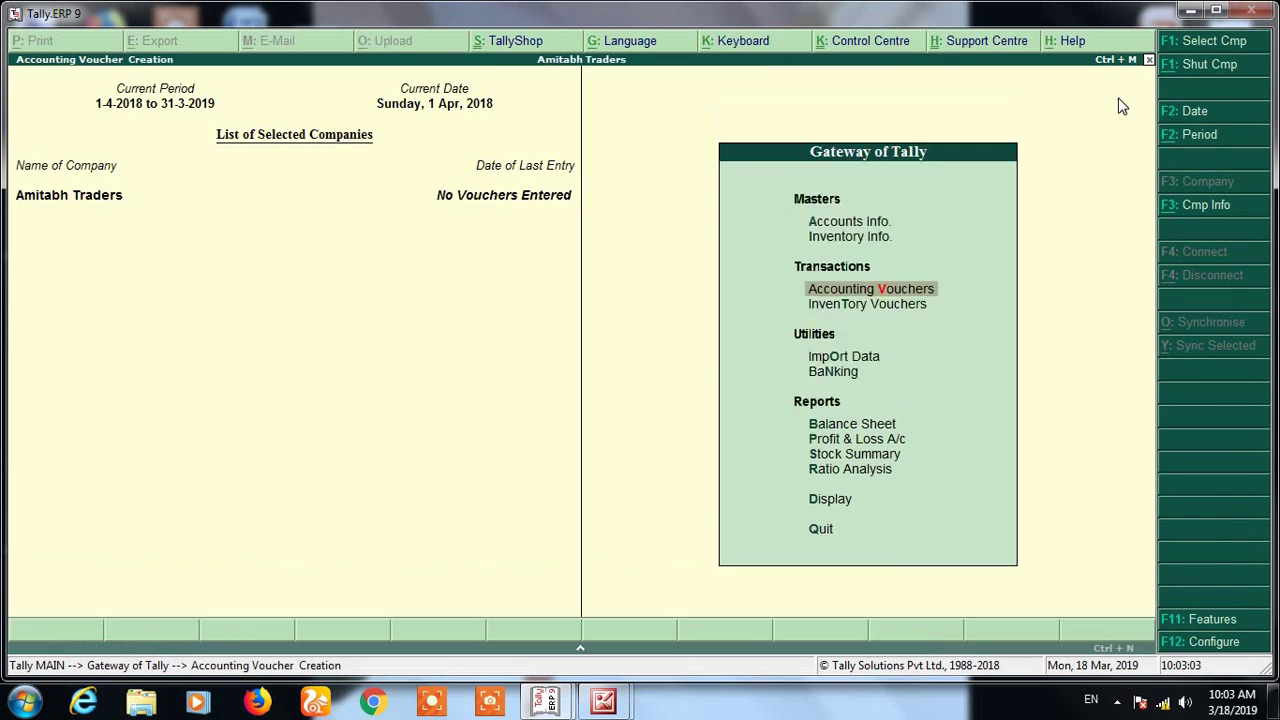
key("Return")
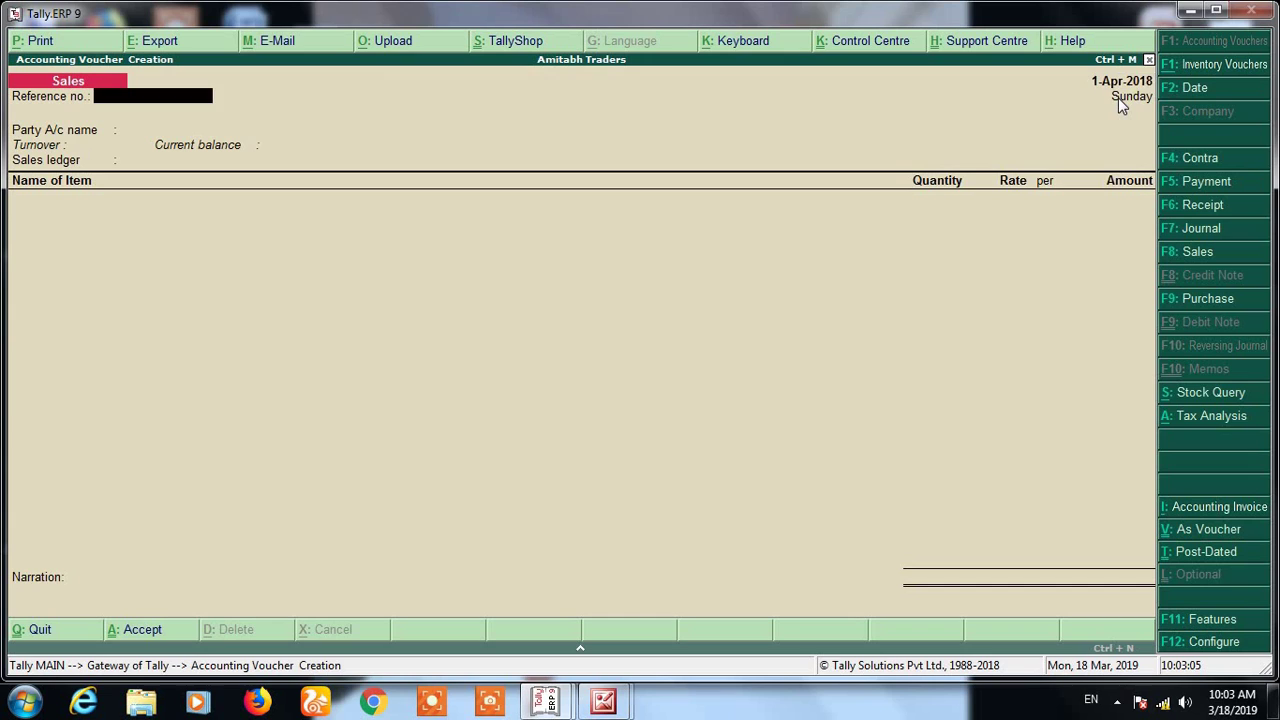
key("BackSpace")
key("Return")
key("BackSpace")
key("Return")
key("BackSpace")
key("Return")
key("BackSpace")
key("Return")
key("BackSpace")
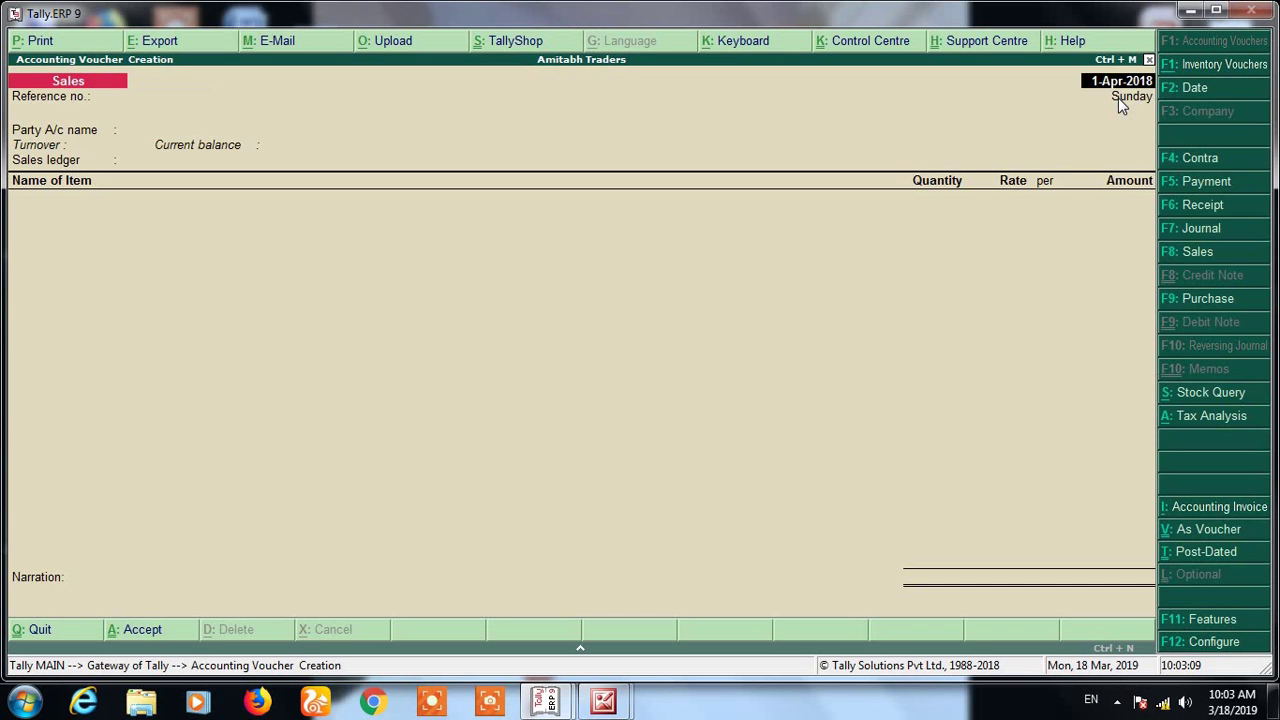
key("Return")
key("BackSpace")
key("Return")
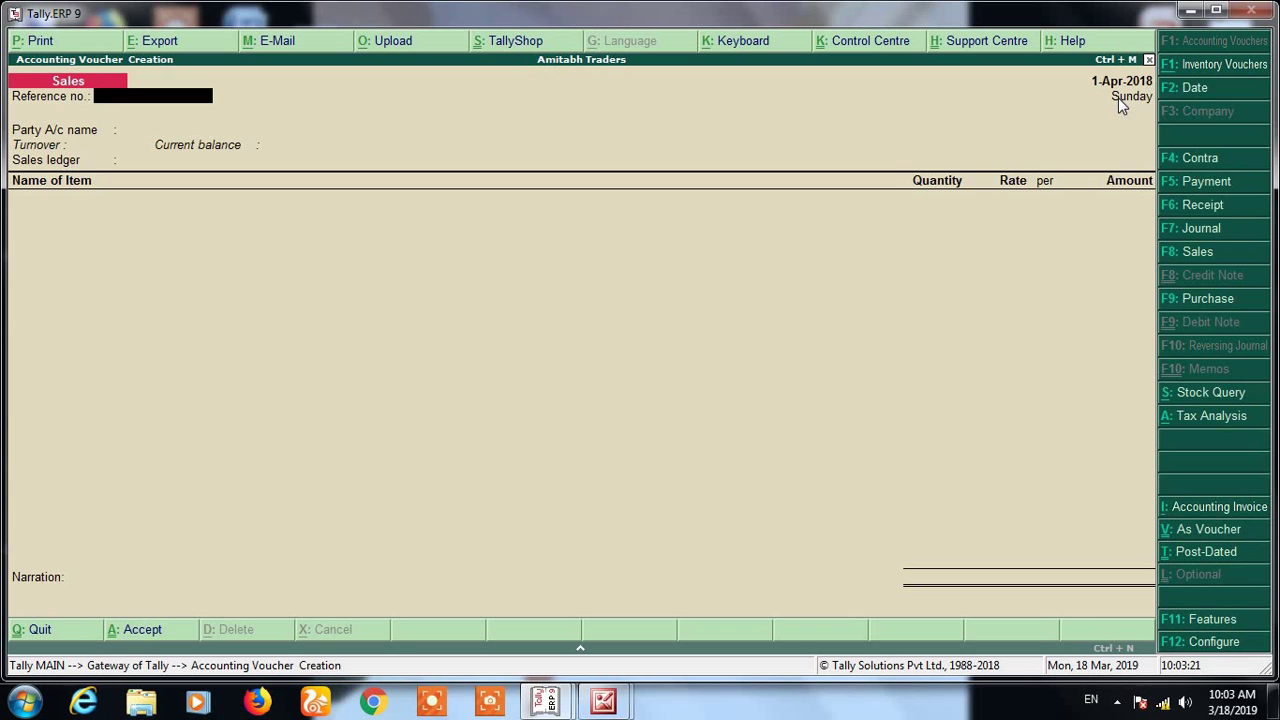
key("Escape")
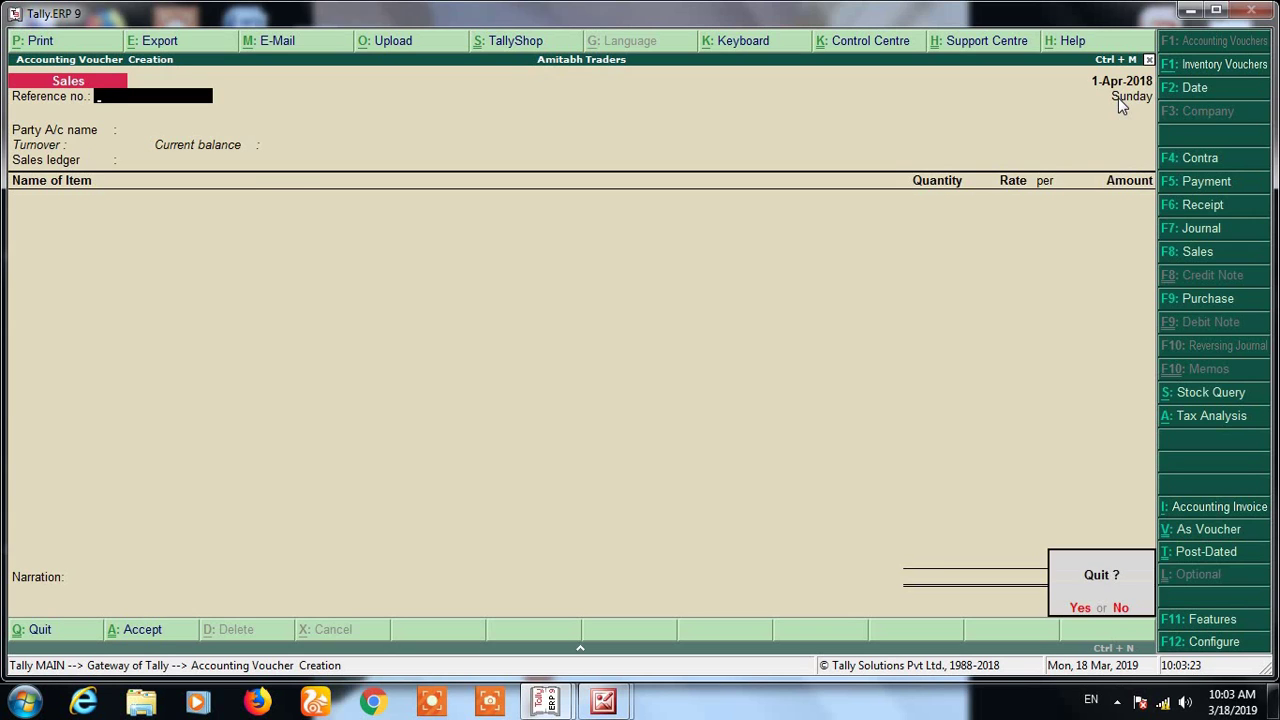
key("Return")
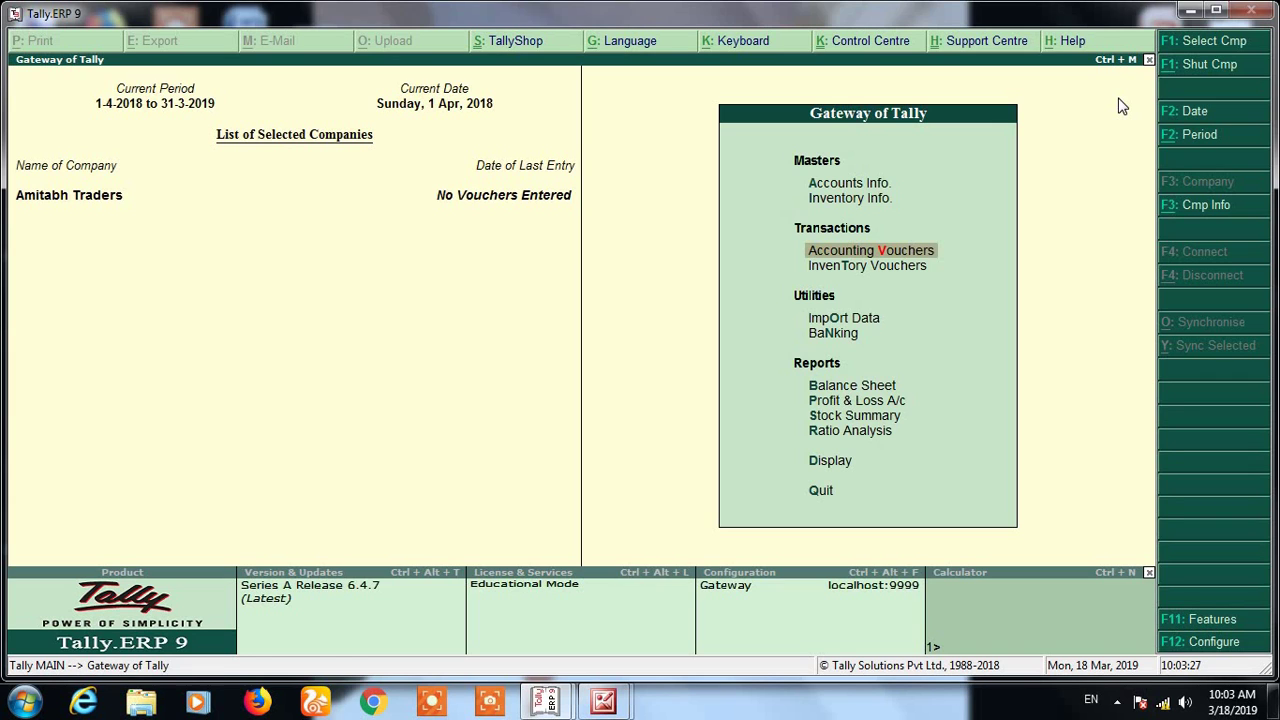
- Try the Automatic numbering method on the Sales voucher type with advanced configuration at No, then leave without saving
type("avcSa")
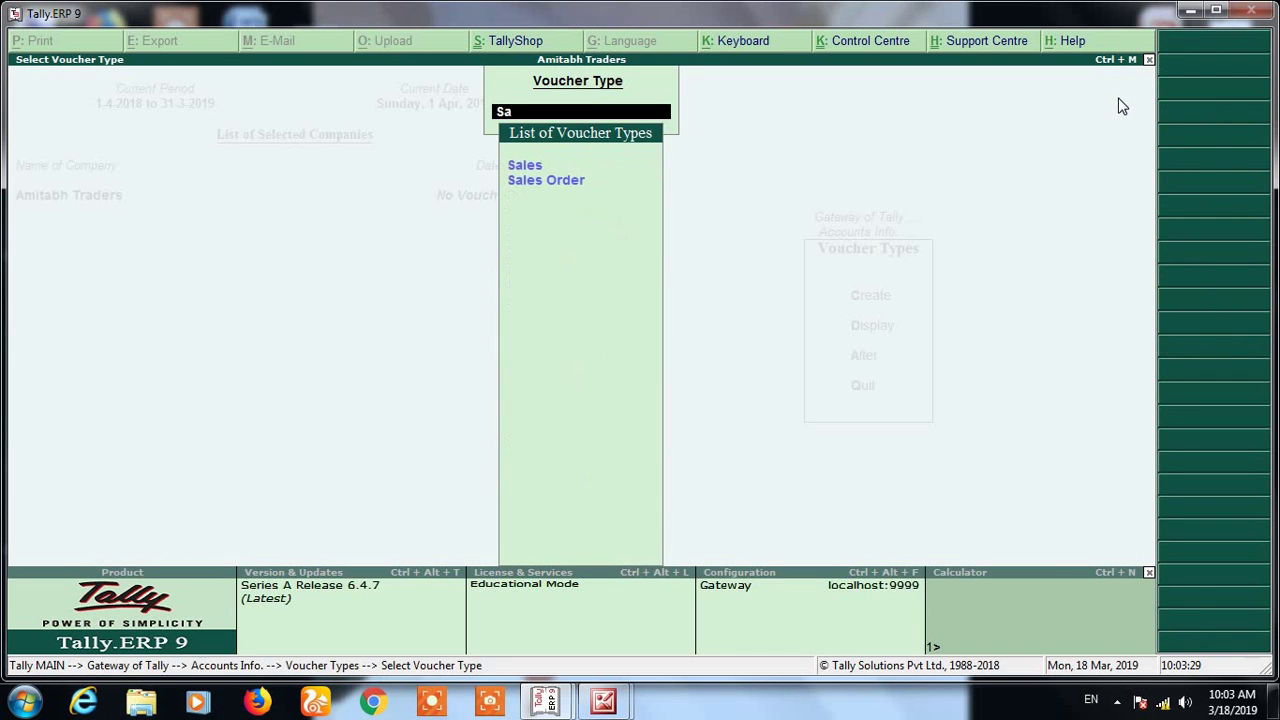
key("Down")
key("Up")
key("Return")
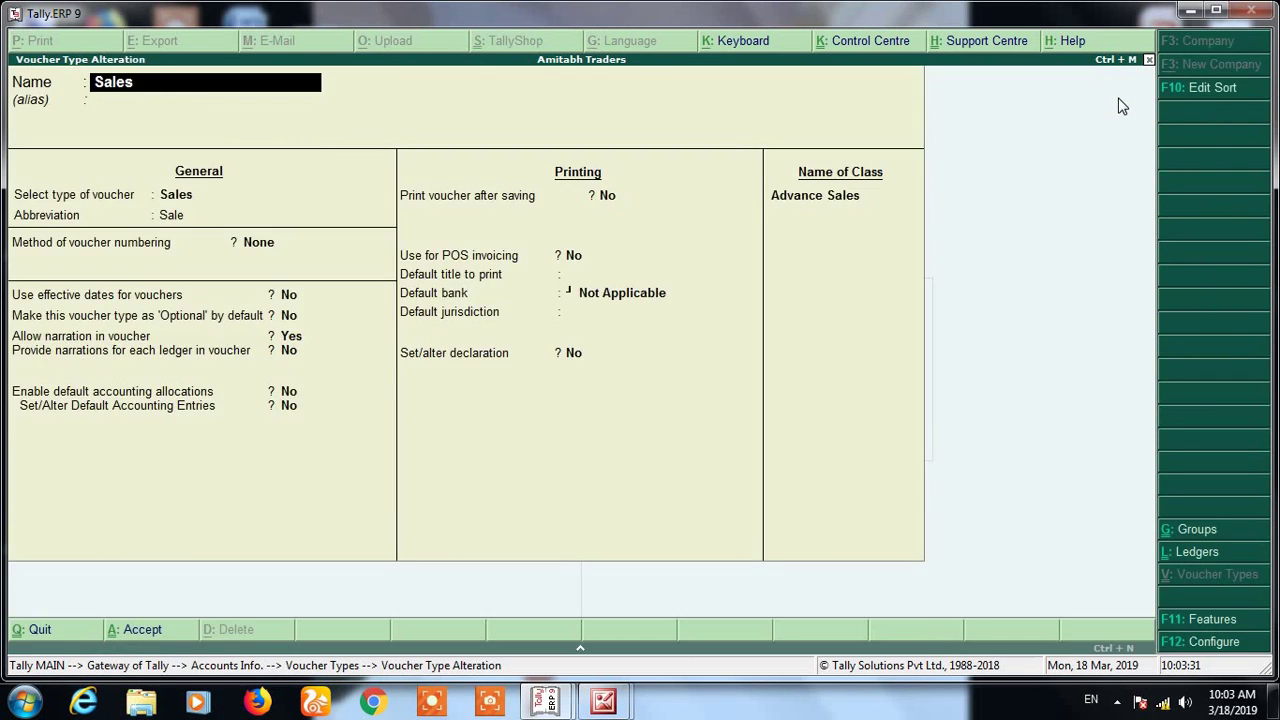
key("Return")
key("Return")
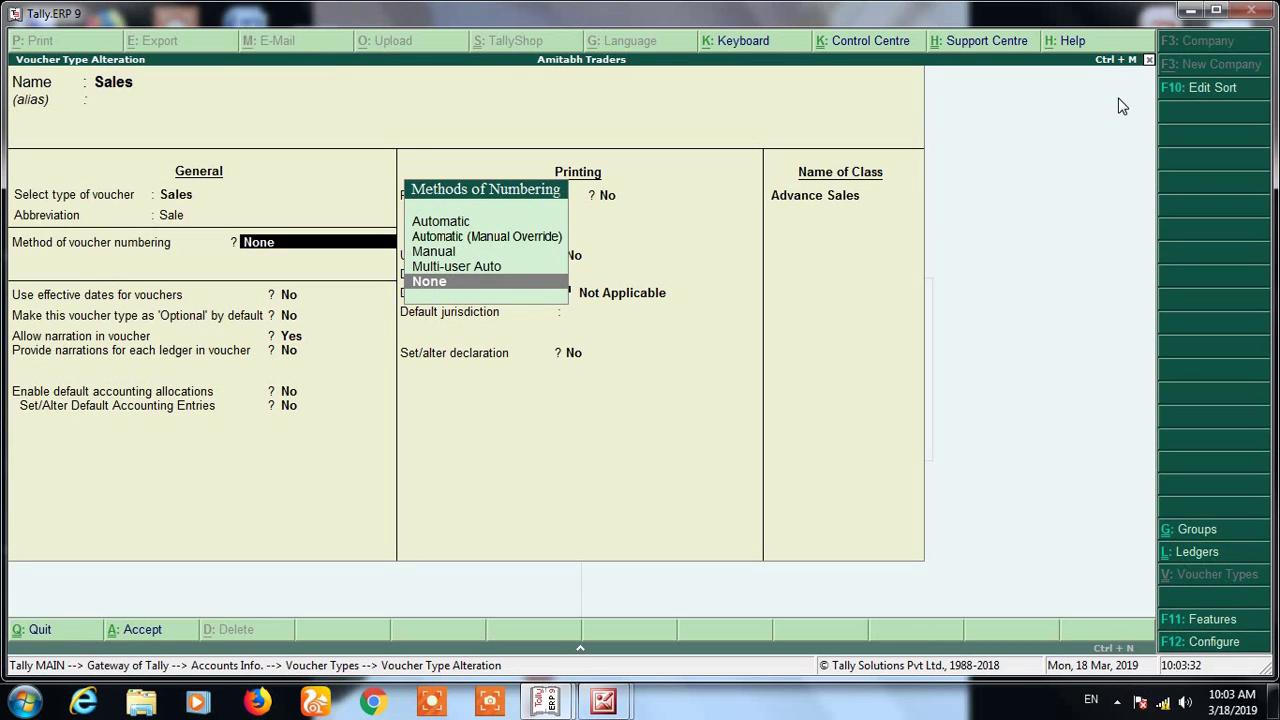
key("Up")
key("Up")
key("Up")
key("Up")
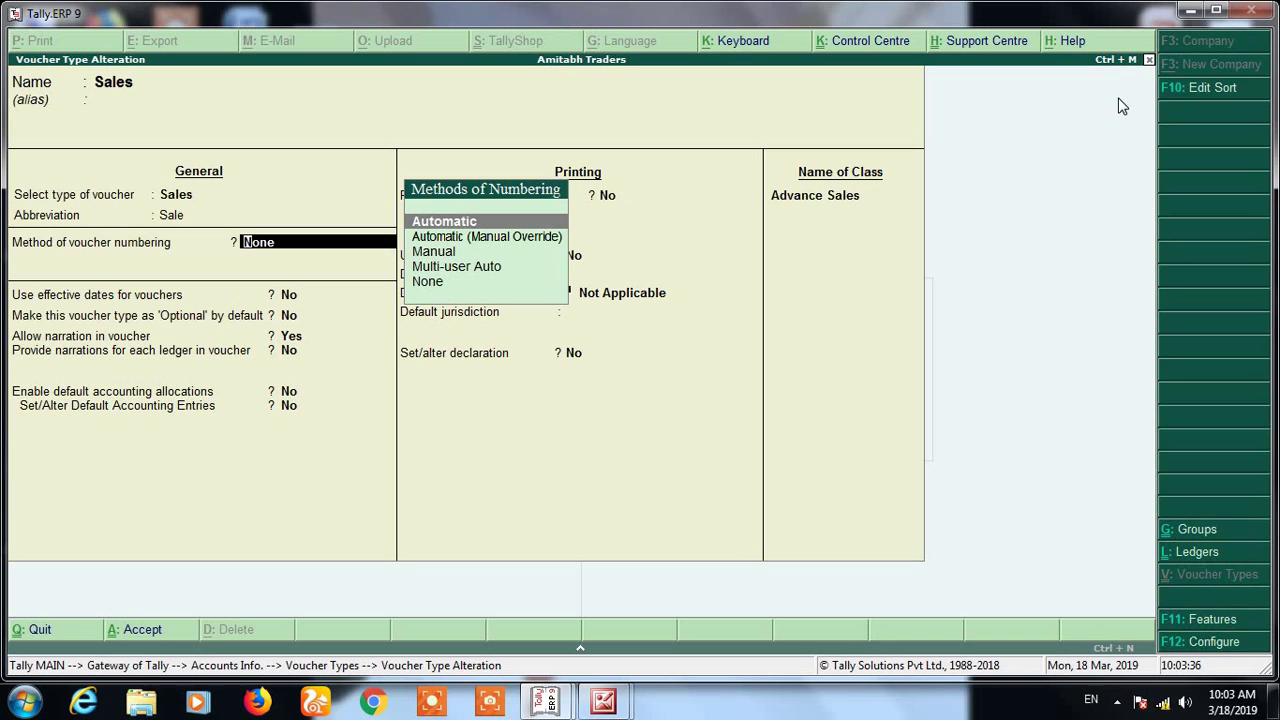
key("Return")
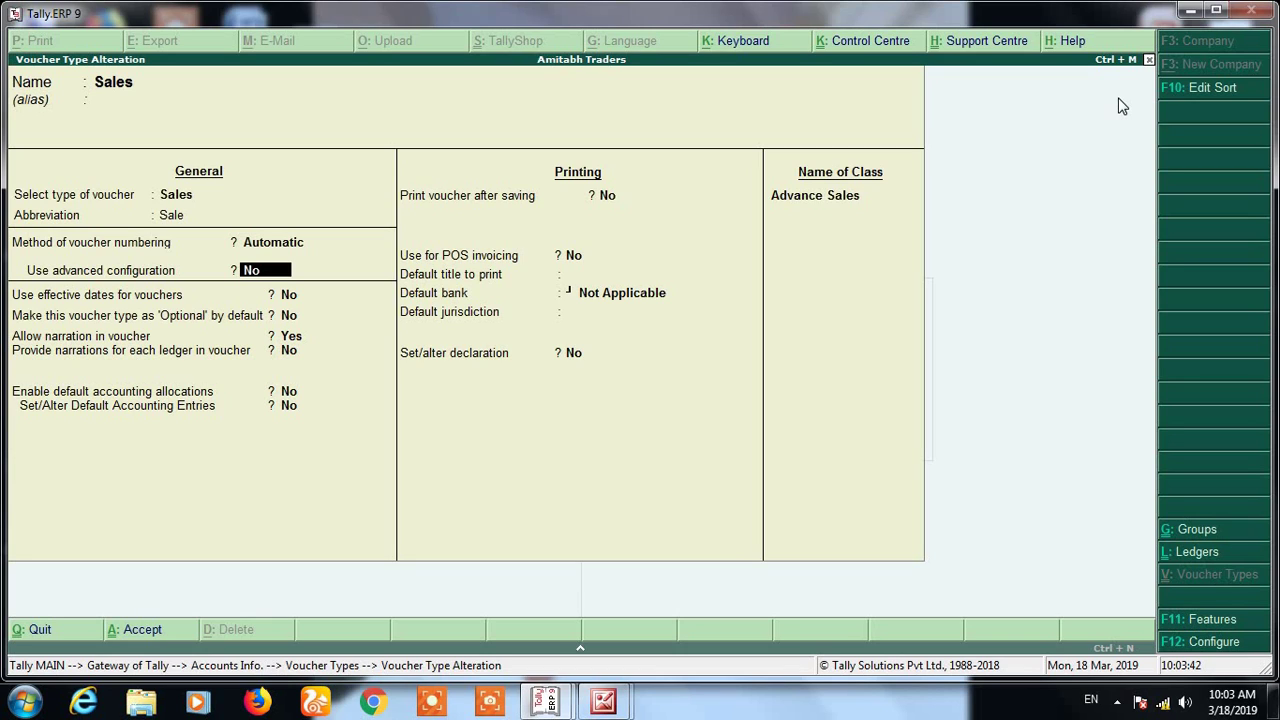
type("y")
key("BackSpace")
key("Return")
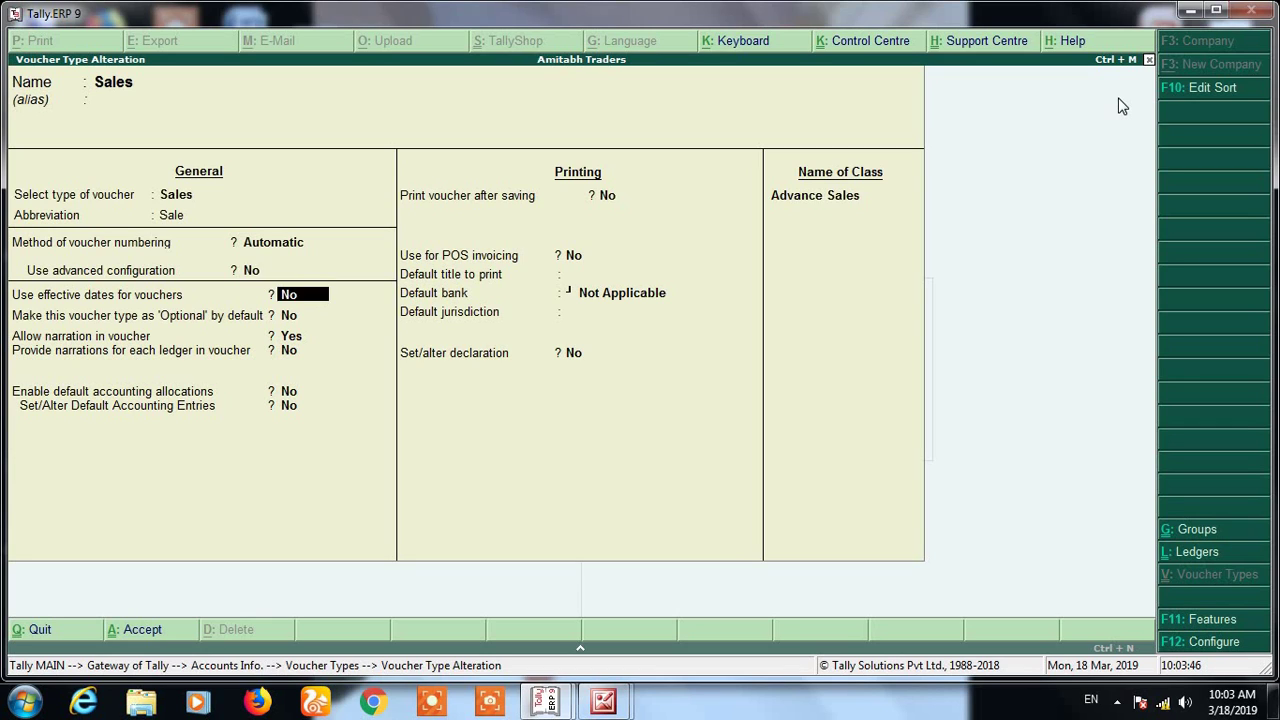
key("Escape")
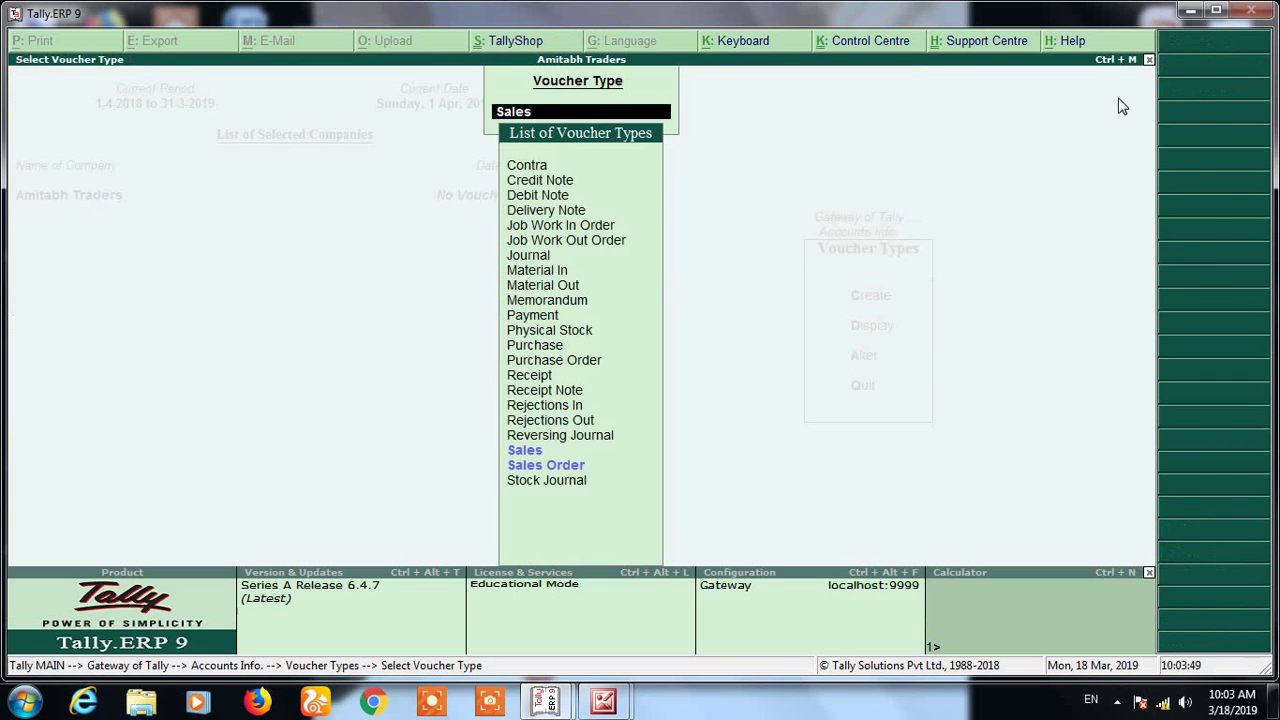
key("Escape")
key("Escape")
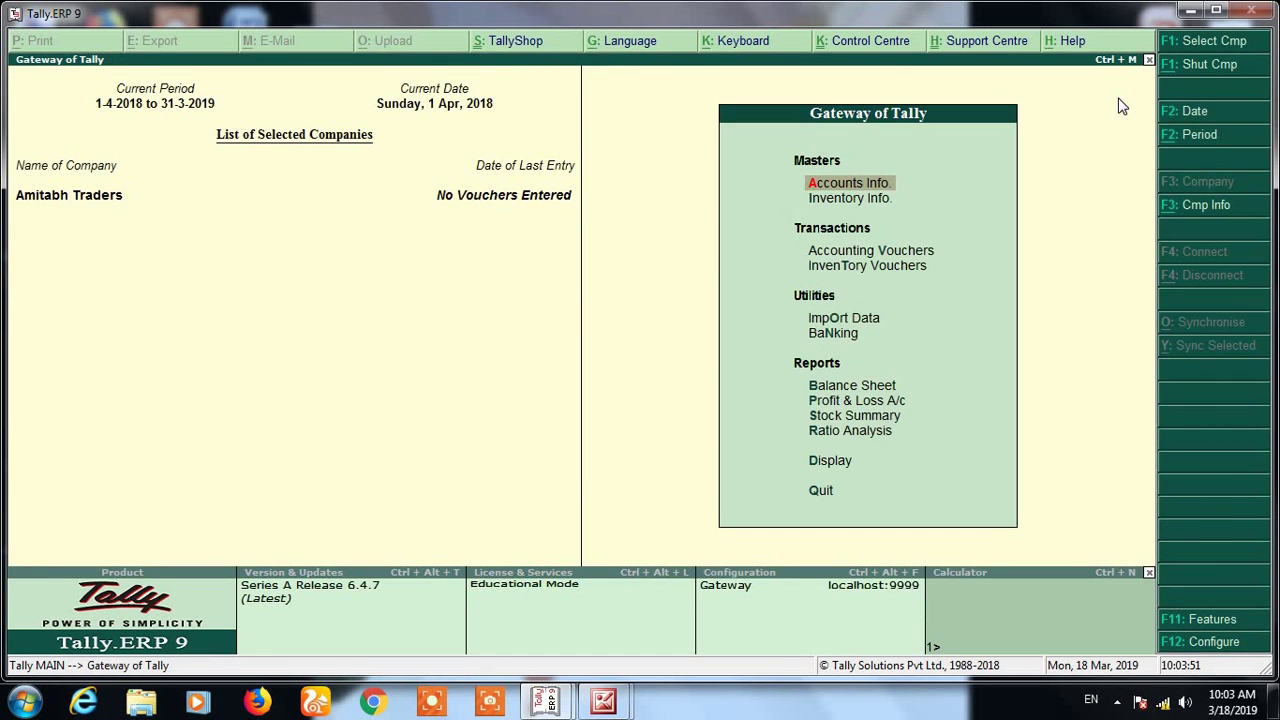
- Start a sales voucher for party Cash with the Sales ledger and 10 kgs of A Stock Item at a rate of 110.00
key("v")
key("F8")
type("Ca")
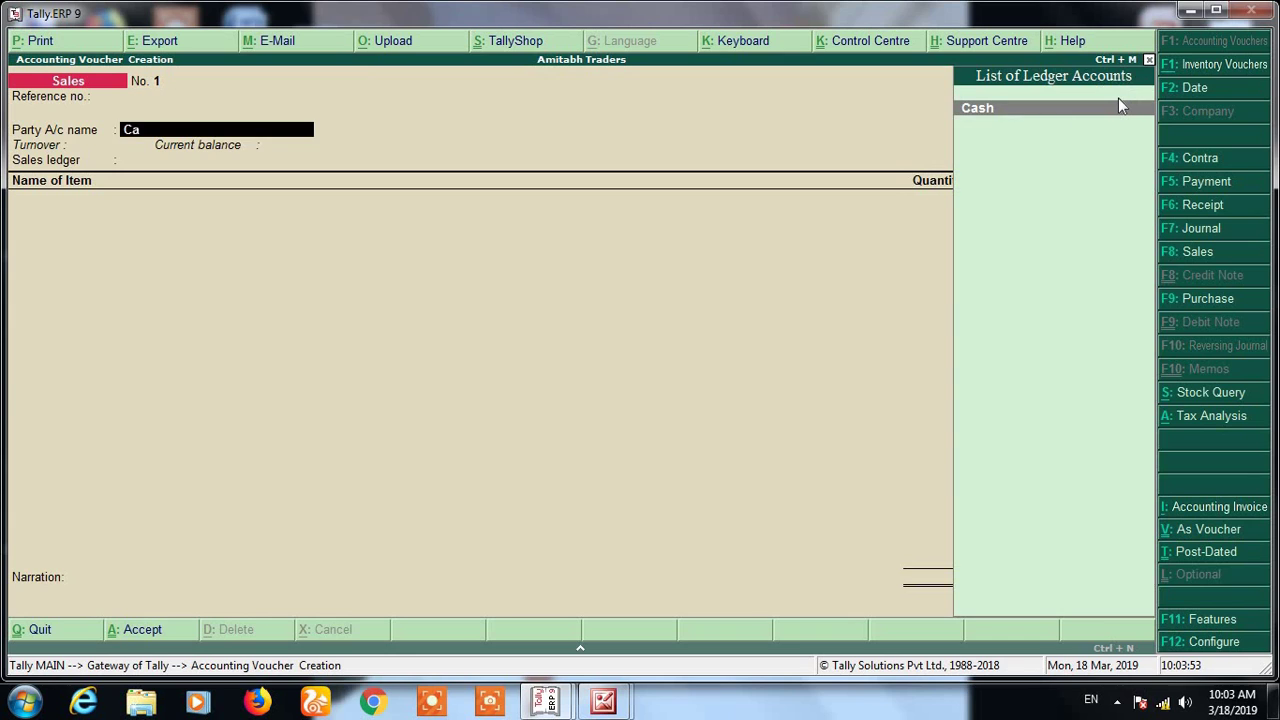
key("Return")
key("Return")
type("1")
key("Return")
type("10")
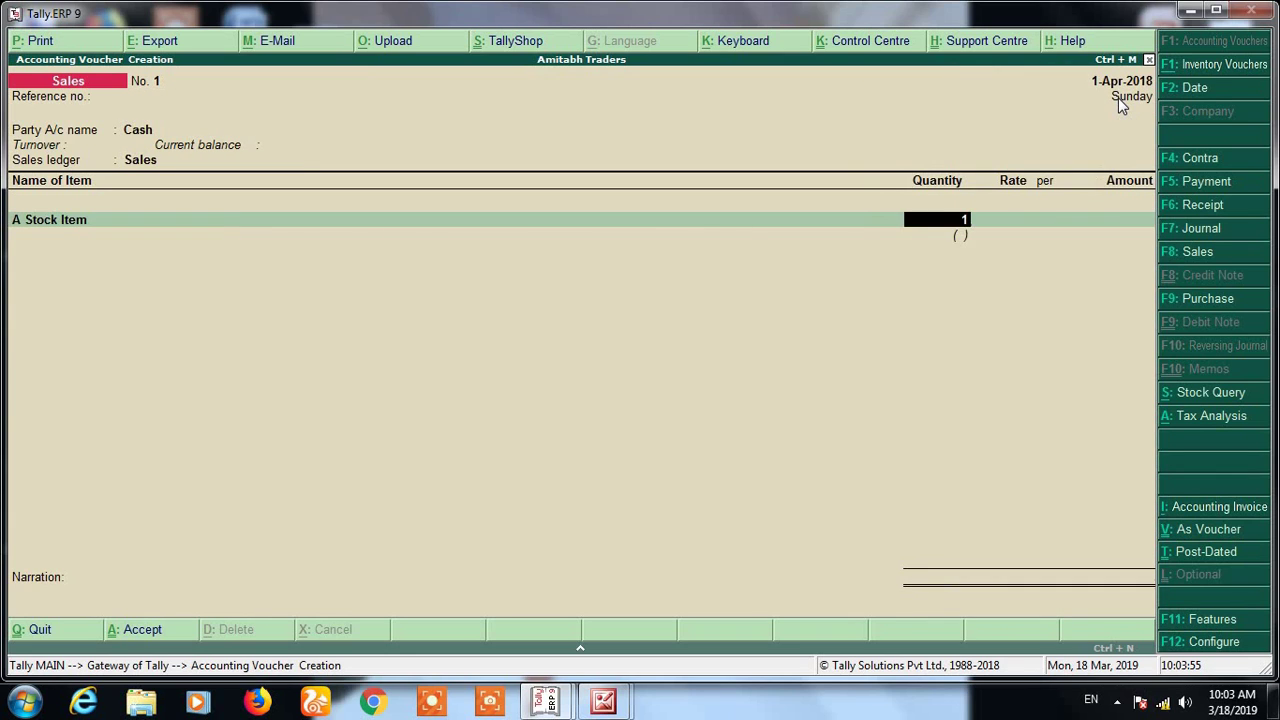
key("Return")
key("Return")
key("Return")
key("Return")
key("Return")
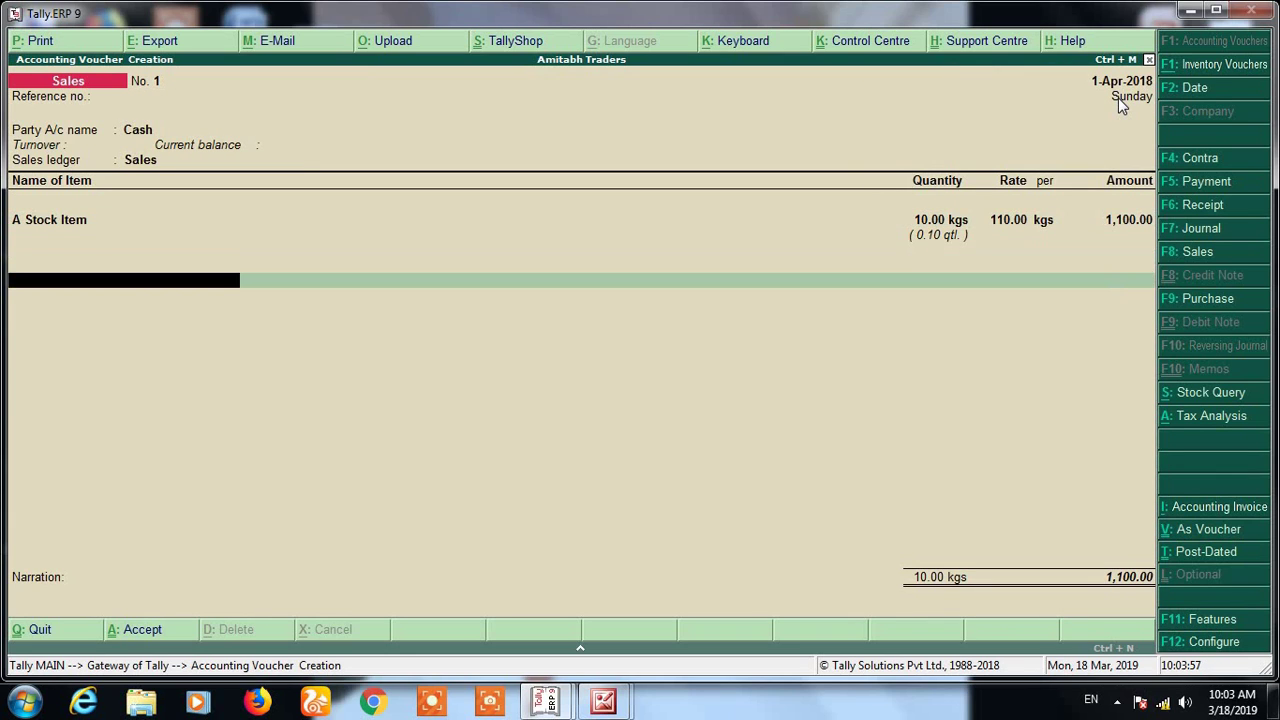
- Add the Cgst and Sgst ledgers to the Cash sales voucher, save it without narration and leave voucher entry
type("C")
key("Return")
key("Return")
type("Sg")
key("Return")
key("Return")
key("Return")
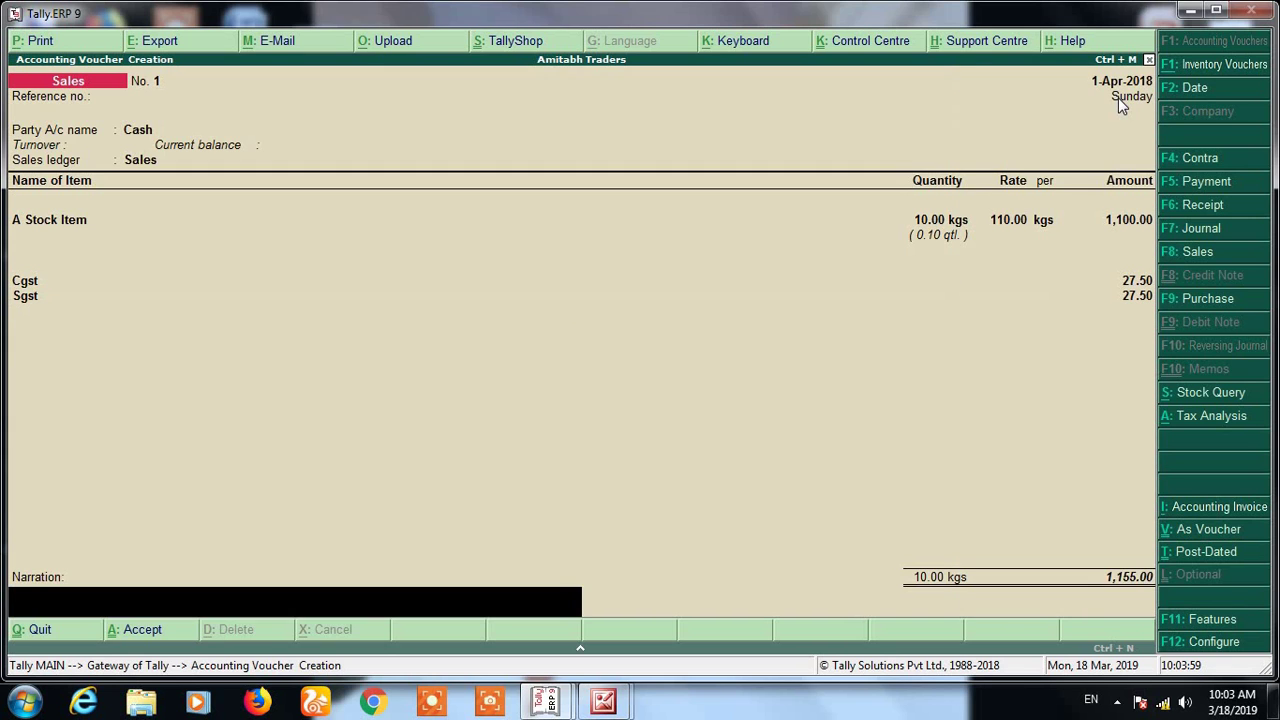
key("Return")
key("Return")
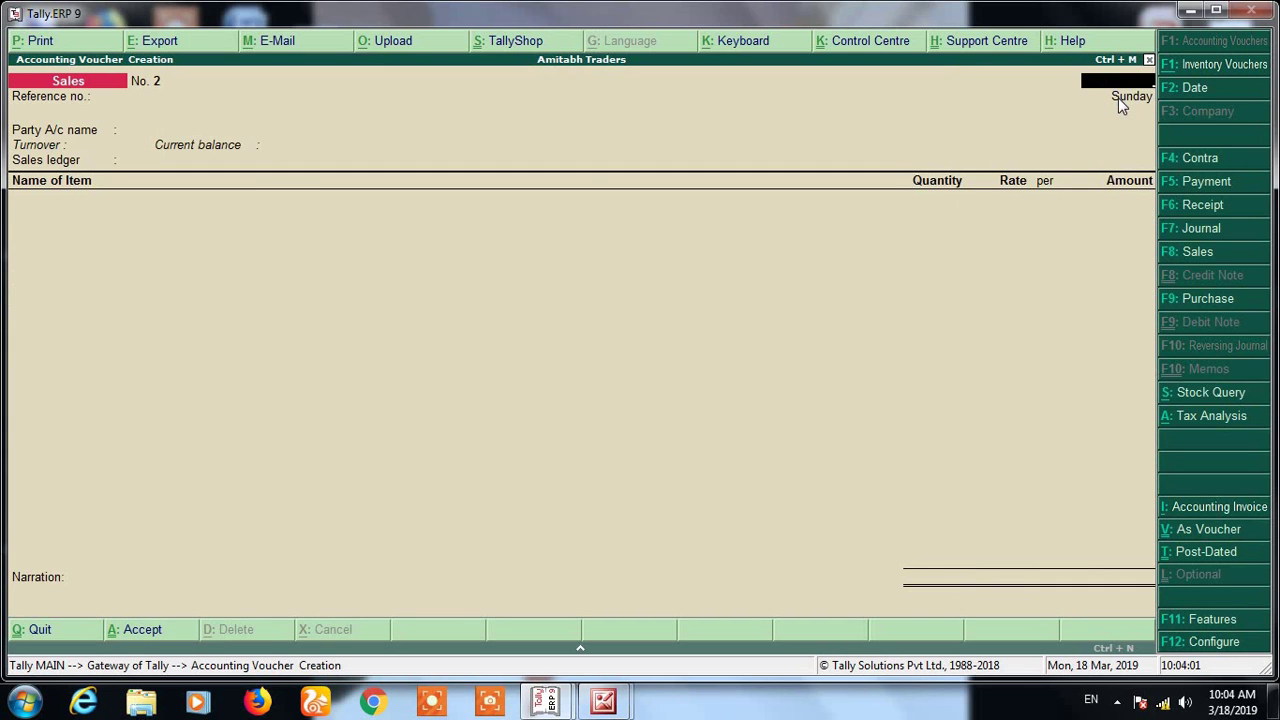
key("Escape")
- Open the Sales voucher type for alteration and try the Automatic (Manual Override) method of voucher numbering
type("av")
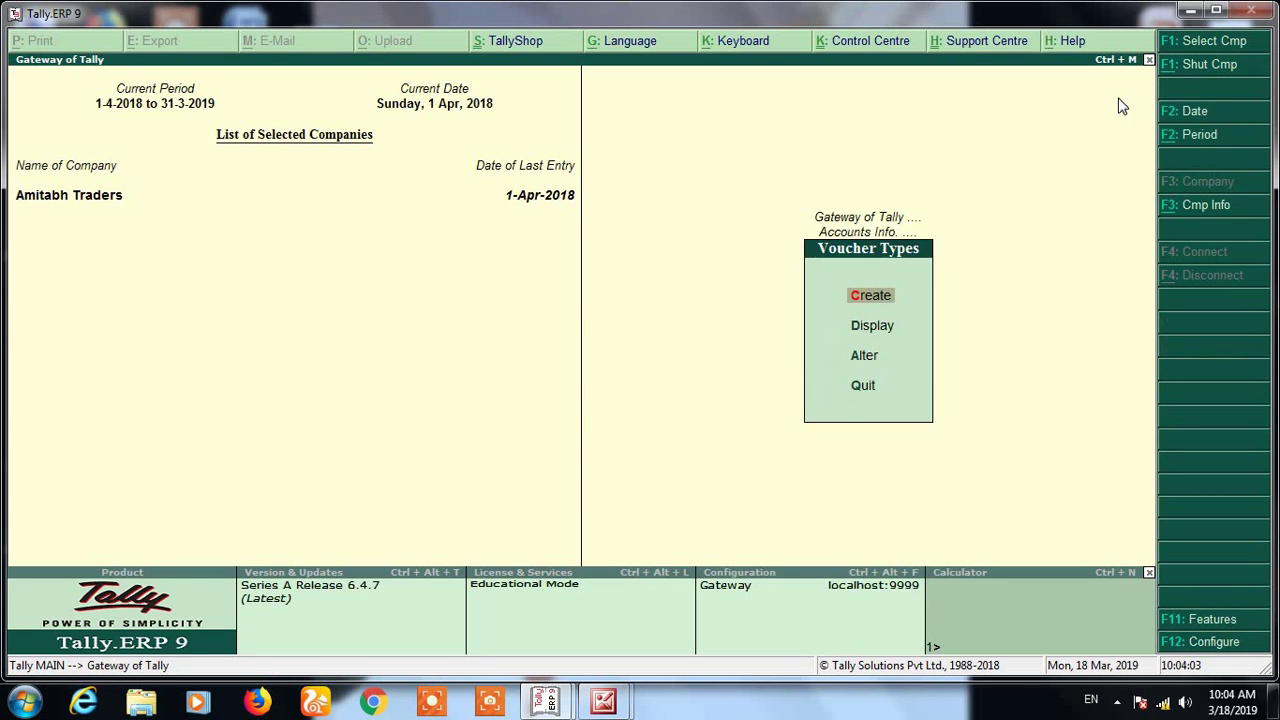
type("aSa")
key("Return")
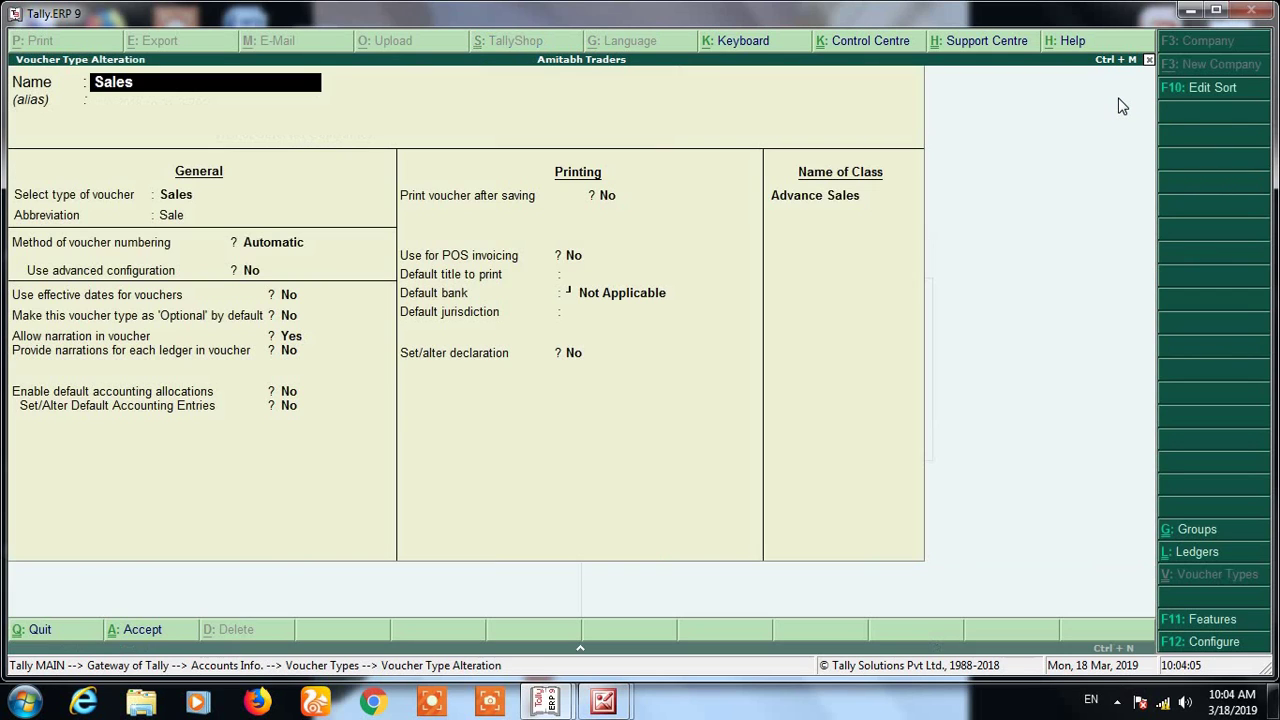
key("Return")
key("Return")
key("Return")
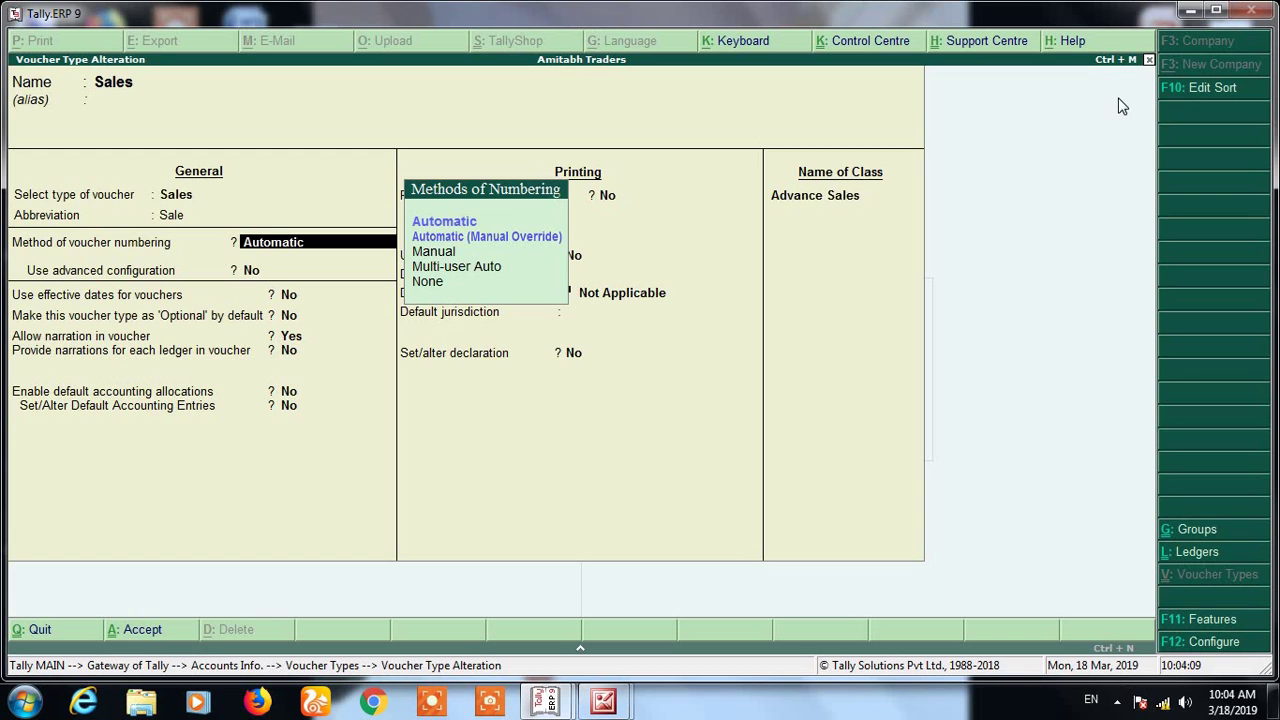
key("Down")
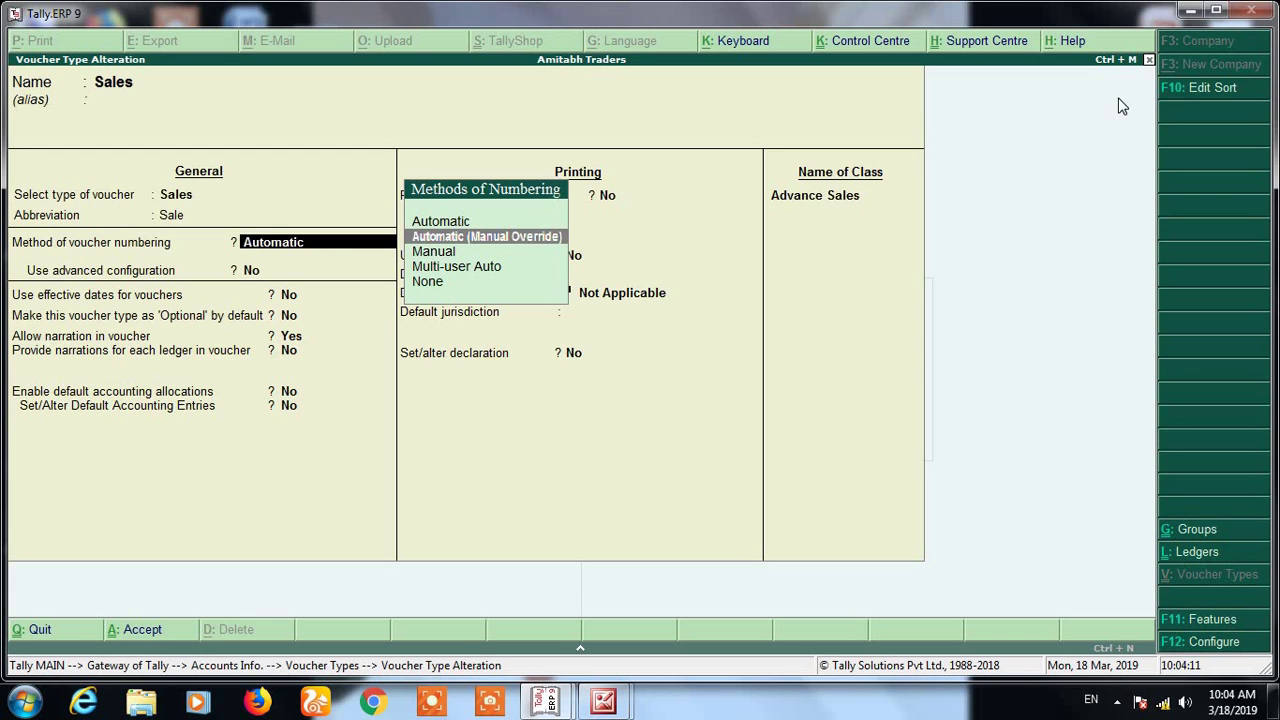
key("Return")
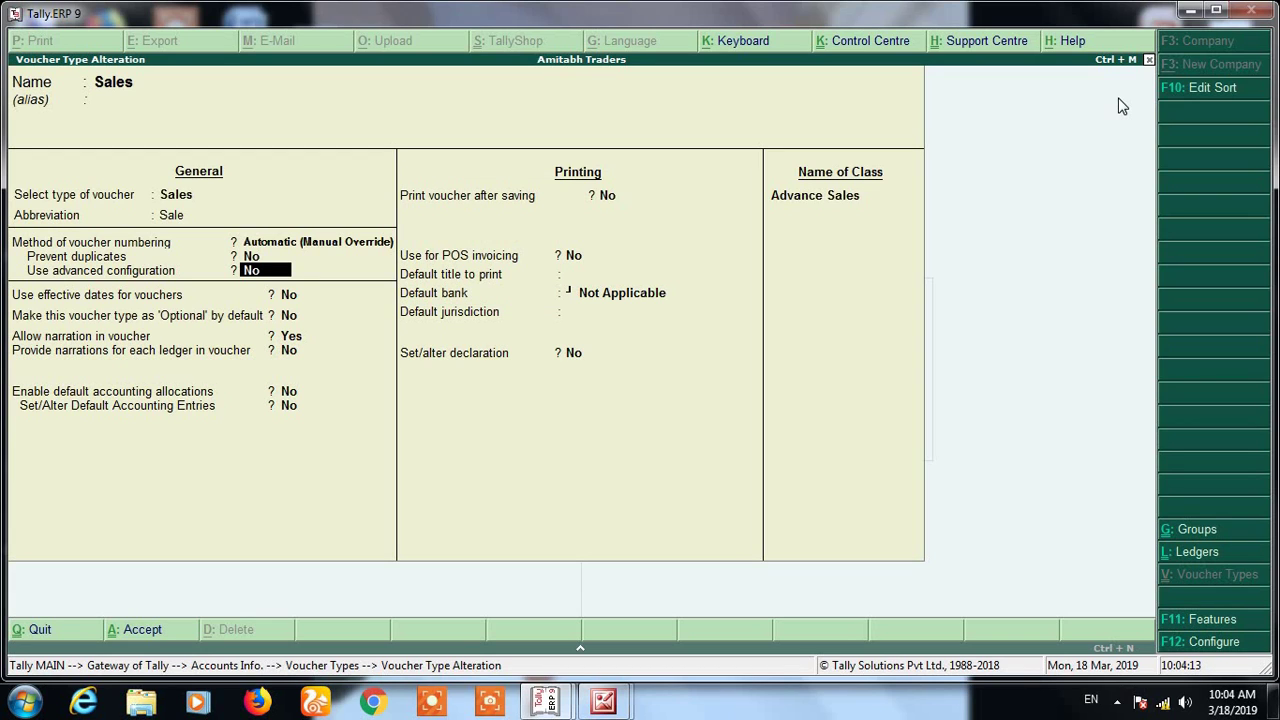
- Examine the Prevent duplicates and Use advanced configuration options offered under Automatic (Manual Override) numbering
key("BackSpace")
key("BackSpace")
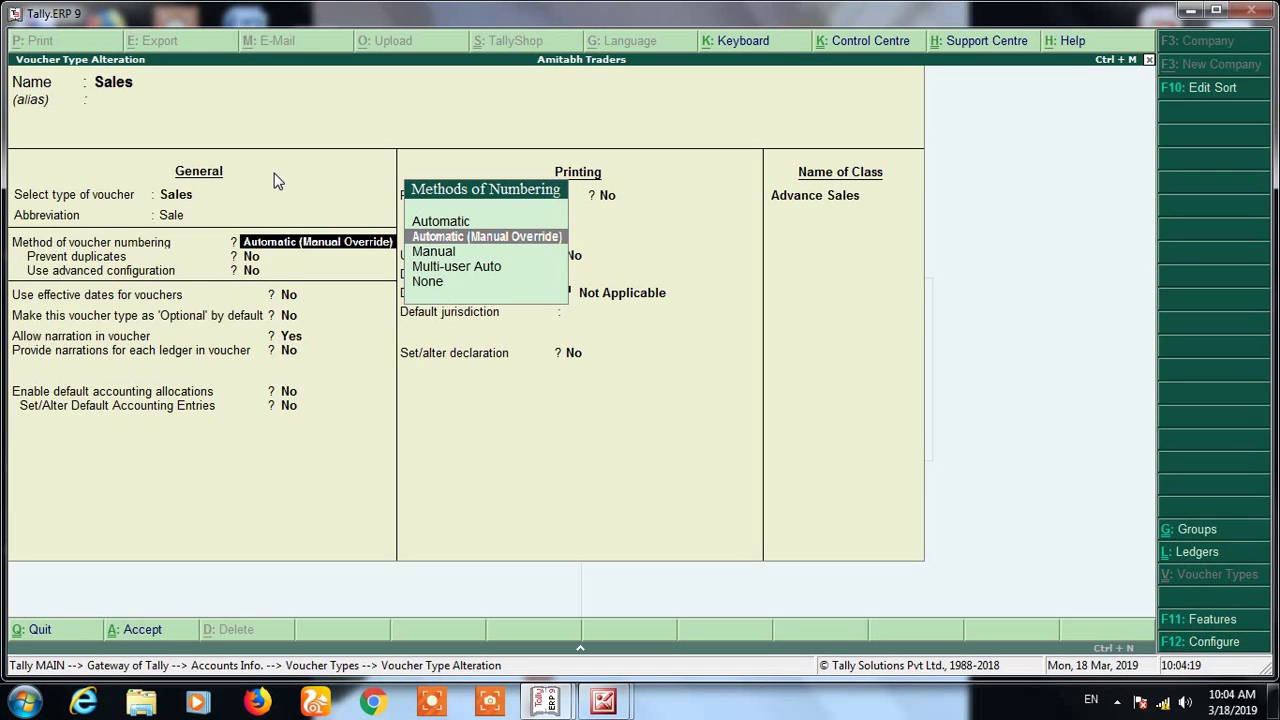
key("Return")
key("Return")
key("BackSpace")
key("BackSpace")
key("Return")
key("Return")
key("BackSpace")
key("BackSpace")
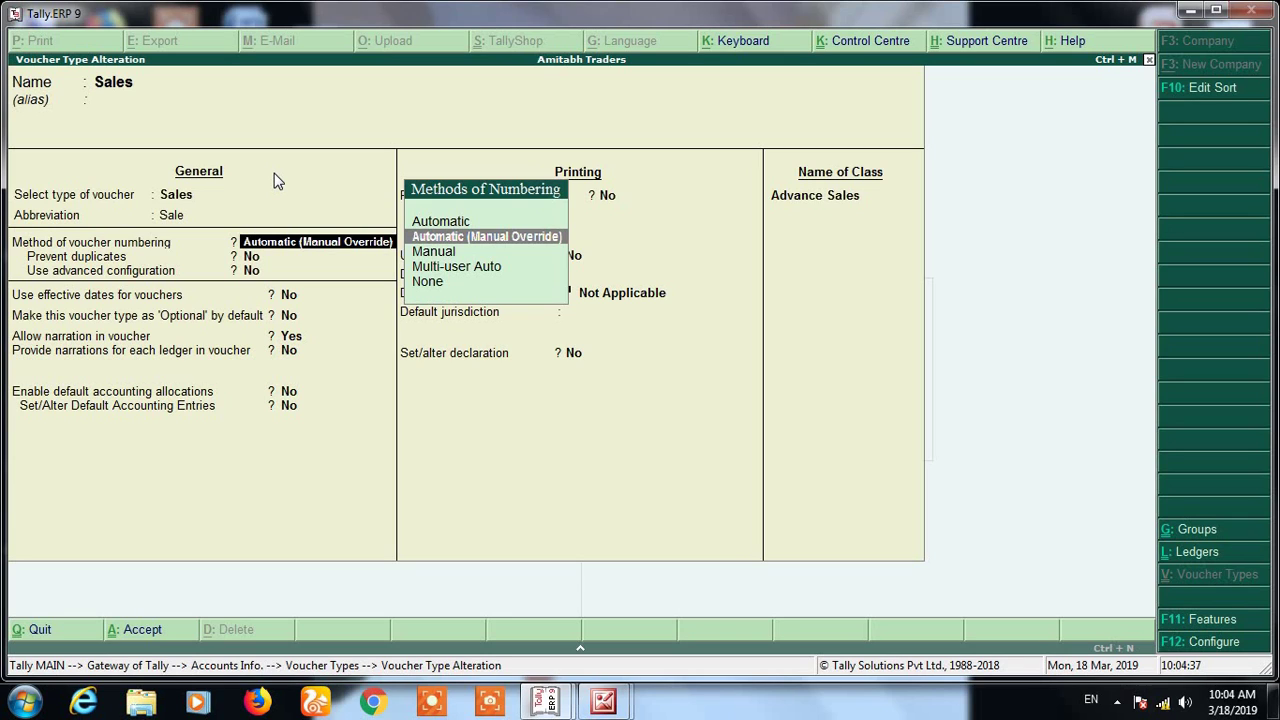
- Try the Manual numbering method on the Sales voucher type, then switch the method back to Automatic for comparison
key("Up")
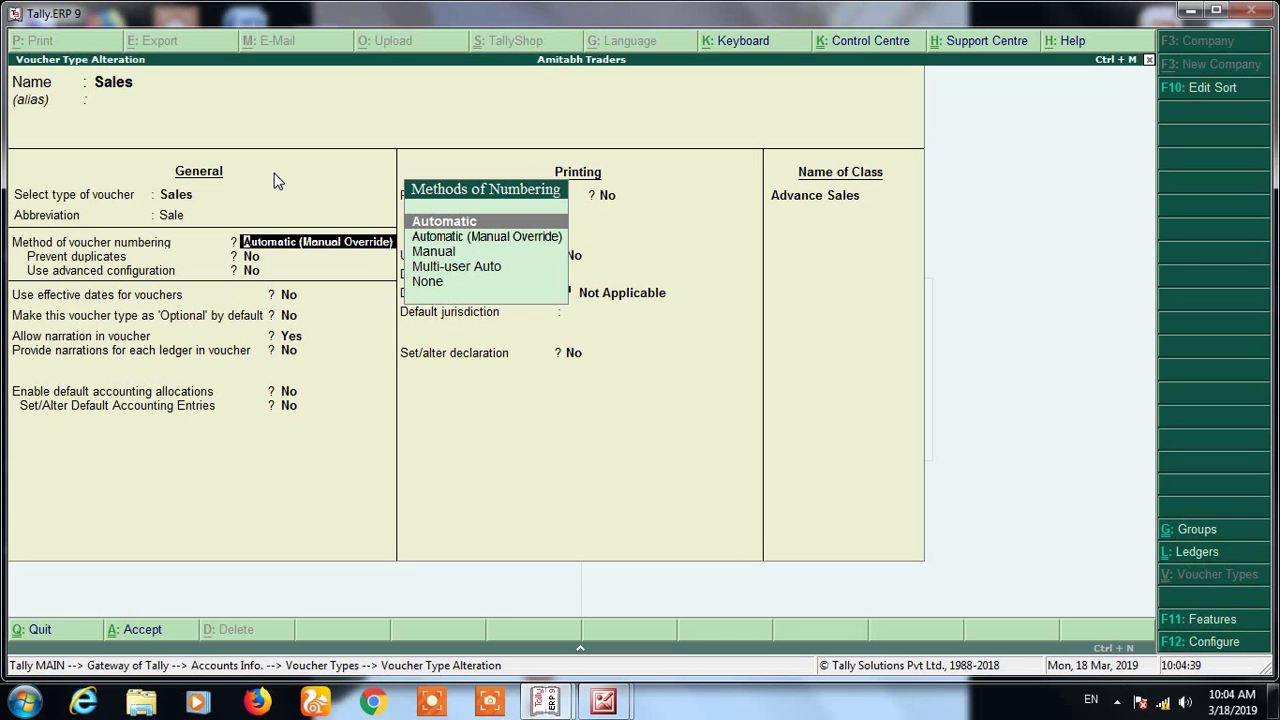
key("Down")
key("Down")
key("Return")
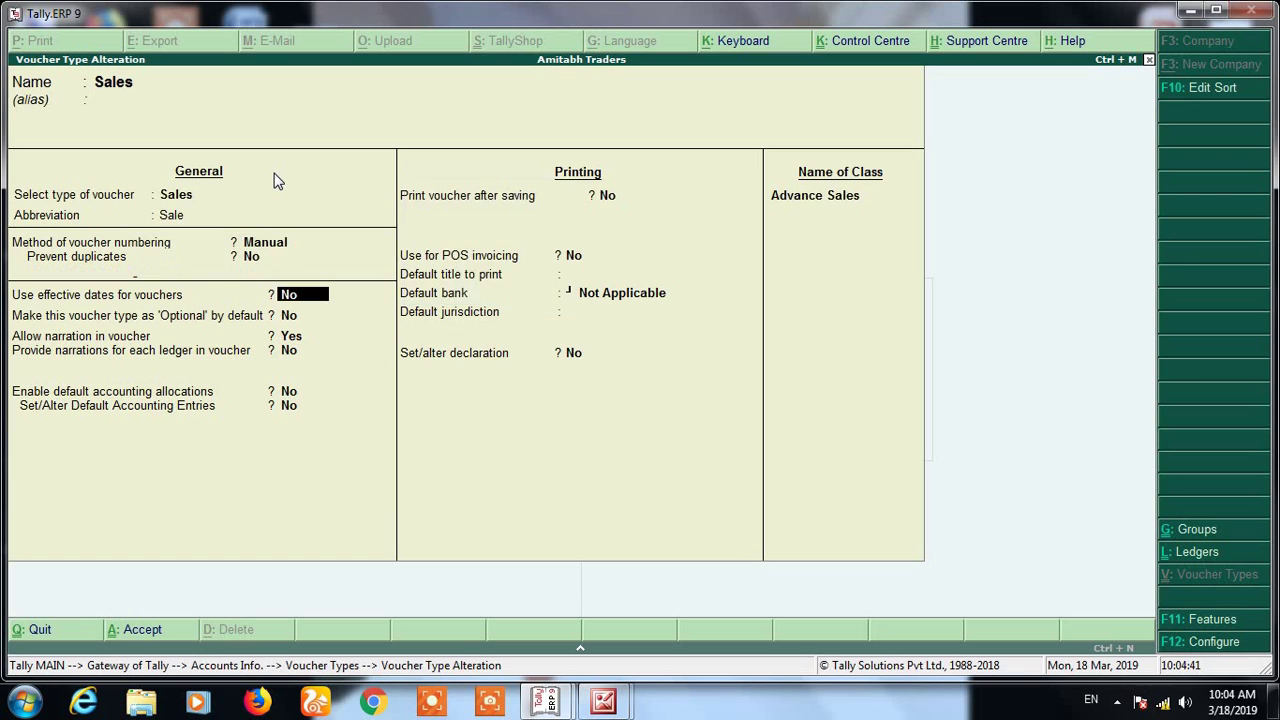
key("BackSpace")
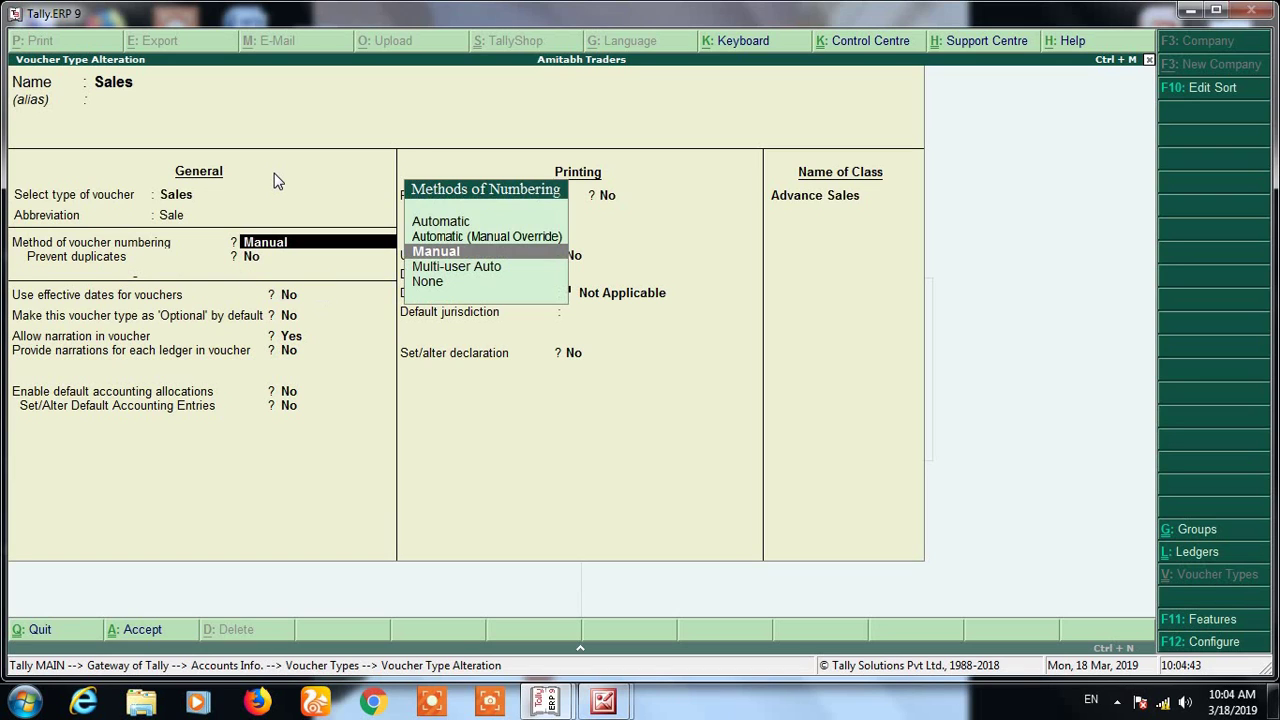
key("Up")
key("Up")
key("Return")
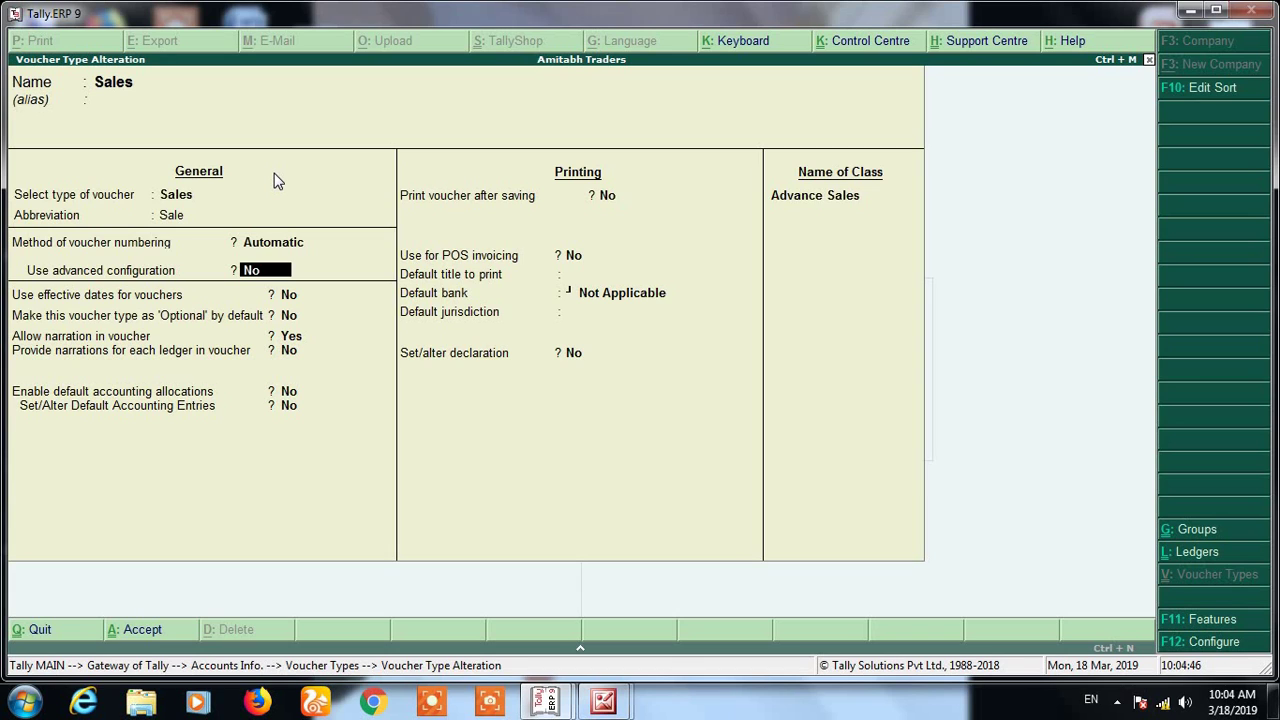
key("BackSpace")
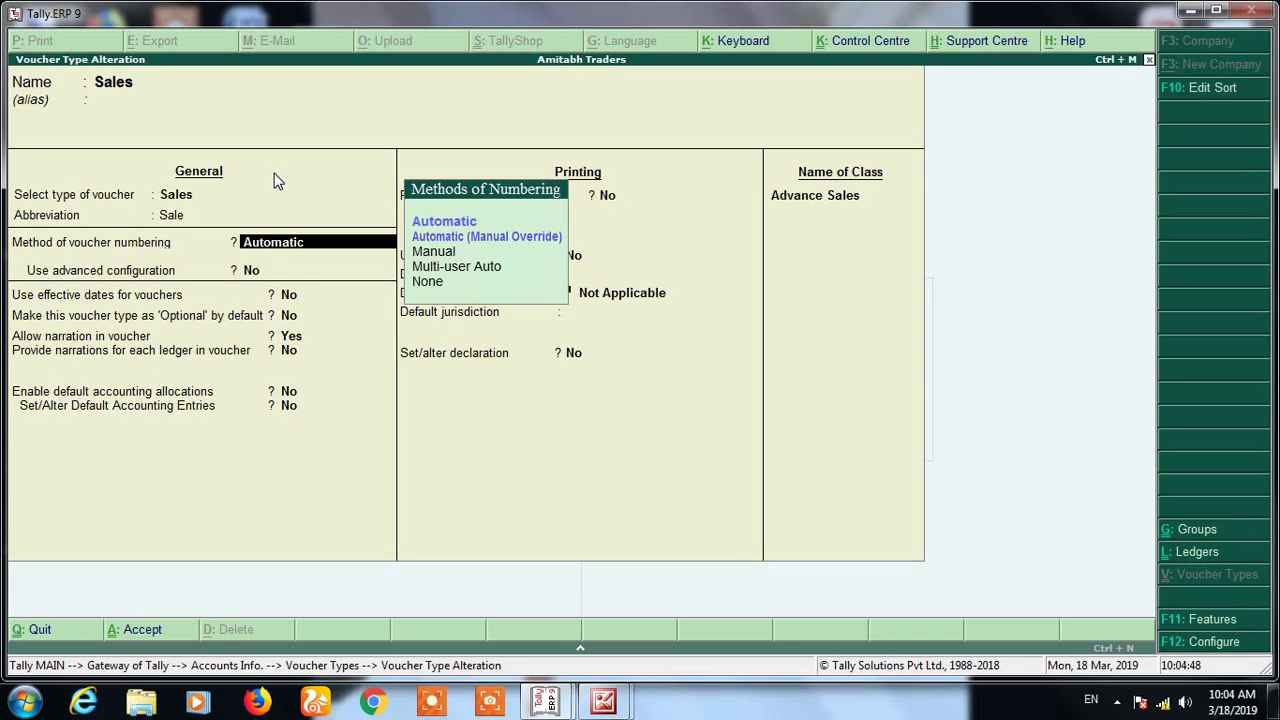
- Try Automatic (Manual Override) numbering again on the Sales voucher type and quit the alteration without saving
key("Down")
key("Return")
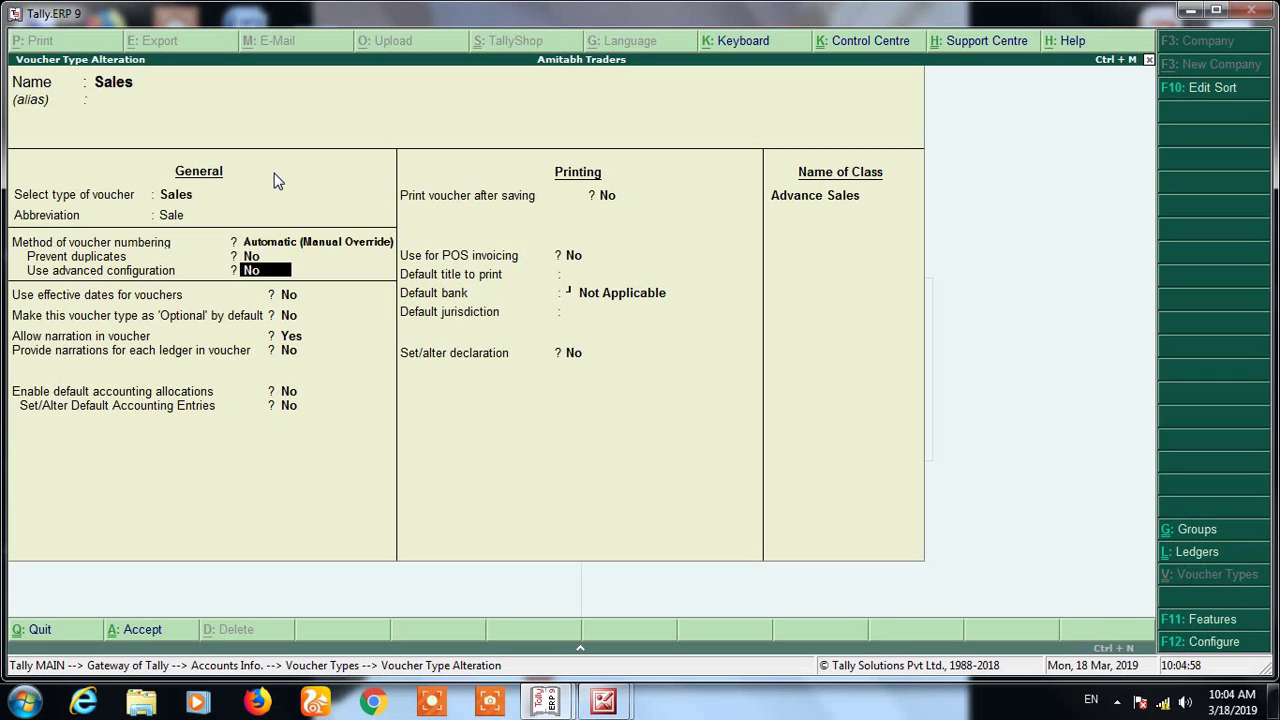
key("Escape")
key("y")
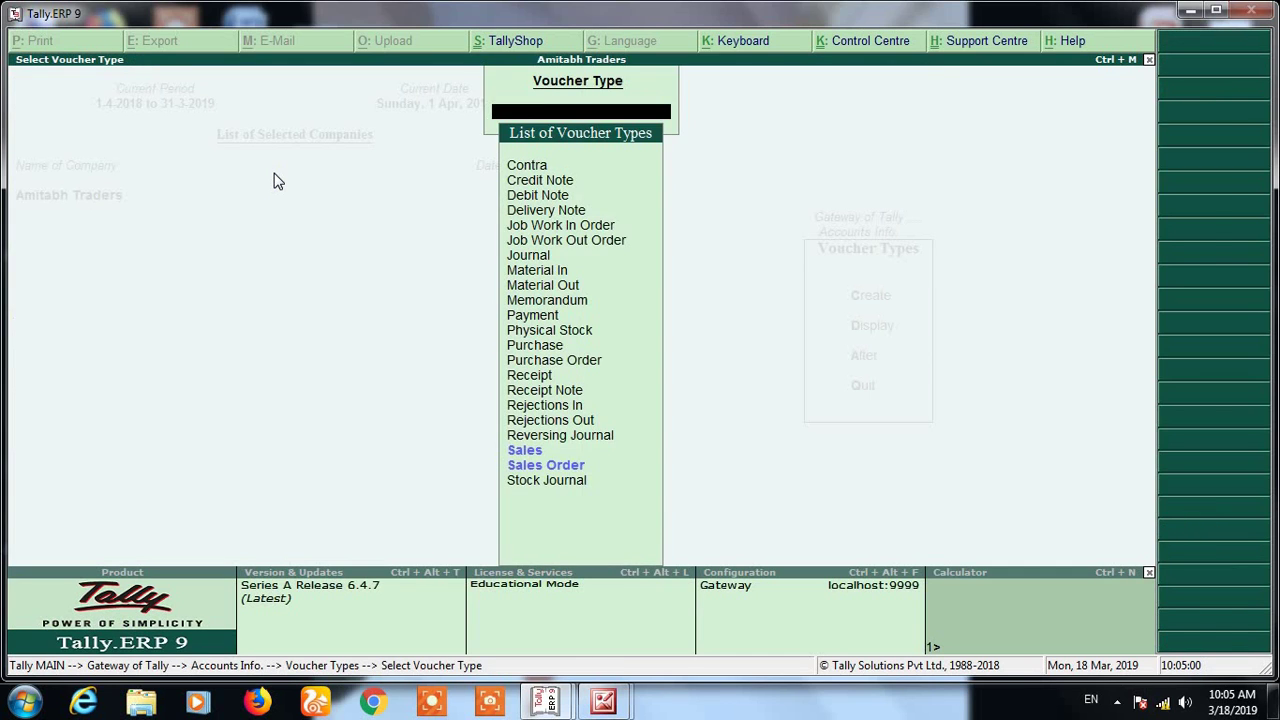
- Delete the Cash sales voucher from the Day Book and return to the Gateway of Tally
key("Escape")
key("Escape")
key("d")
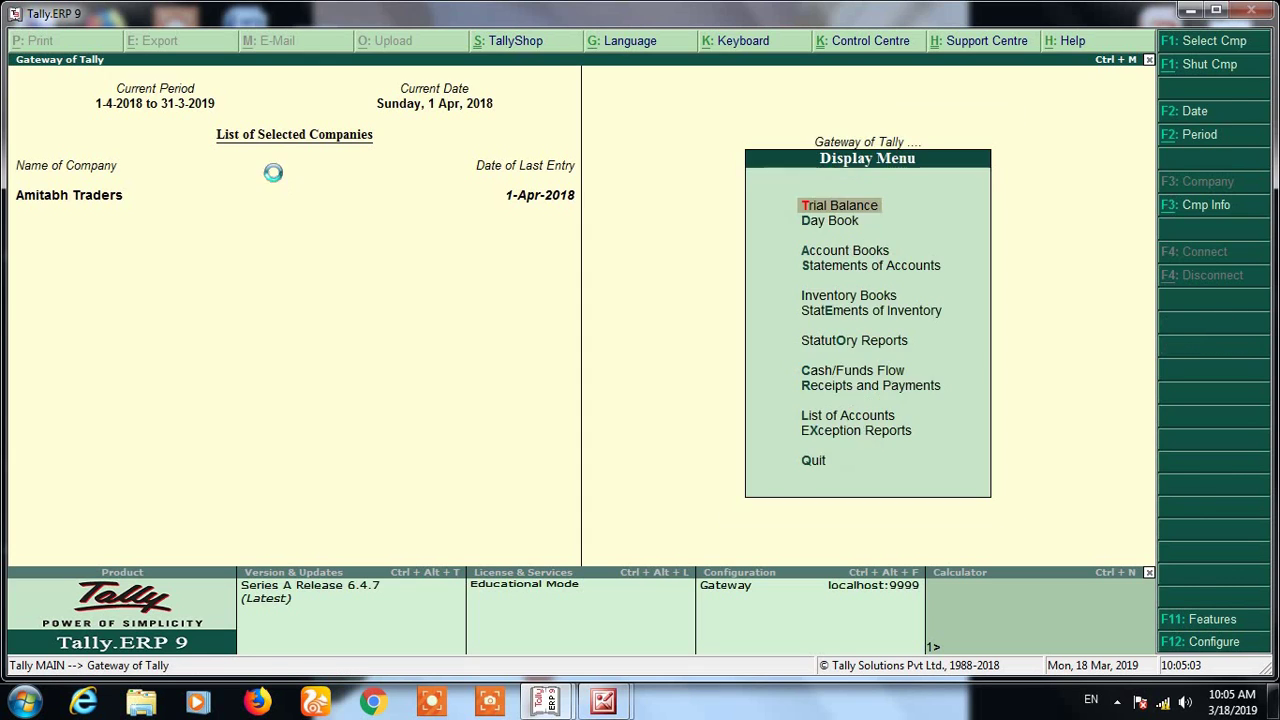
key("d")
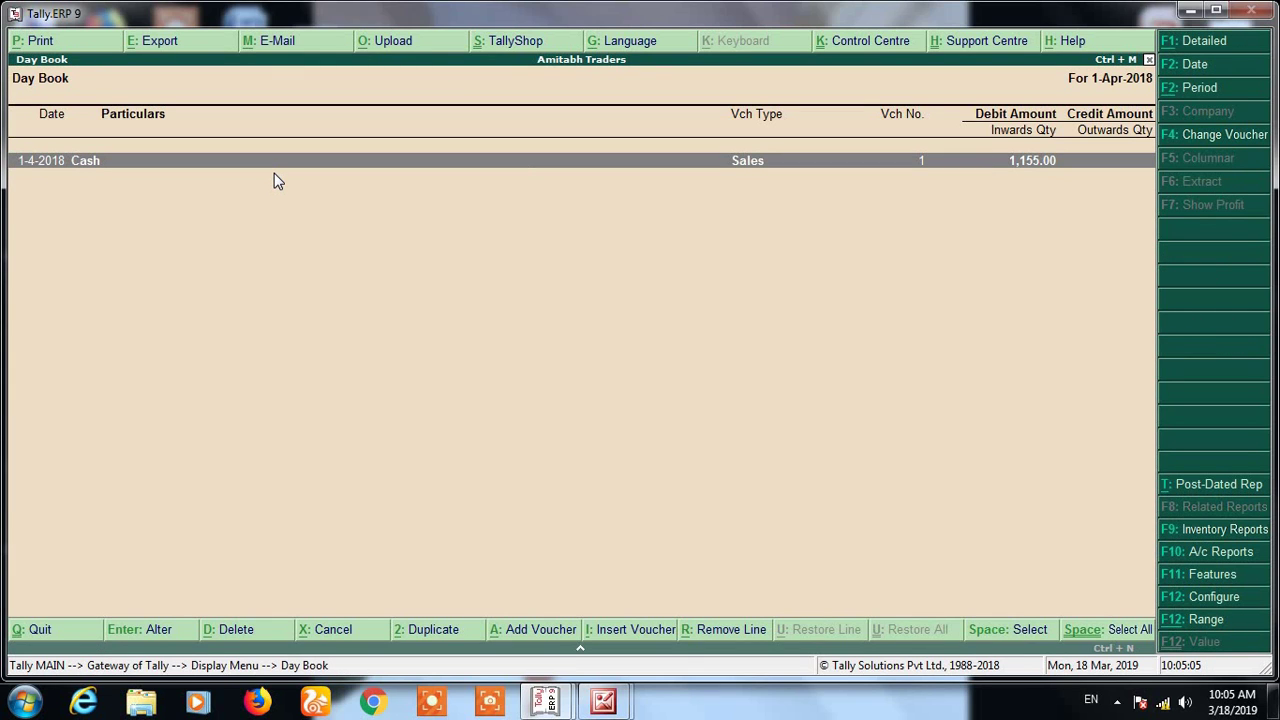
key("alt+d")
key("y")
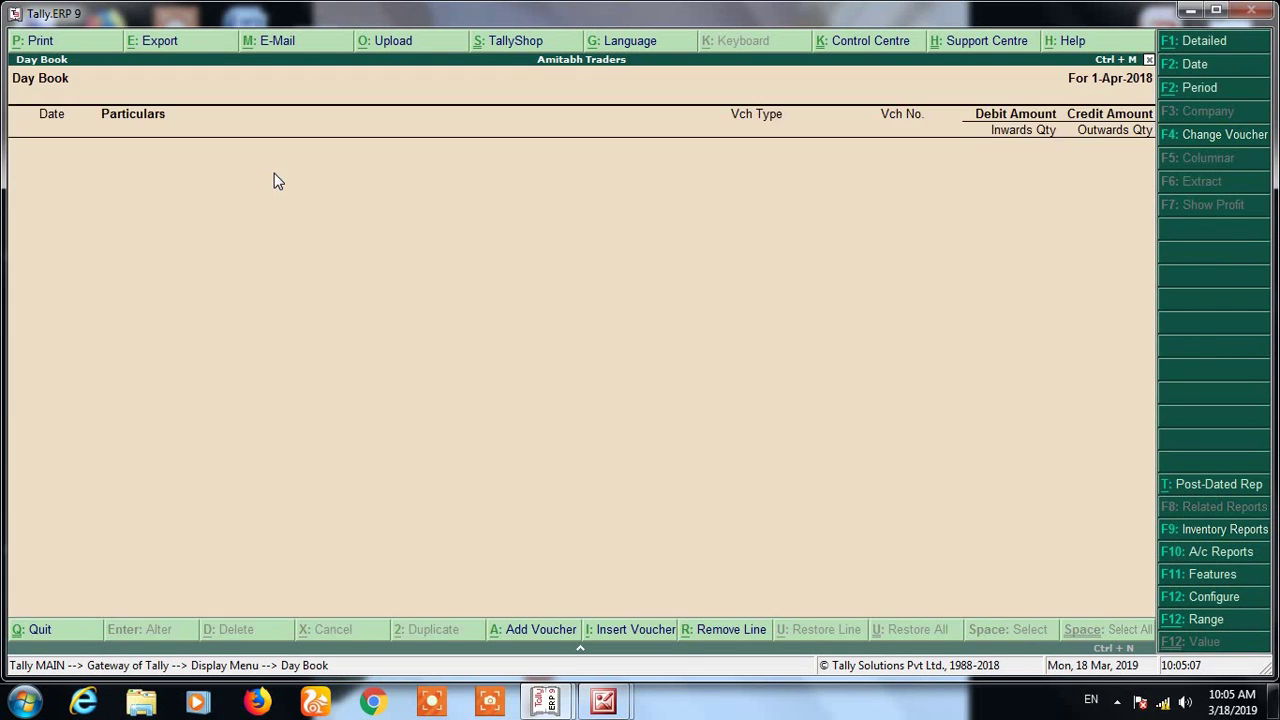
key("Escape")
key("Escape")
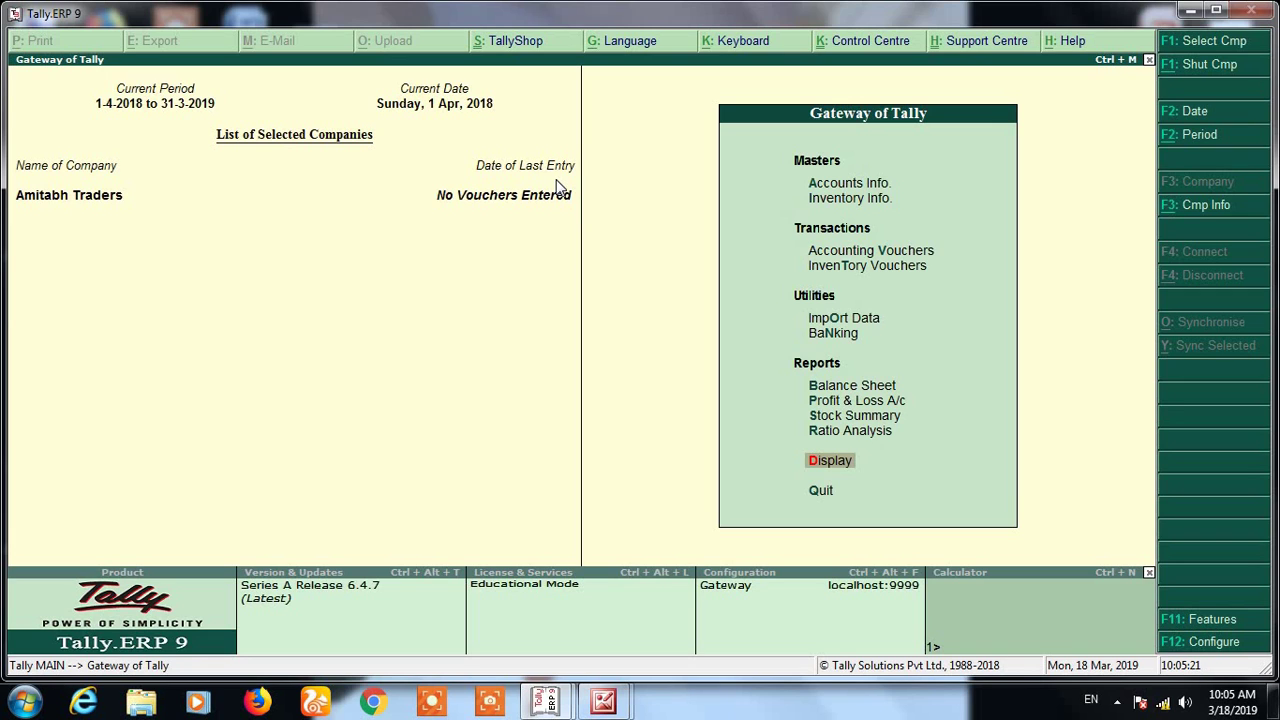
- Set the Sales voucher type's numbering method to Automatic (Manual Override), save it and return to the Gateway of Tally
type("avdSa")
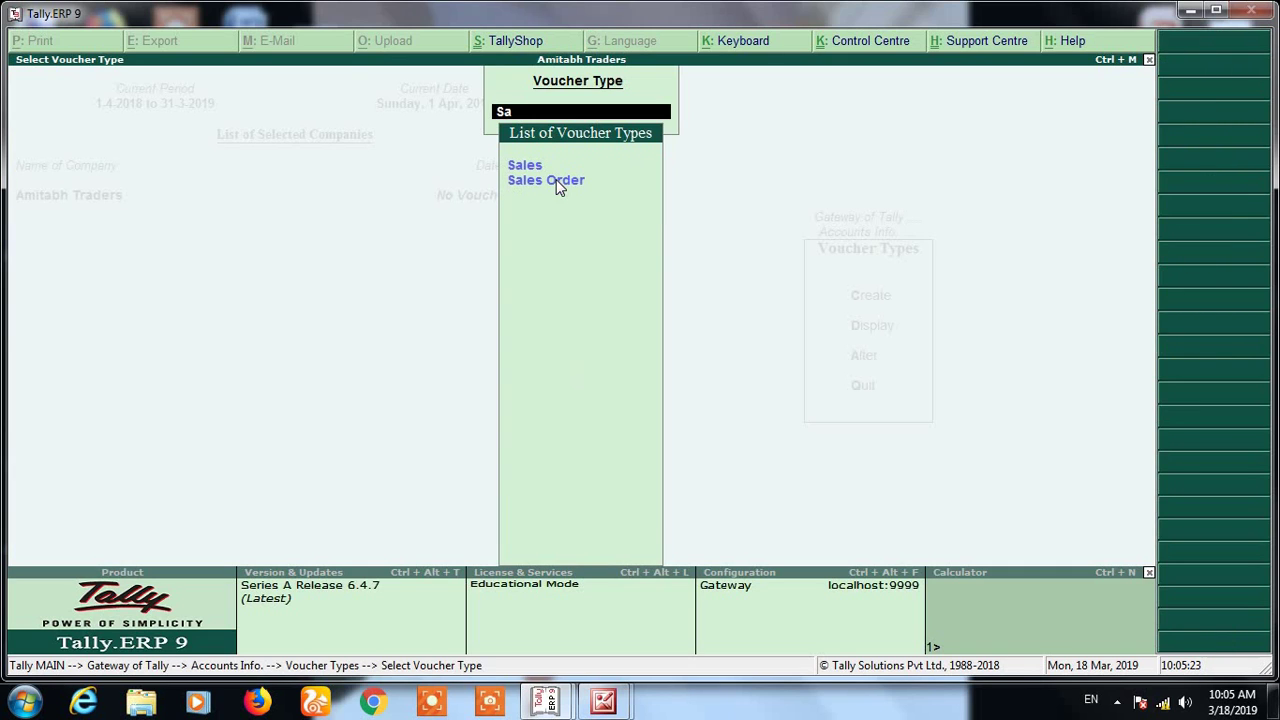
key("Return")
key("Return")
key("Return")
key("Return")
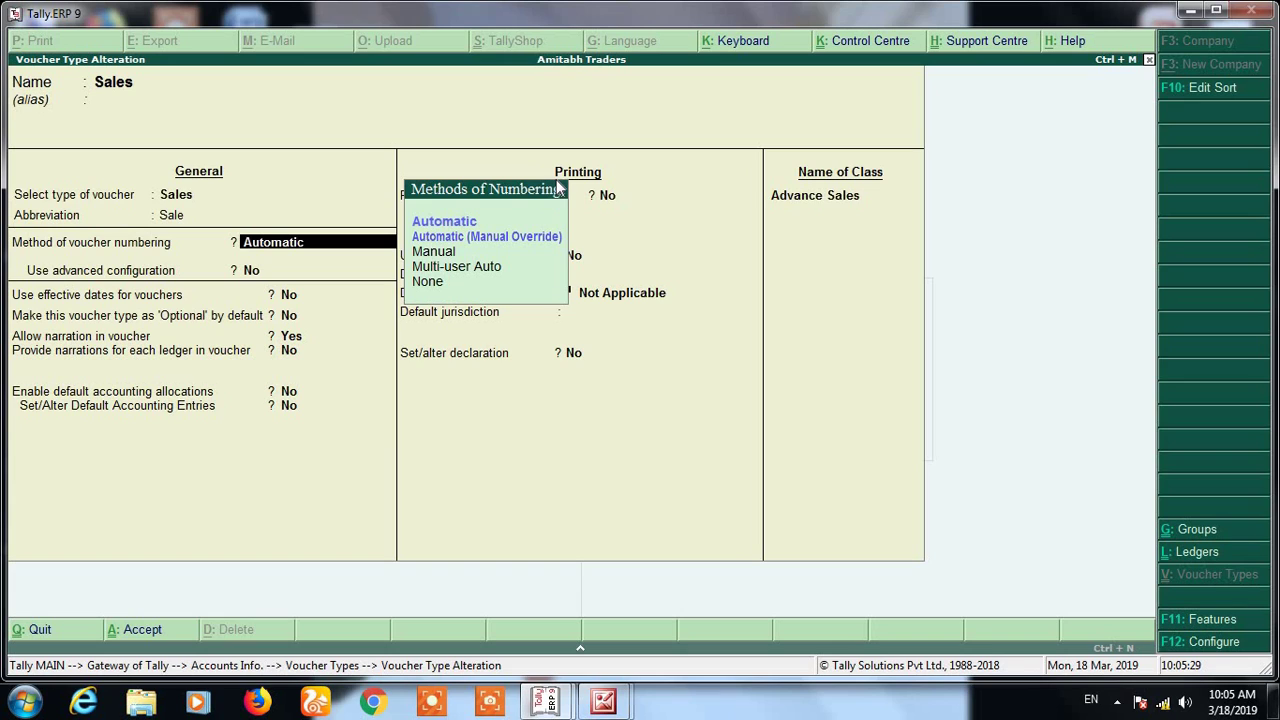
key("Down")
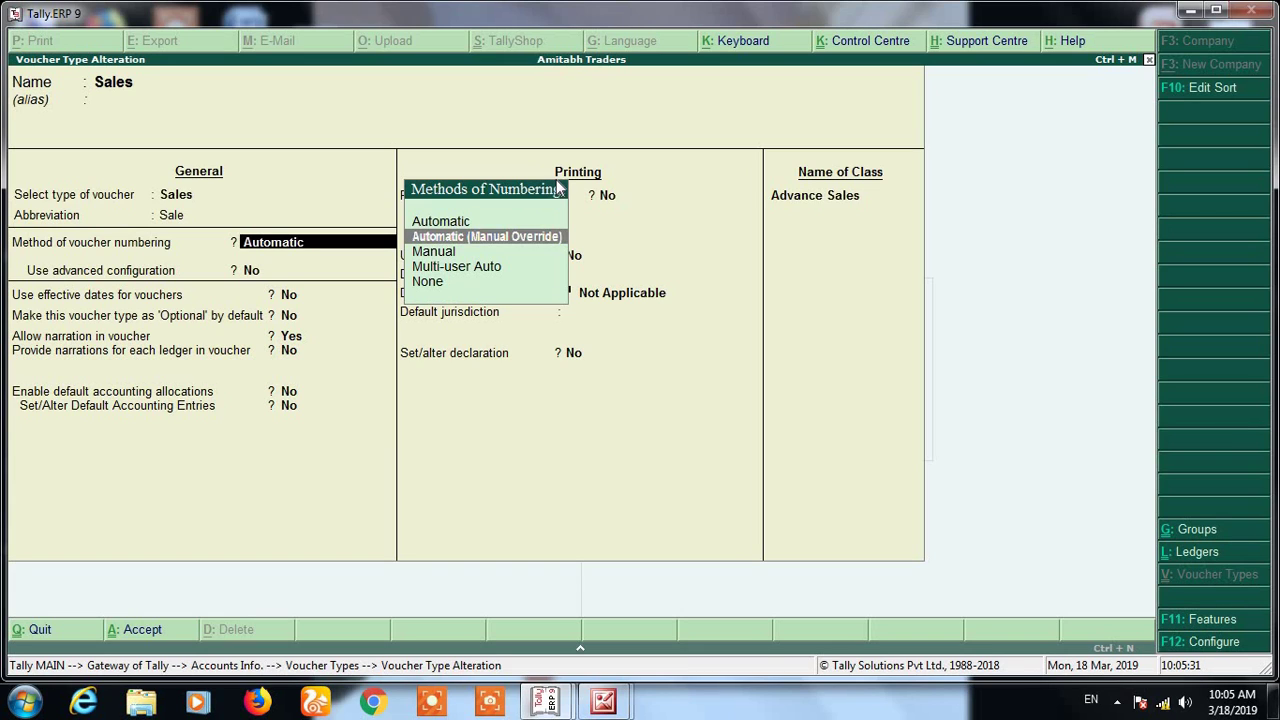
key("Return")
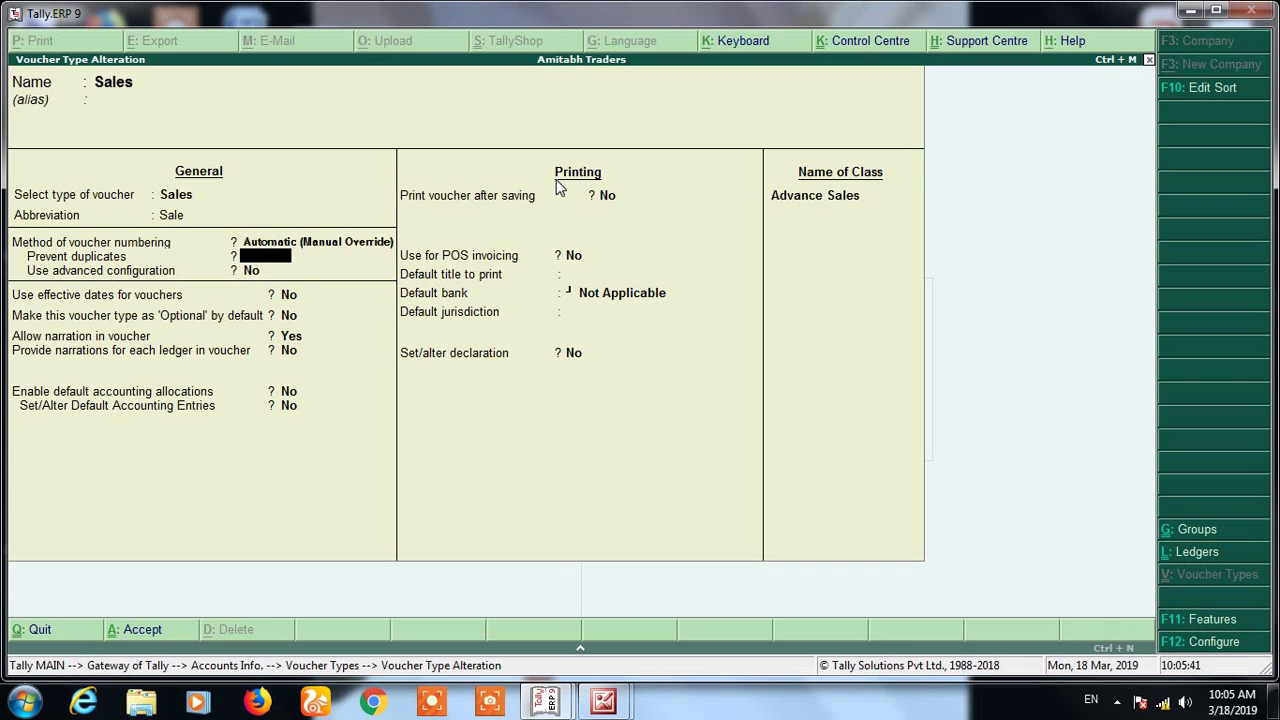
key("ctrl+a")
key("Escape")
key("Escape")
key("Escape")
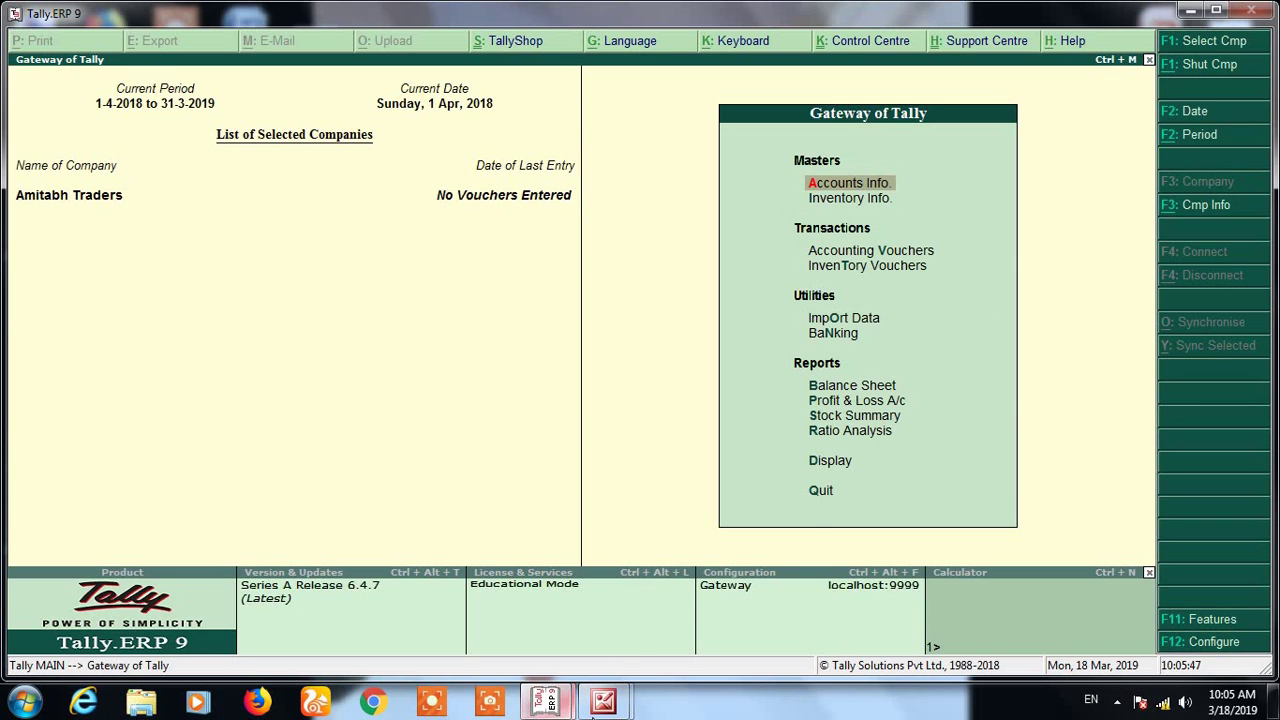
- Switch to the other Tally.ERP 9 window with Ajay Traders and check its Day Book for vouchers
mouse_move(524, 703)
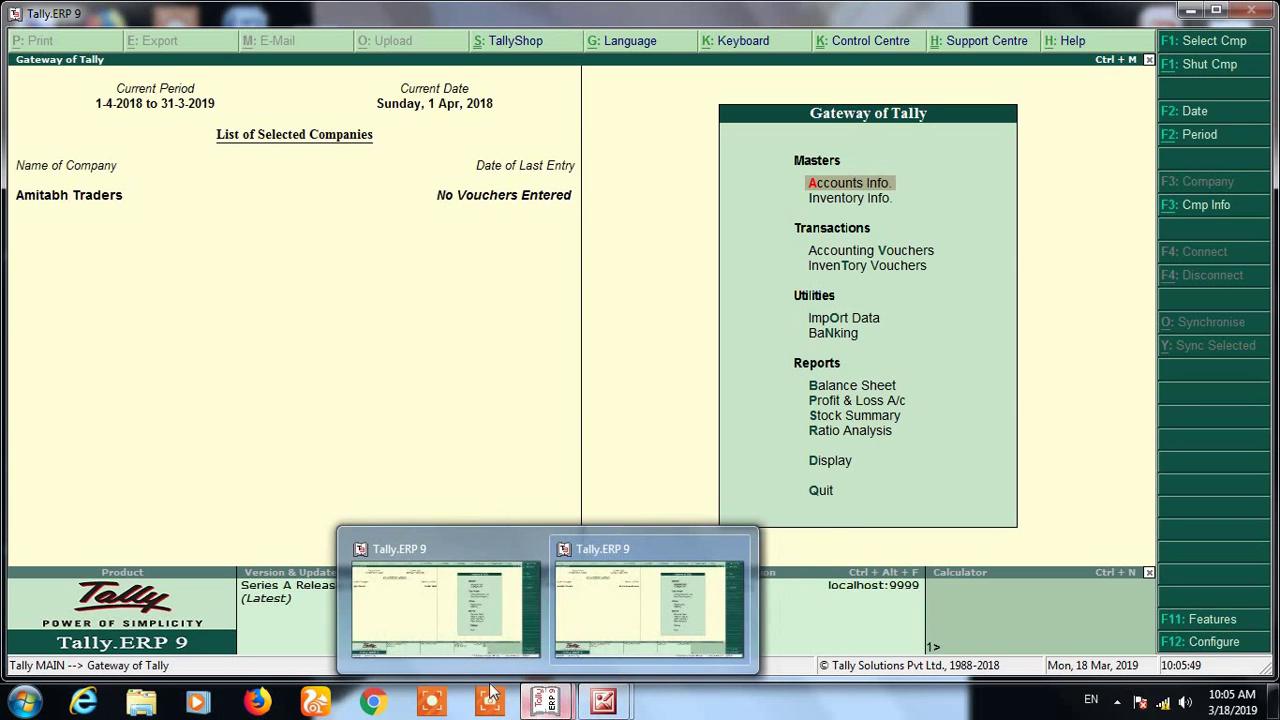
left_click(445, 634)
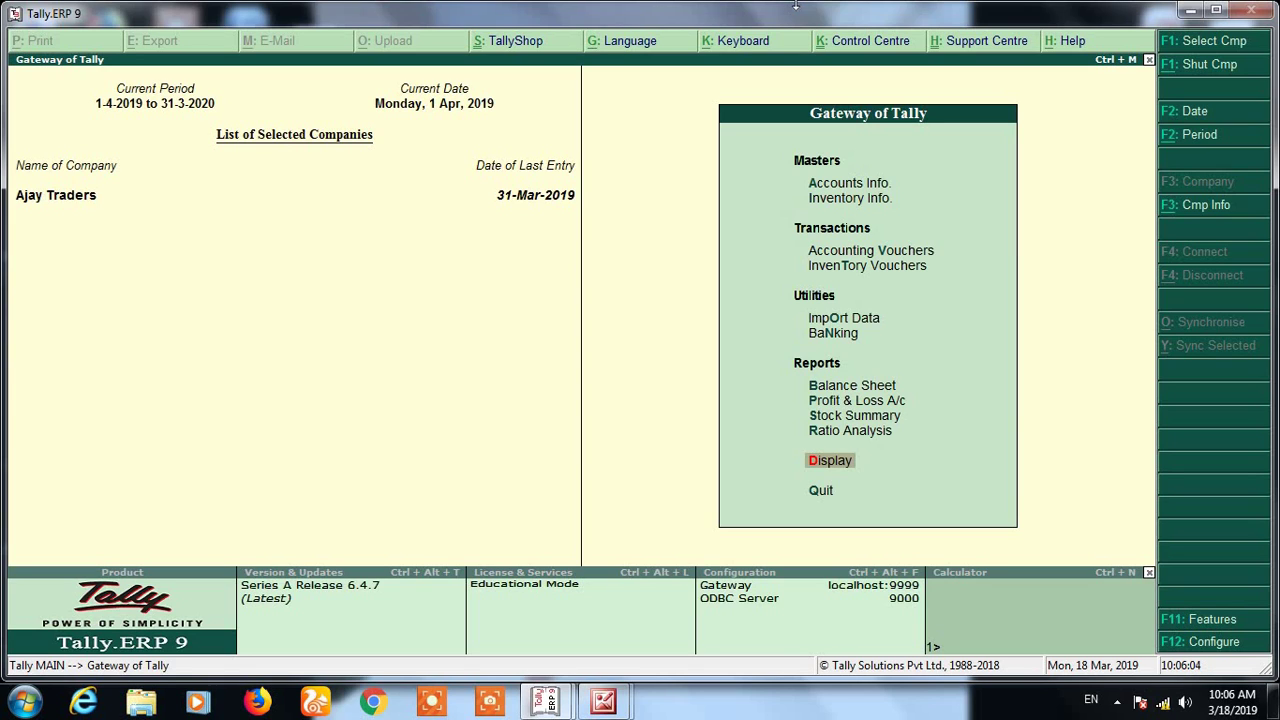
key("Return")
key("d")
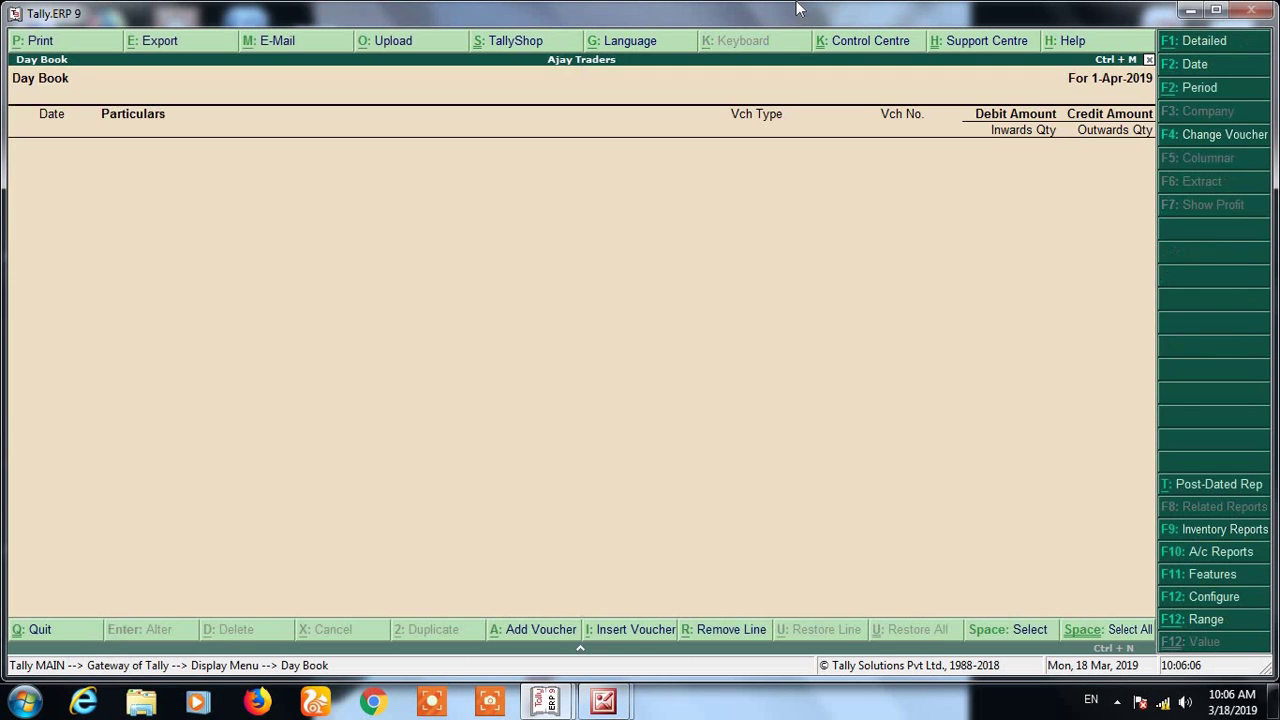
key("Escape")
key("Escape")
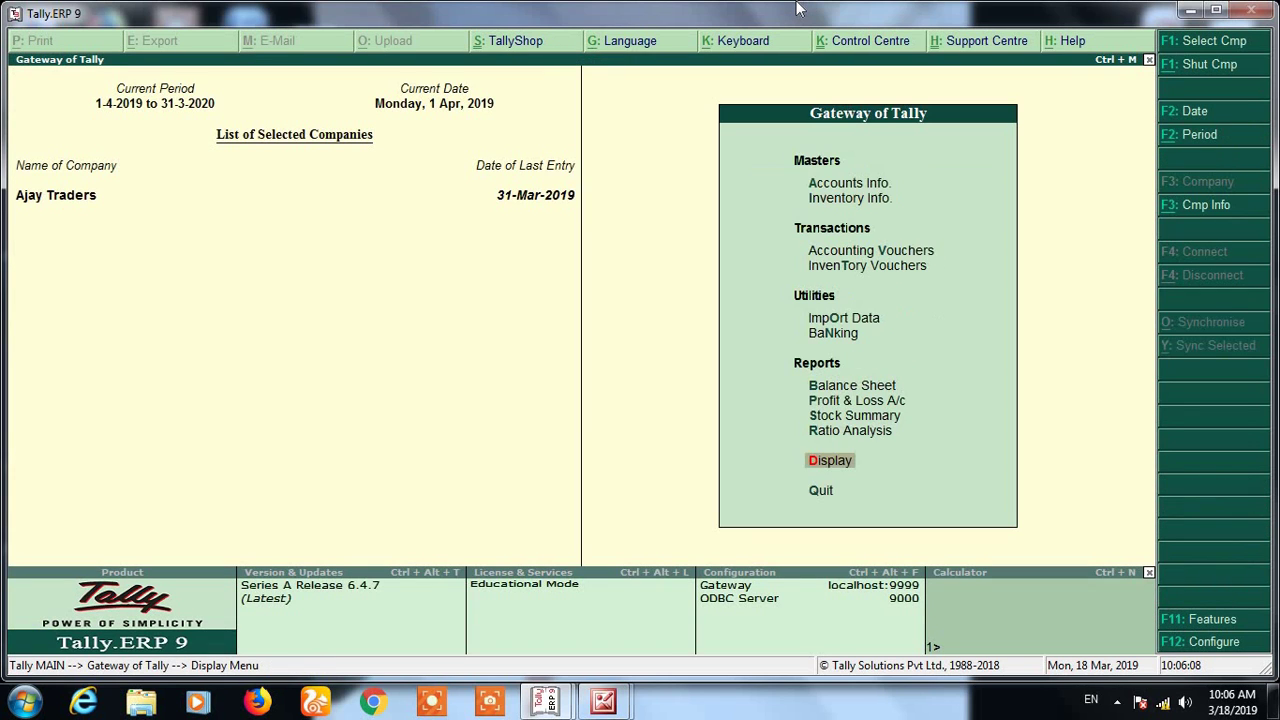
- Check the monthly Sales Register of Ajay Traders for sales entries, then leave the account books
key("Return")
key("a")
key("s")
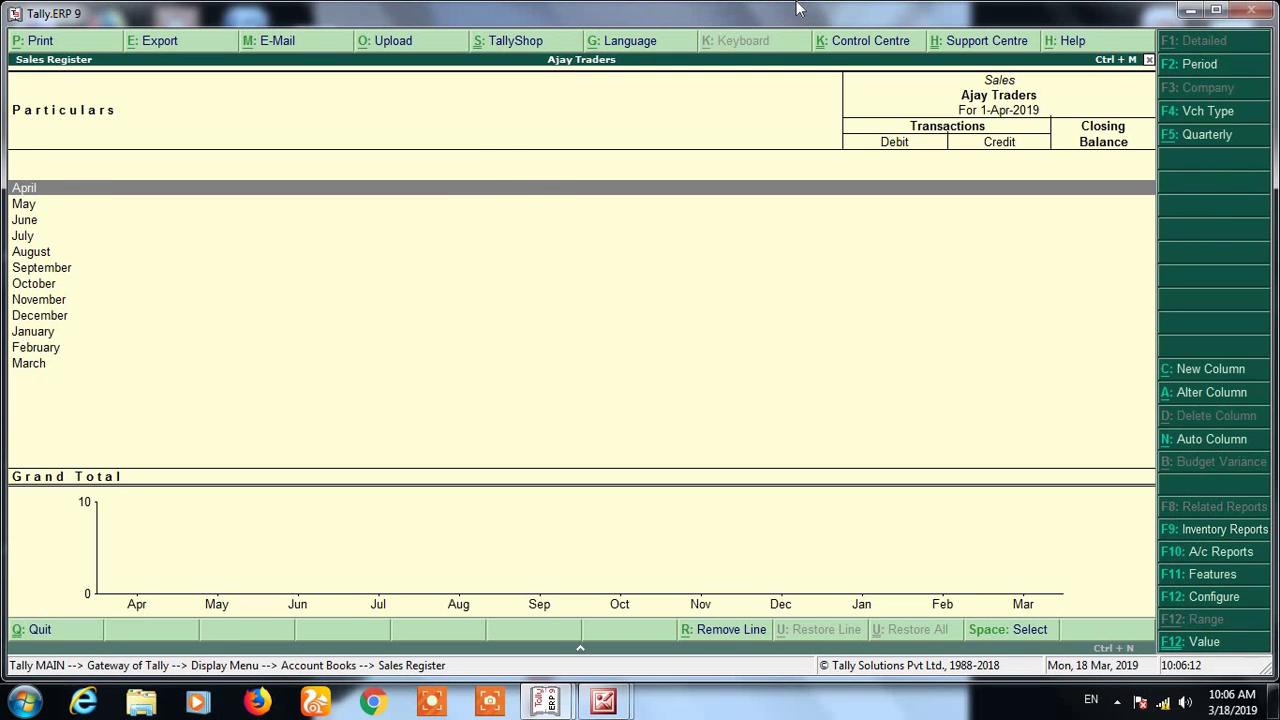
key("Escape")
key("Escape")
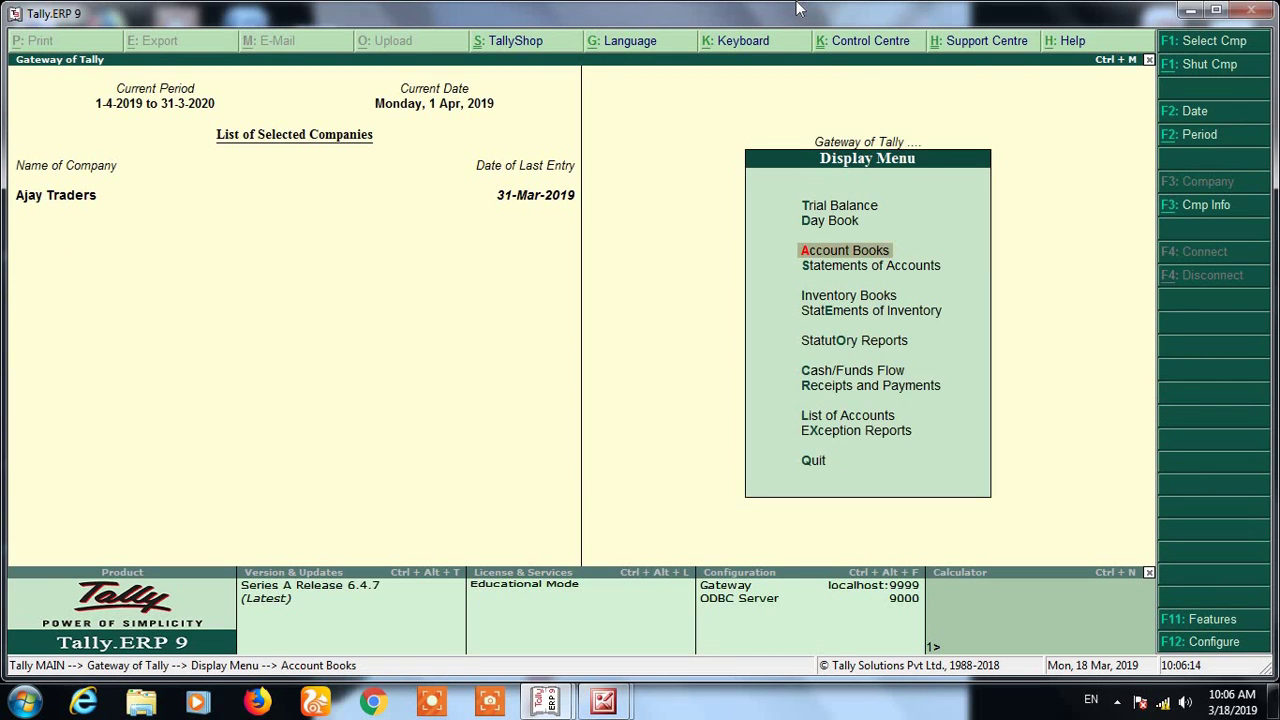
- Leave the Display menu and set the Ajay Traders period to 1-4-2018 to 31-3-2019
key("Escape")
key("F2")
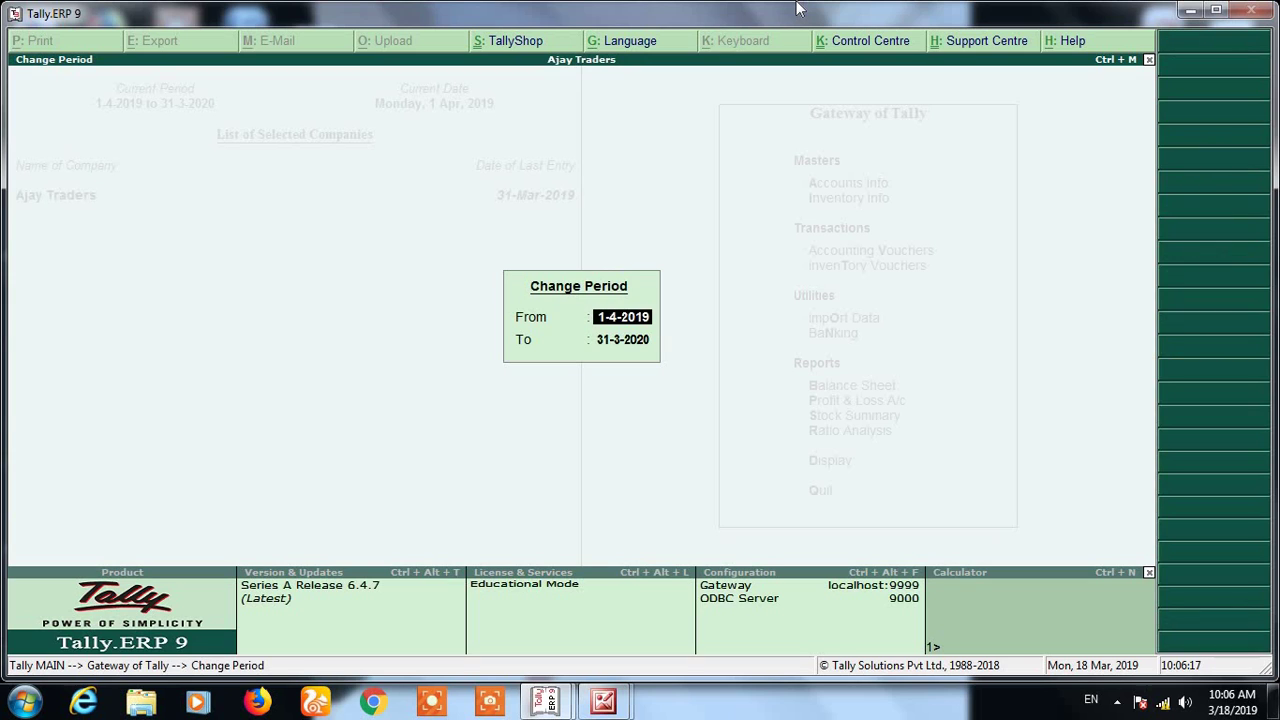
type("1-4-18")
key("Return")
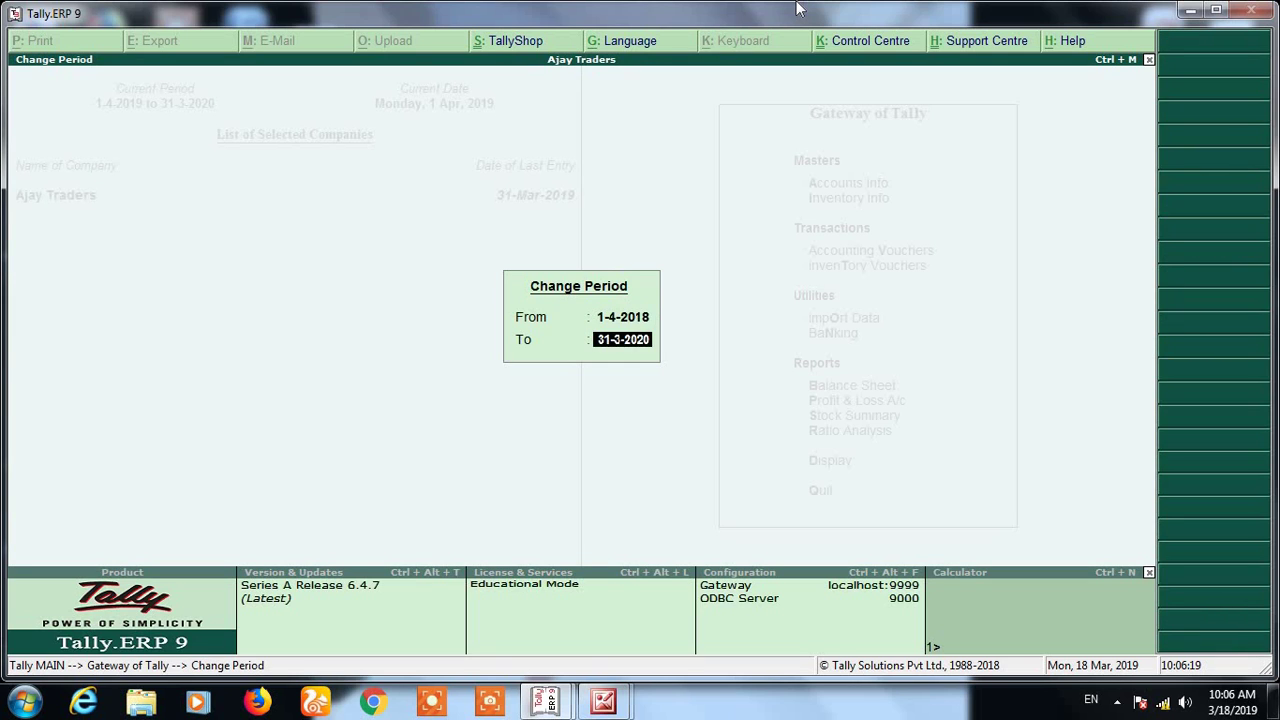
type("31 3 19")
key("Return")
- Open April's sales vouchers from the Sales Register and extend the Voucher Register period through 31-Mar-2019
key("d")
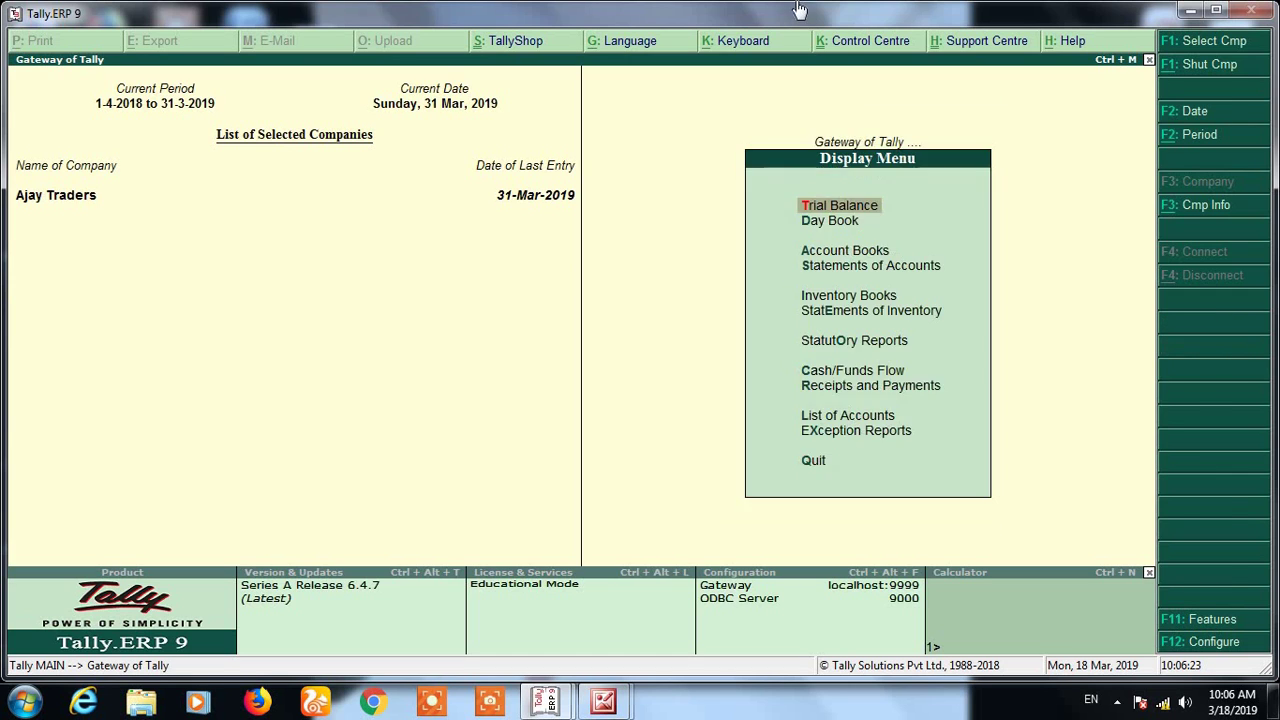
key("a")
key("s")
key("Up")
key("Up")
key("Up")
key("Up")
key("Up")
key("Up")
key("Up")
key("Up")
key("Up")
key("Up")
key("Up")
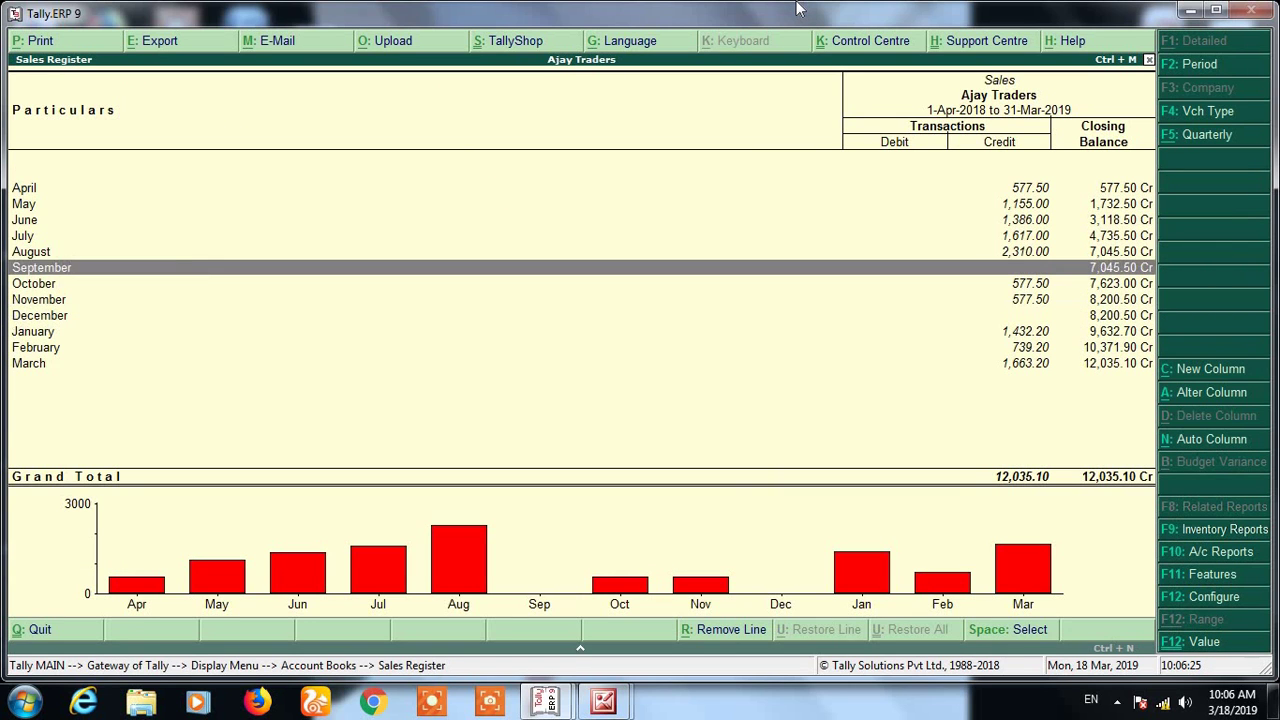
key("Return")
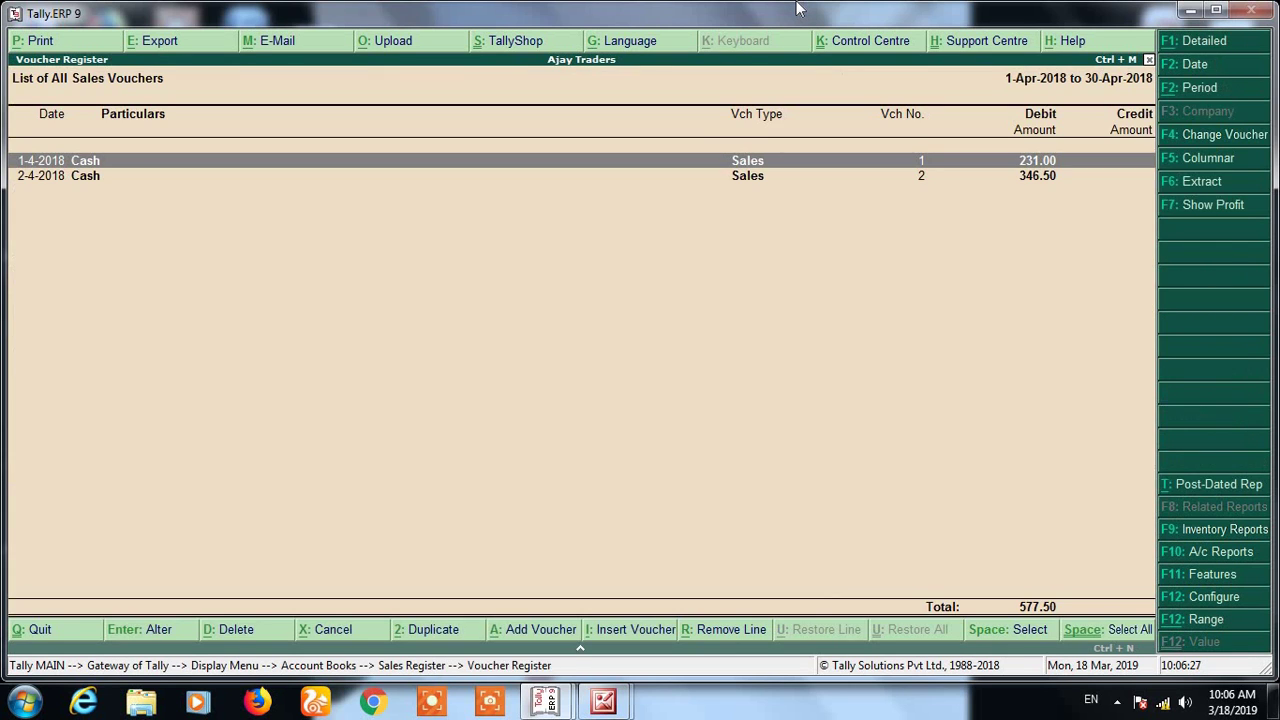
key("F2")
key("Return")
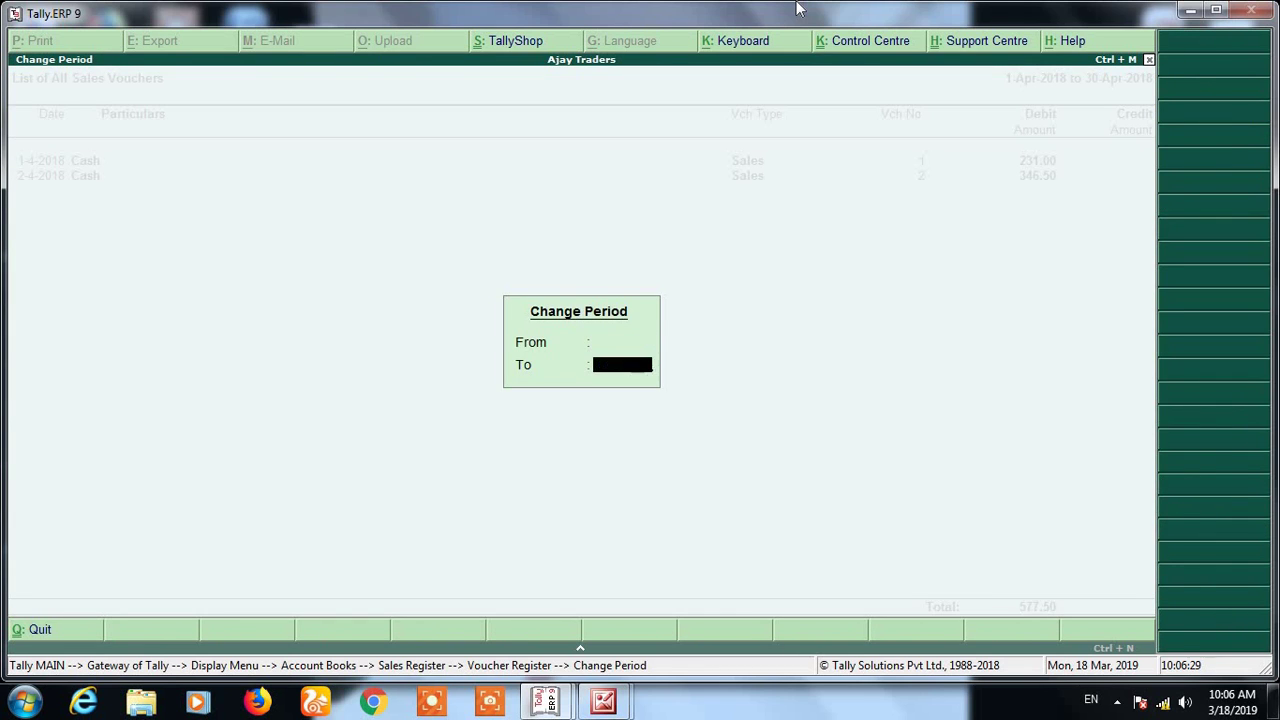
key("Return")
- Examine the voucher numbers of the full-year sales vouchers and return to the Gateway of Tally
key("Down")
key("Down")
key("Down")
key("Down")
key("Down")
key("Down")
key("Down")
key("Down")
key("Down")
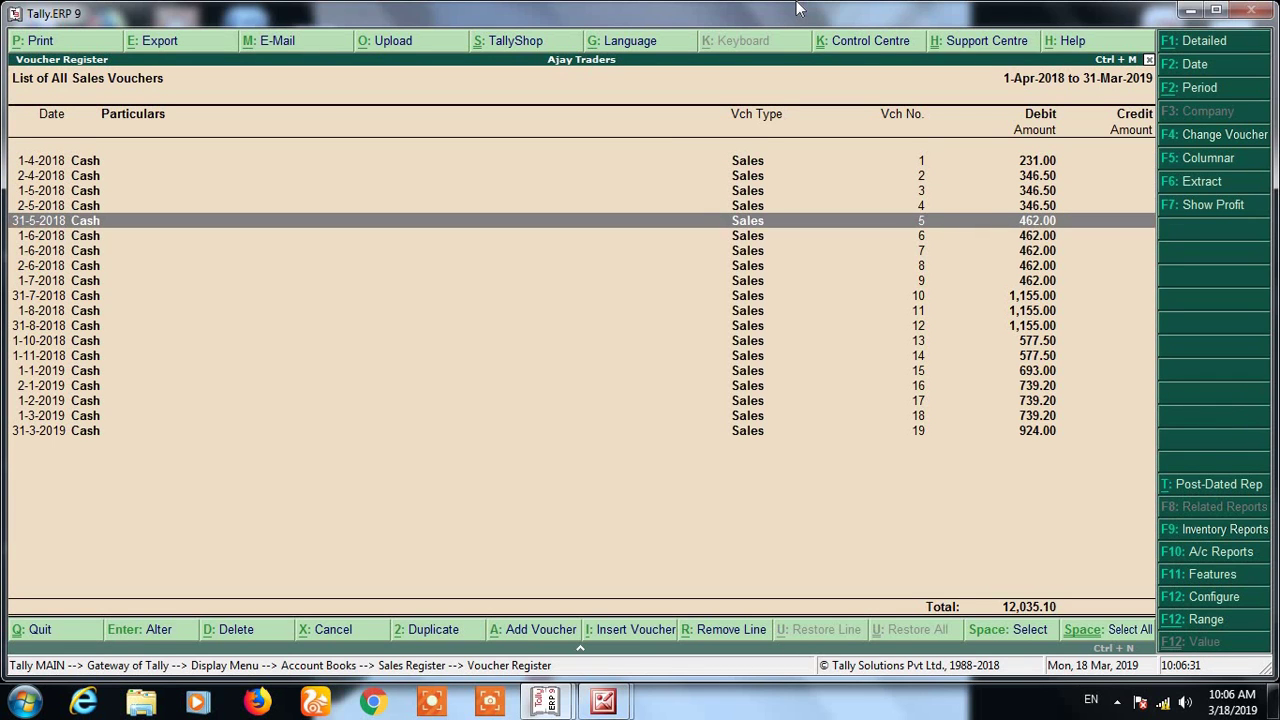
key("Down")
key("Down")
key("Down")
key("Down")
key("Down")
key("Down")
key("Down")
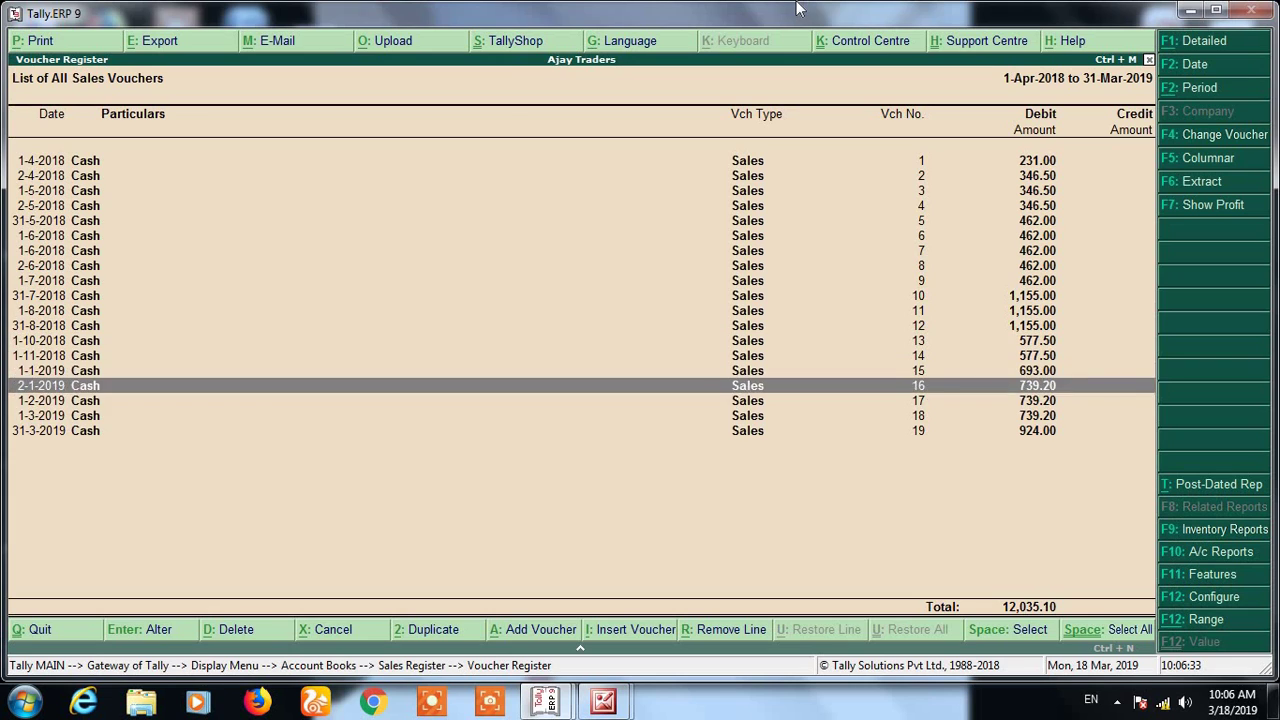
key("Up")
key("Up")
key("Up")
key("Up")
key("Up")
key("Up")
key("Up")
key("Up")
key("Up")
key("Up")
key("Up")
key("Up")
key("Up")
key("Up")
key("Up")
key("Up")
key("Down")
key("Down")
key("Down")
key("Down")
key("Down")
key("Down")
key("Down")
key("Down")
key("Down")
key("Down")
key("Down")
key("Down")
key("Down")
key("Down")
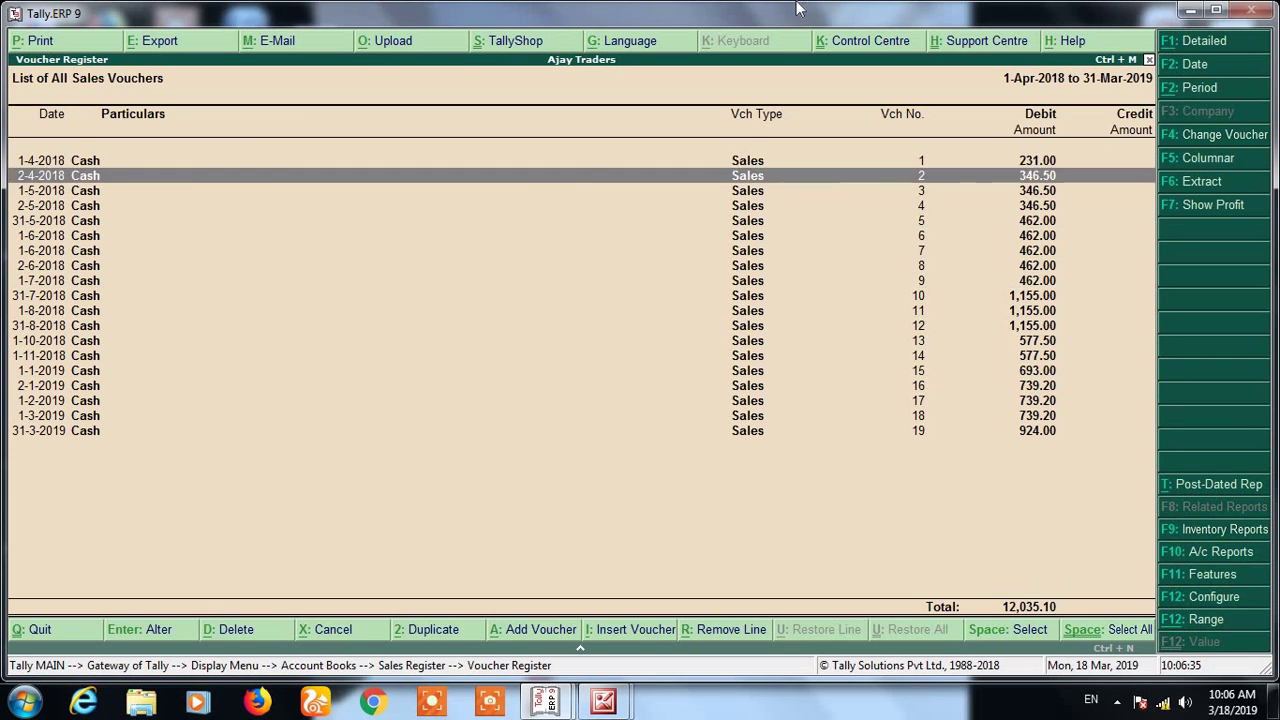
key("Down")
key("Down")
key("Down")
key("Down")
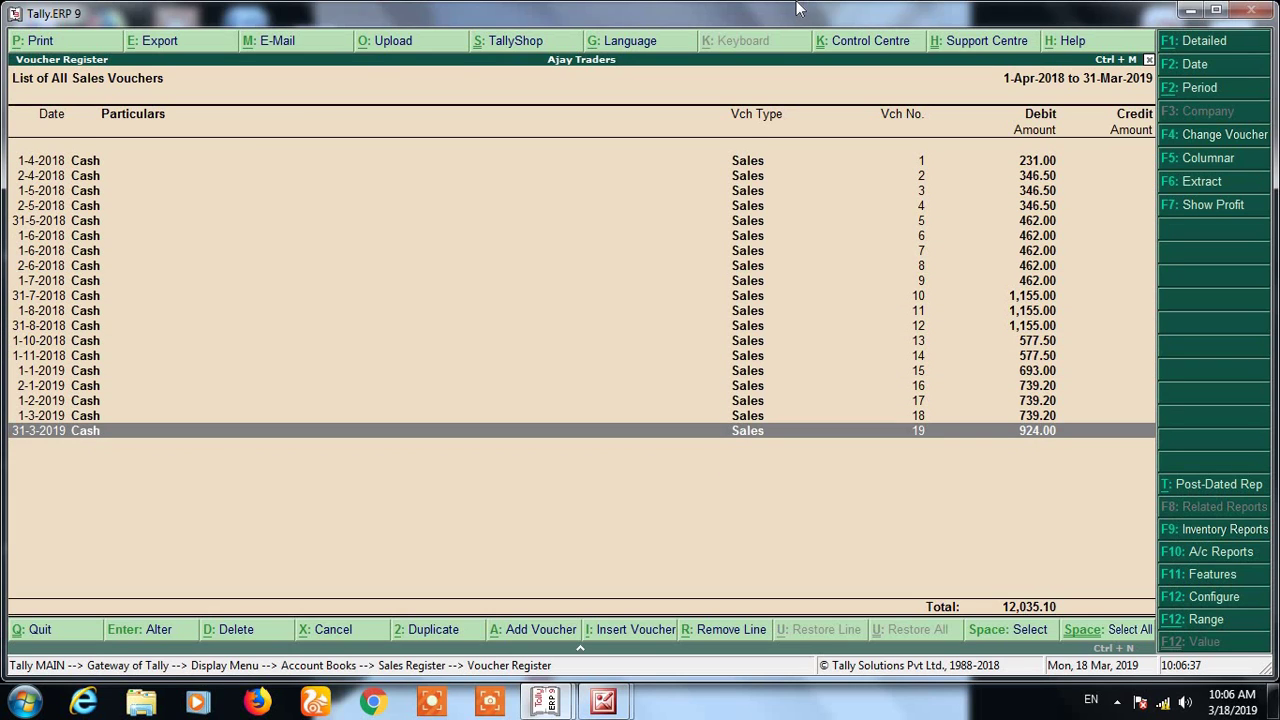
key("Escape")
key("Escape")
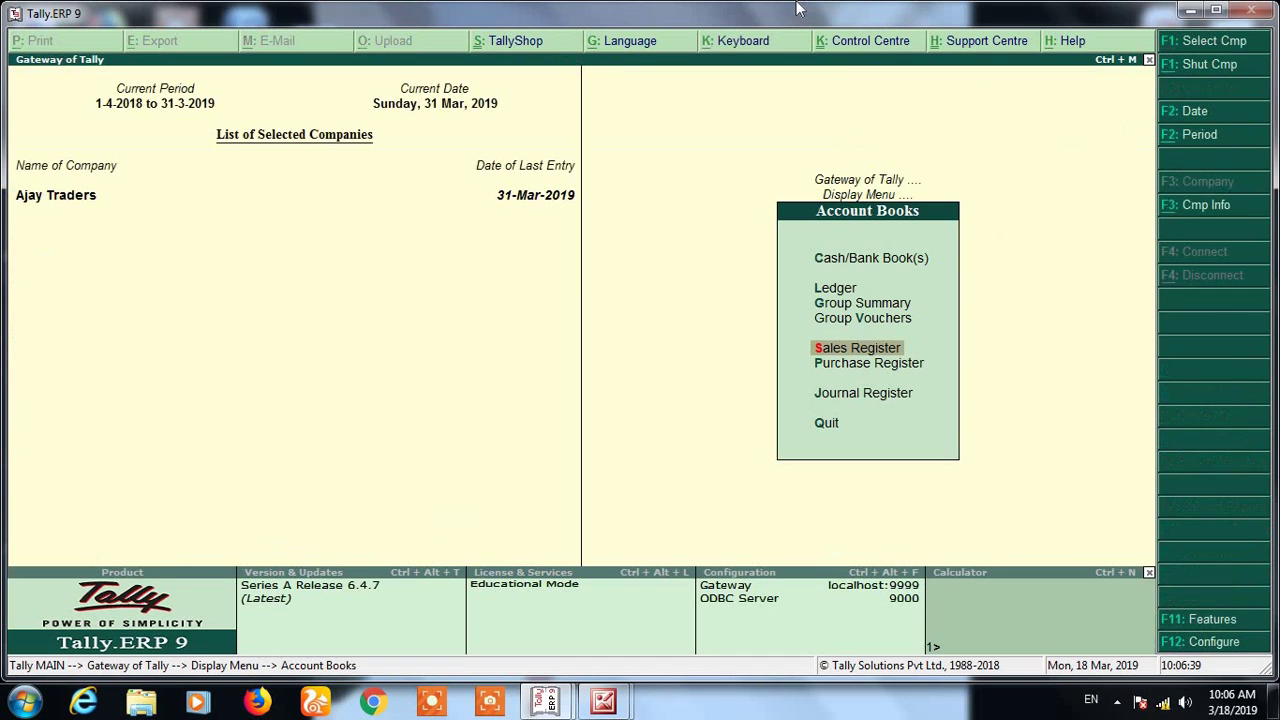
key("Escape")
key("Escape")
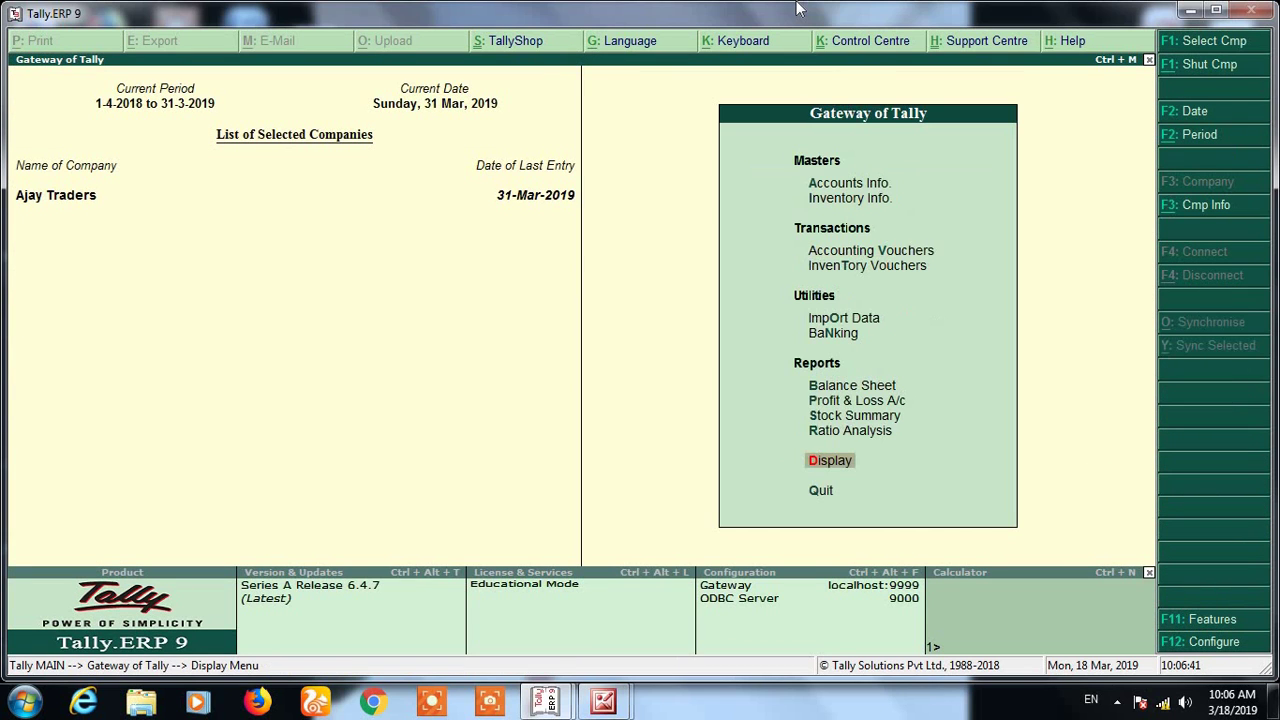
- Change the Ajay Traders period to 1-4-2019 to 31-3-2020
key("alt+F2")
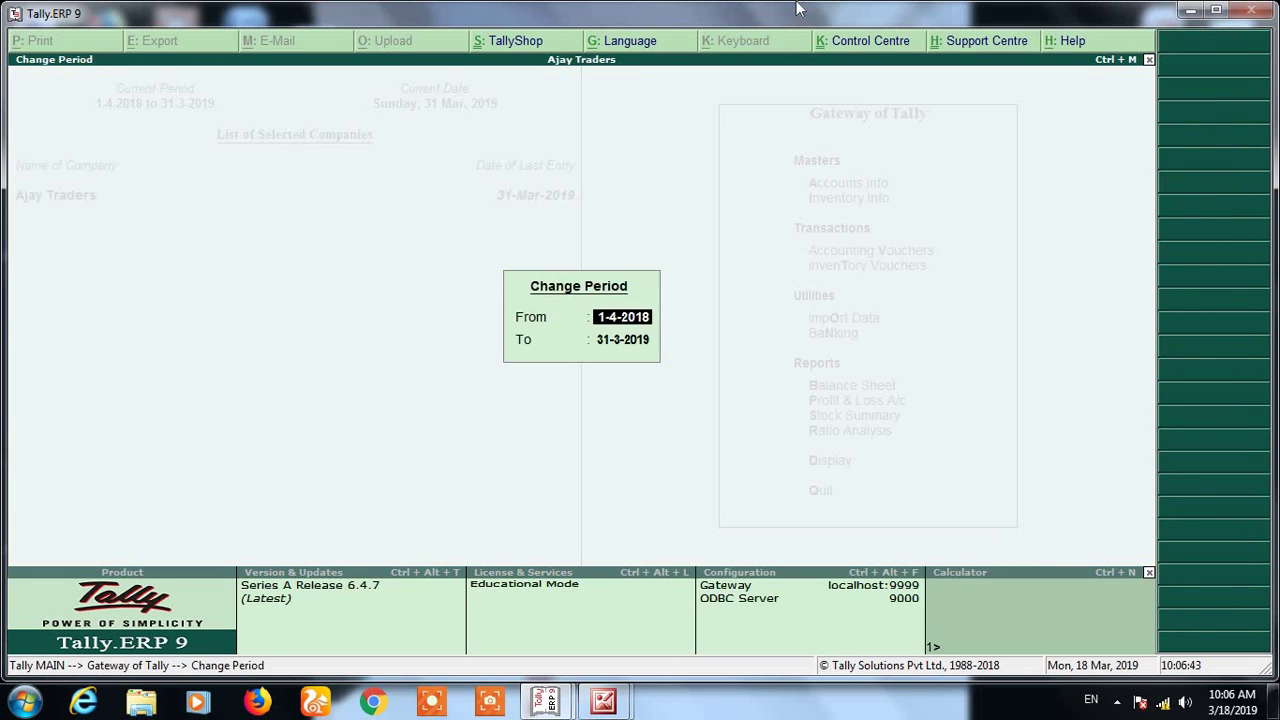
type("1-4-19")
key("Return")
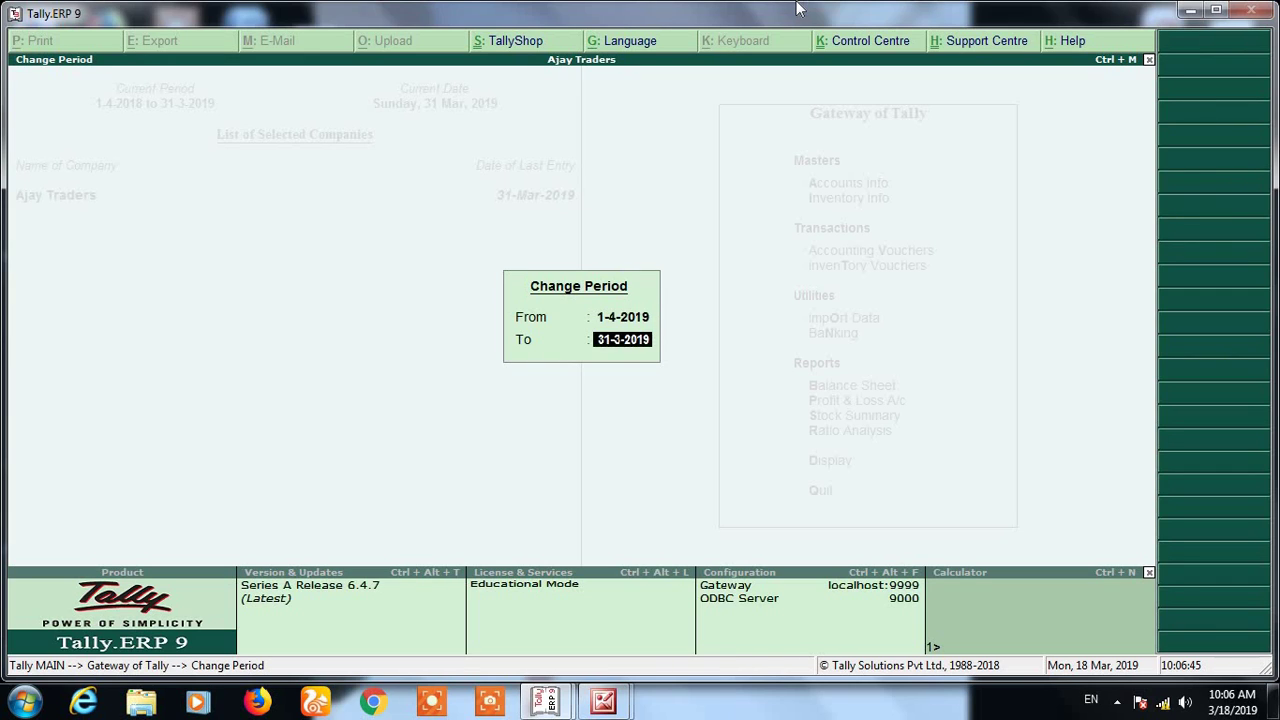
type("31 3 20")
key("Return")
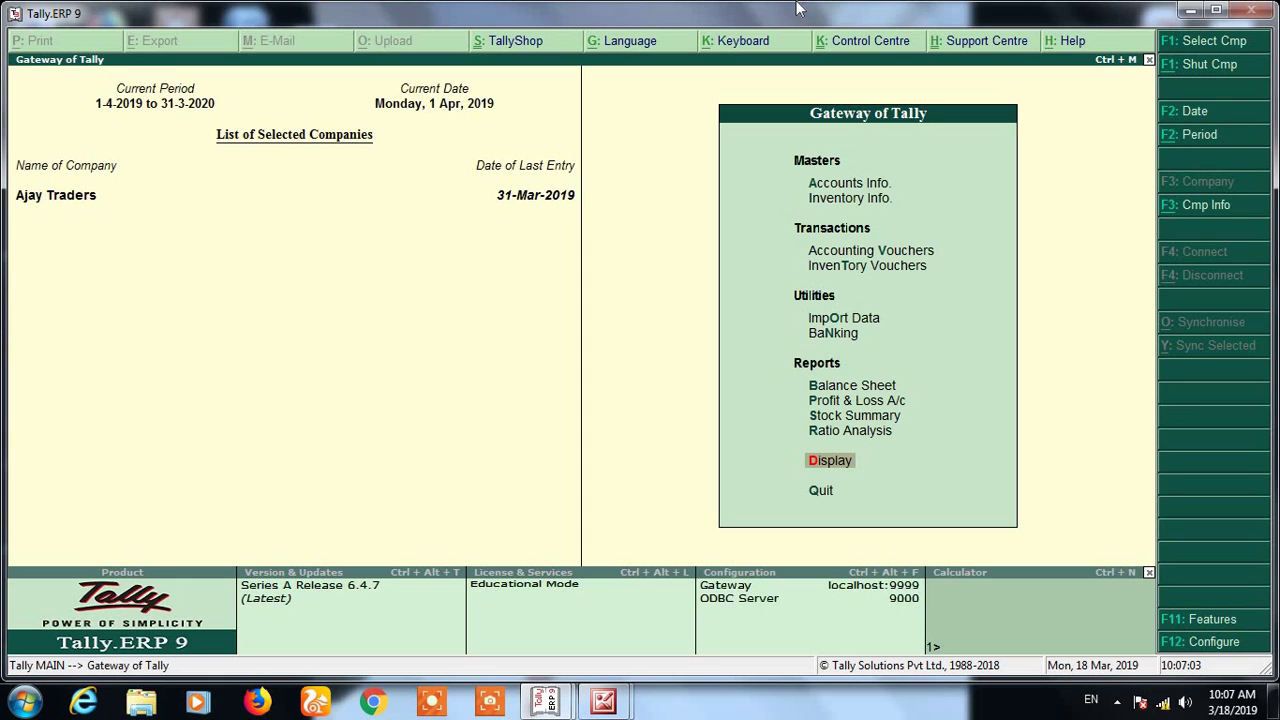
- Set the Sales voucher type's numbering method to Manual with Prevent duplicates at No, save it and return to the Gateway of Tally
type("avdSa")
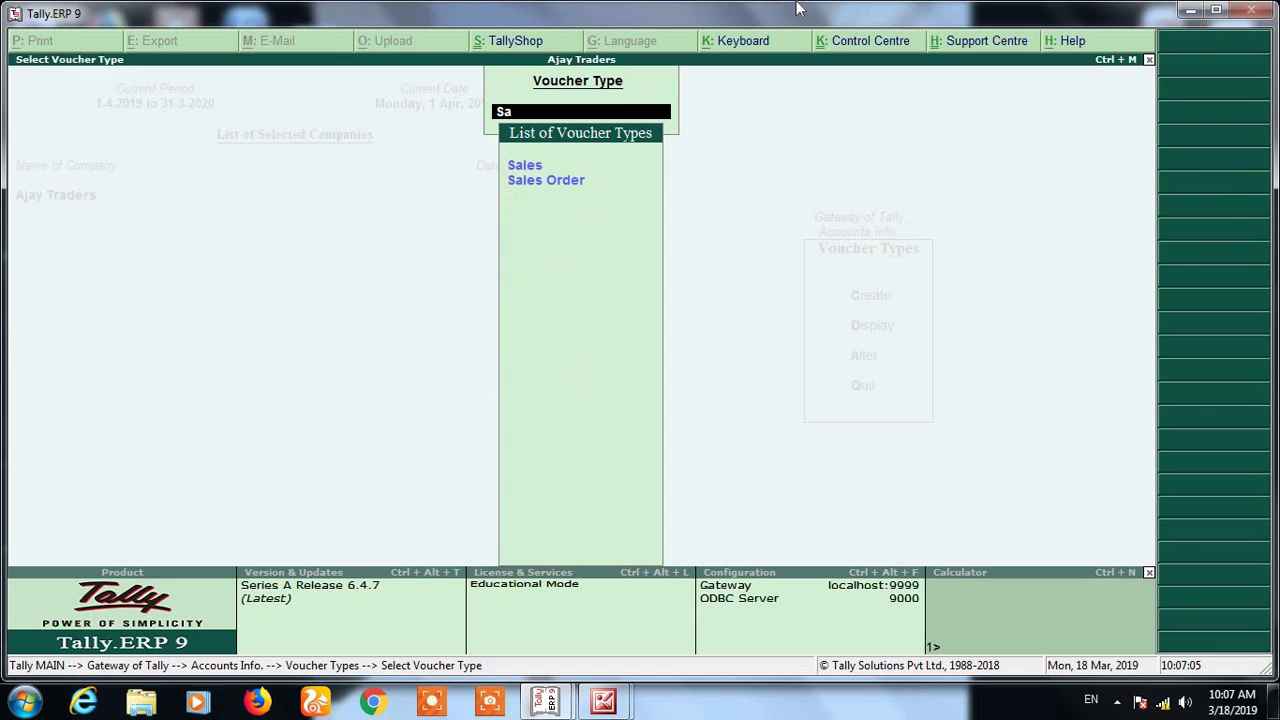
key("Return")
key("Return")
key("Return")
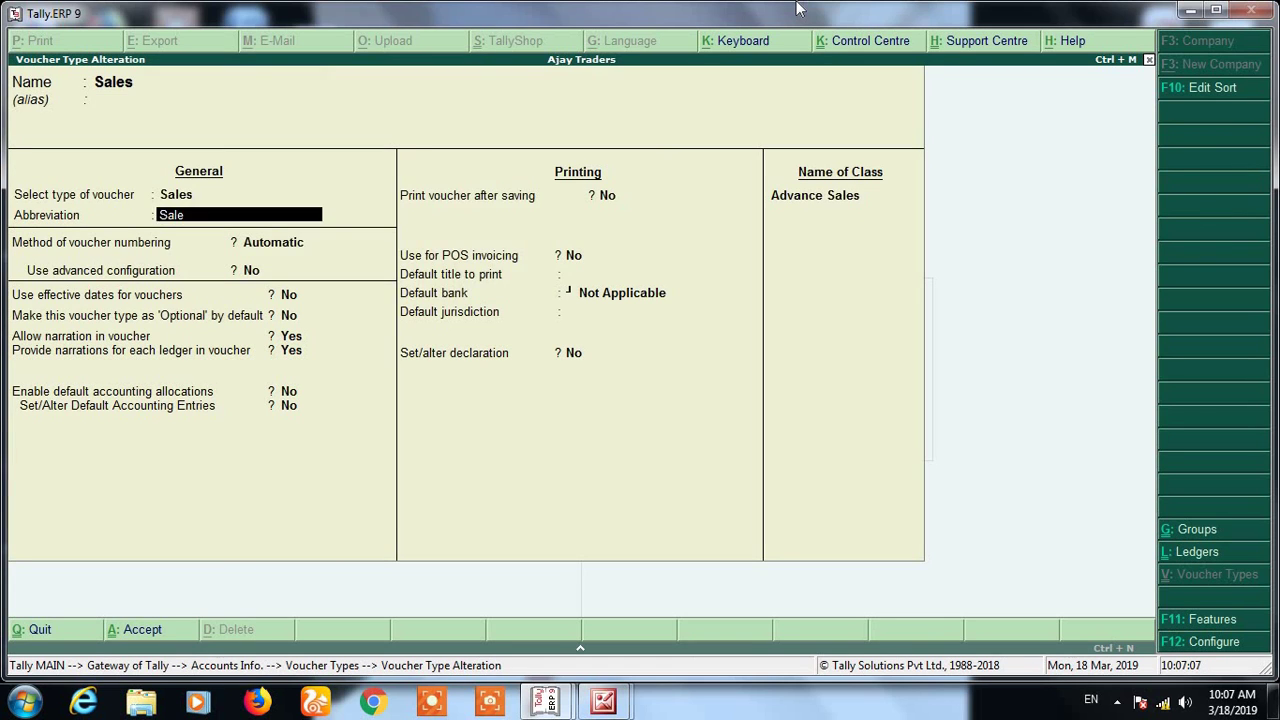
key("Return")
key("Down")
key("Down")
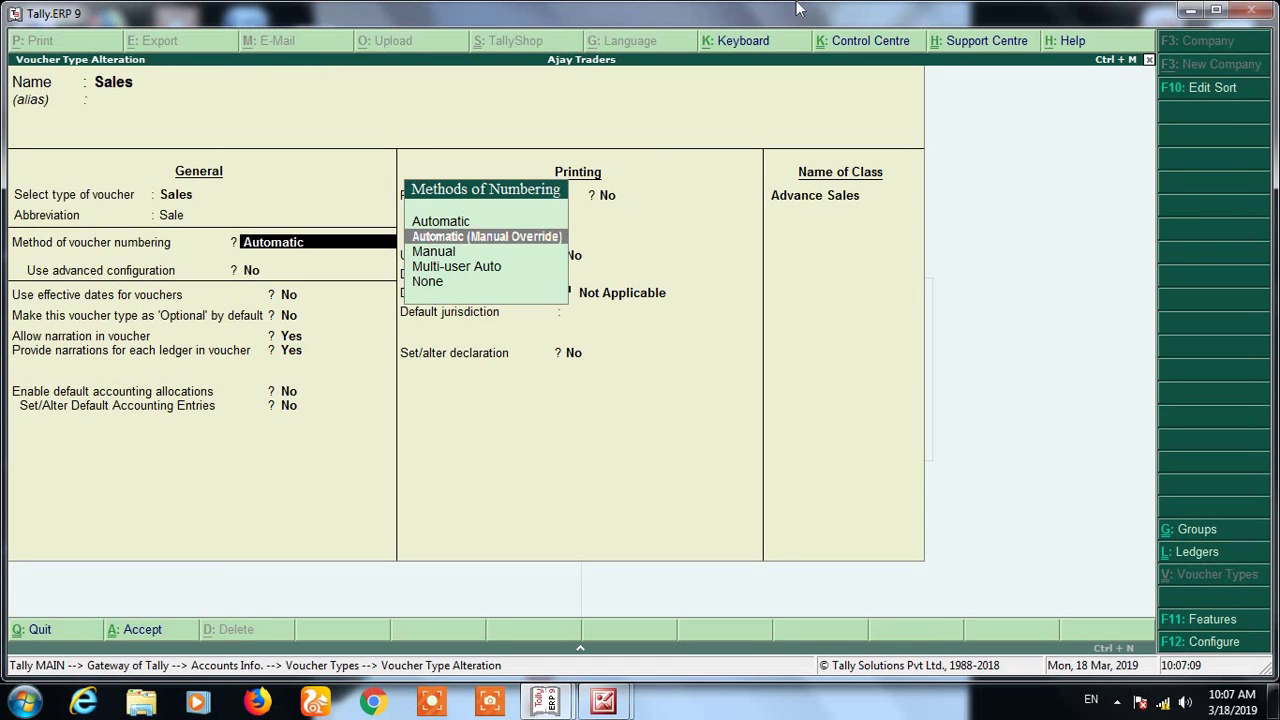
key("Return")
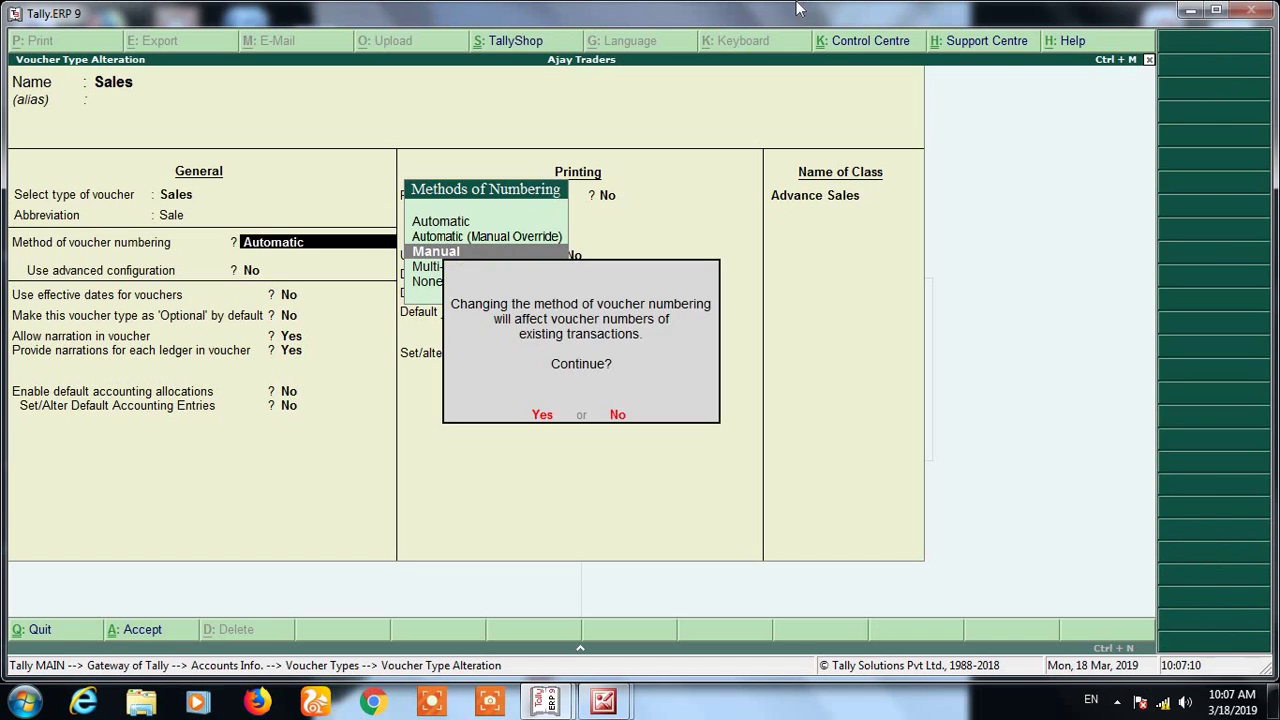
key("y")
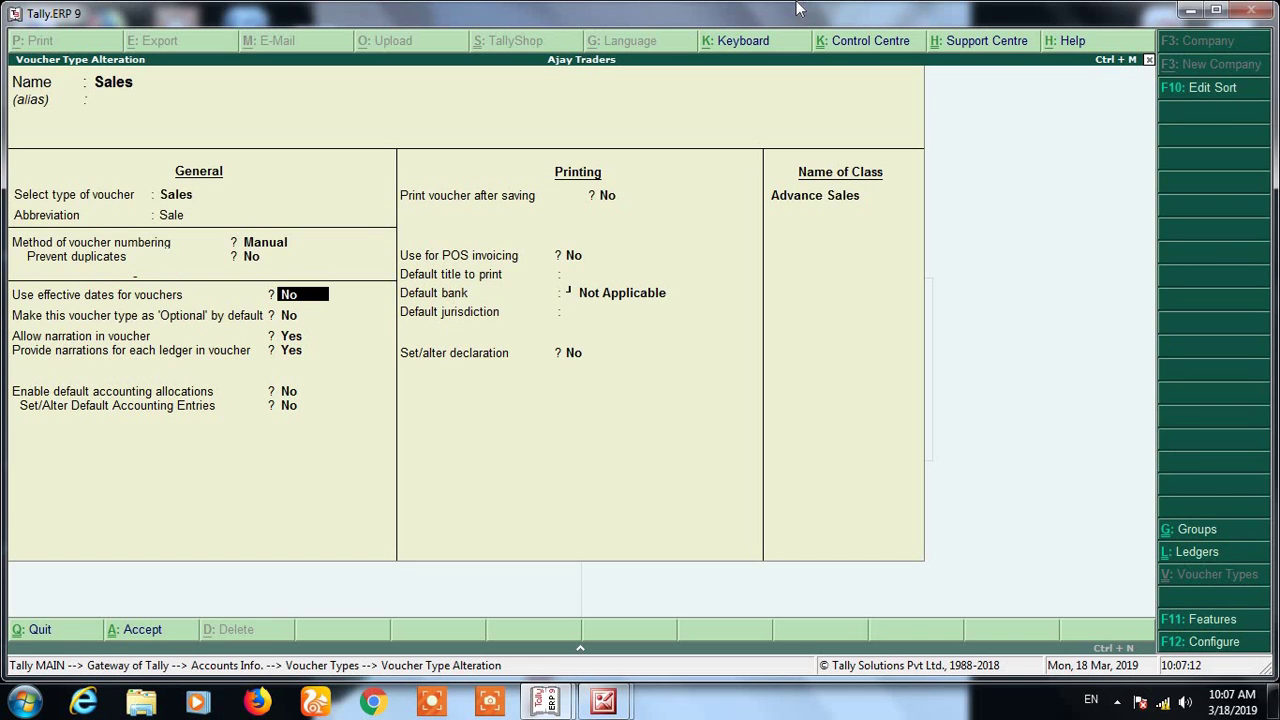
key("BackSpace")
key("BackSpace")
key("Return")
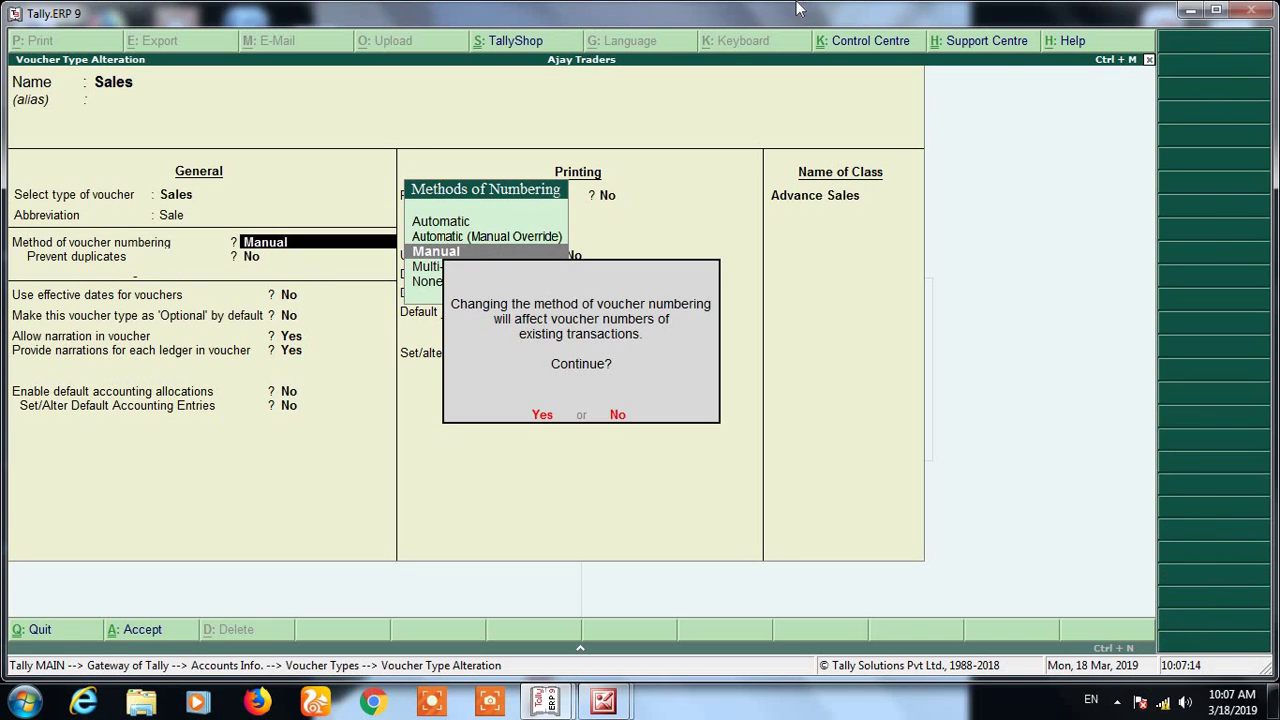
key("y")
key("ctrl+a")
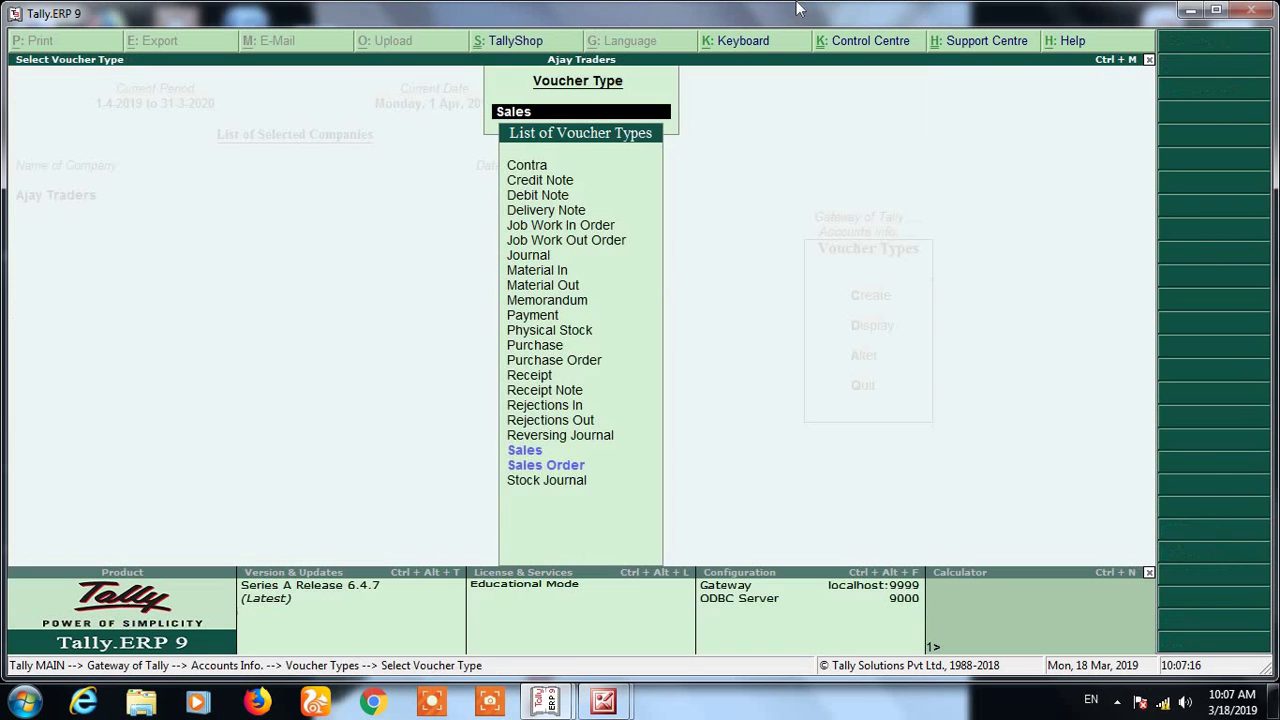
key("Escape")
key("Escape")
key("Escape")
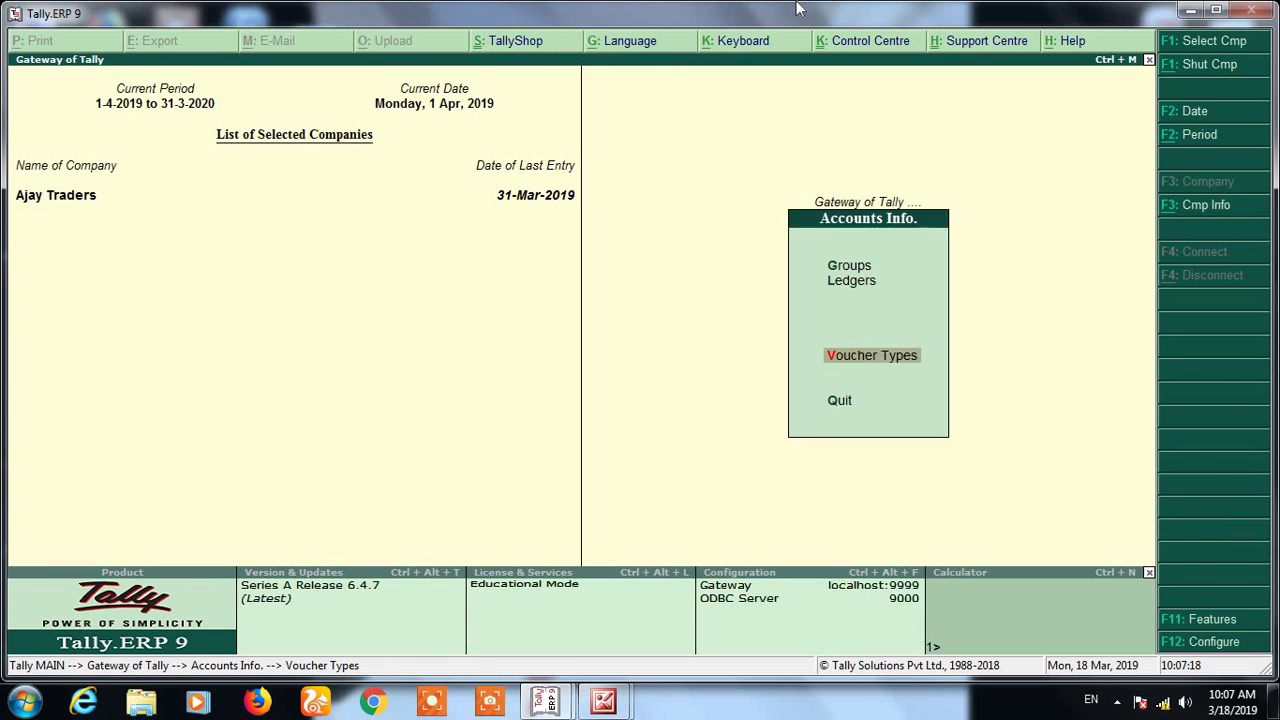
- Try the manual voucher number 12 in a new Sales voucher and leave without saving it
key("v")
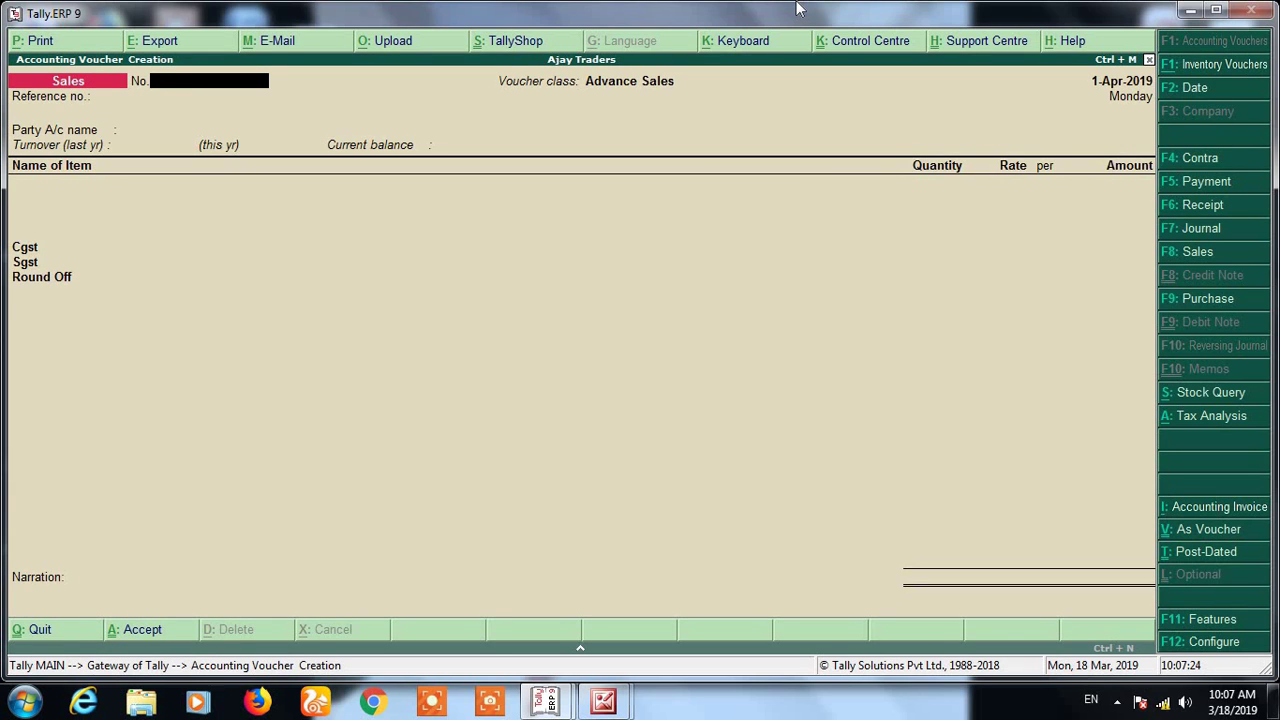
type("12")
key("BackSpace")
key("BackSpace")
key("Escape")
key("Escape")
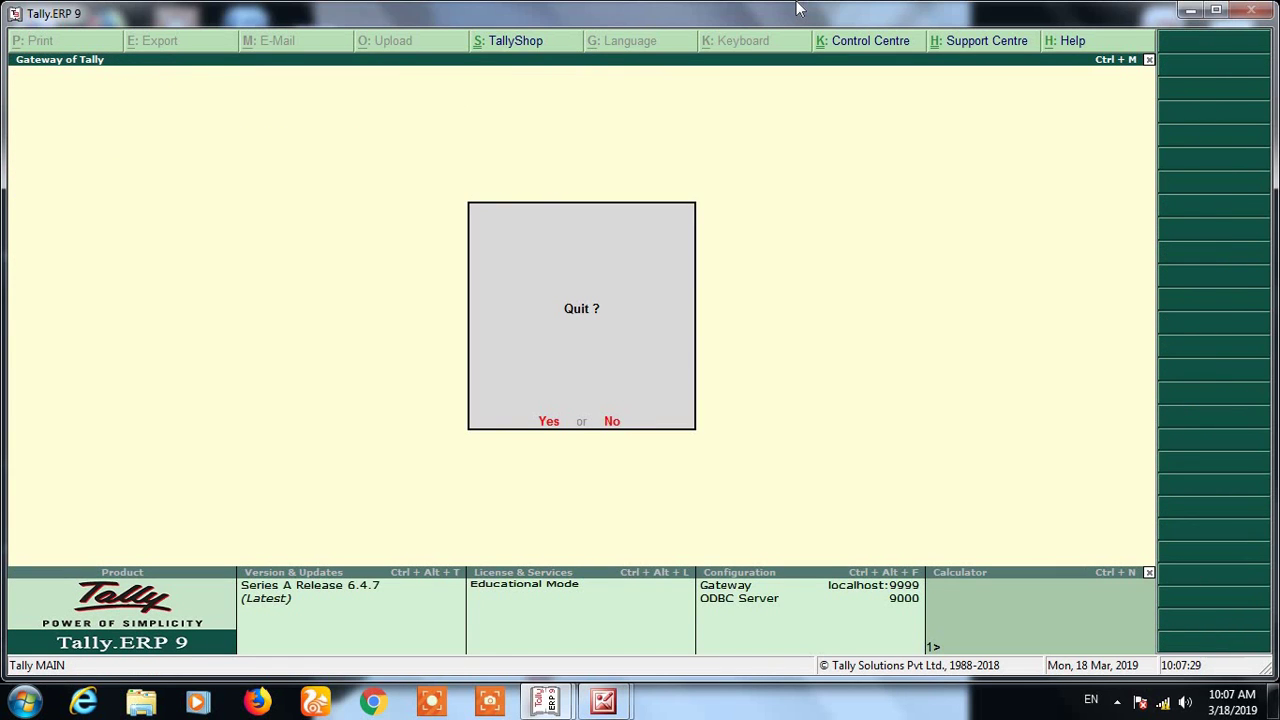
key("n")
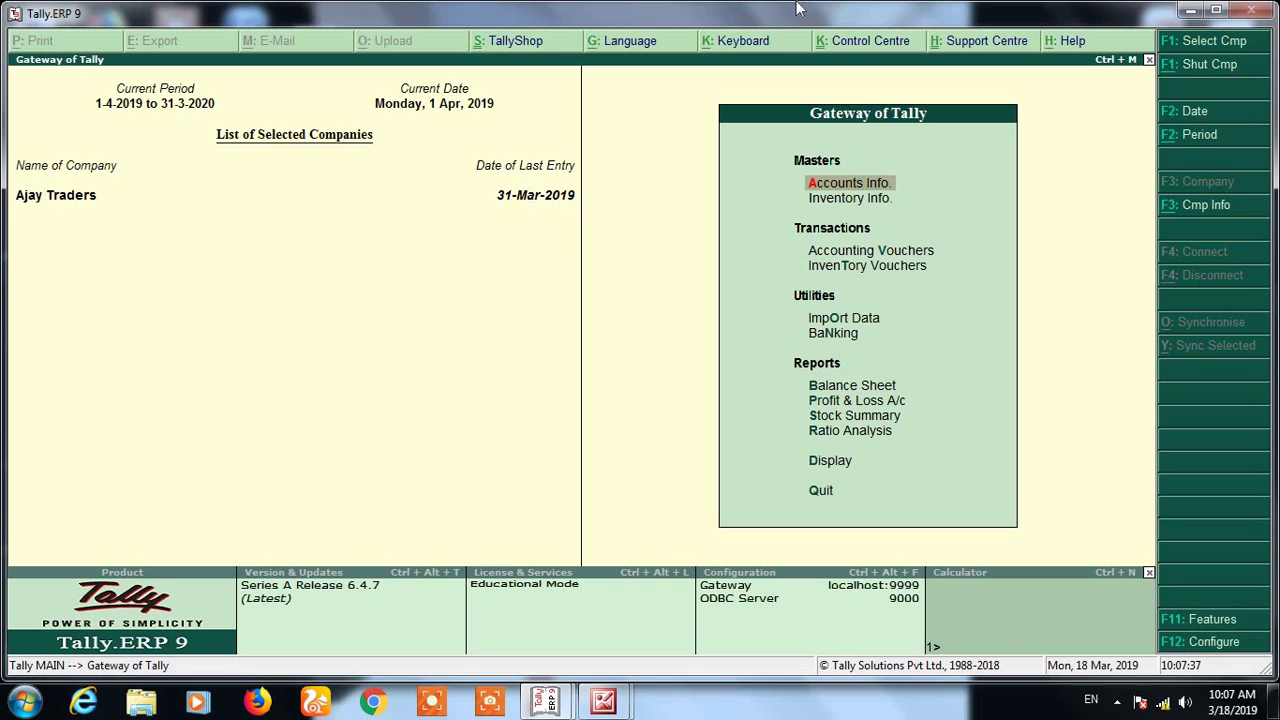
- Set the company period back to 1-4-2018 to 31-3-2019
key("alt+F2")
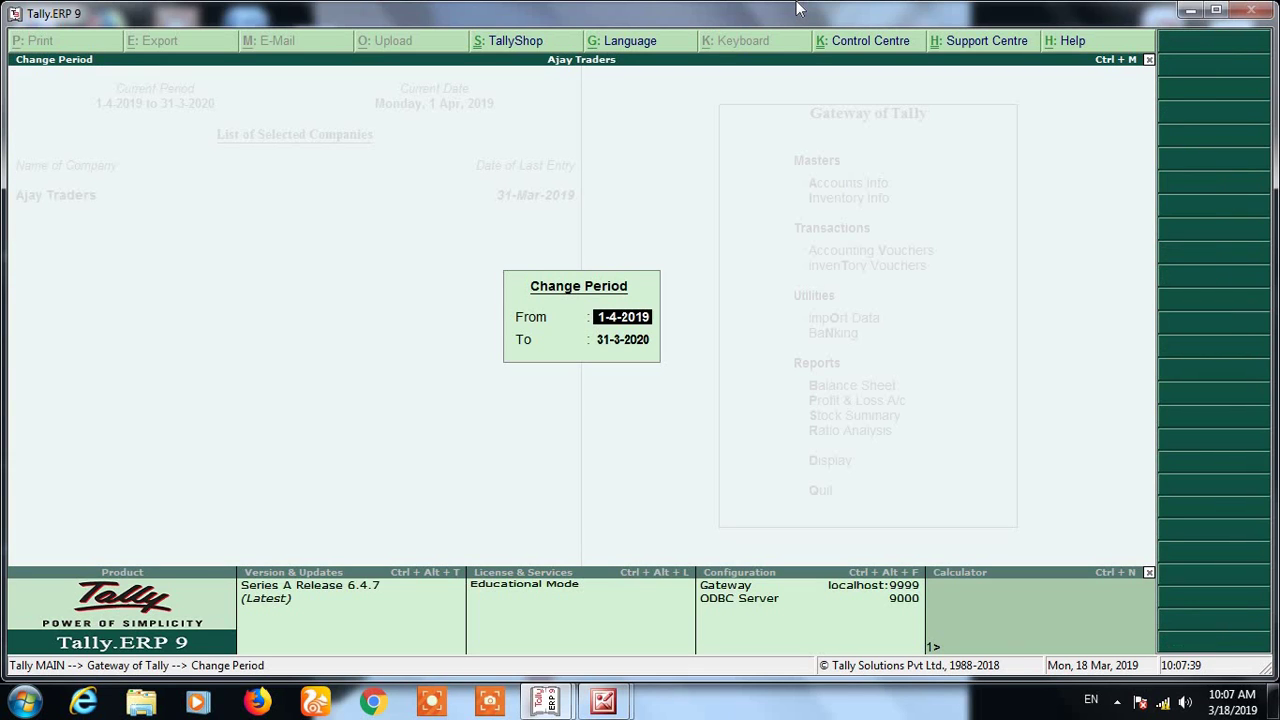
type("1 4 18")
key("Return")
type("3")
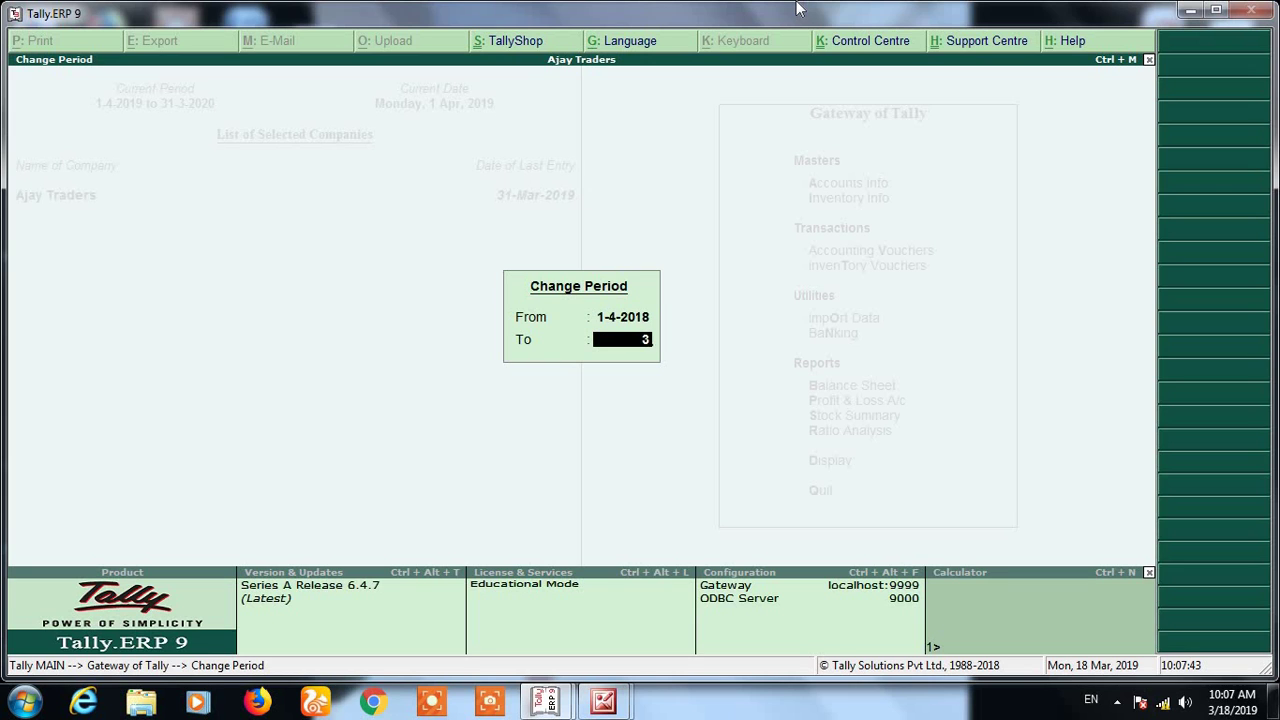
type("1 3 19")
key("Return")
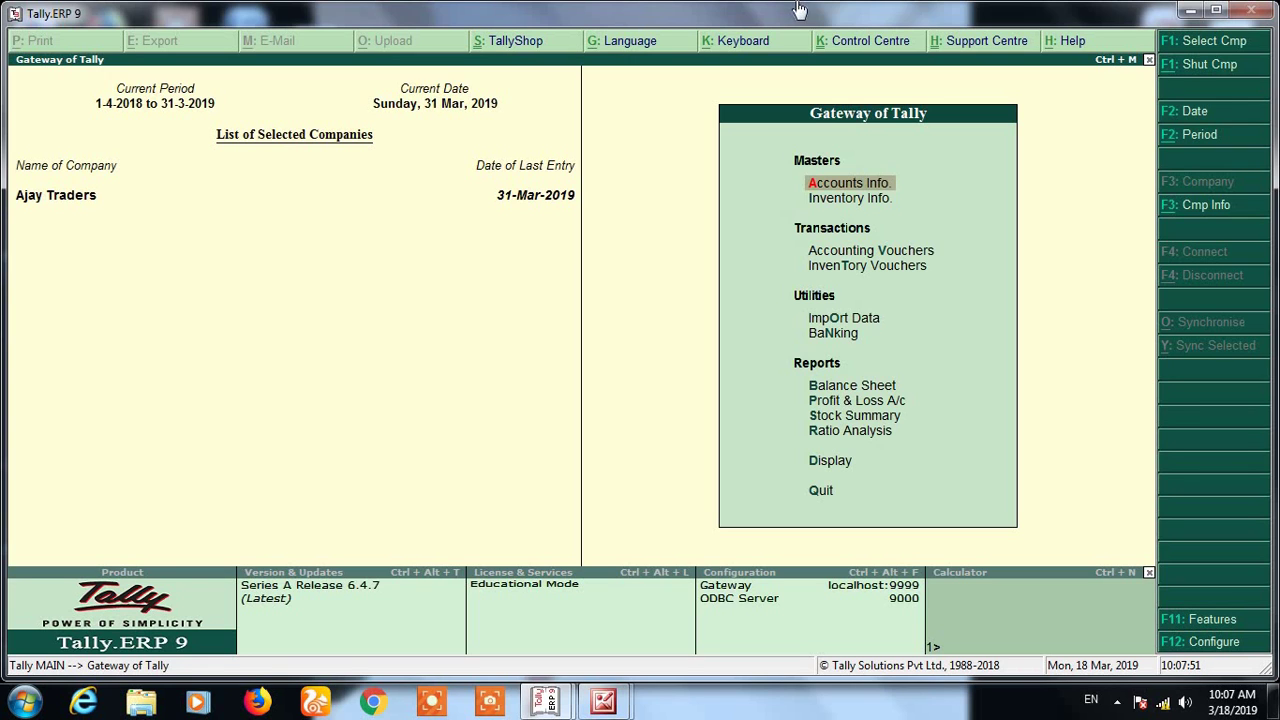
- Open April's vouchers in the Sales Register and extend the list through 31-3-2019 to check the voucher number column
key("d")
key("a")
key("s")
key("Up")
key("Up")
key("Up")
key("Up")
key("Up")
key("Up")
key("Up")
key("Up")
key("Up")
key("Up")
key("Up")
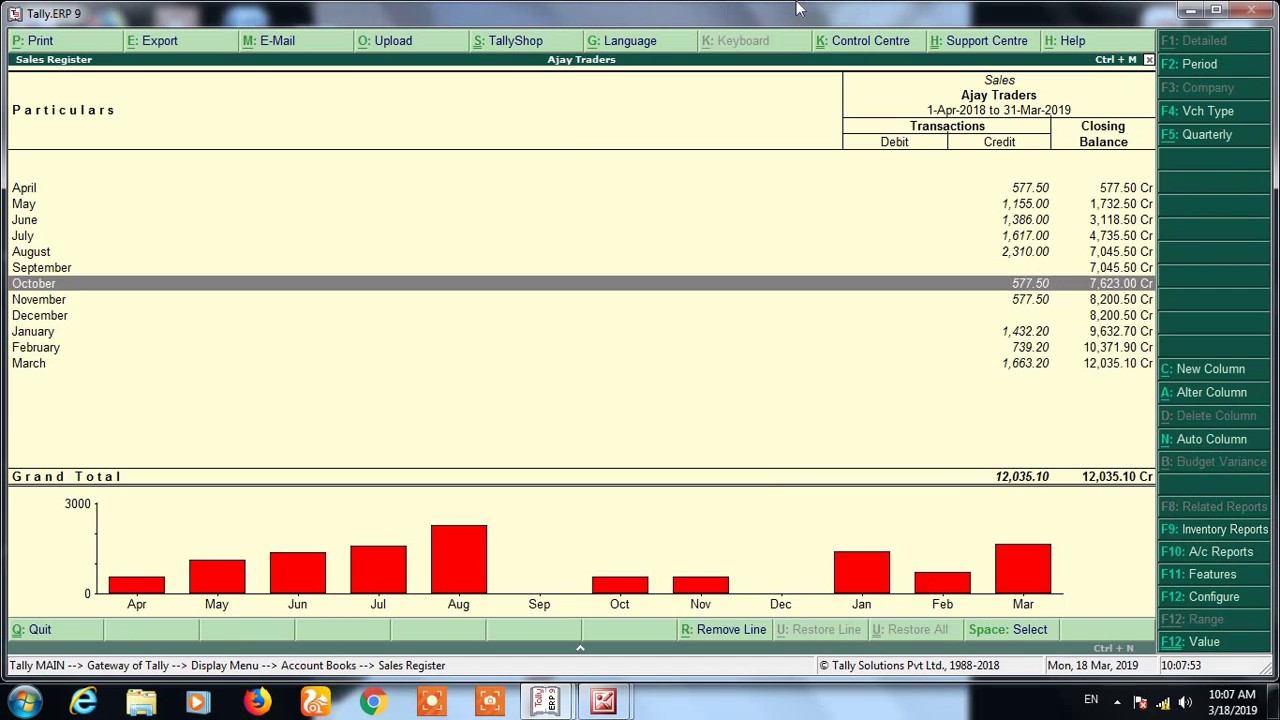
key("Return")
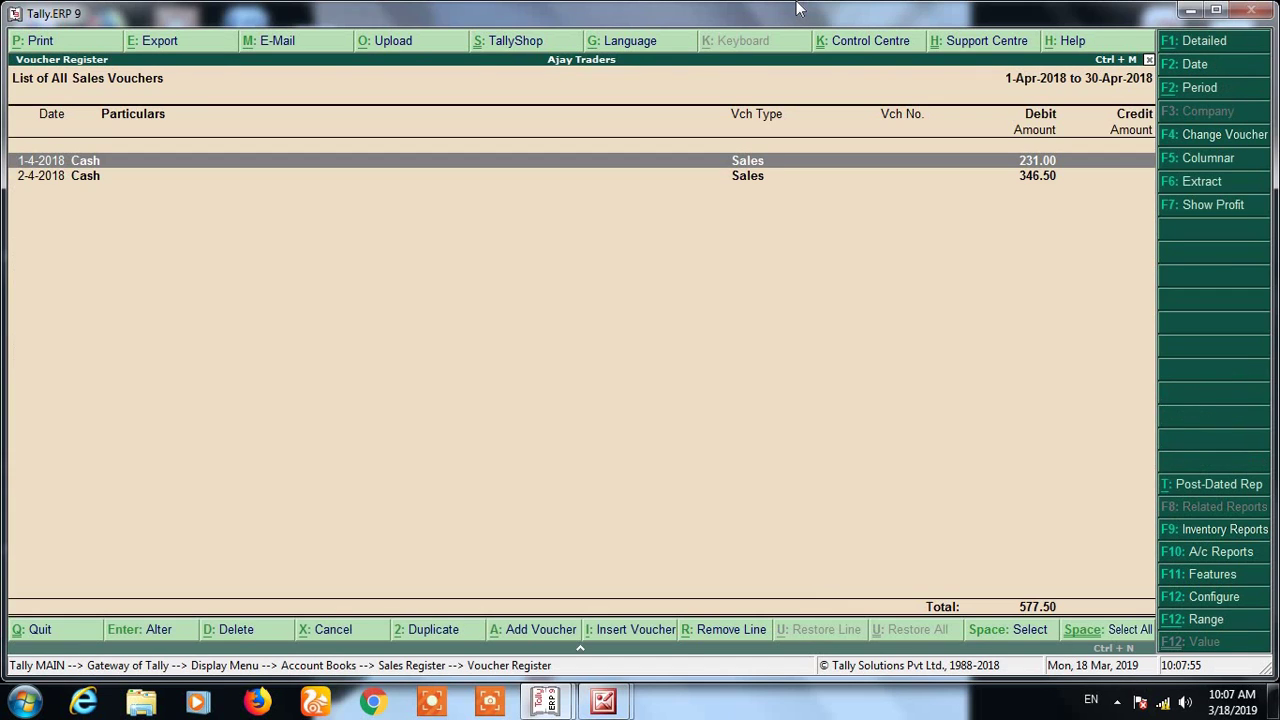
key("F2")
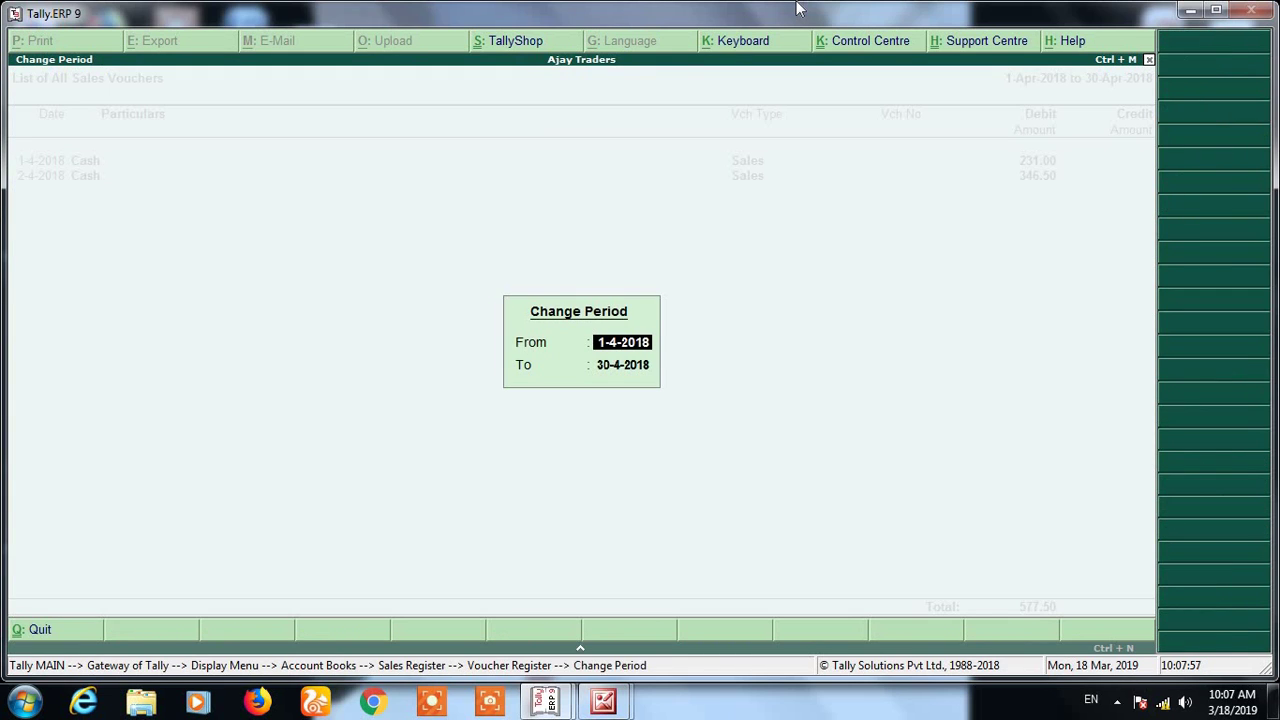
key("Return")
type("31 3")
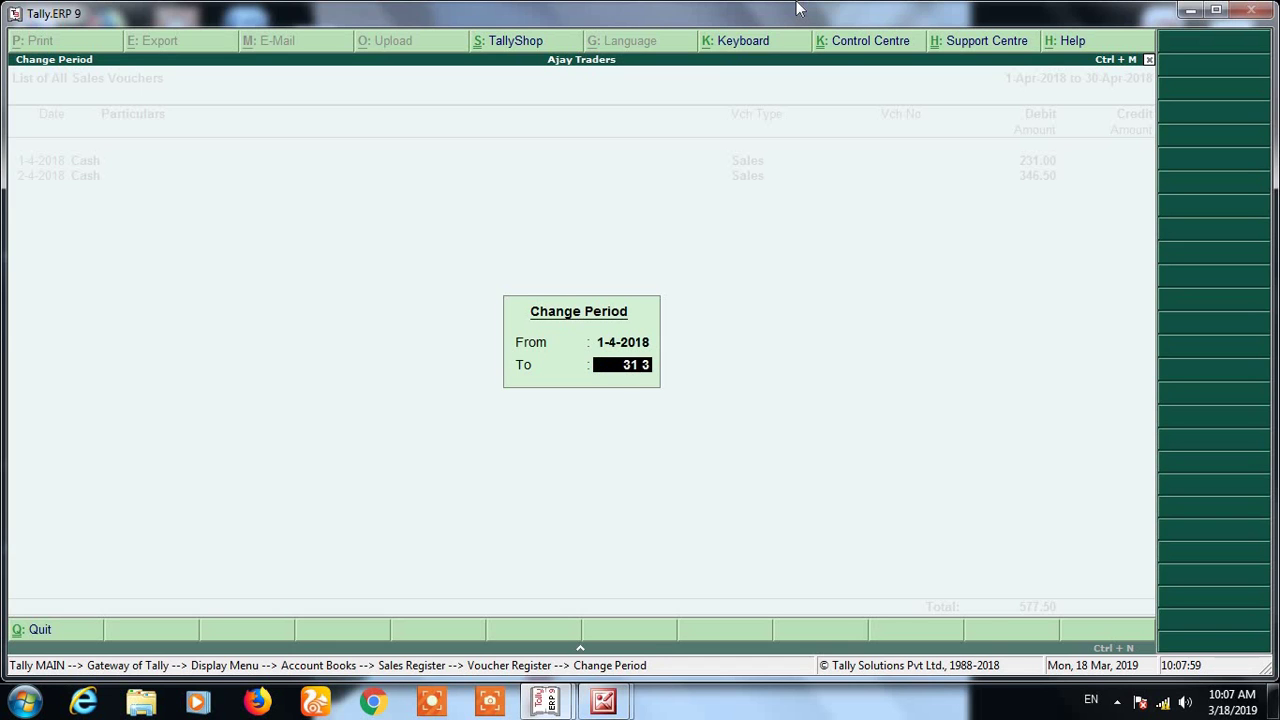
type(" 19")
key("Return")
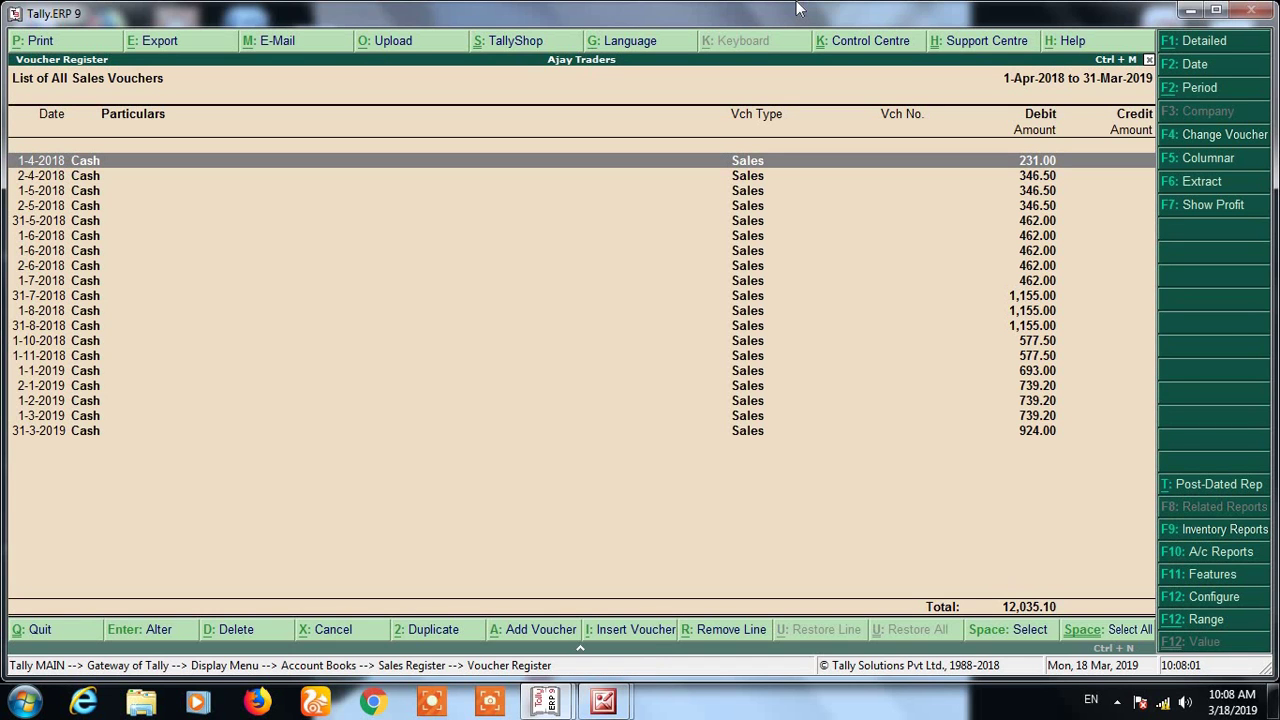
- Open the Sales voucher of 1-4-2018 to check its voucher number, and leave it without changes
key("Return")
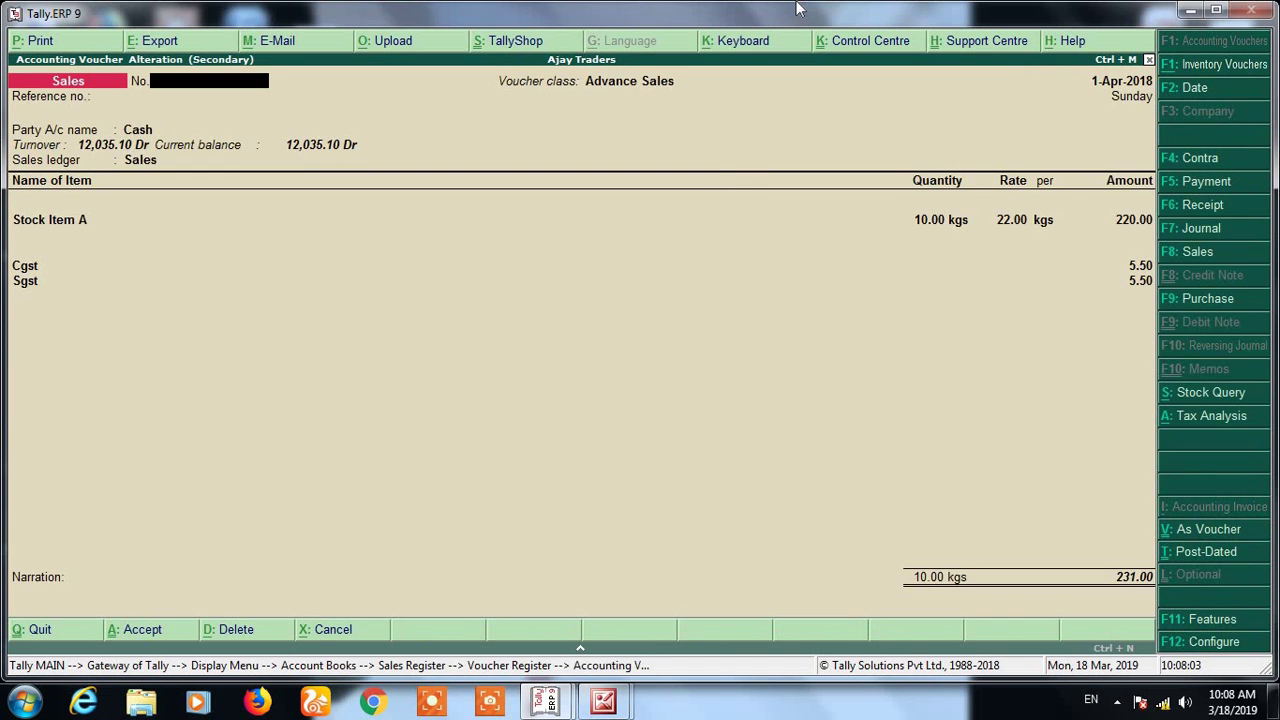
key("Escape")
key("y")
- Review the voucher number column through the 31-3-2019 entry and return to the Gateway of Tally
key("Down")
key("Down")
key("Down")
key("Down")
key("Down")
key("Down")
key("Down")
key("Down")
key("Down")
key("Down")
key("Down")
key("Down")
key("Down")
key("Down")
key("Down")
key("Down")
key("Down")
key("Down")
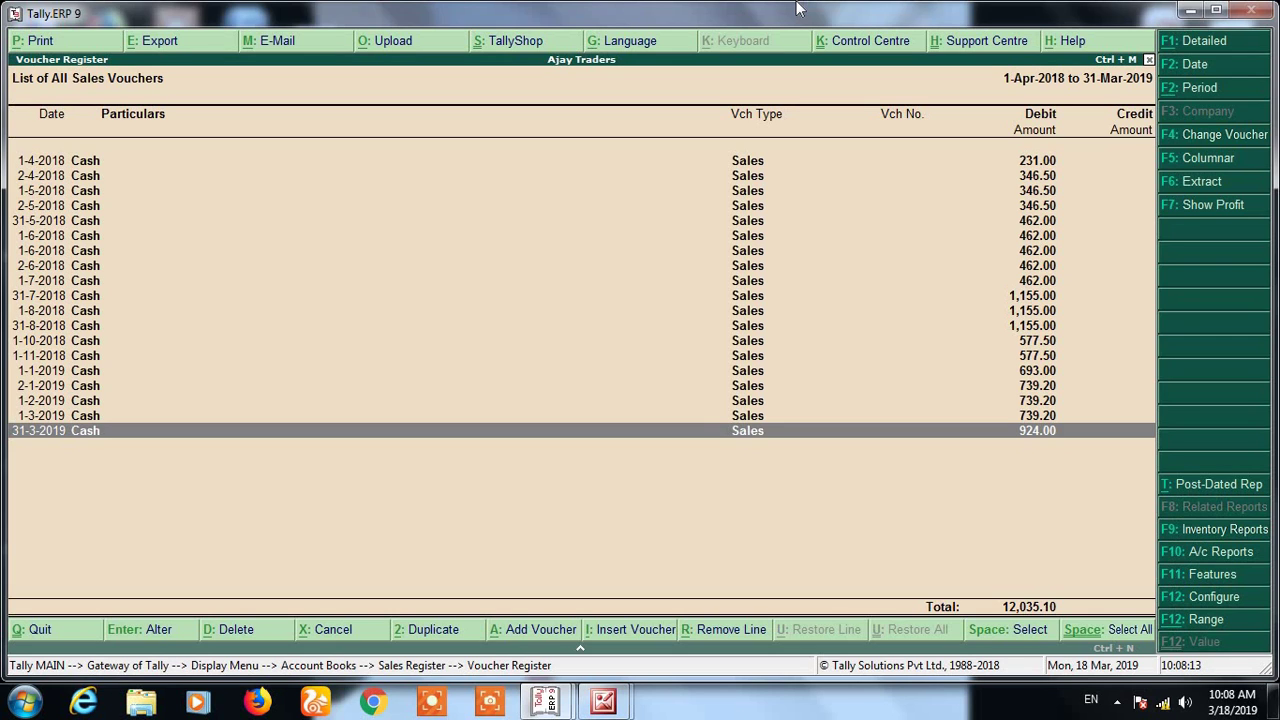
key("Escape")
key("Escape")
key("Escape")
key("Escape")
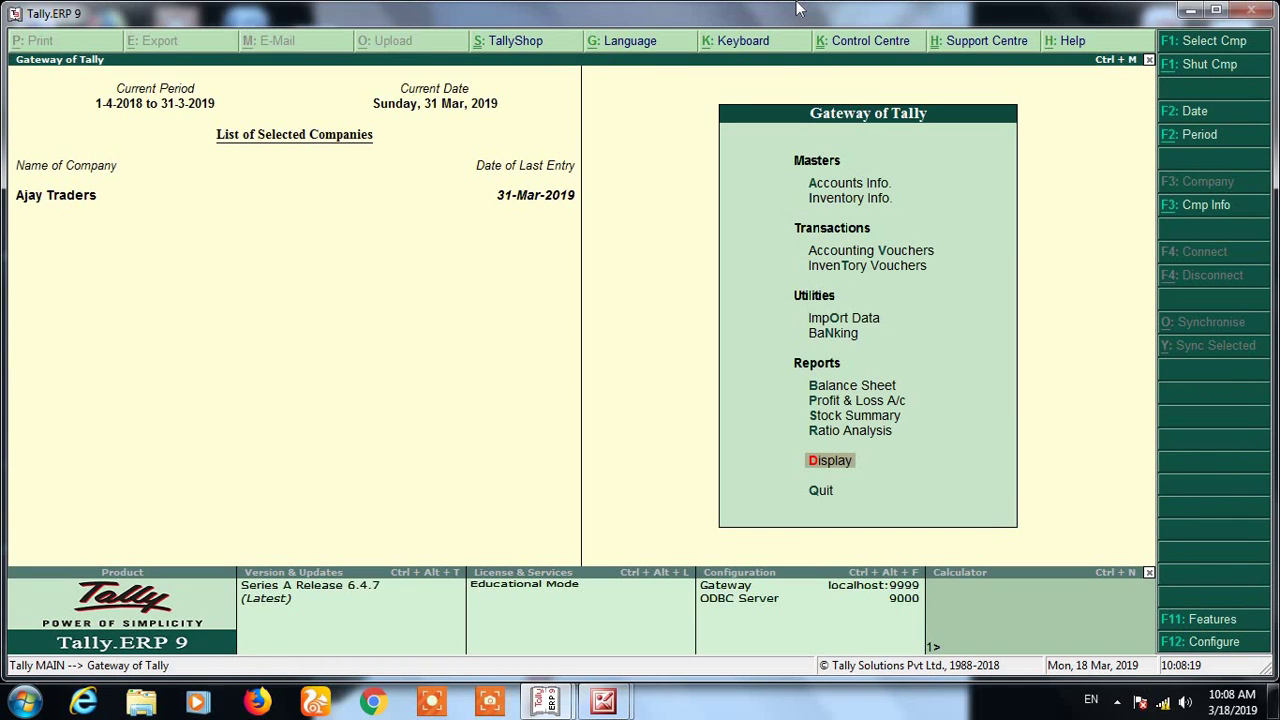
- Set the company period to 1-4-2019 to 31-3-2020 and open the voucher type selection for alteration
key("alt+F2")
type("1")
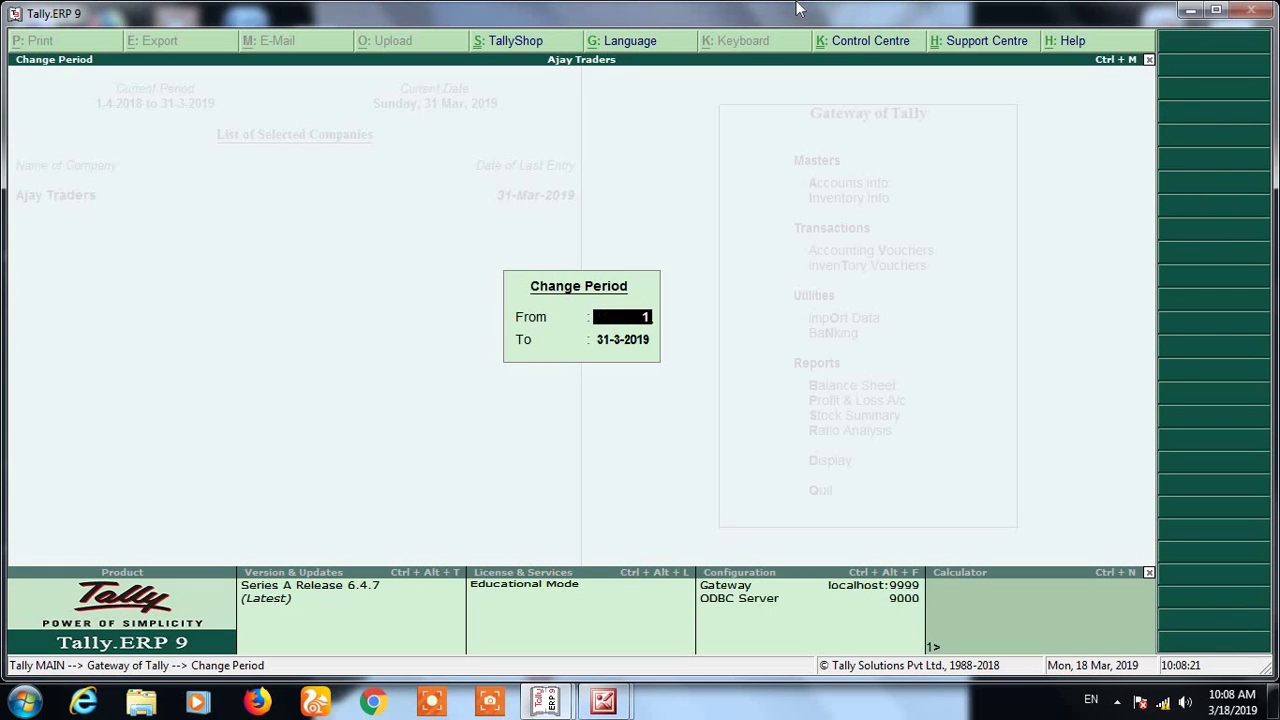
type(" 4 19")
key("Return")
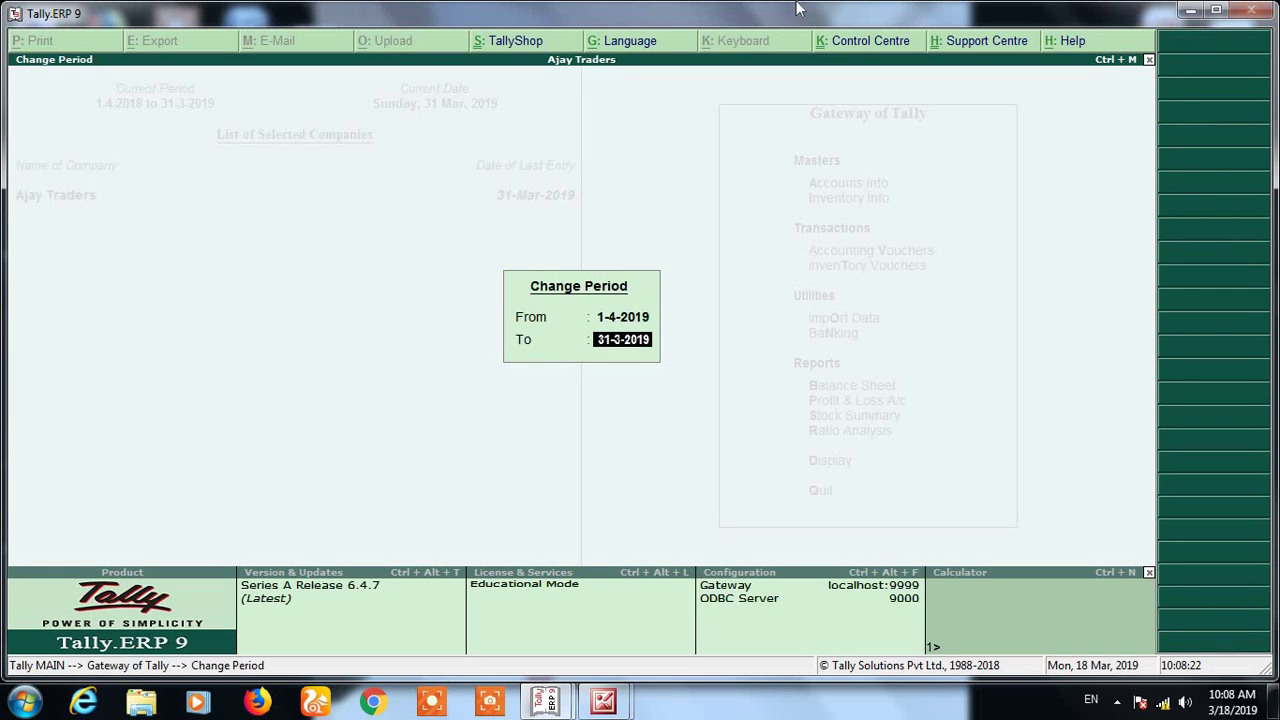
type("31 3 2020")
key("Return")
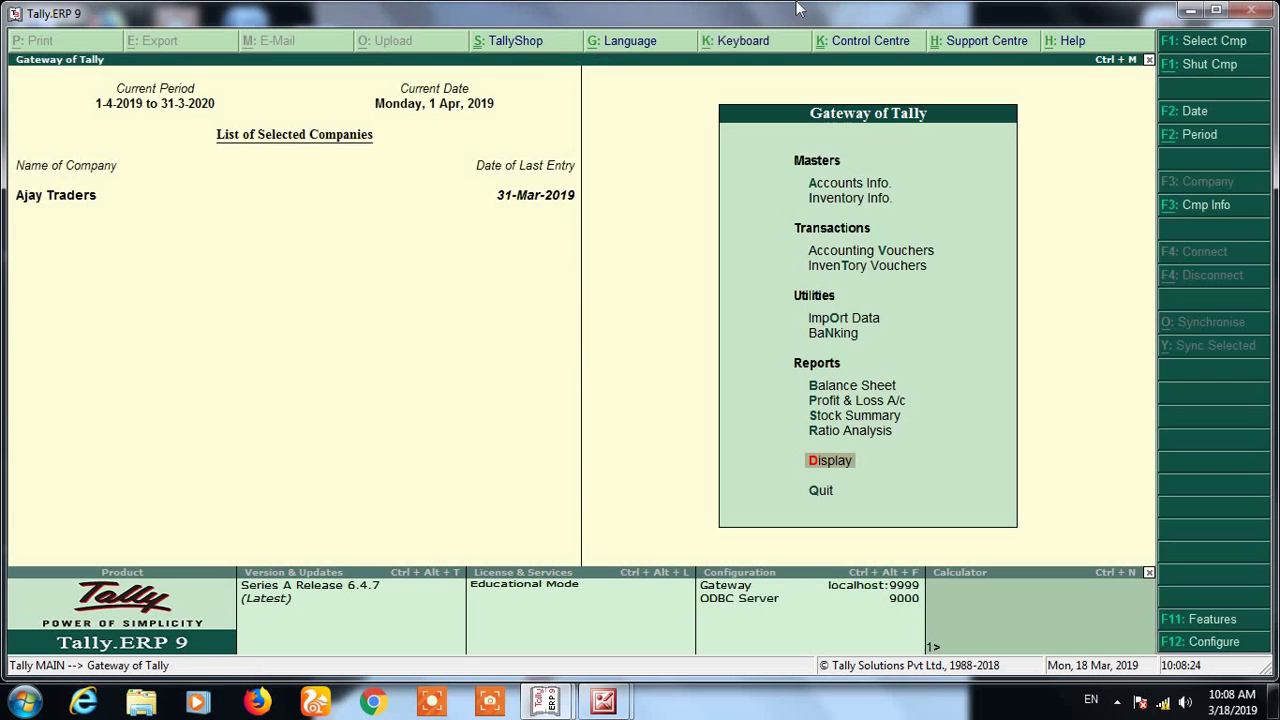
type("ava")
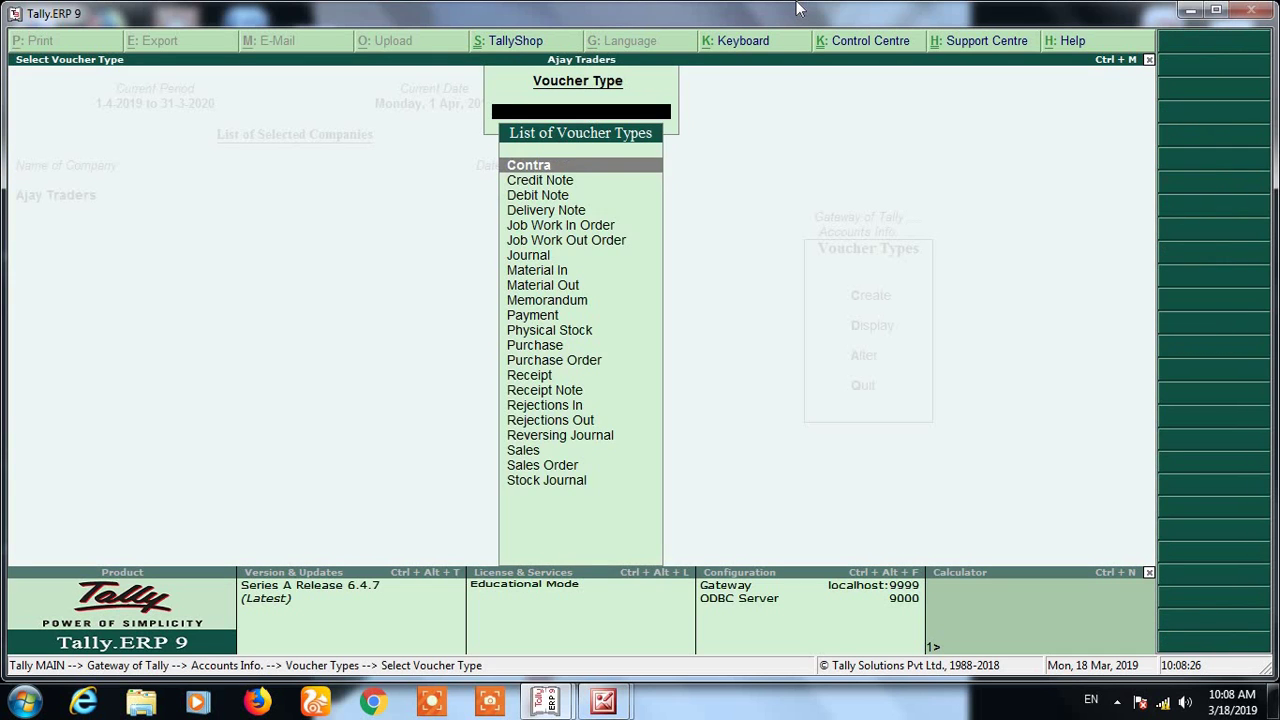
type("Sa")
key("Down")
key("Return")
key("Return")
key("Return")
key("Return")
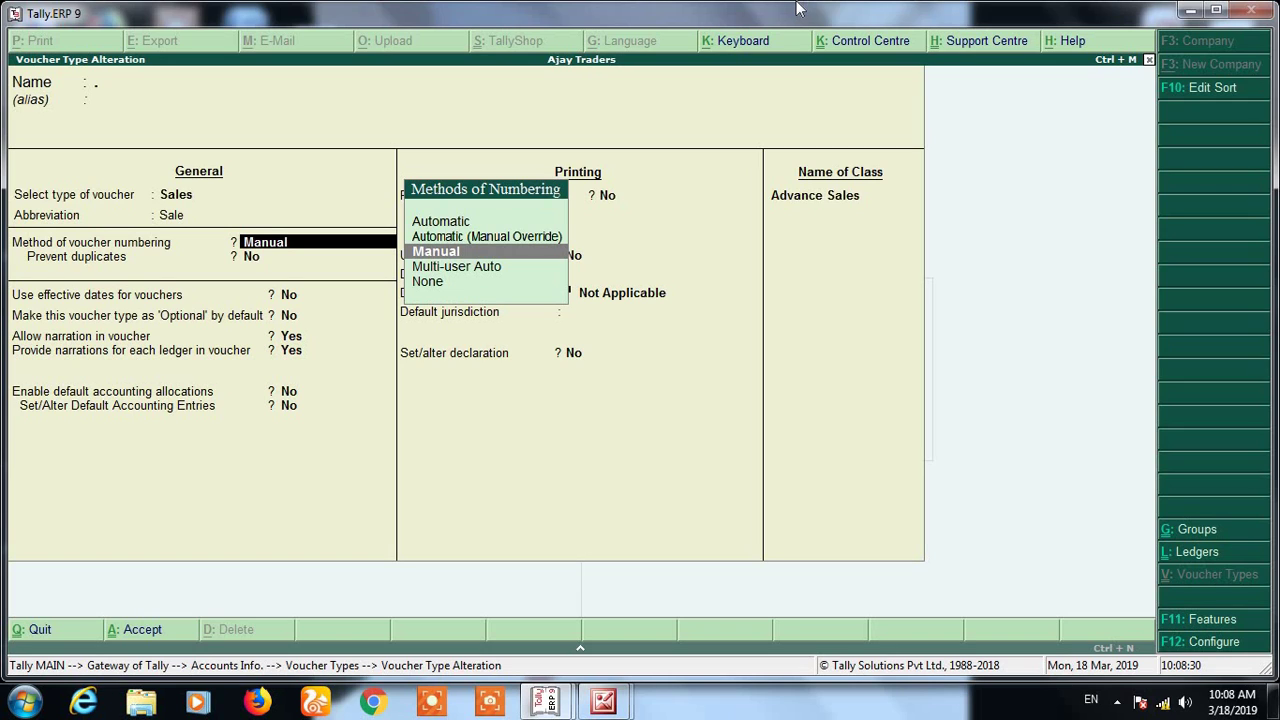
key("Up")
key("Up")
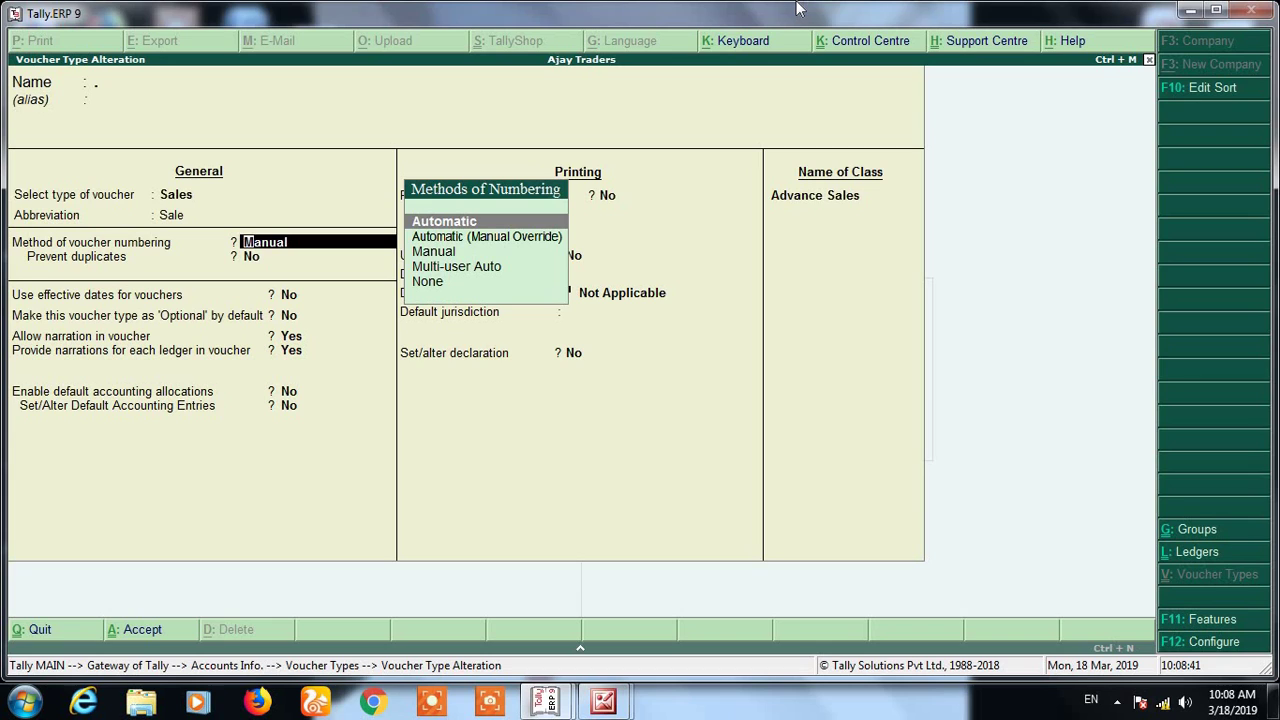
key("Down")
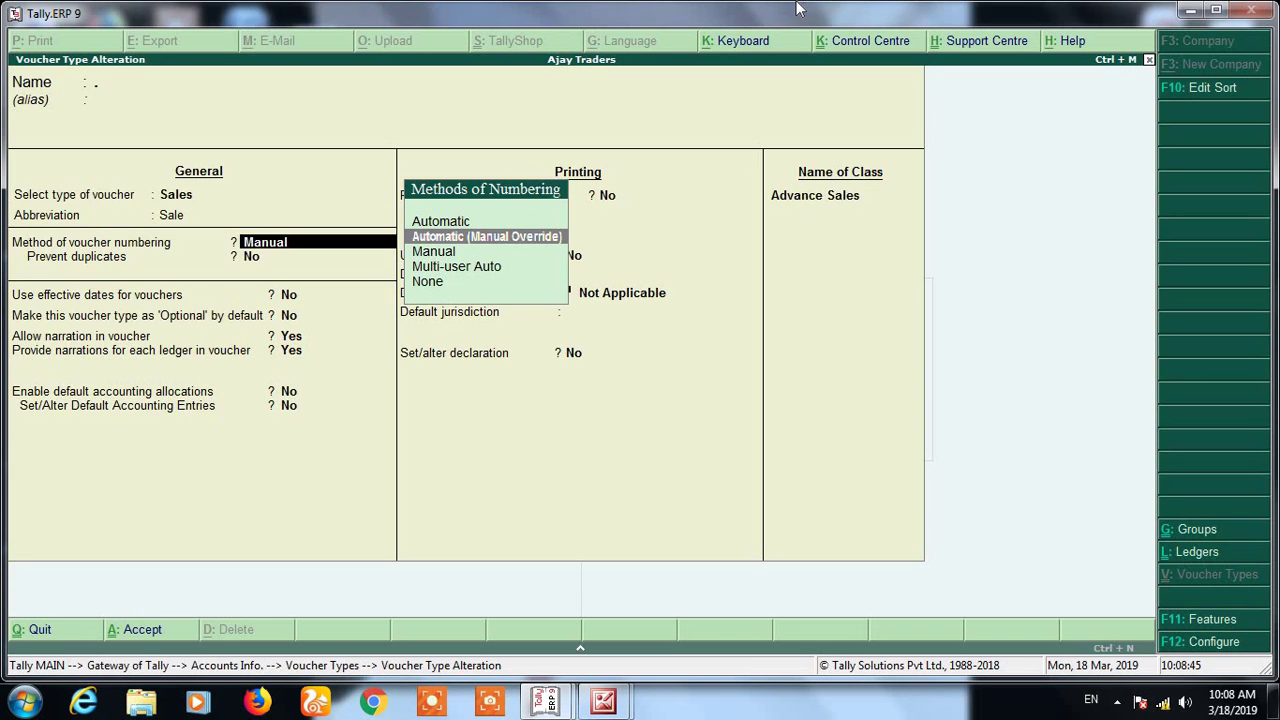
key("Return")
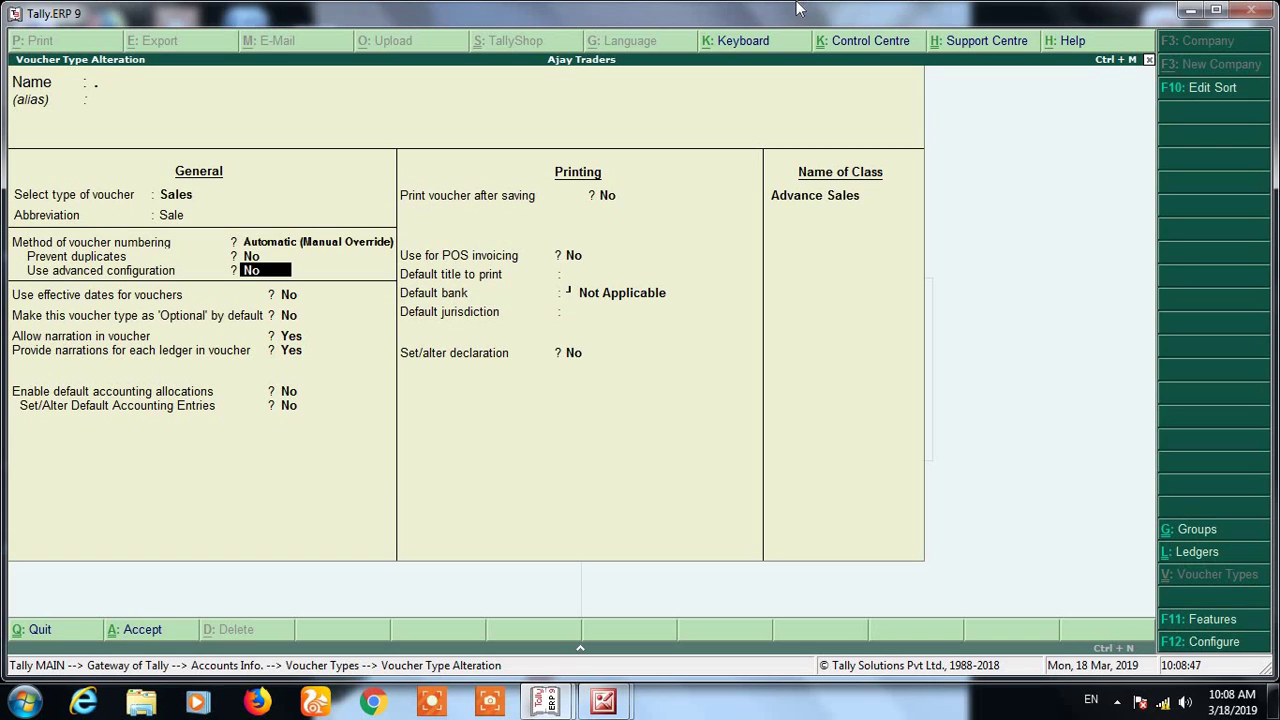
key("ctrl+a")
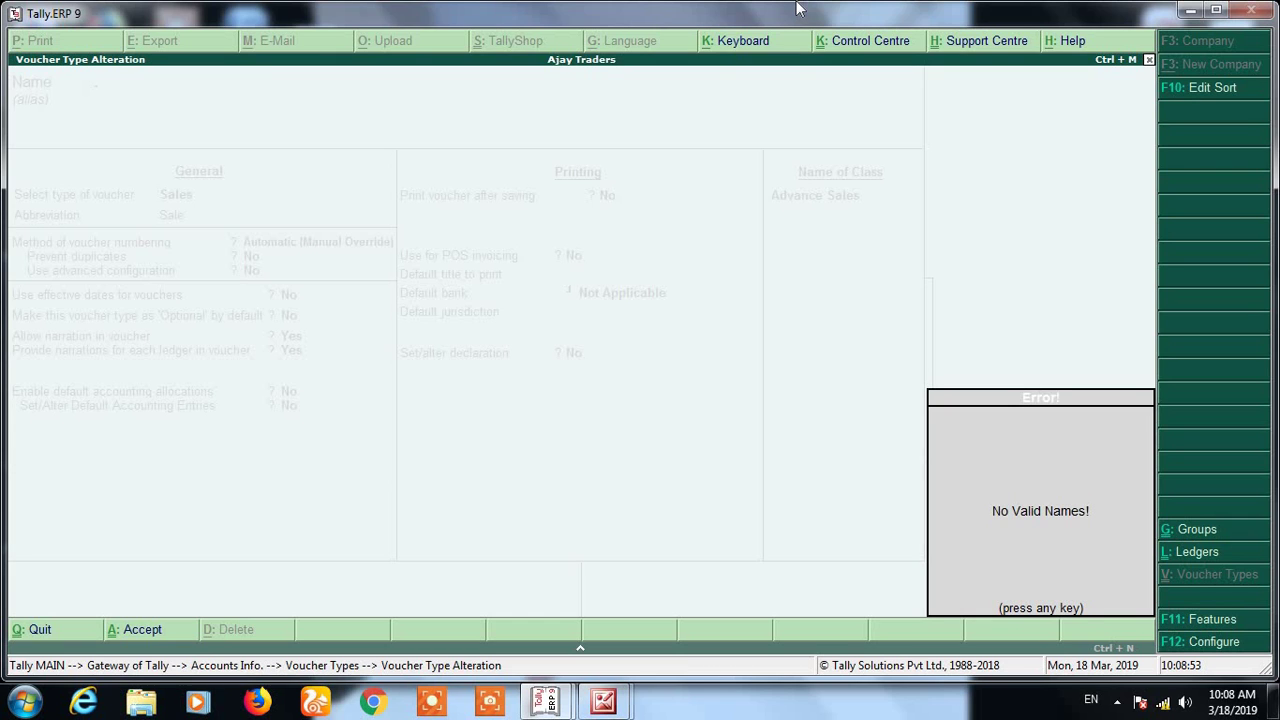
key("Escape")
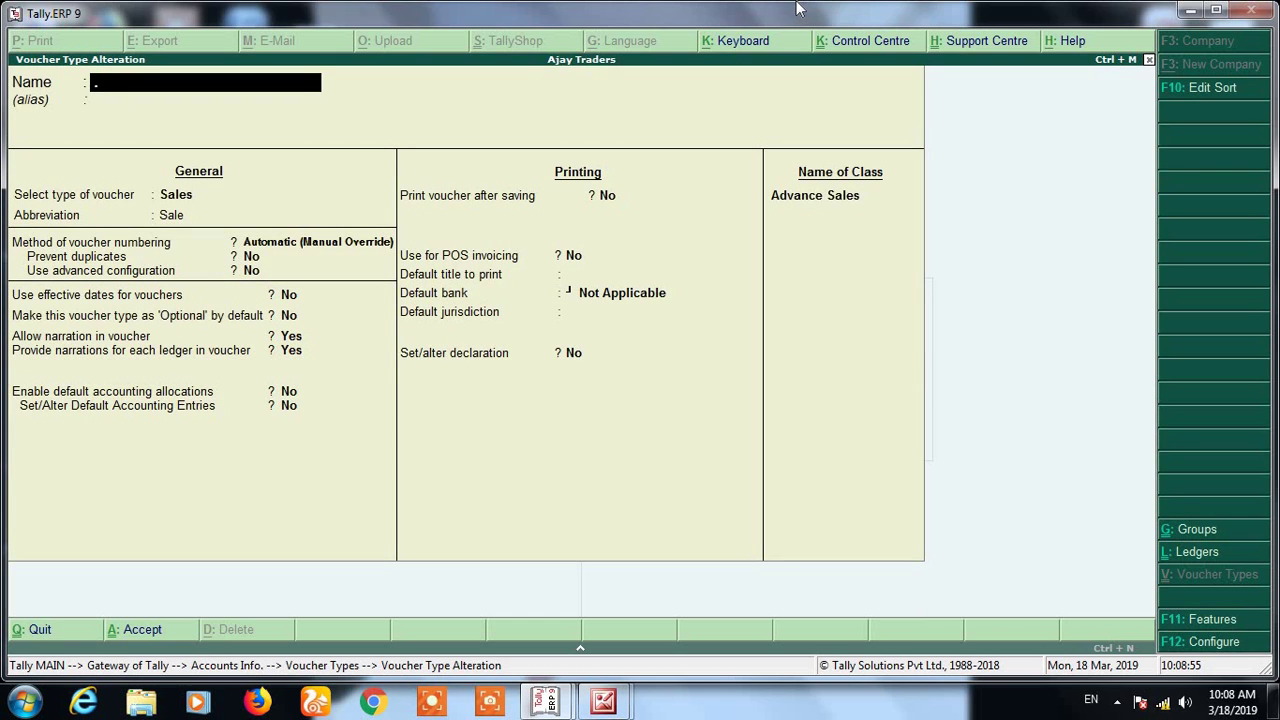
key("Escape")
key("Return")
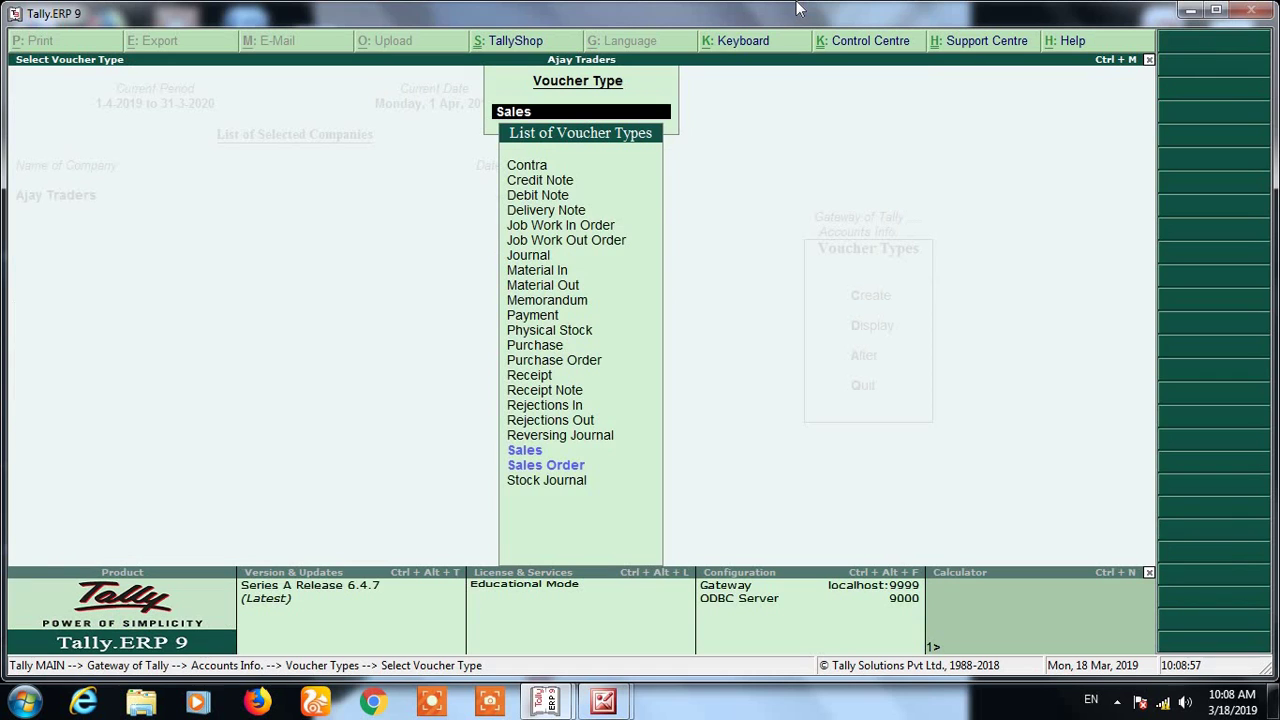
- Set the Sales voucher type's numbering method to Automatic (Manual Override), save it and return to the Gateway of Tally
type("sa")
key("Return")
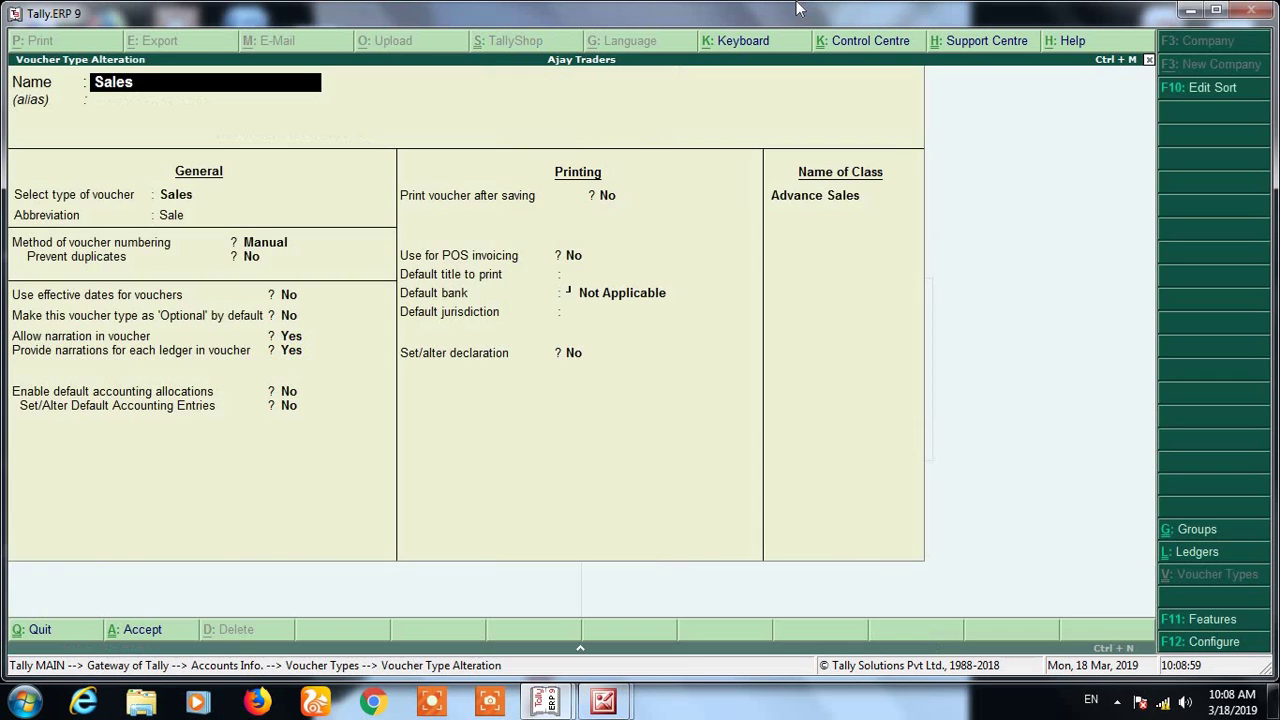
key("Return")
key("Return")
key("Up")
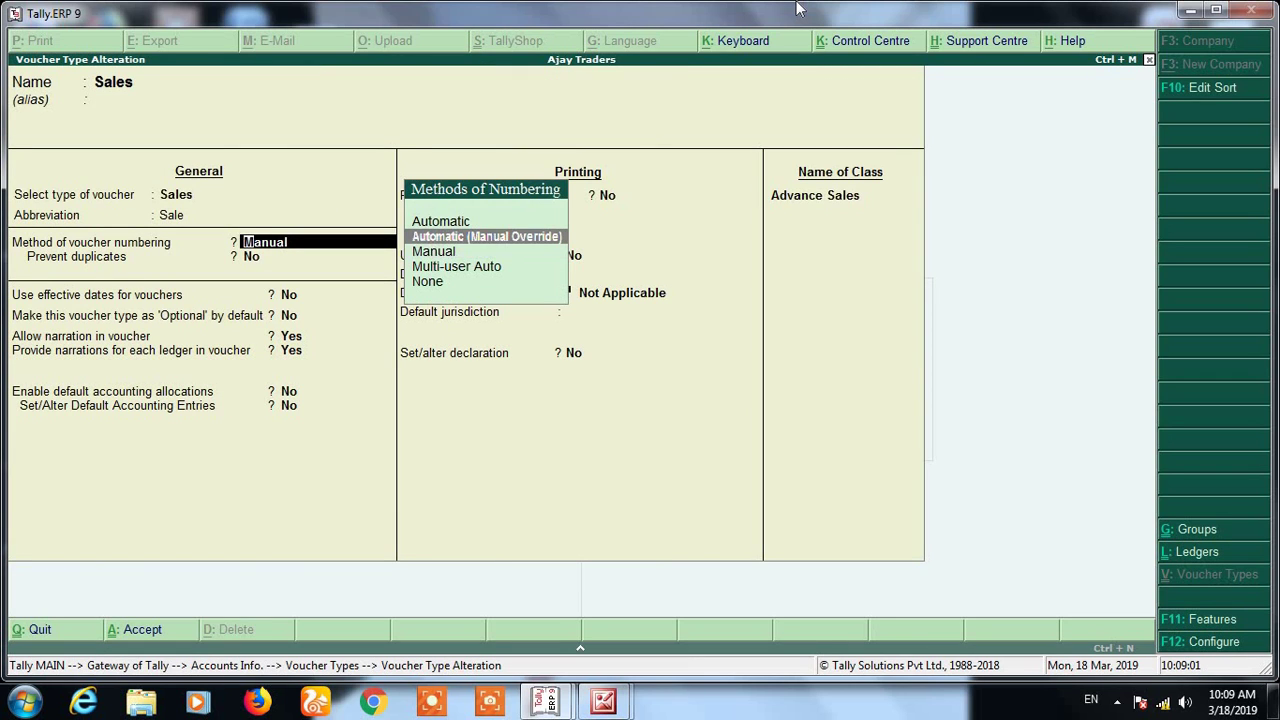
key("Return")
key("Return")
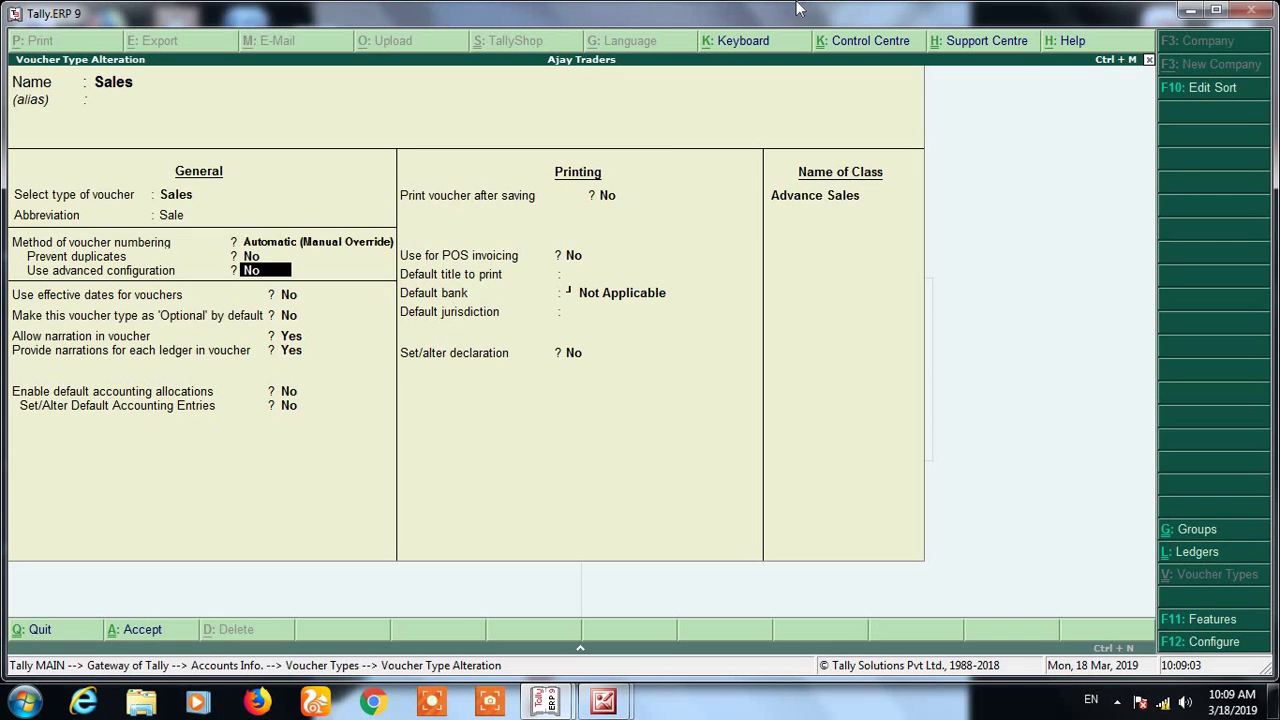
key("ctrl+a")
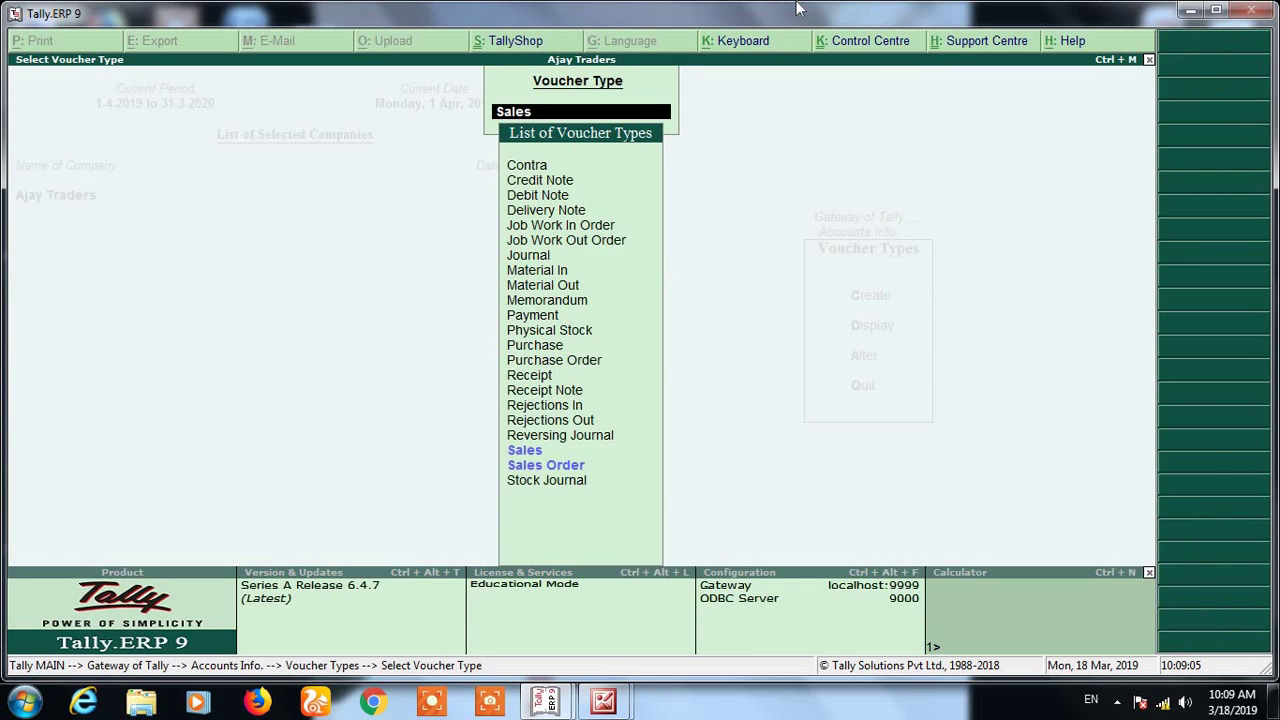
key("Escape")
key("Escape")
key("Escape")
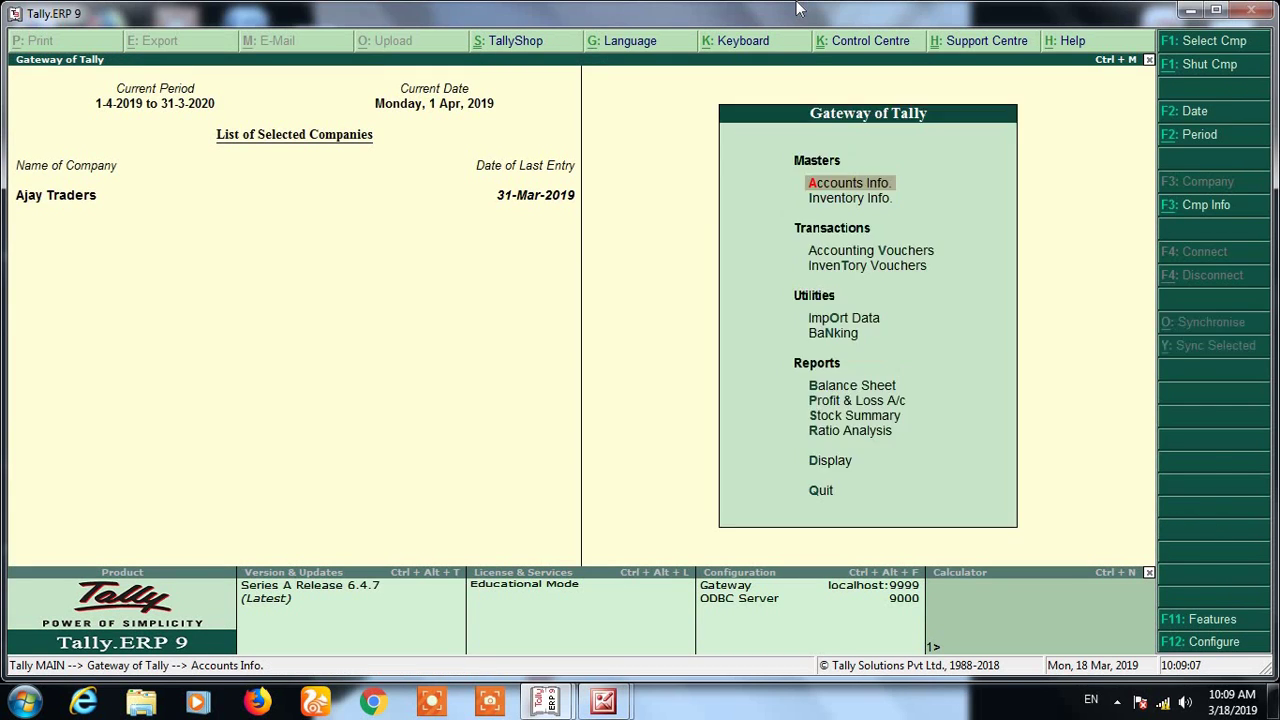
- Change the company period to 1-4-2018 to 31-3-2019
key("alt+F2")
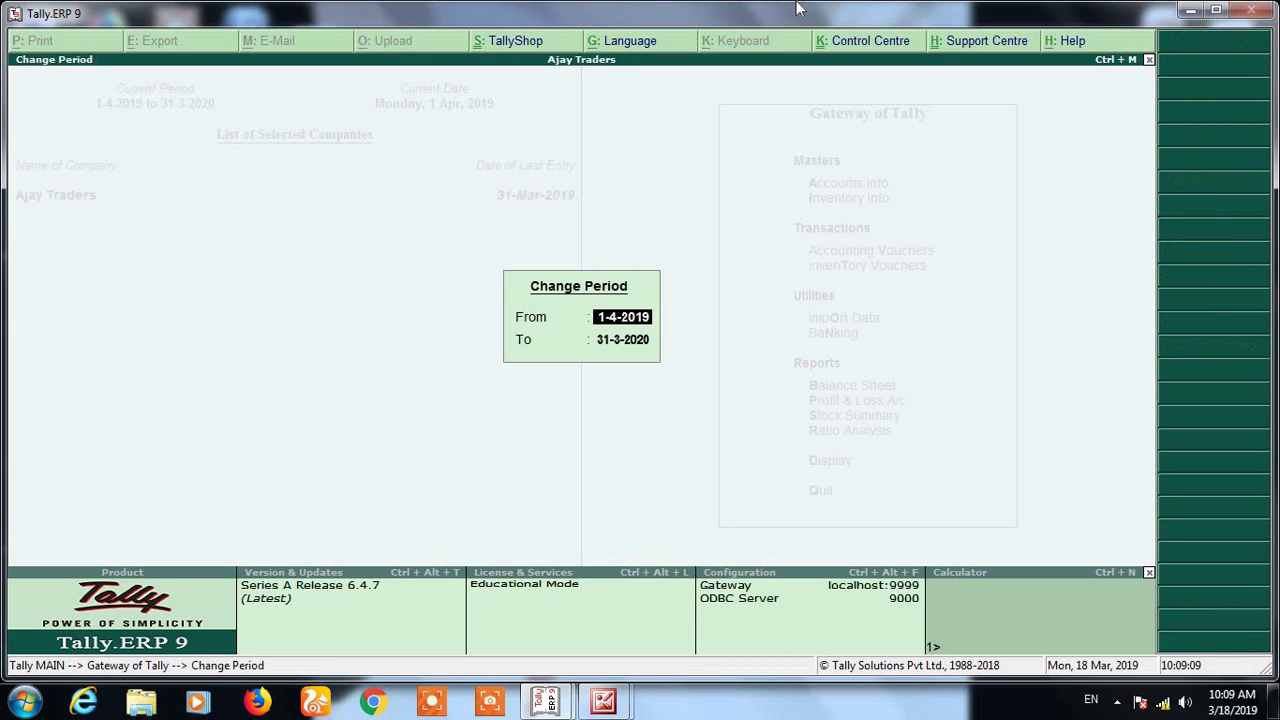
type("1-4-18")
key("Return")
type("31-3-19")
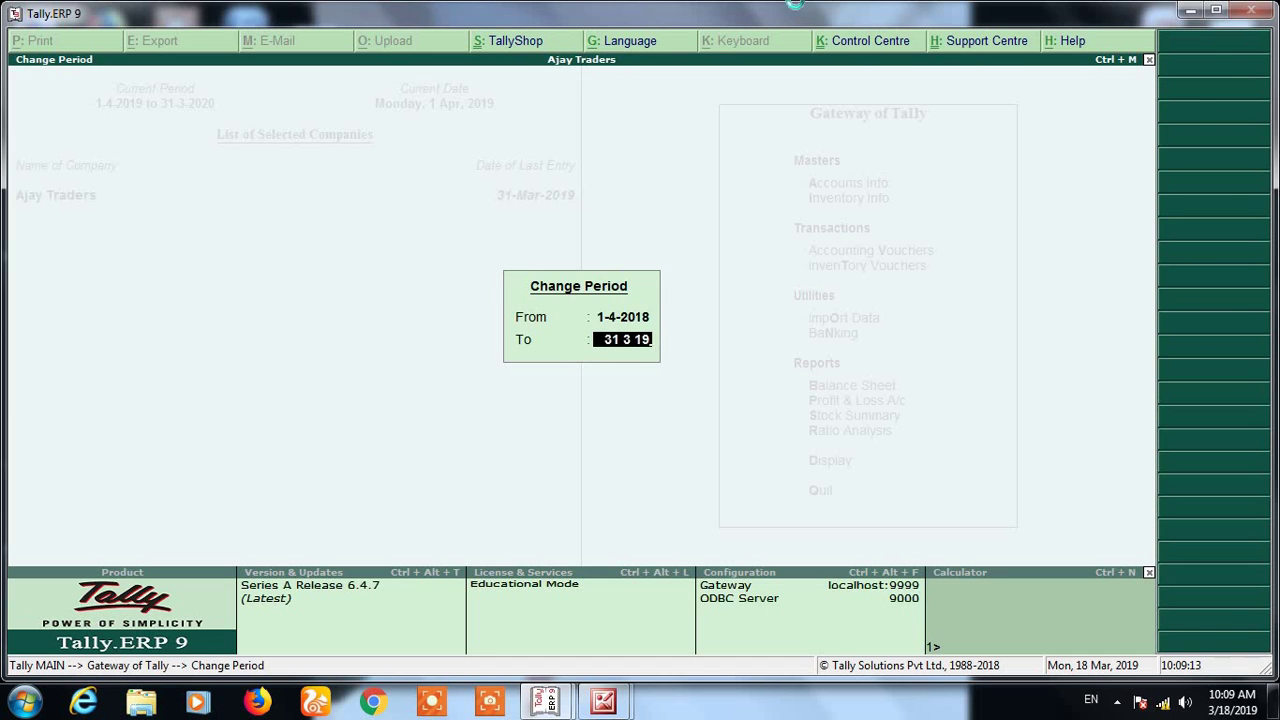
key("Return")
- Open April's vouchers in the Sales Register and extend the list's period through 31-3-2019
key("d")
key("a")
key("s")
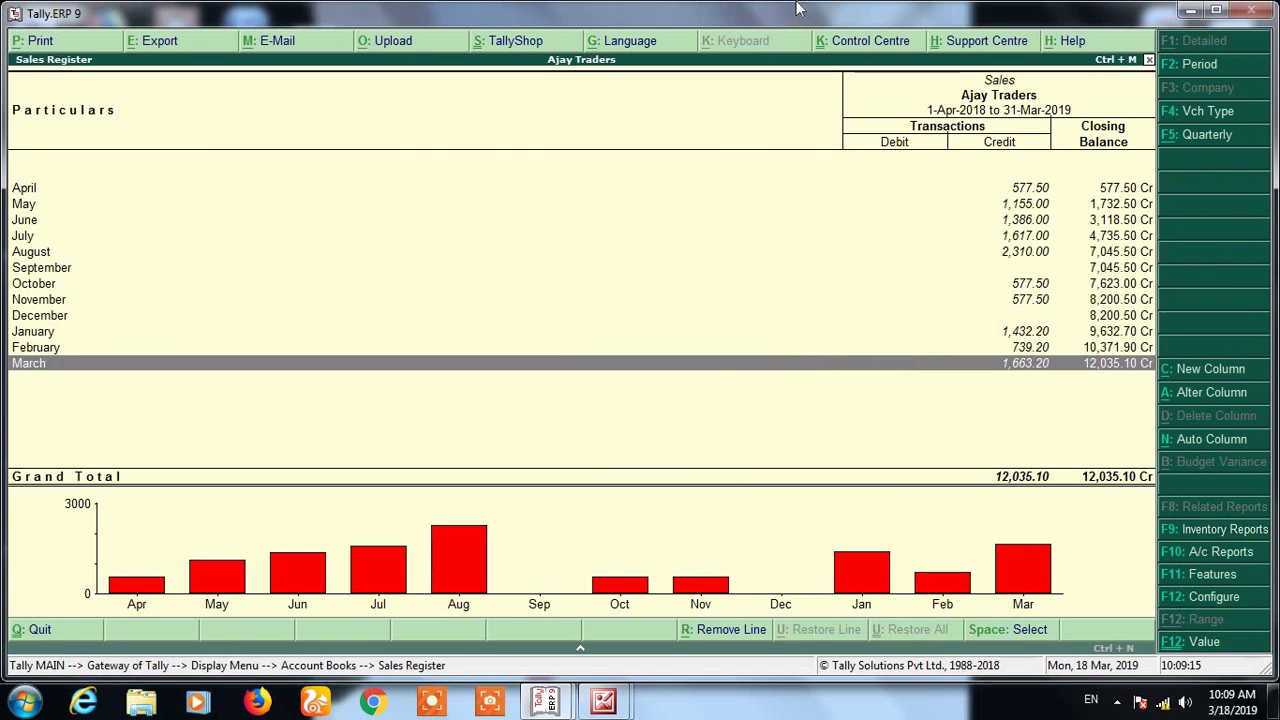
key("Up")
key("Up")
key("Up")
key("Up")
key("Up")
key("Up")
key("Up")
key("Up")
key("Up")
key("Up")
key("Up")
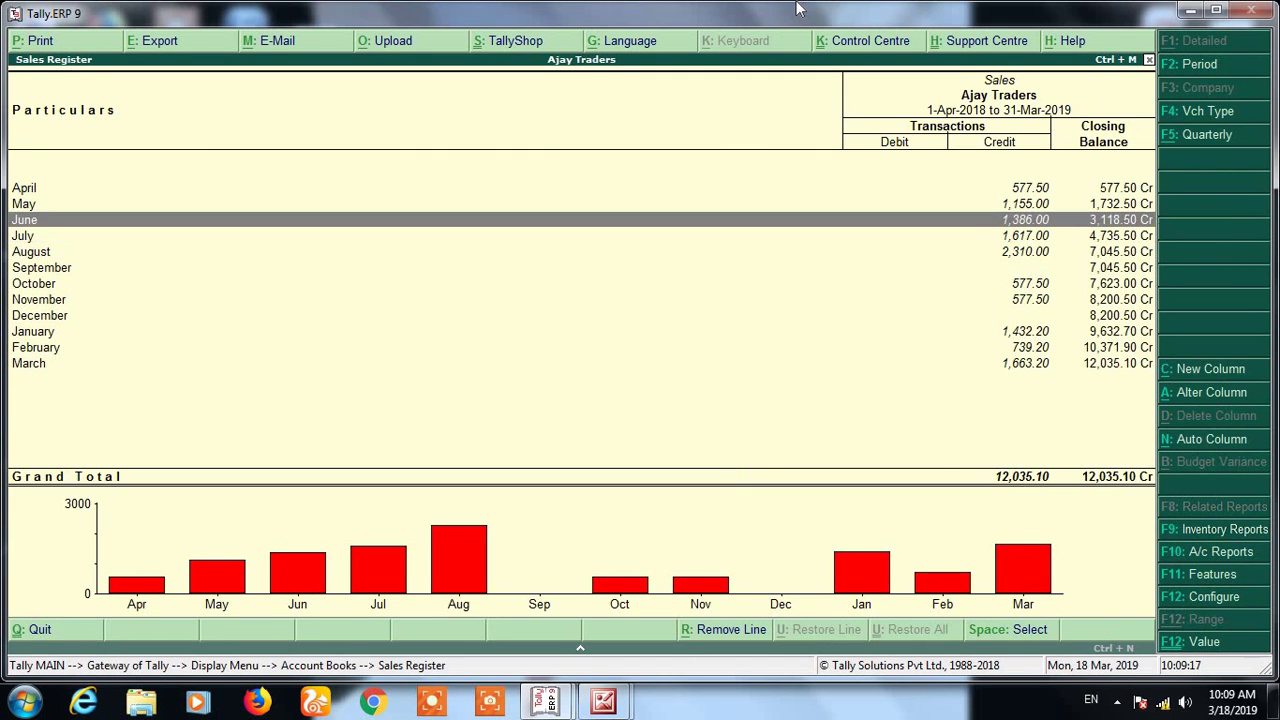
key("Return")
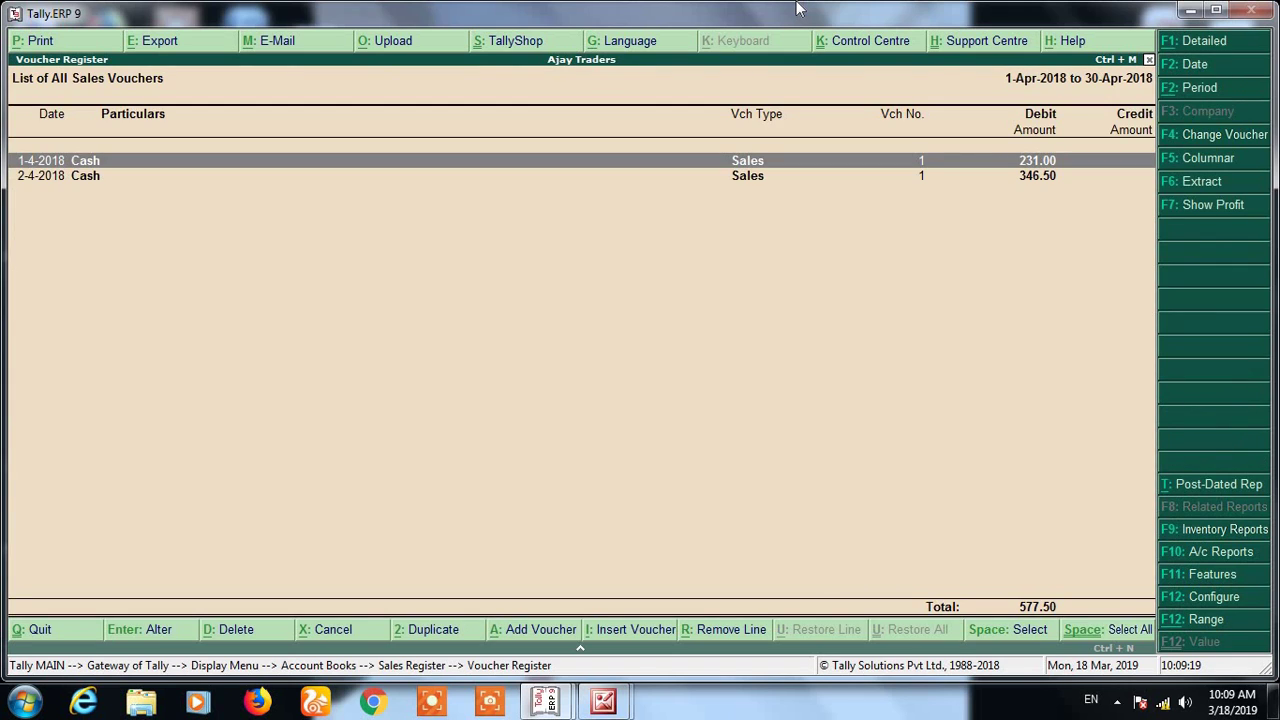
key("F2")
key("Return")
type("31")
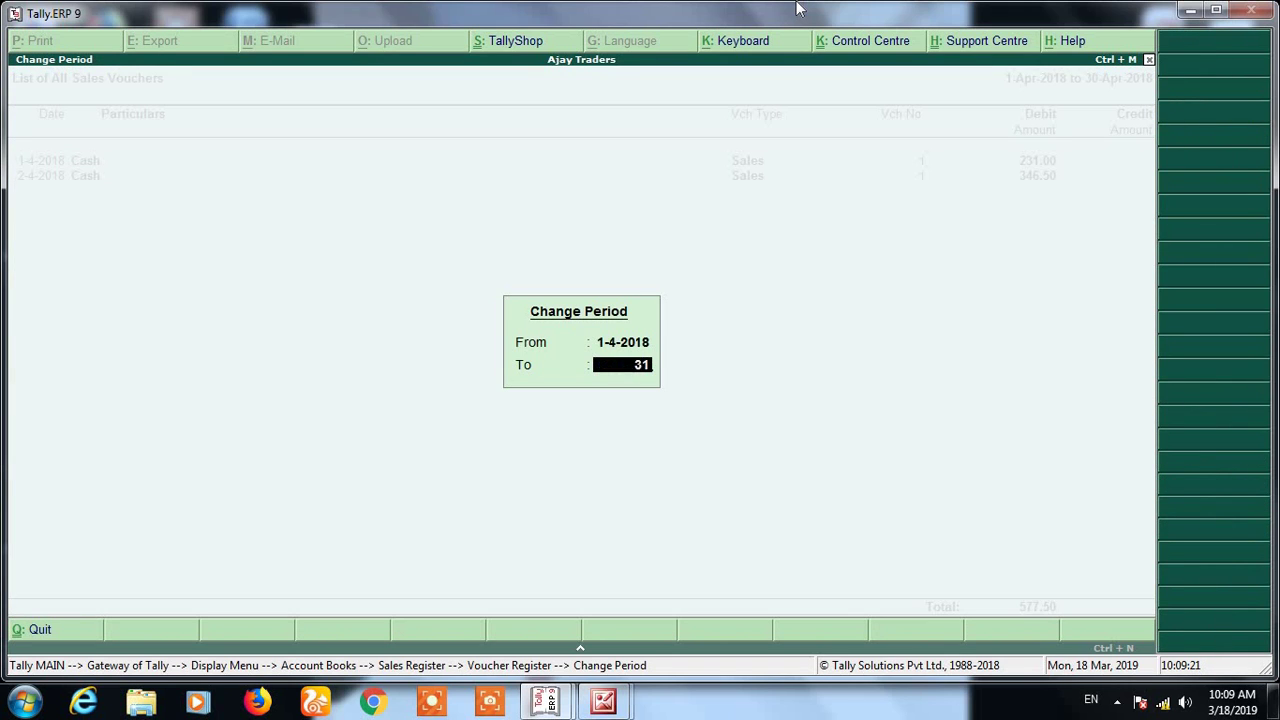
type(" 3 19")
key("Return")
- Examine the voucher numbers of all listed sales vouchers under Automatic (Manual Override), and return to the Gateway of Tally
key("Down")
key("Down")
key("Down")
key("Down")
key("Down")
key("Down")
key("Down")
key("Down")
key("Down")
key("Down")
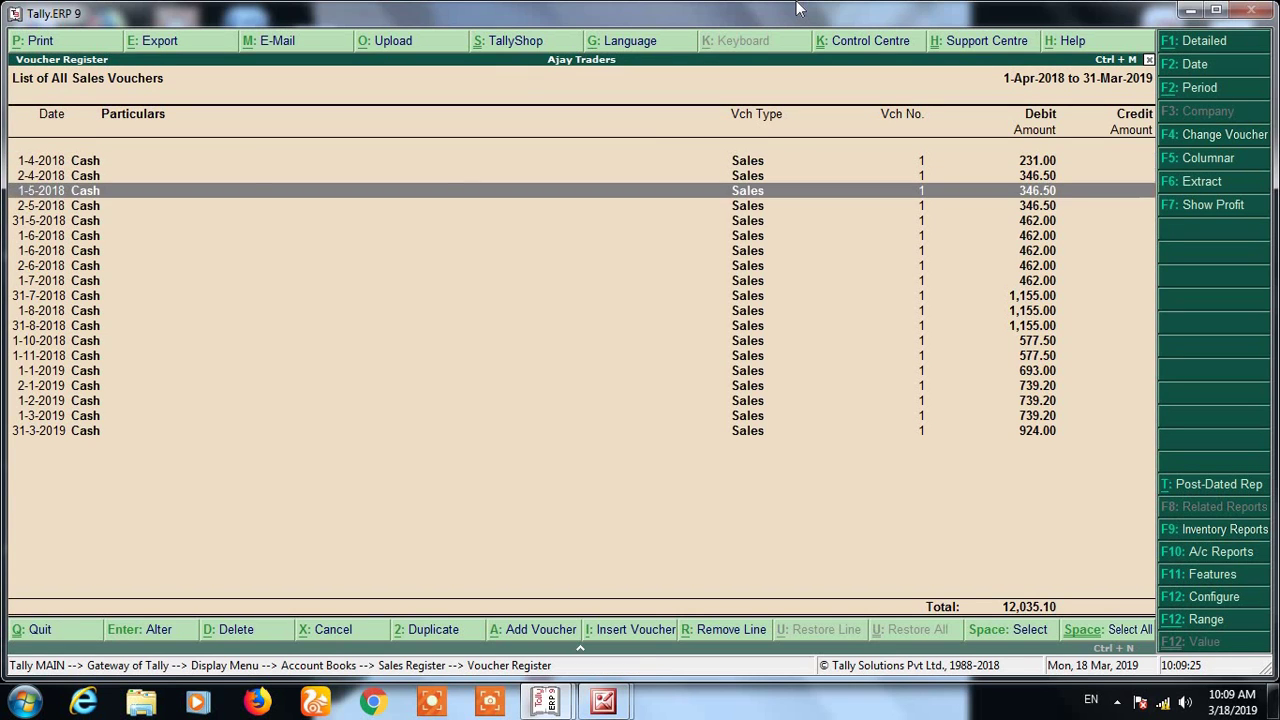
key("Down")
key("Down")
key("Down")
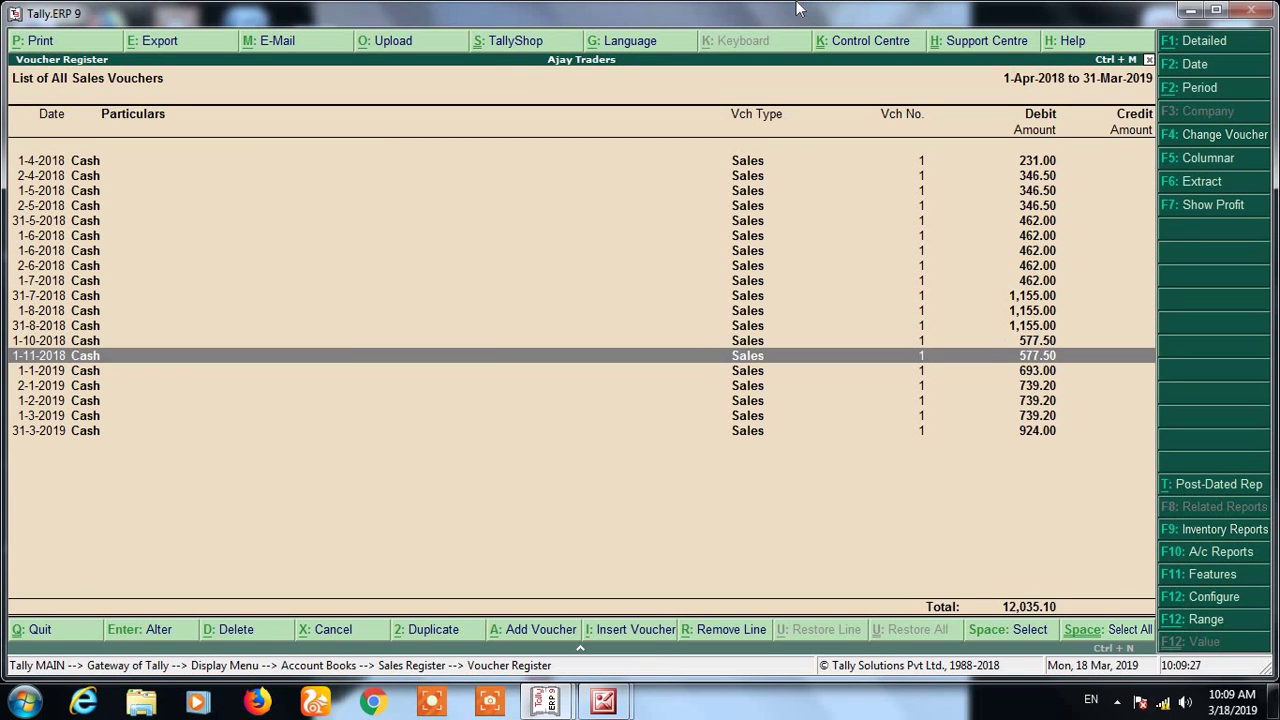
key("Up")
key("Up")
key("Up")
key("Up")
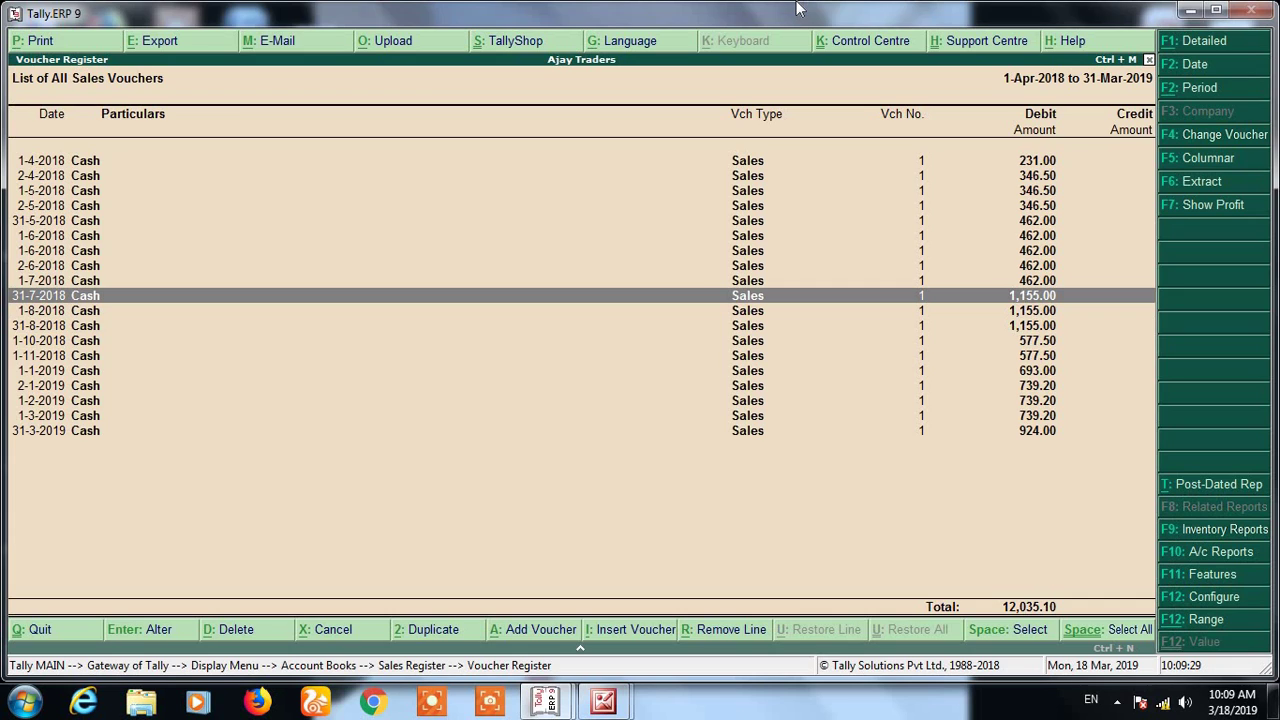
key("Up")
key("Up")
key("Up")
key("Up")
key("Up")
key("Up")
key("Up")
key("Up")
key("Up")
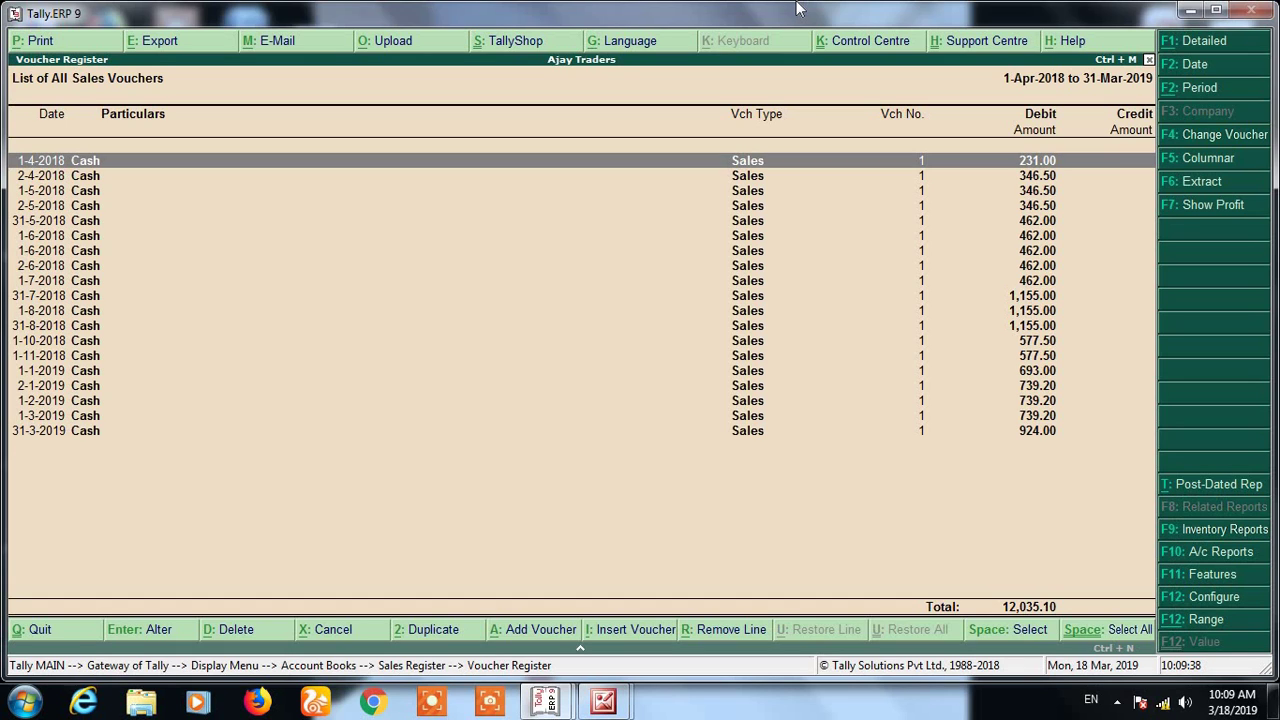
key("Down")
key("Down")
key("Down")
key("Down")
key("Down")
key("Down")
key("Down")
key("Down")
key("Down")
key("Down")
key("Down")
key("Down")
key("Down")
key("Down")
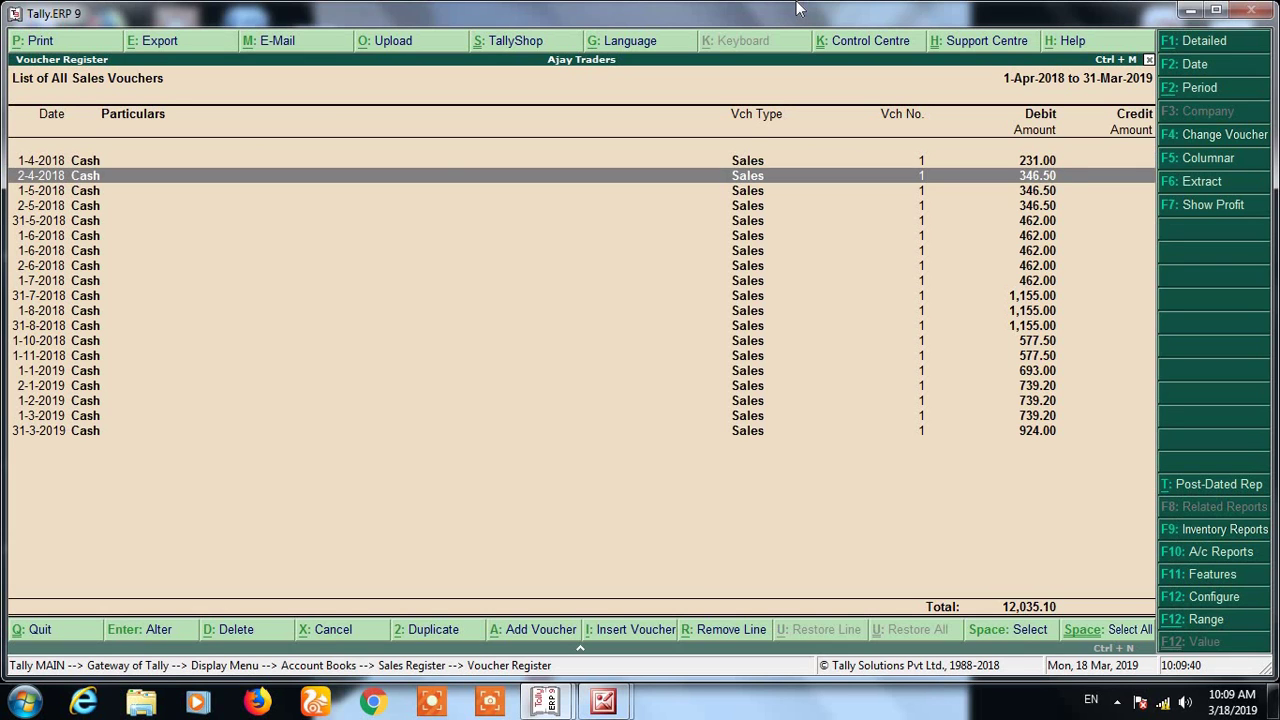
key("Escape")
key("Escape")
key("Escape")
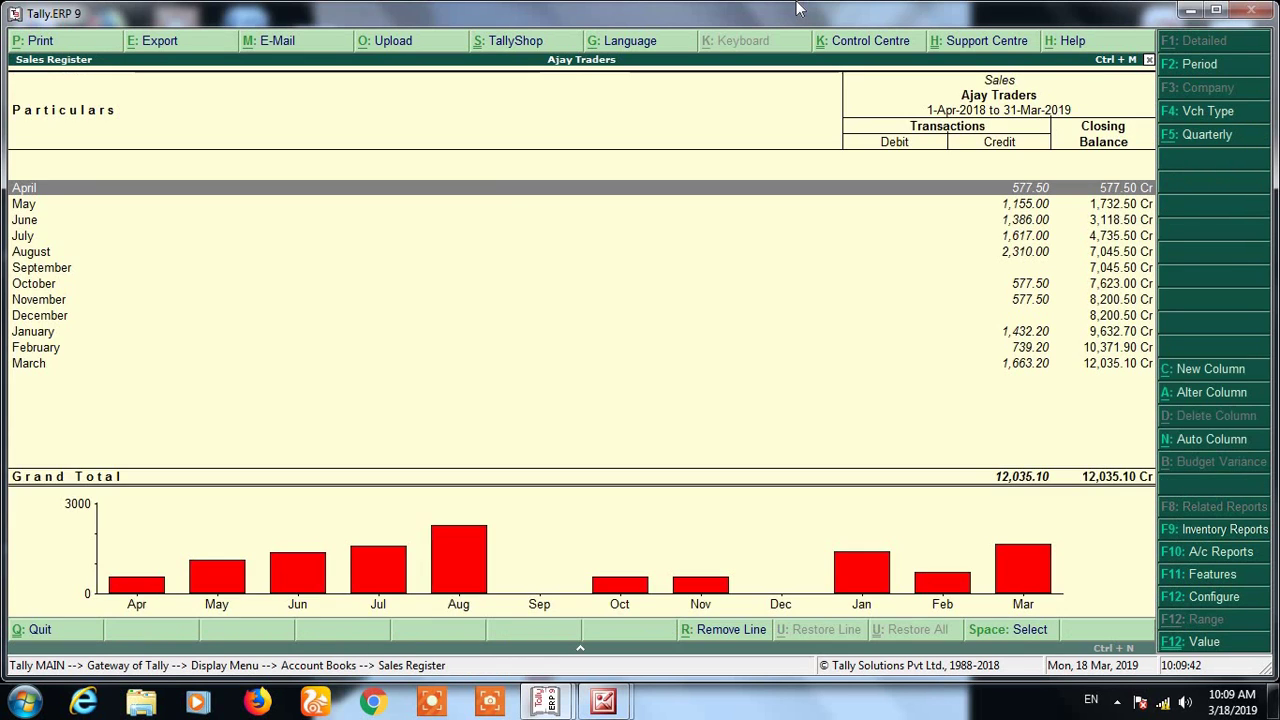
key("Escape")
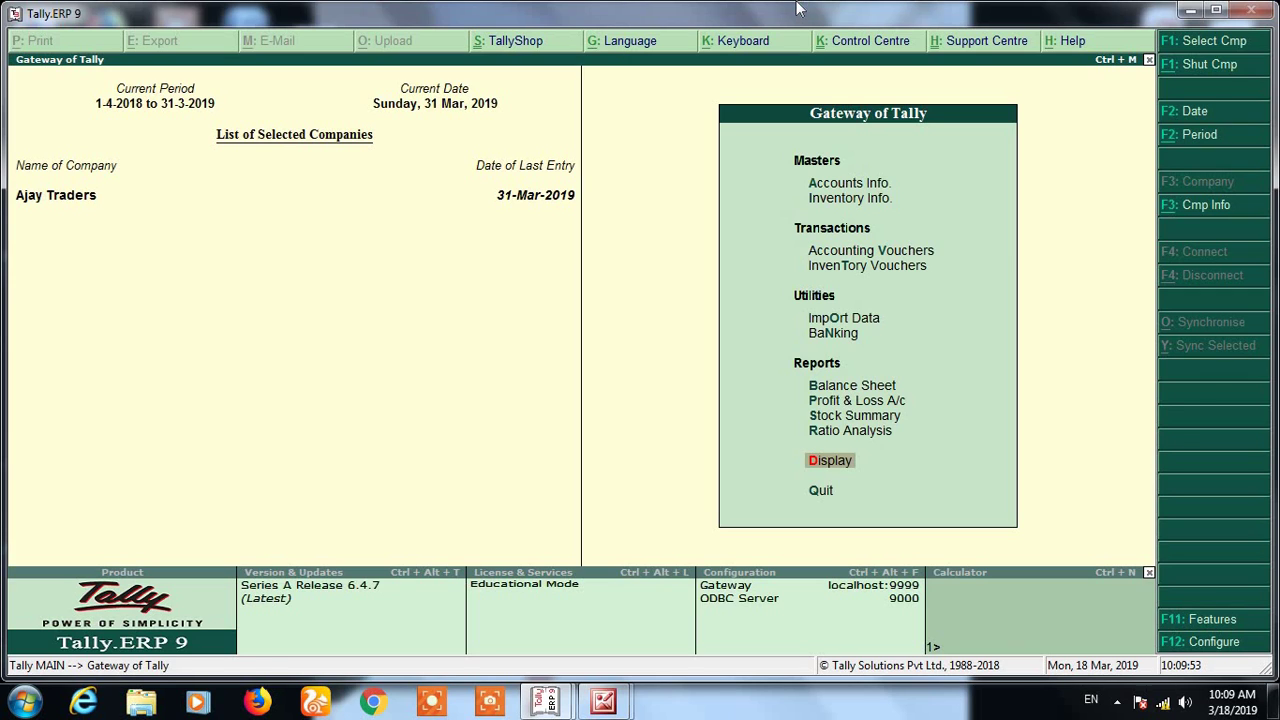
- Set the company period to run from 1-4-2019 to 31-3-2020
key("alt+F2")
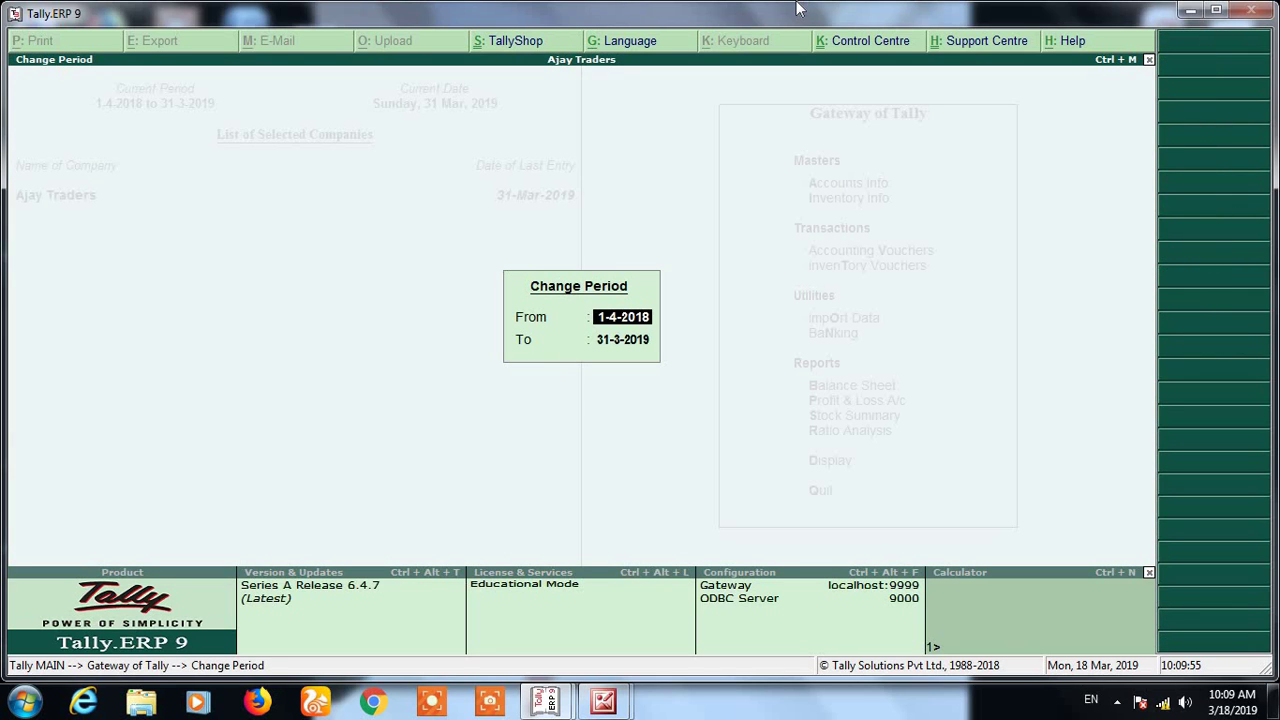
type("1 4 19")
key("Return")
type("31 3 20")
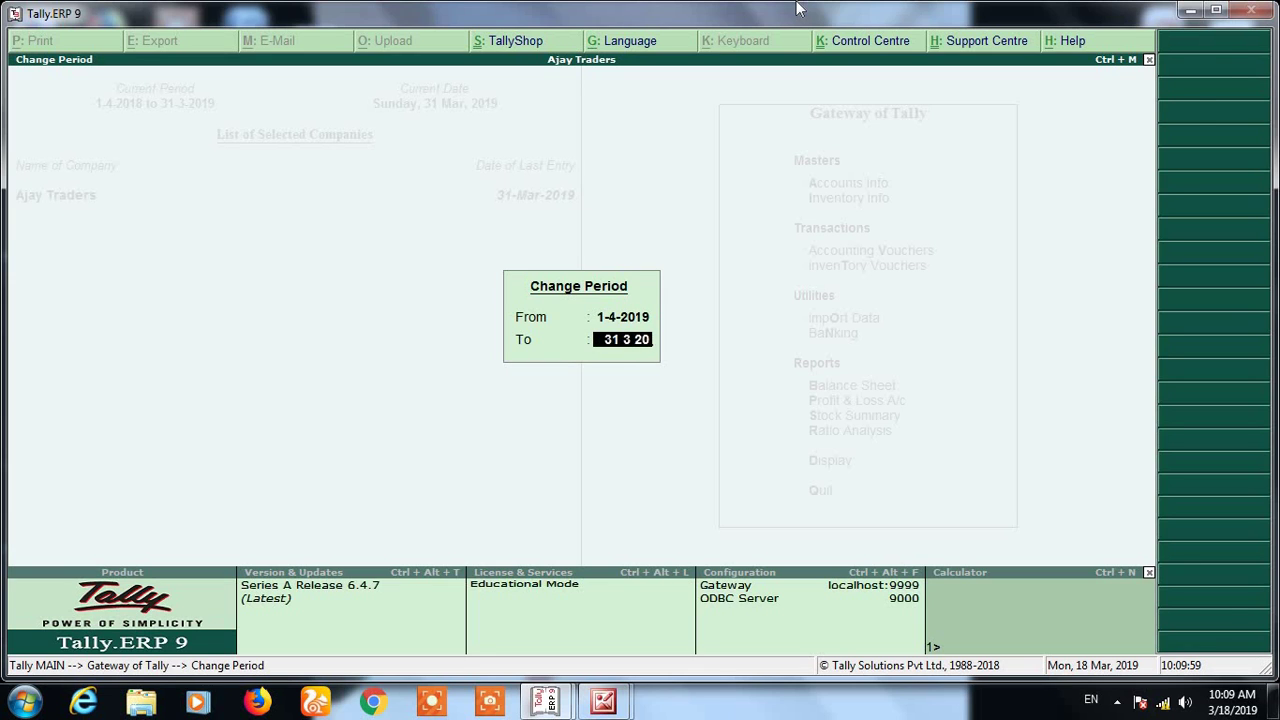
key("Return")
- Try overriding the voucher number with 123 in a new Sales voucher and leave without saving it
key("v")
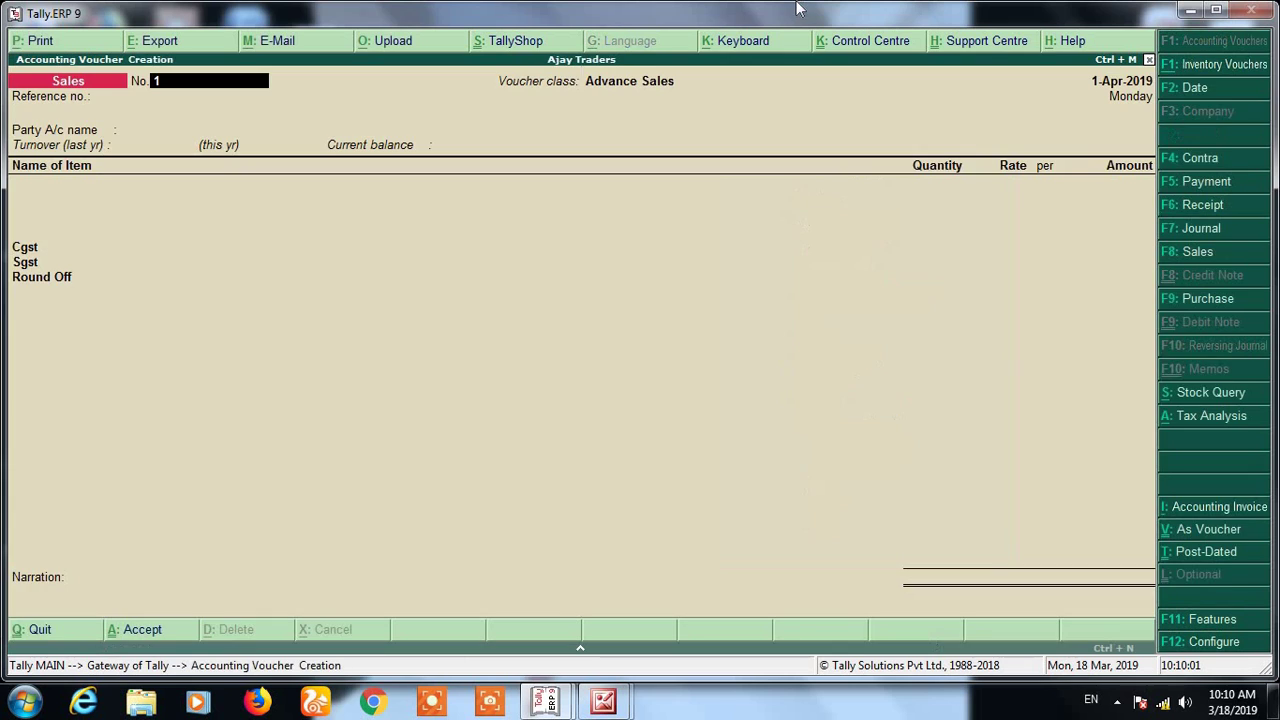
type("123")
key("Return")
key("BackSpace")
key("Escape")
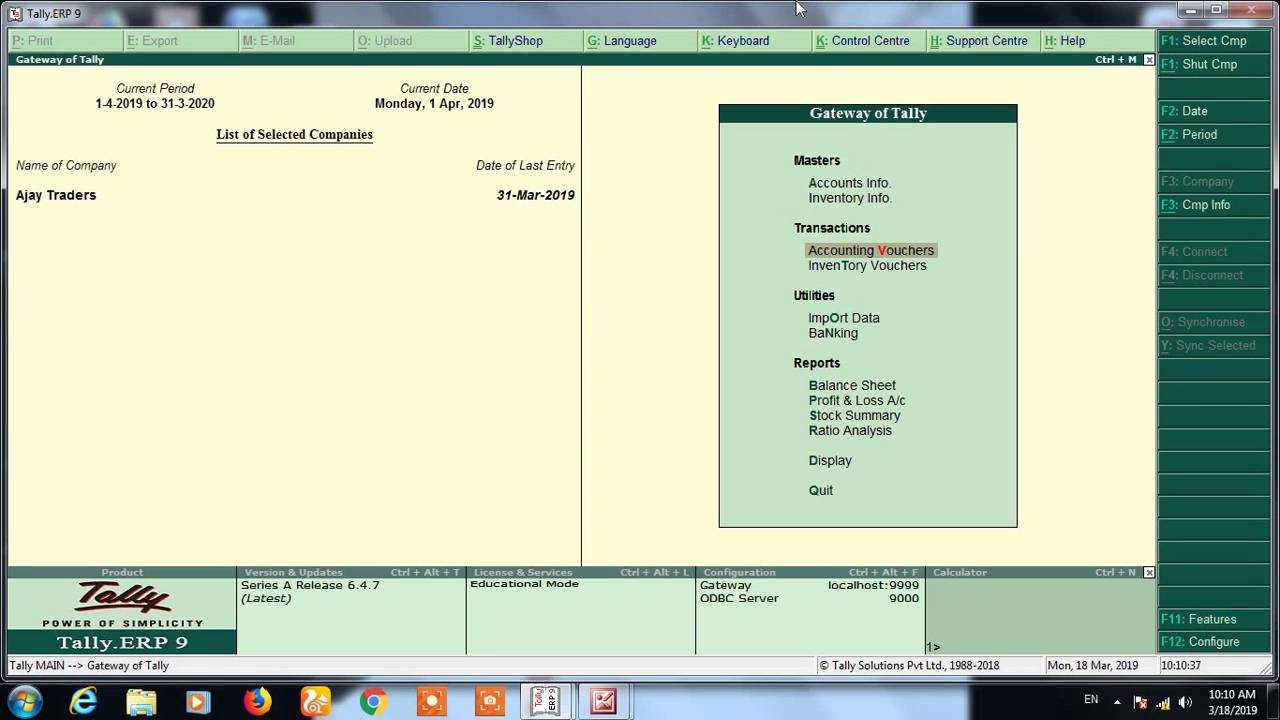
- Open the Sales voucher type for alteration at its method of voucher numbering
type("a")
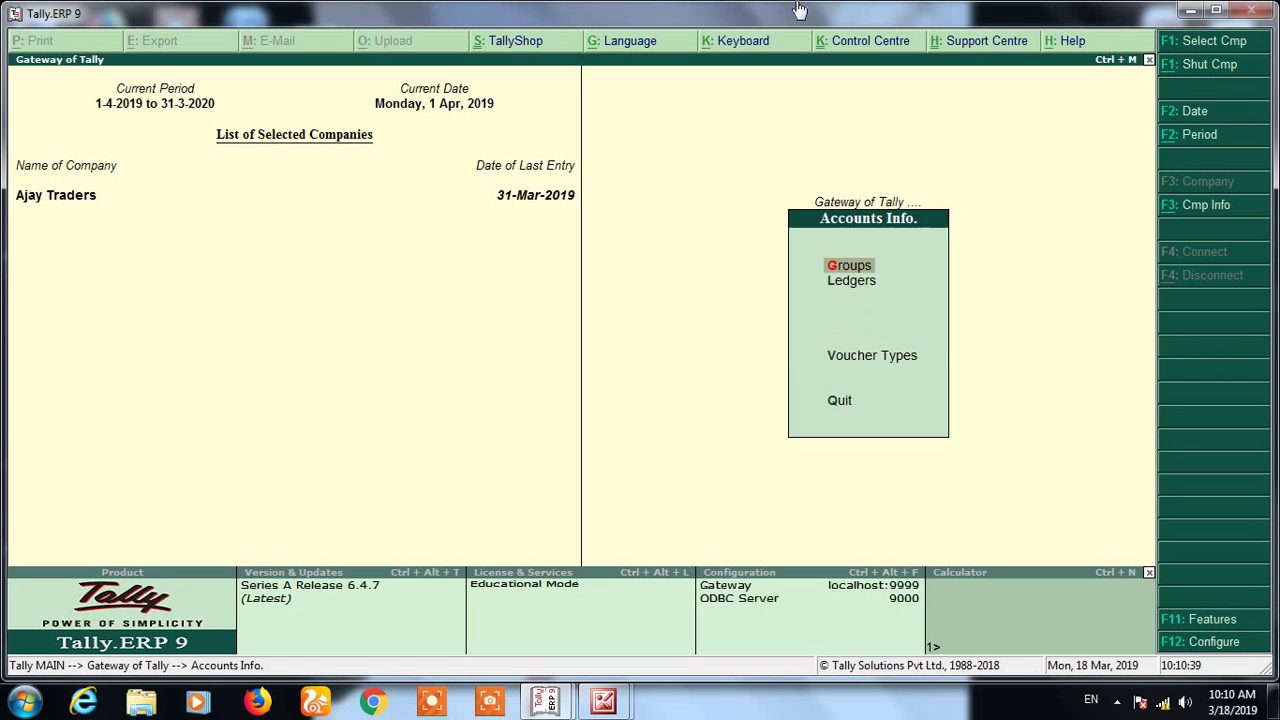
type("va")
type("Sa")
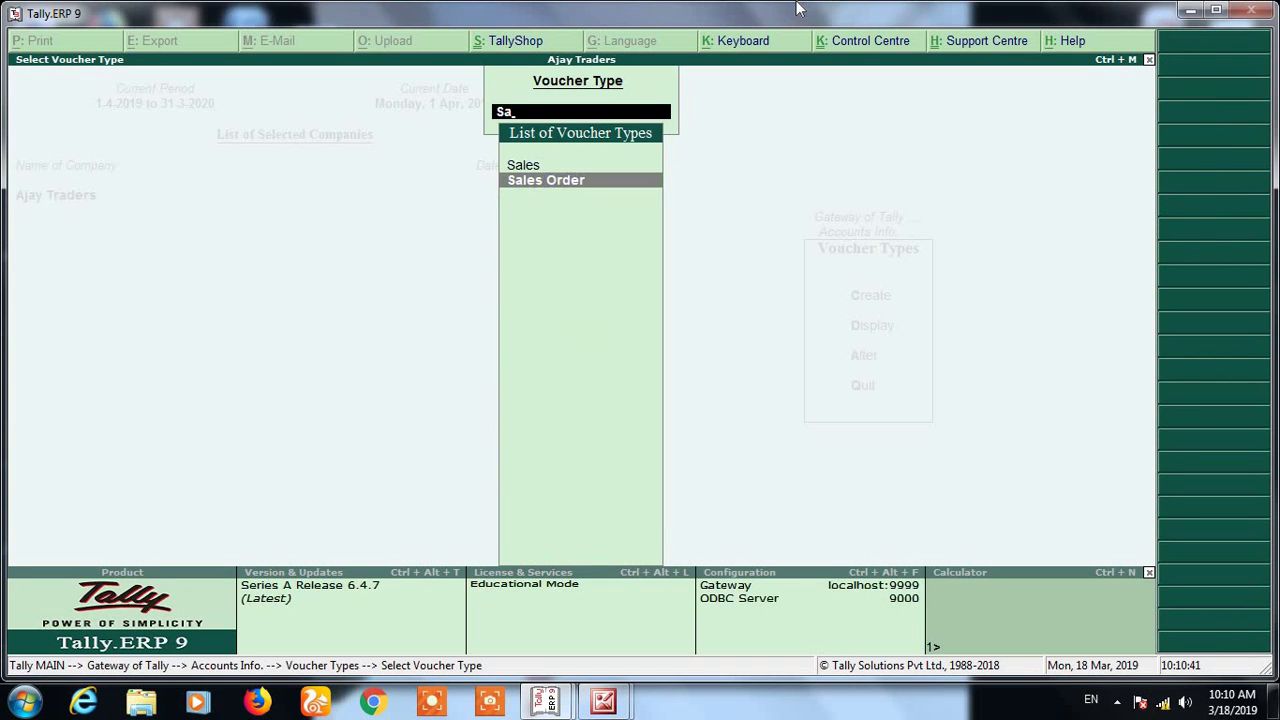
key("Return")
key("Return")
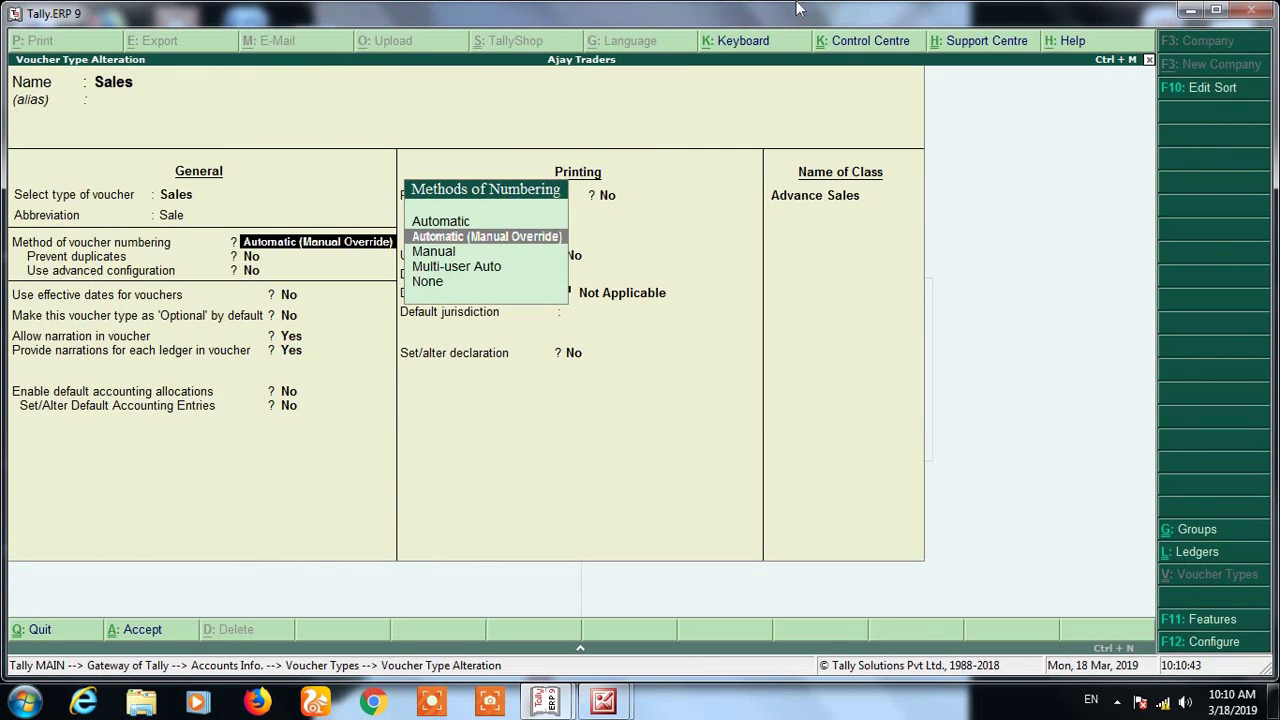